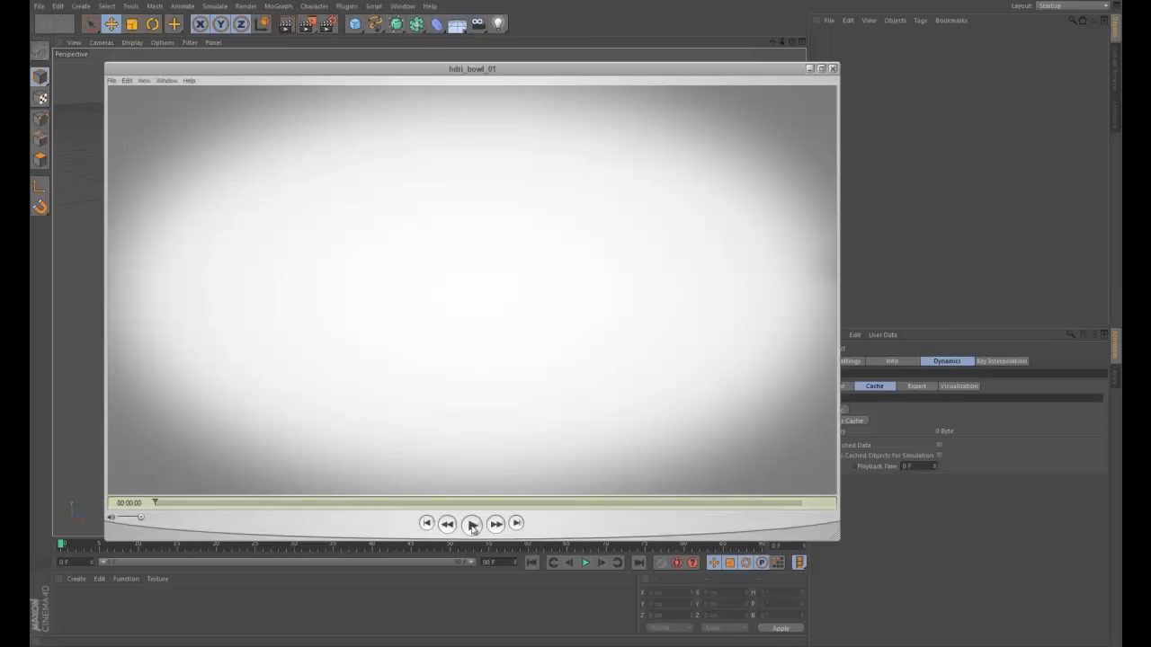
# Play the reference animation hdri_bowl_01 of the bowl and the falling spheres, and close its player
pyautogui.click(472, 524)
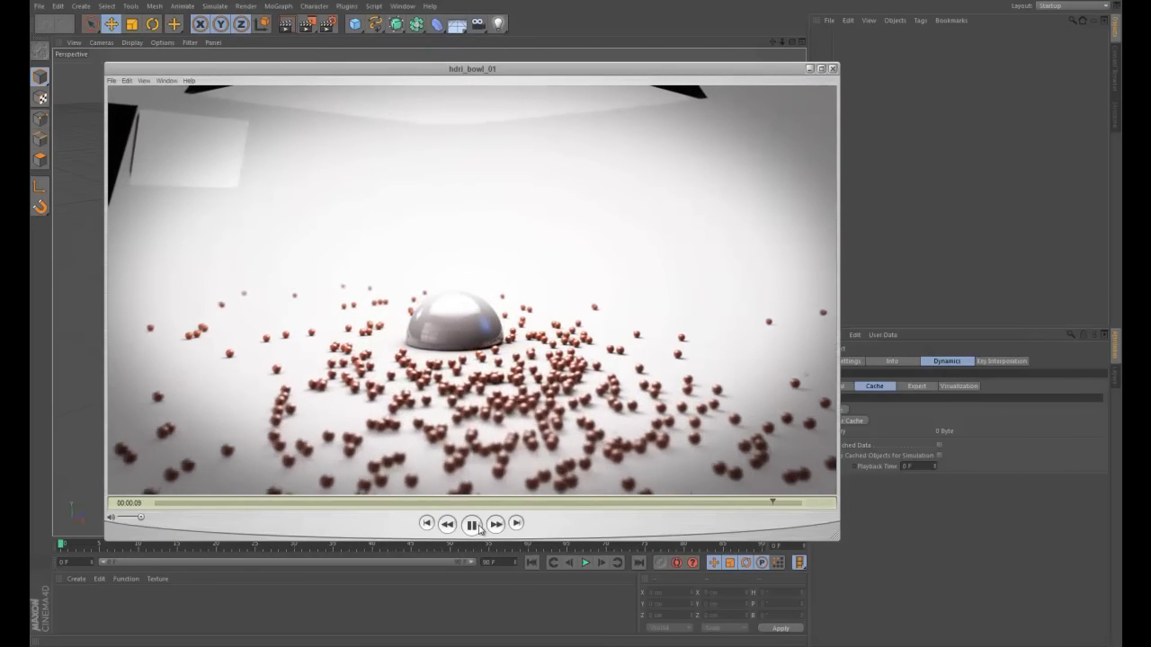
pyautogui.click(473, 526)
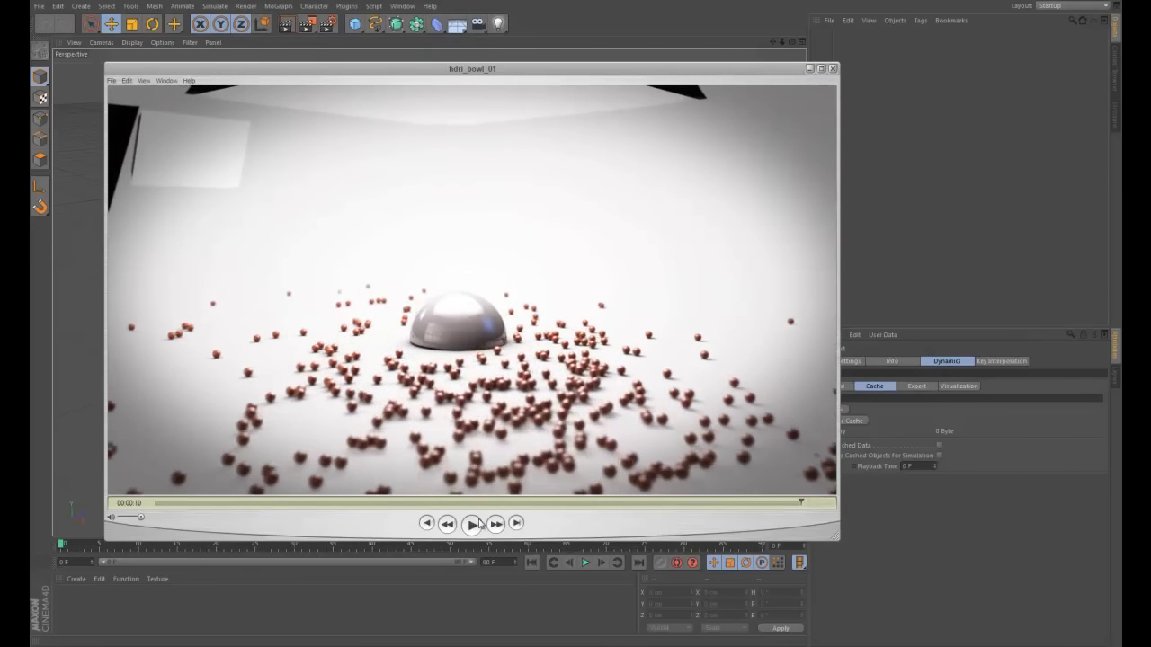
pyautogui.click(833, 69)
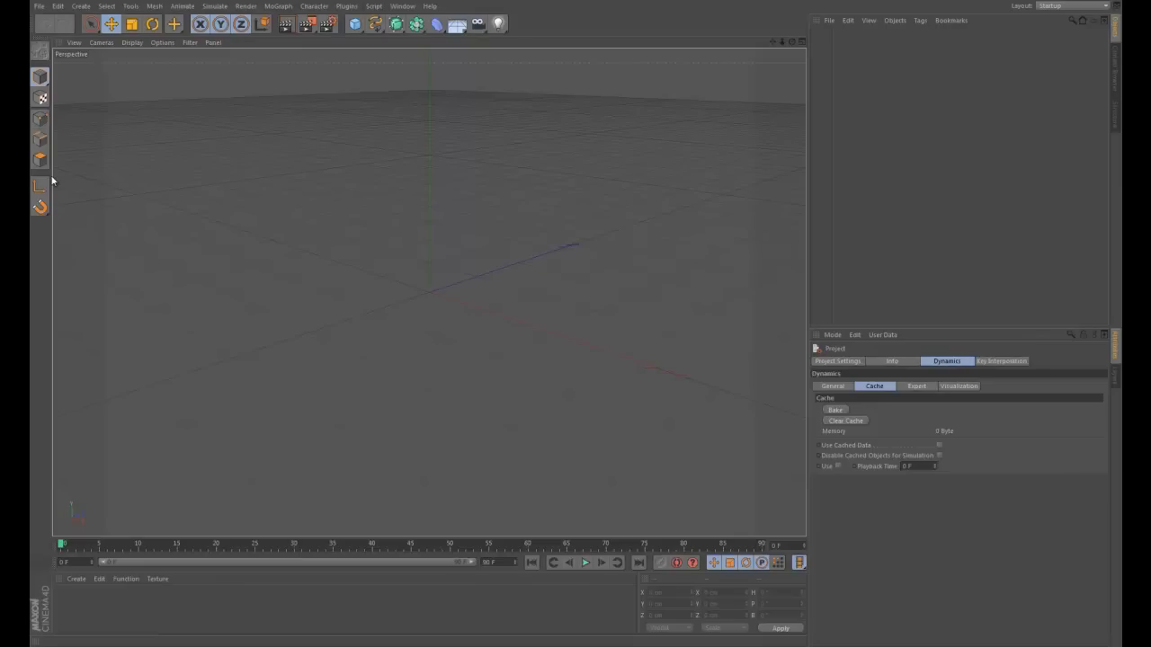
# Create an Arc spline and set its end angle to -90° to form the bowl's profile
pyautogui.click(377, 26)
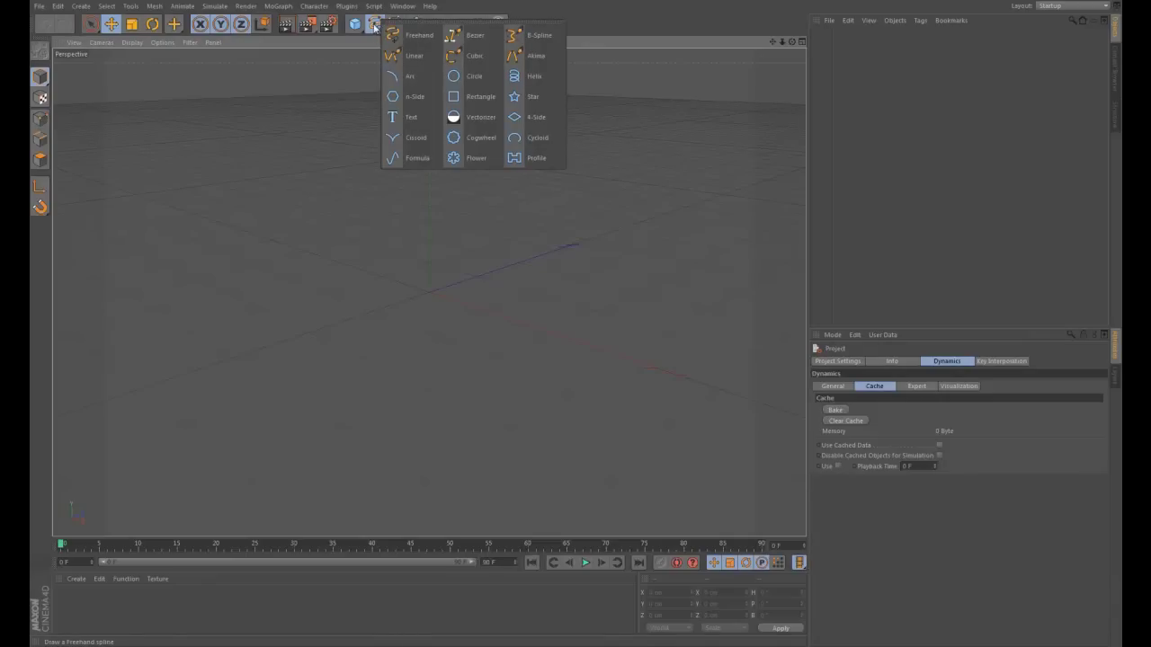
pyautogui.click(399, 77)
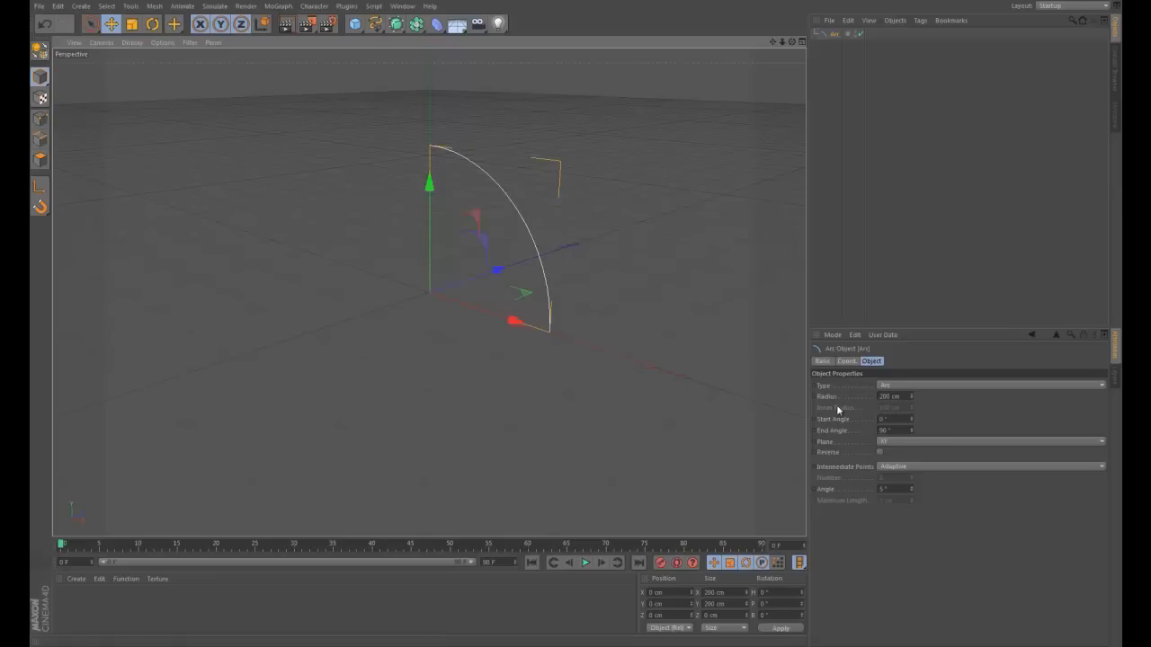
pyautogui.click(881, 430)
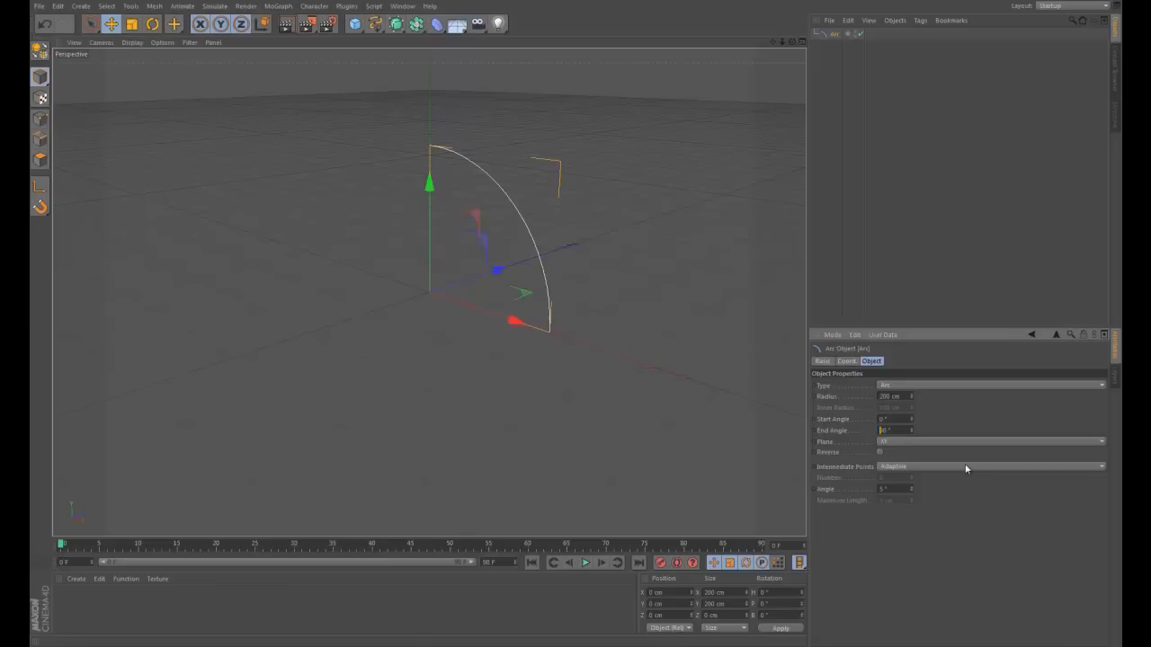
pyautogui.write('-')
pyautogui.press('Return')
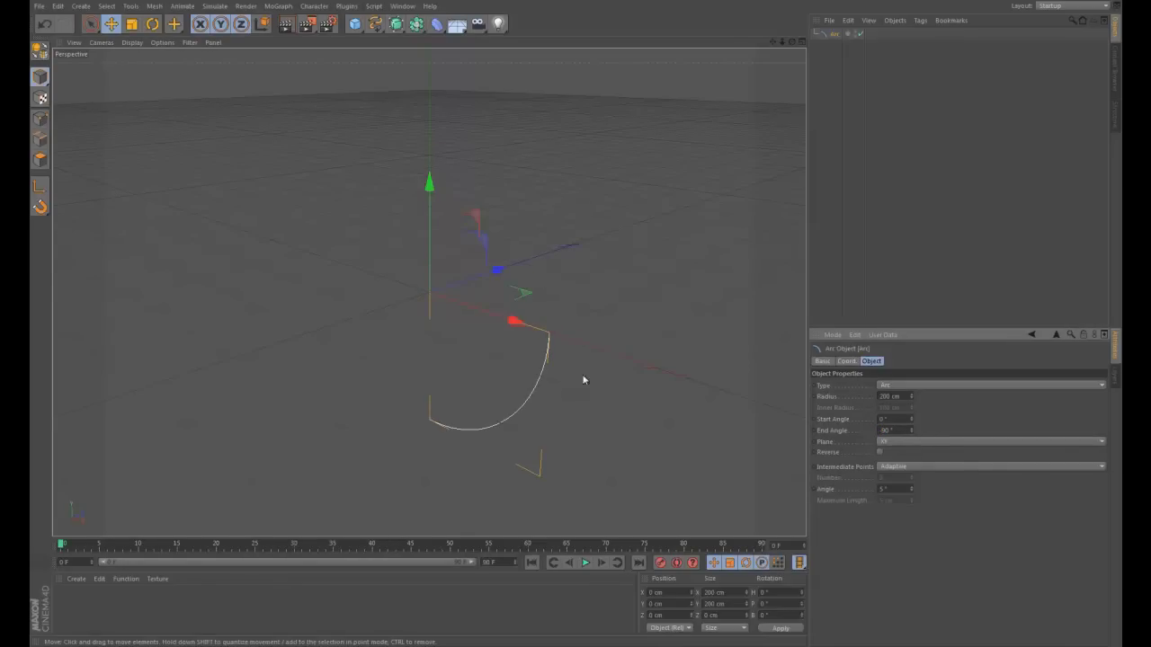
pyautogui.moveTo(776, 45); pyautogui.dragTo(576, 323)
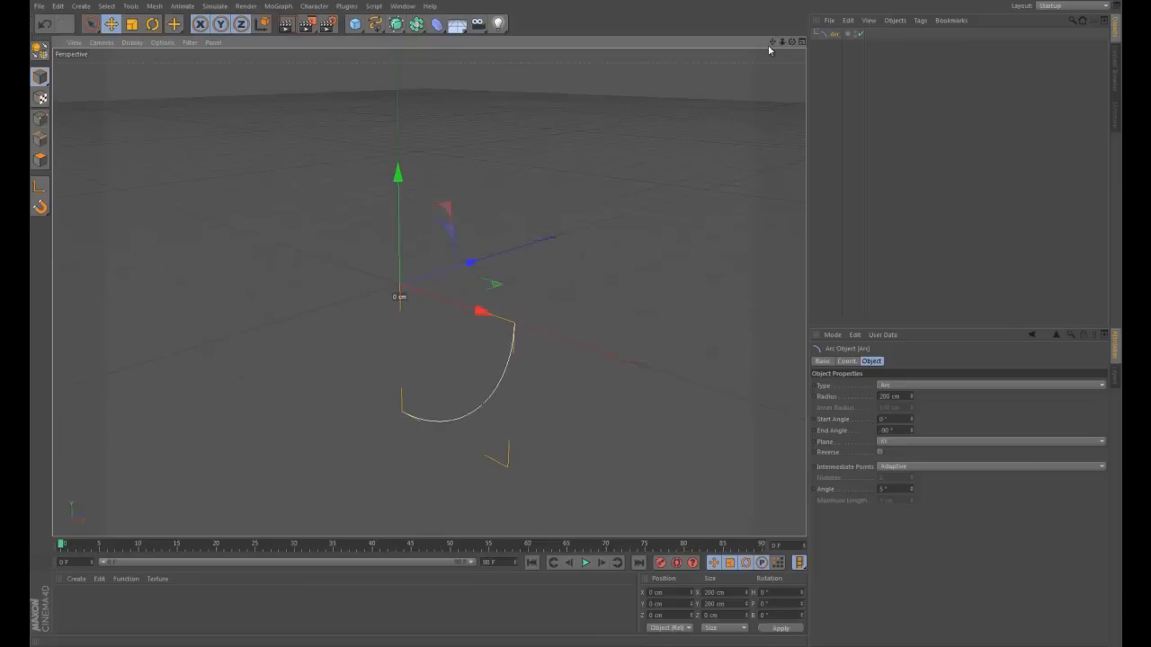
# Add a Lathe NURBS object as the parent of the arc to revolve it into a bowl
pyautogui.moveTo(400, 32); pyautogui.dragTo(432, 59)
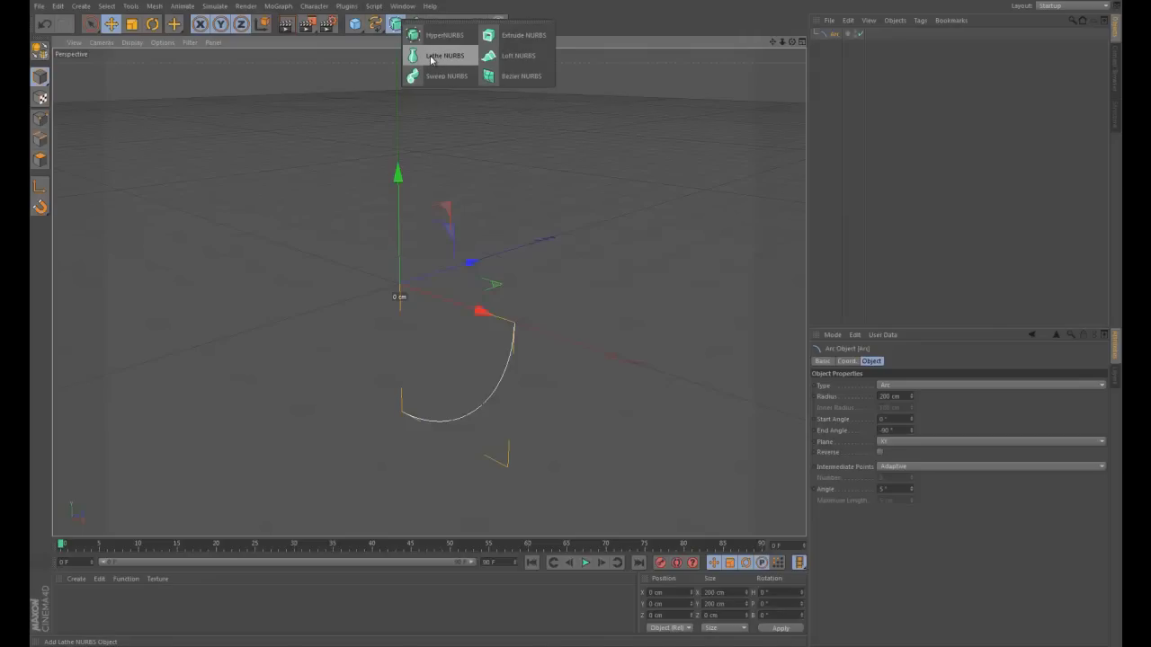
pyautogui.moveTo(432, 60); pyautogui.dragTo(436, 57)
pyautogui.moveTo(435, 57); pyautogui.dragTo(752, 72)
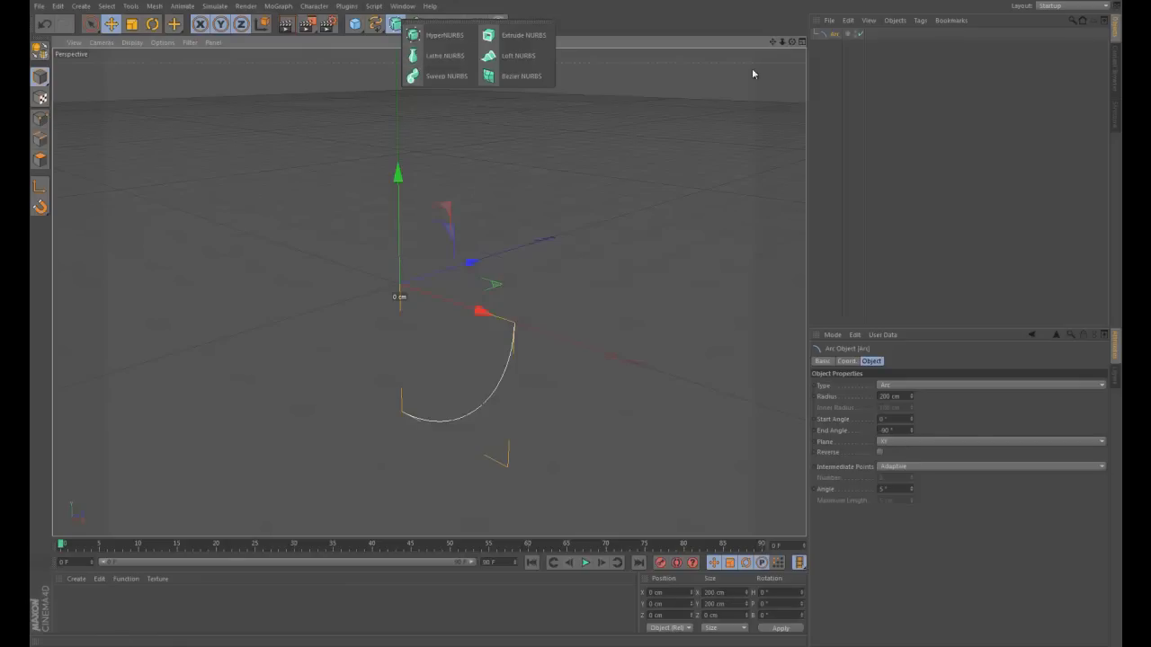
pyautogui.moveTo(834, 42); pyautogui.dragTo(451, 62)
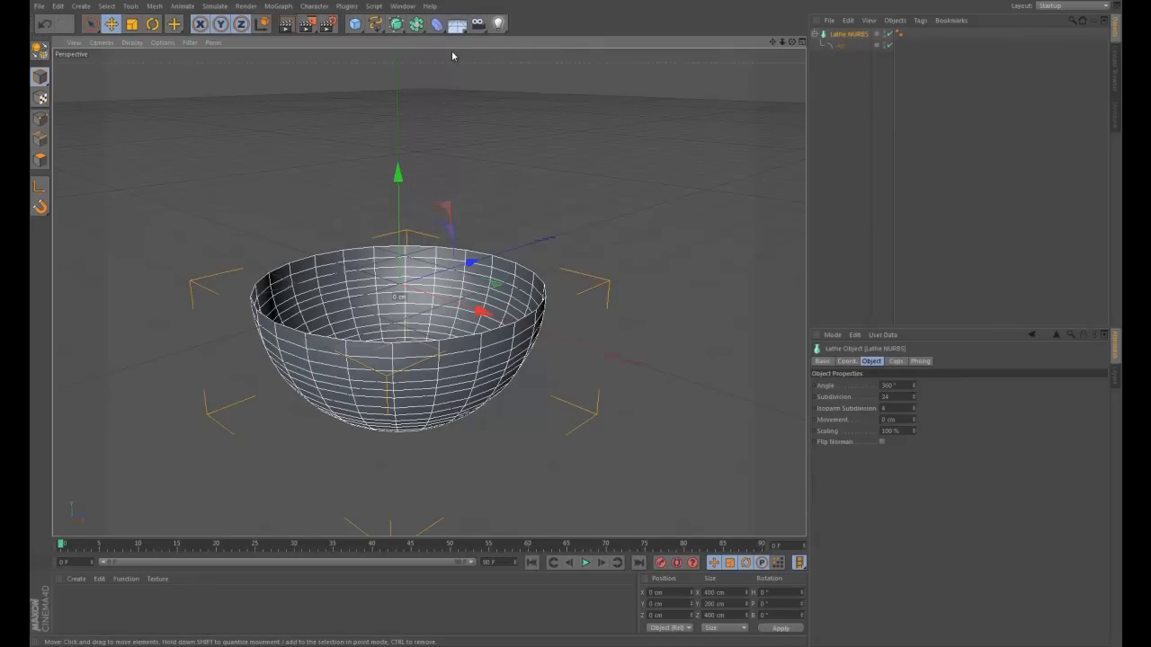
# Render a preview of the bowl and check its shape in the perspective, top and four-view layouts
pyautogui.moveTo(791, 42); pyautogui.dragTo(580, 318)
pyautogui.hotkey('ctrl', 'r')
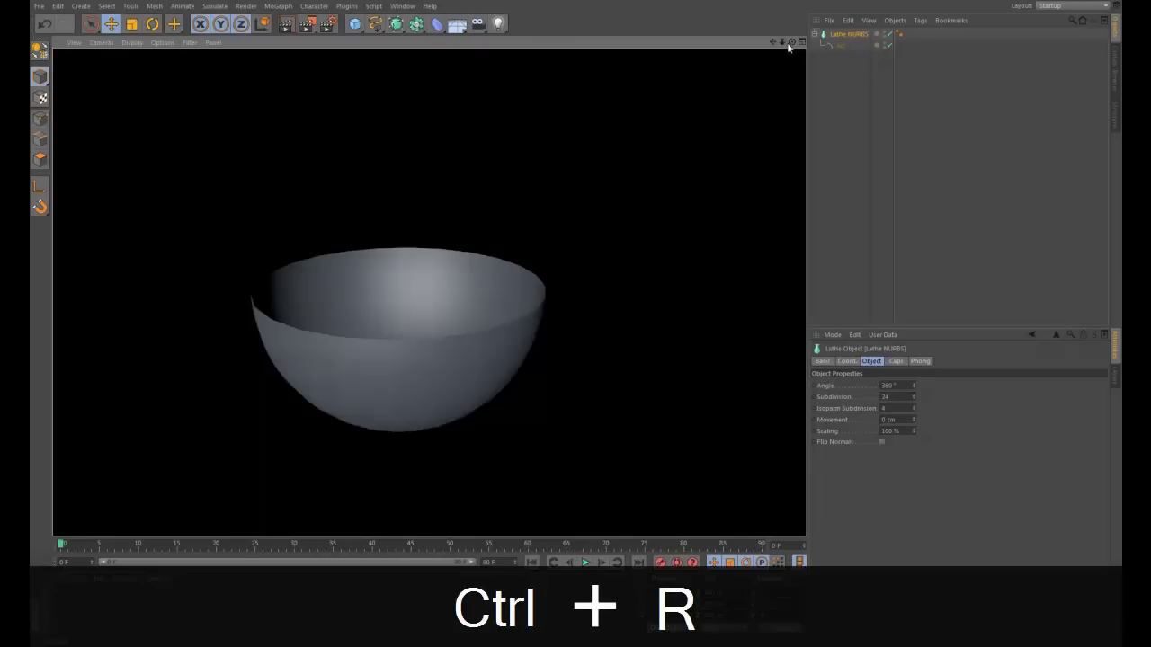
pyautogui.moveTo(789, 47); pyautogui.dragTo(575, 316)
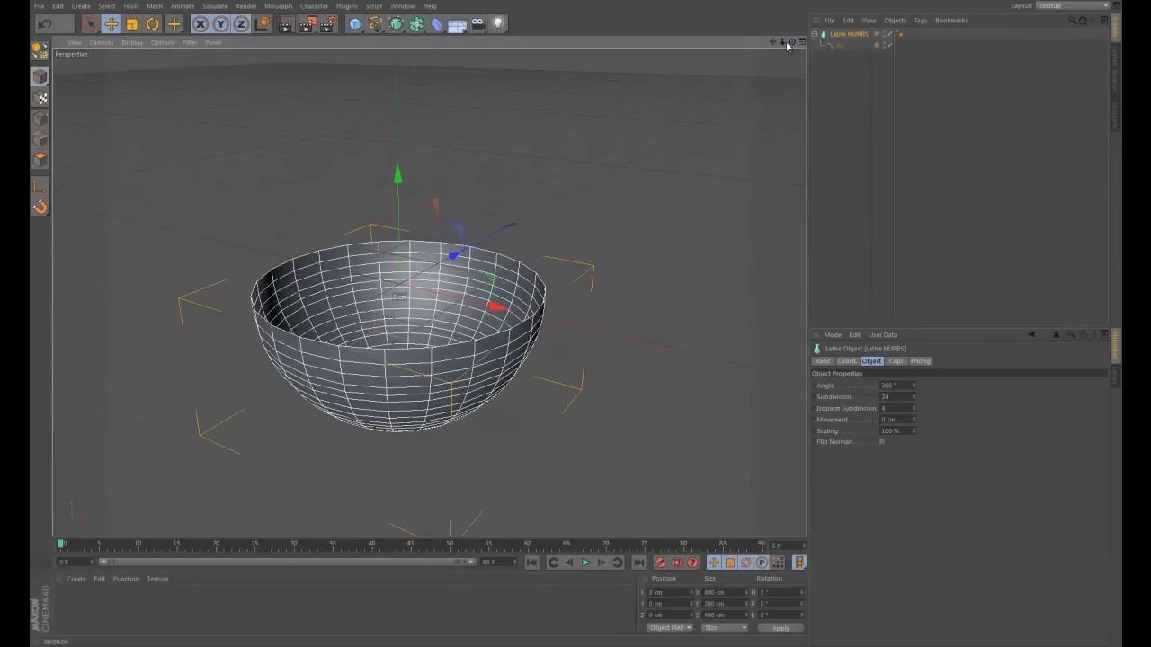
pyautogui.moveTo(773, 42); pyautogui.dragTo(576, 319)
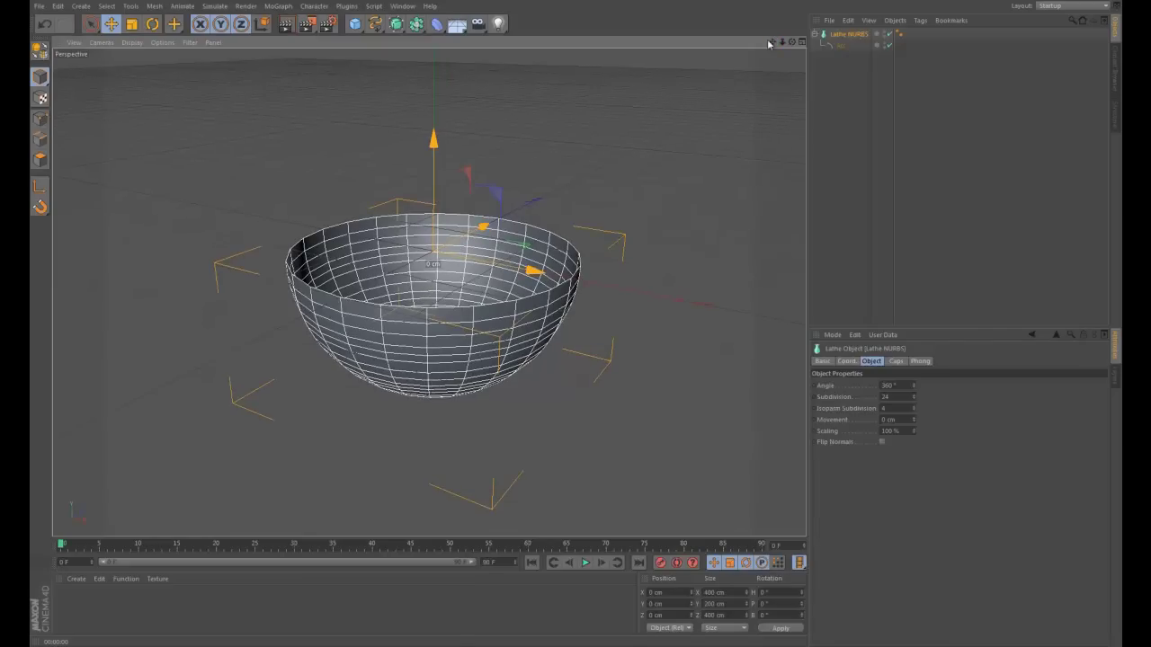
pyautogui.middleClick(516, 278)
pyautogui.middleClick(516, 277)
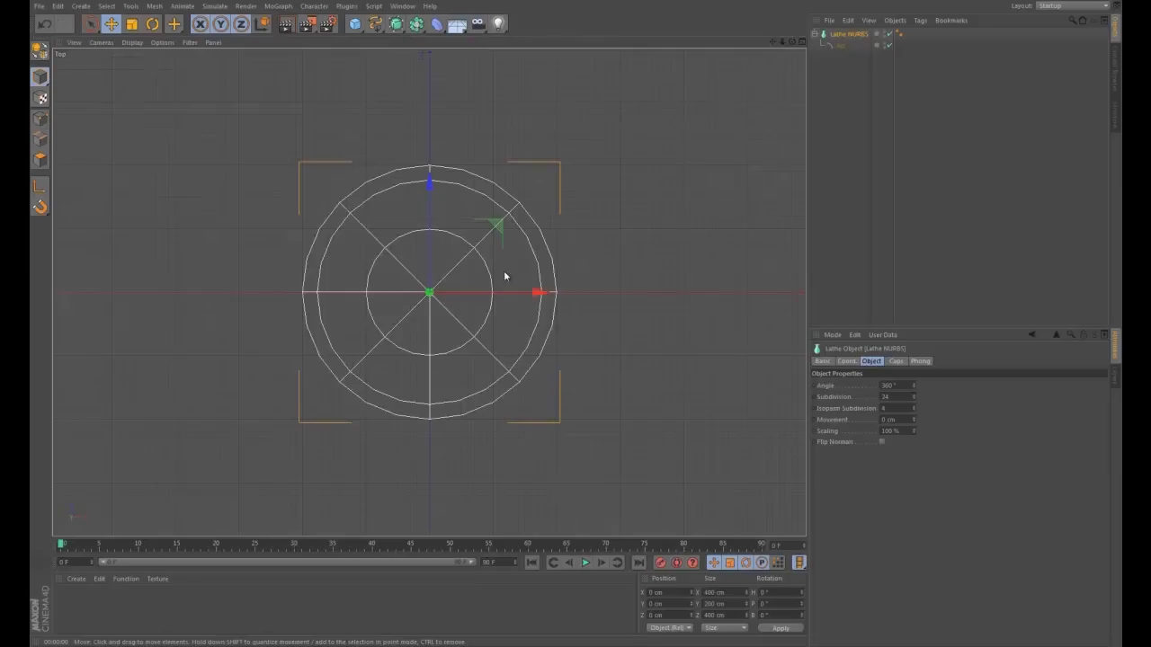
pyautogui.click(802, 41)
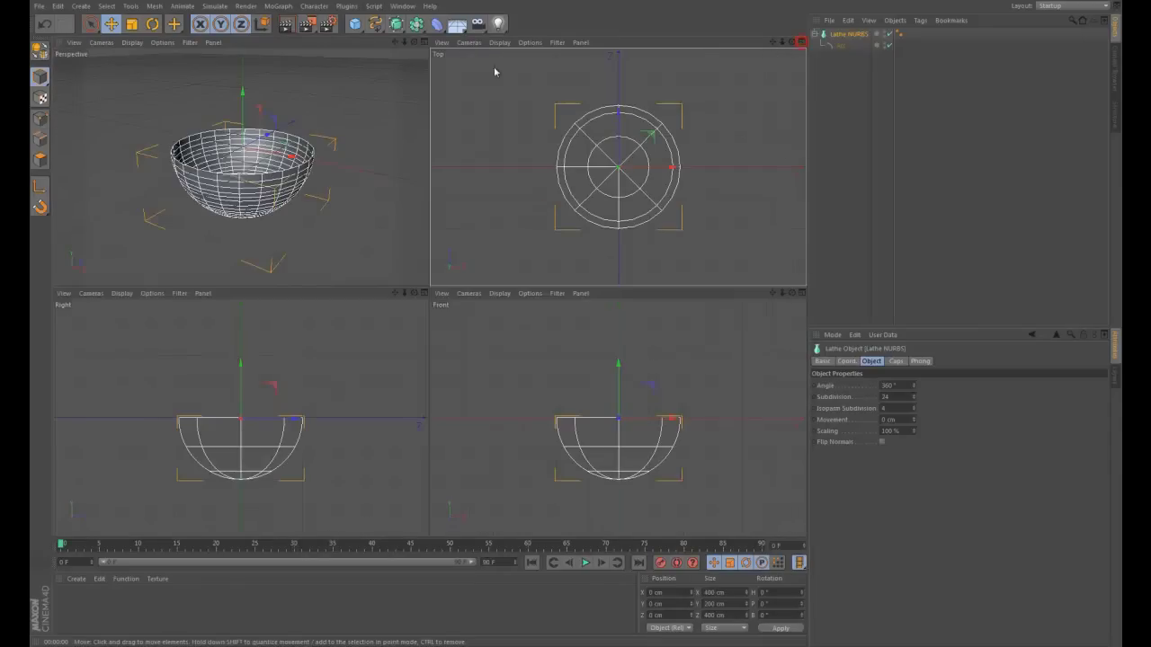
pyautogui.click(424, 43)
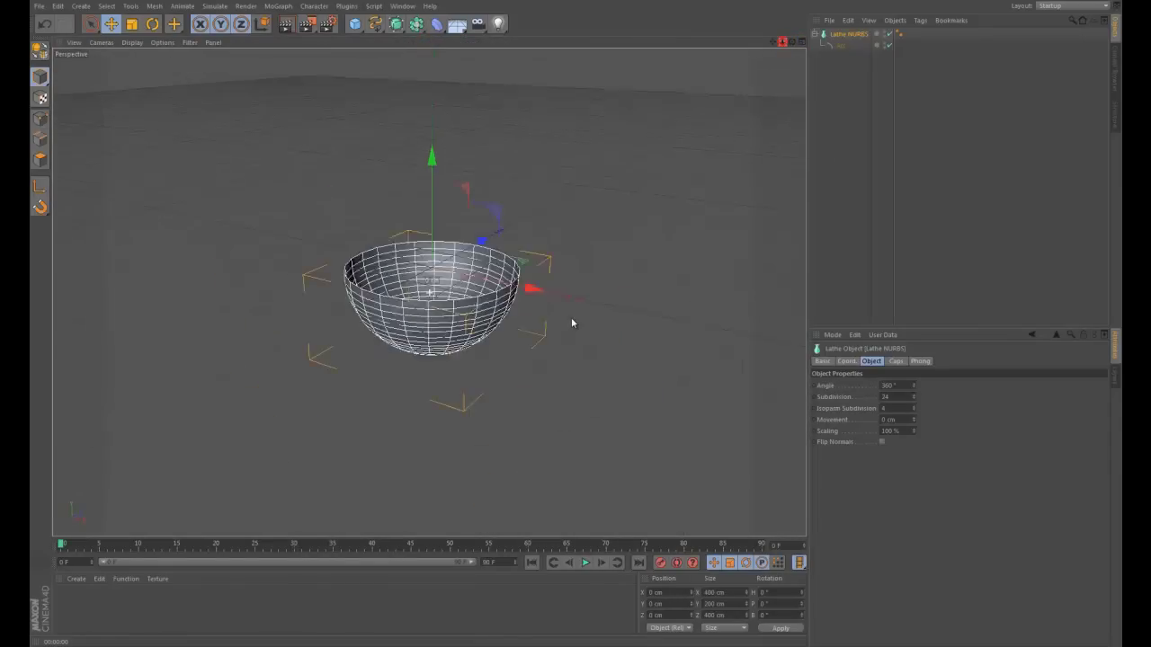
# Render the bowl from far away and up close to compare the smoothness of its rim
pyautogui.scroll(-5, 572, 322)
pyautogui.hotkey('ctrl', 'r')
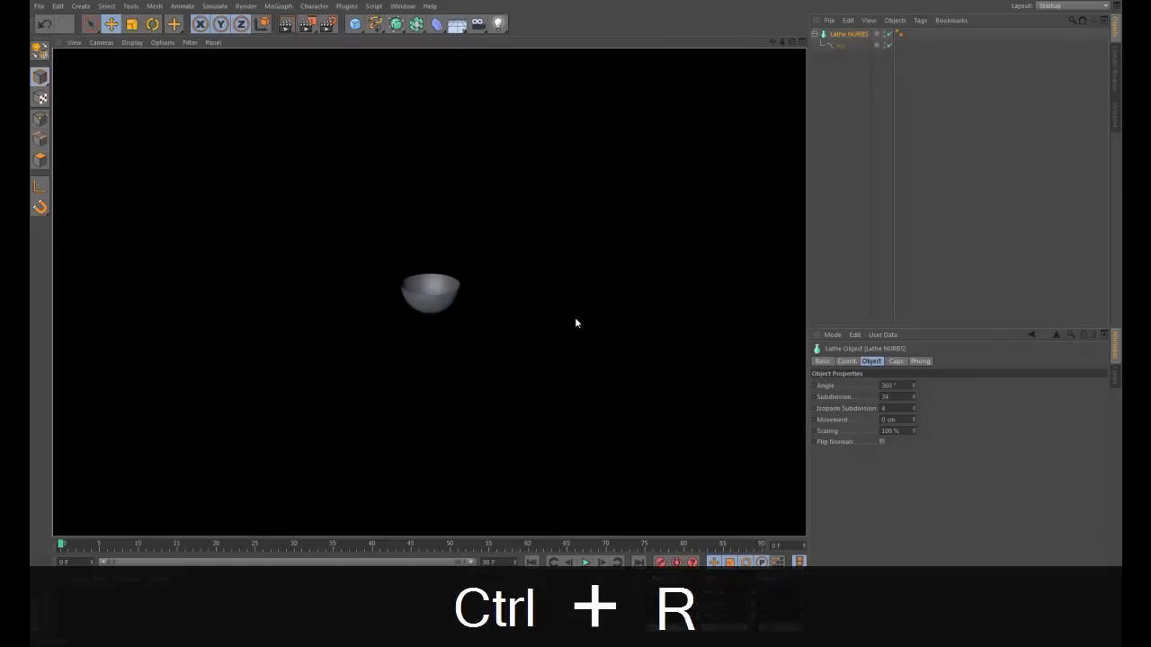
pyautogui.scroll(8, 576, 322)
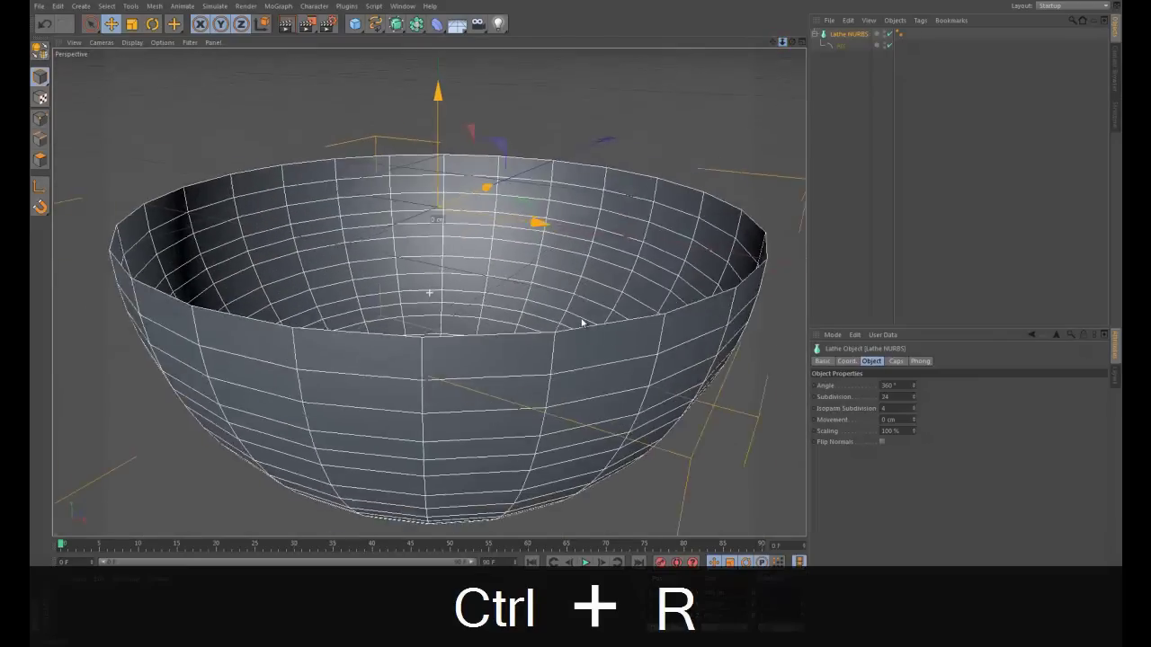
pyautogui.hotkey('ctrl', 'r')
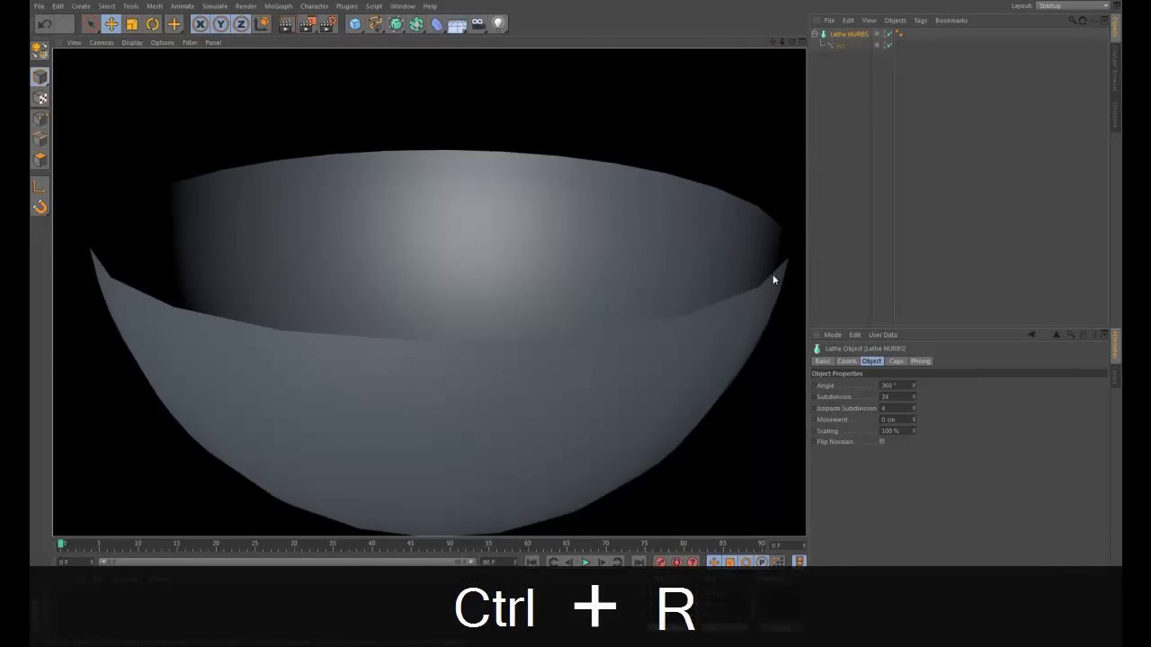
pyautogui.moveTo(782, 42); pyautogui.dragTo(795, 90)
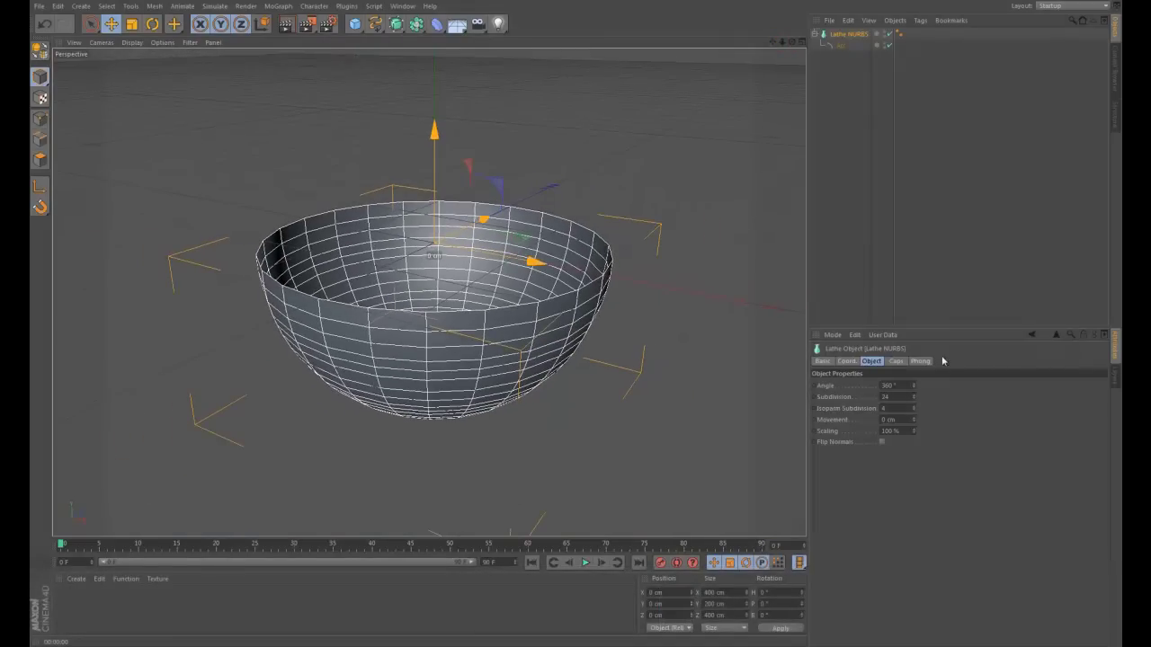
# Raise the lathe's subdivision to 79 and render a preview of the bowl
pyautogui.click(897, 397)
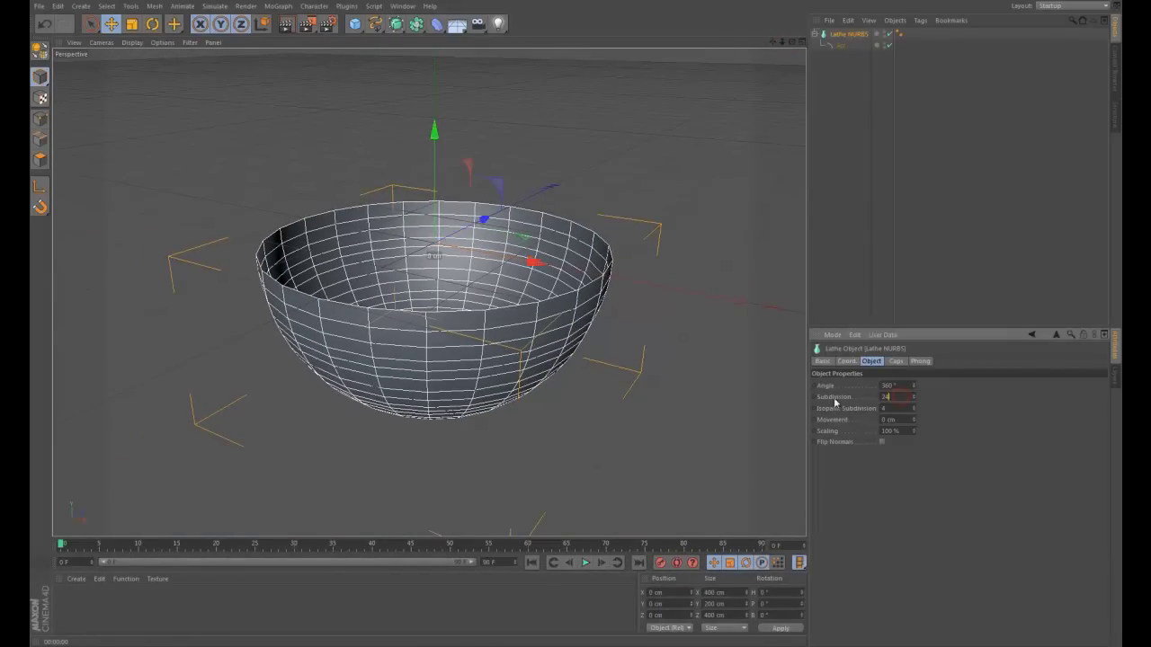
pyautogui.write('25')
pyautogui.moveTo(914, 396); pyautogui.dragTo(1012, 431)
pyautogui.moveTo(782, 41); pyautogui.dragTo(578, 322)
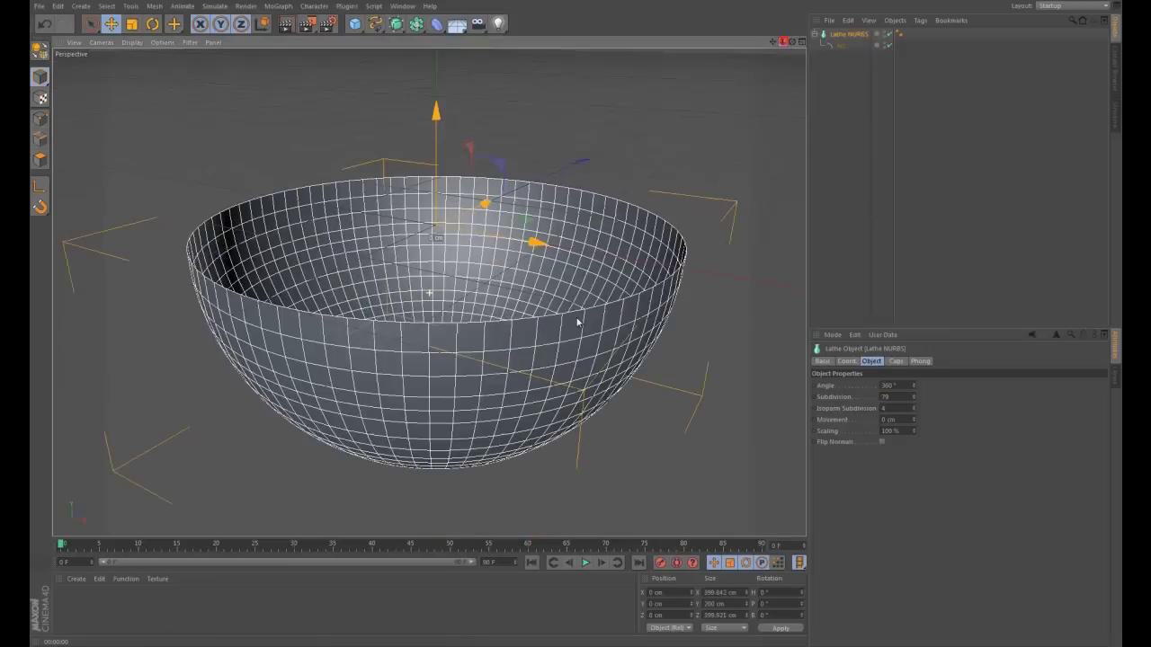
pyautogui.hotkey('ctrl', 'r')
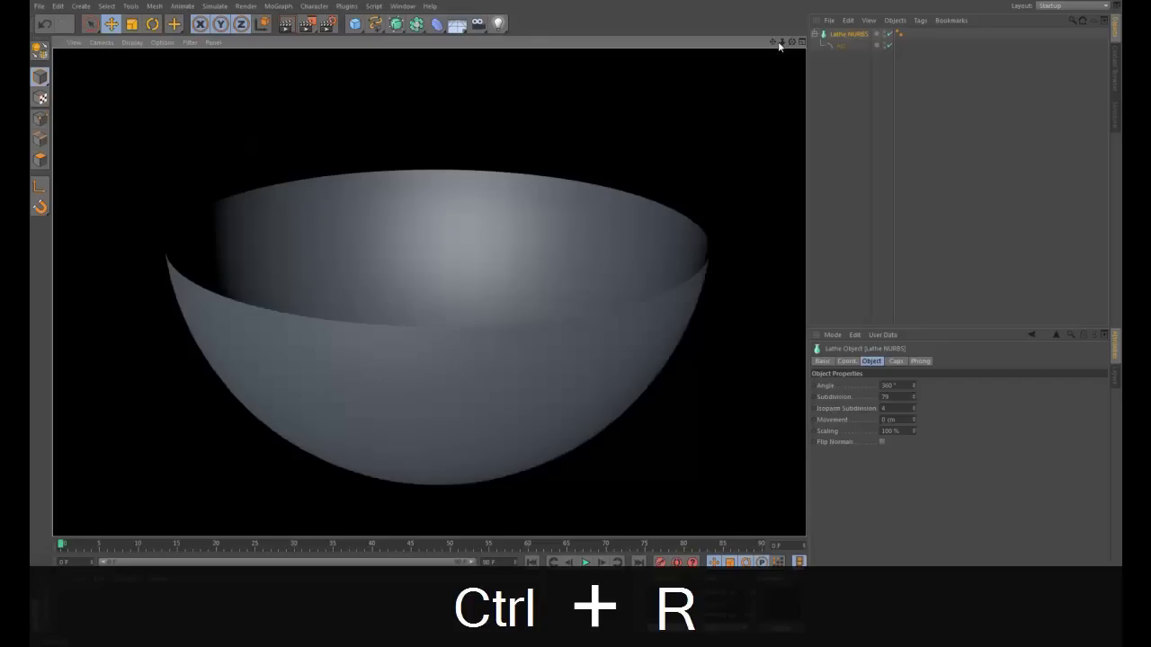
# Set the lathe's subdivision to 40, render a preview of the bowl and deselect it
pyautogui.doubleClick(894, 397)
pyautogui.write('4')
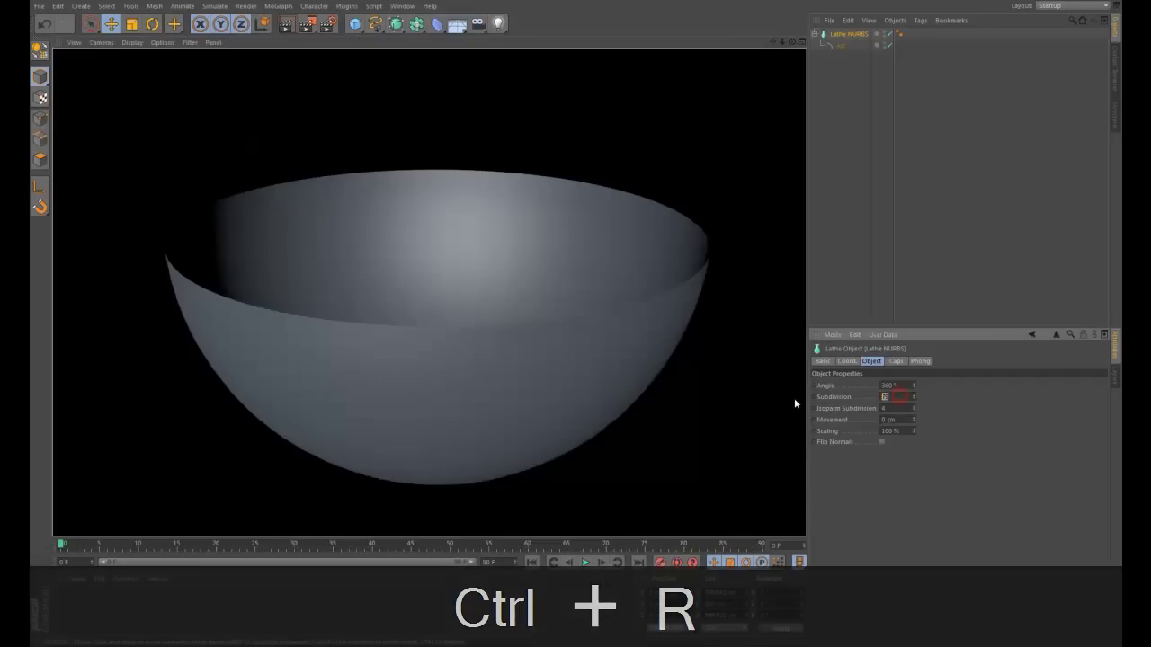
pyautogui.write('0')
pyautogui.press('Return')
pyautogui.hotkey('ctrl', 'r')
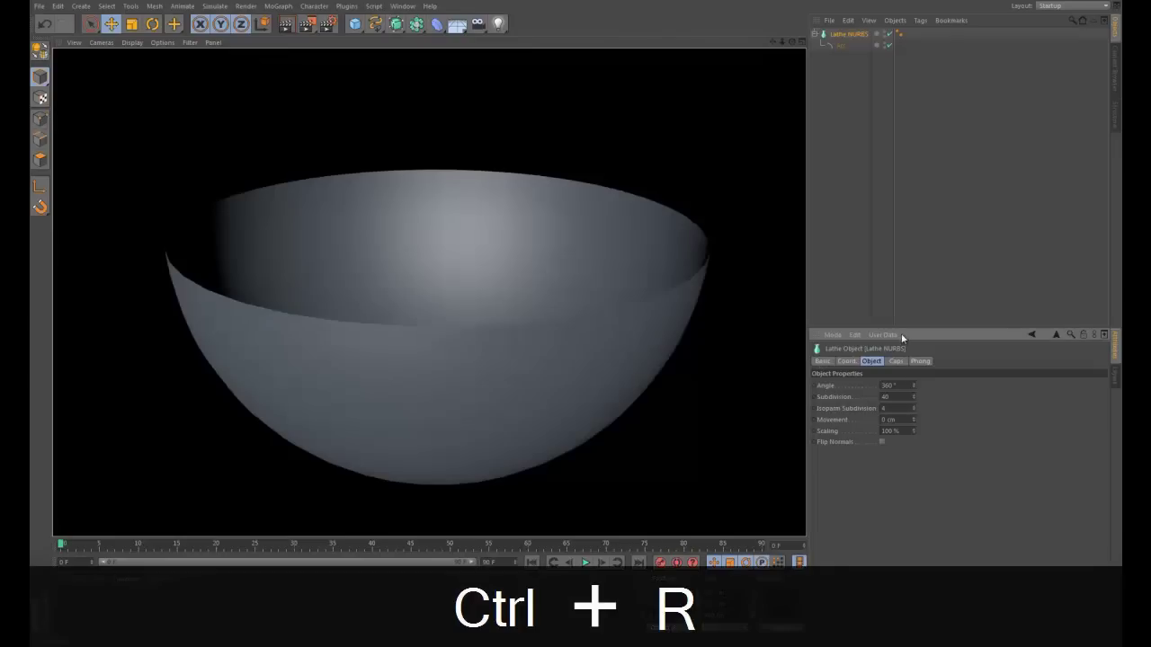
pyautogui.click(943, 398)
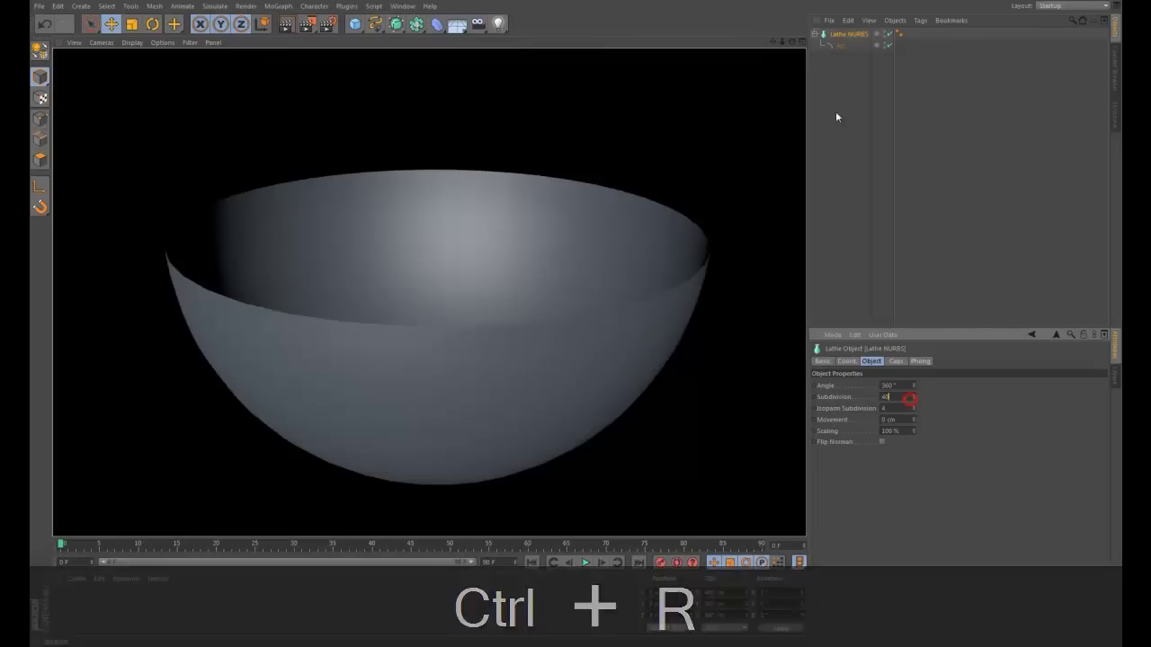
pyautogui.click(836, 88)
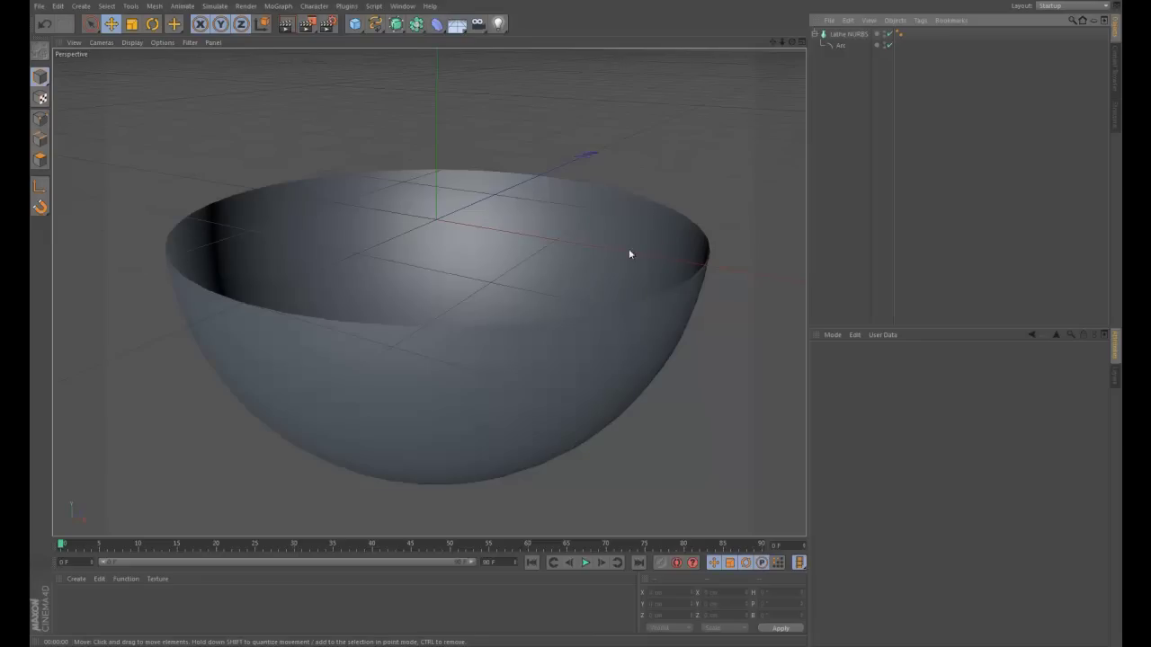
# Duplicate the Lathe NURBS together with its arc and convert the copy to an editable polygon object
pyautogui.click(850, 35)
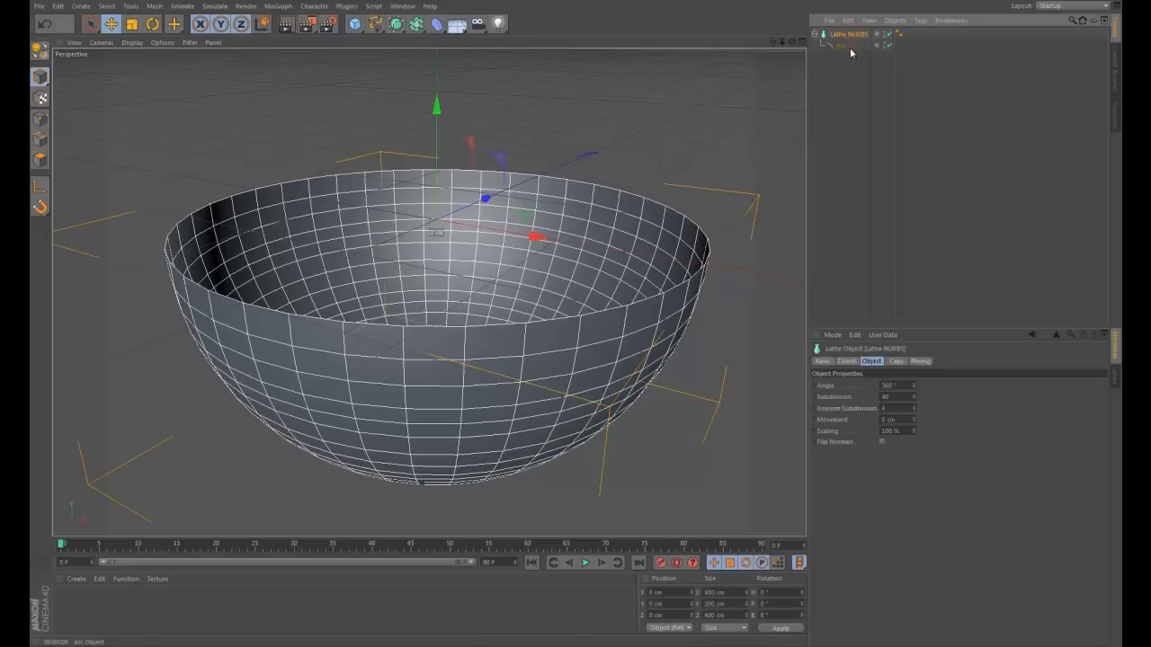
pyautogui.click(851, 109)
pyautogui.click(848, 35)
pyautogui.moveTo(841, 36); pyautogui.dragTo(846, 72)
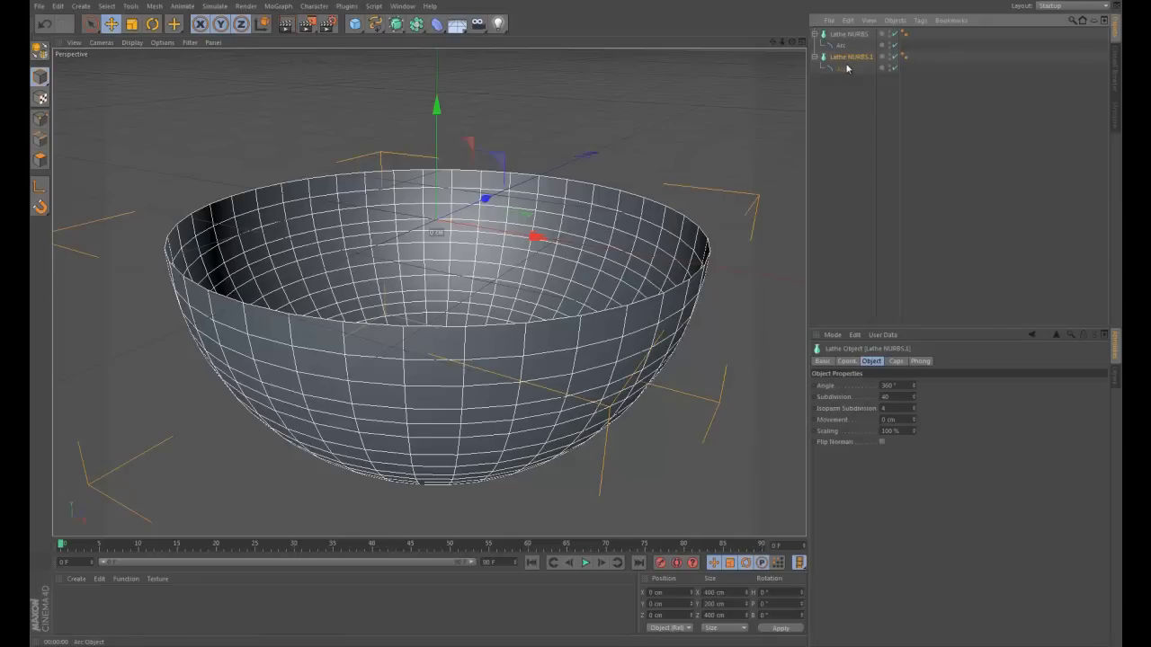
pyautogui.press('c')
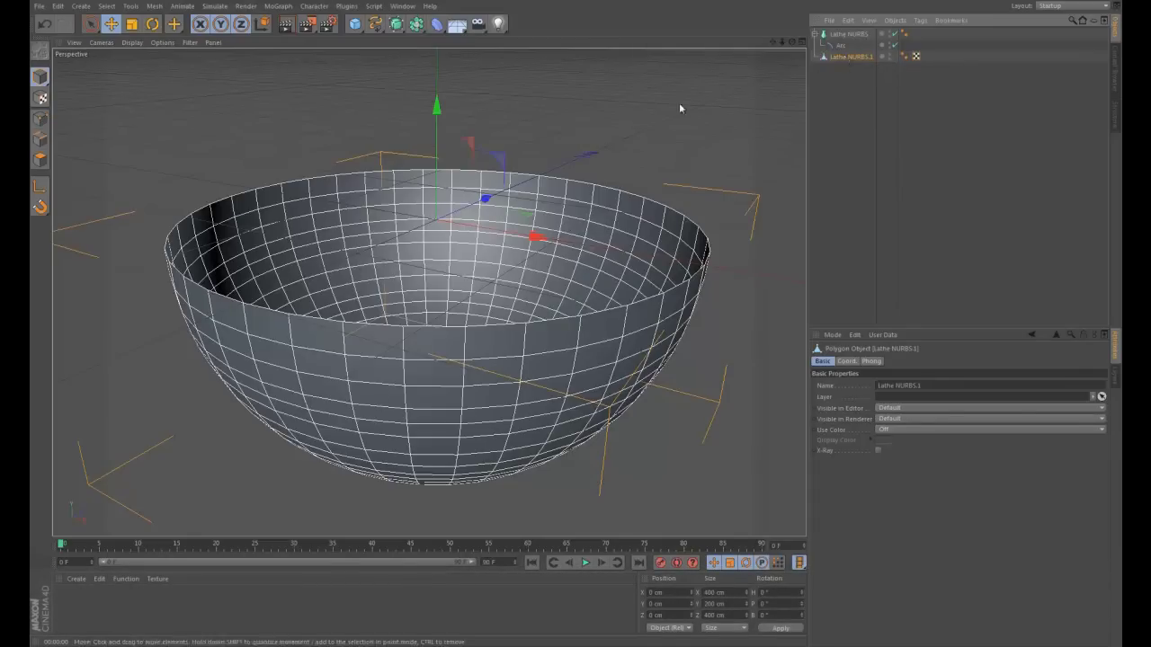
pyautogui.click(105, 7)
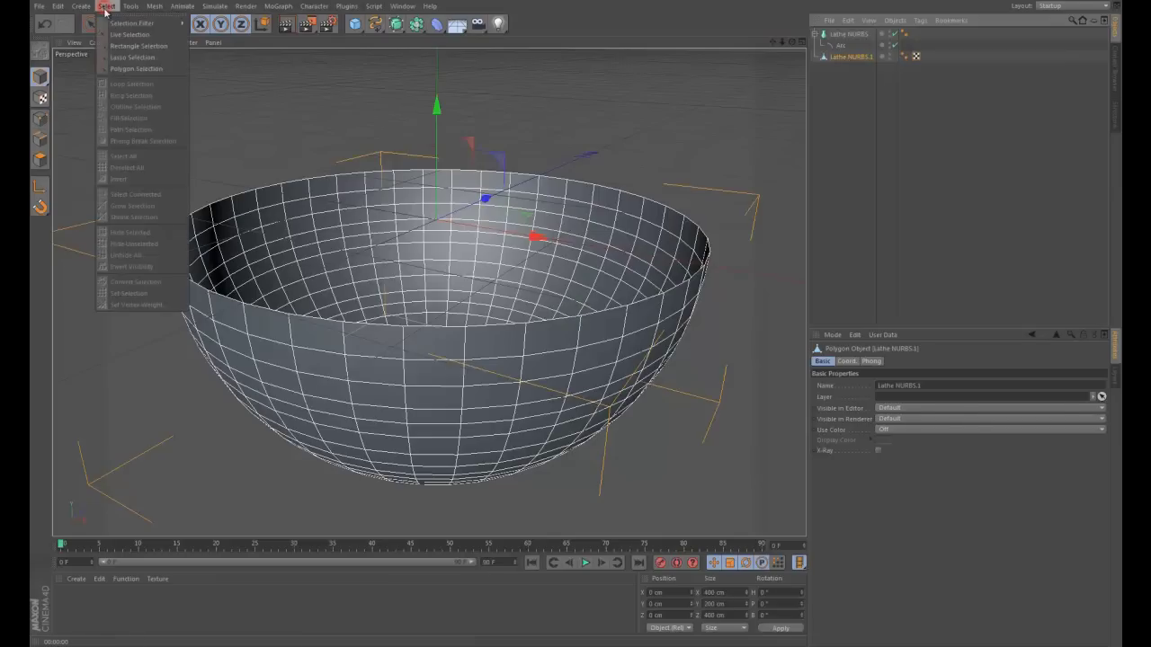
pyautogui.click(103, 14)
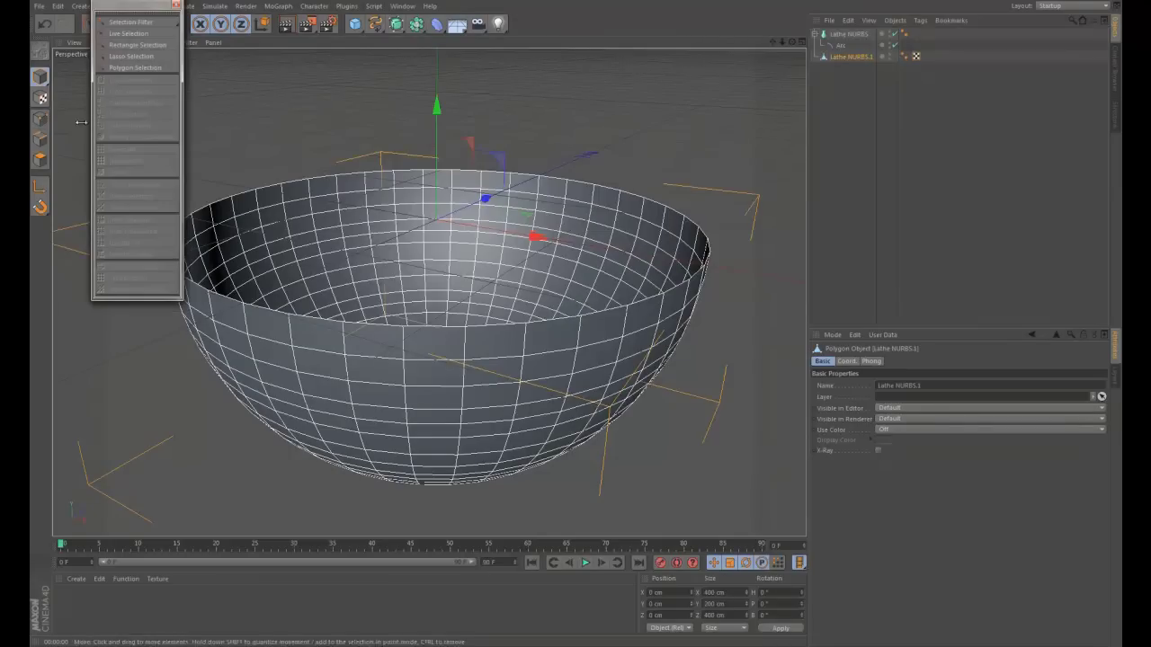
pyautogui.click(176, 5)
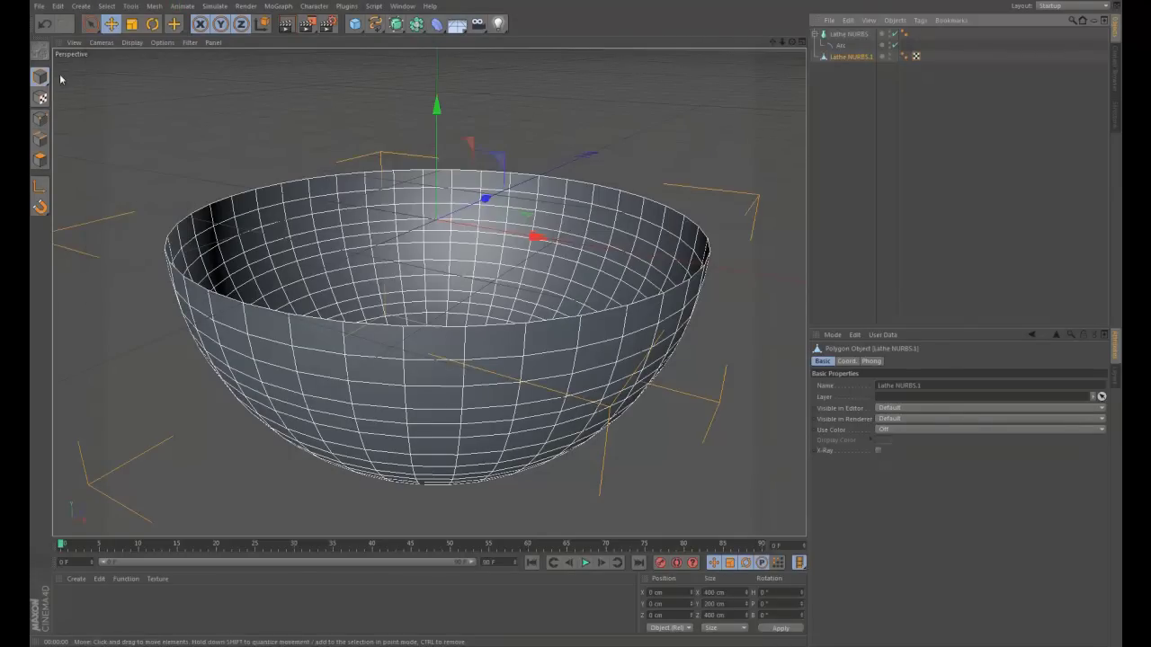
# Switch the editable bowl copy to polygon mode and select all of its polygons
pyautogui.click(41, 160)
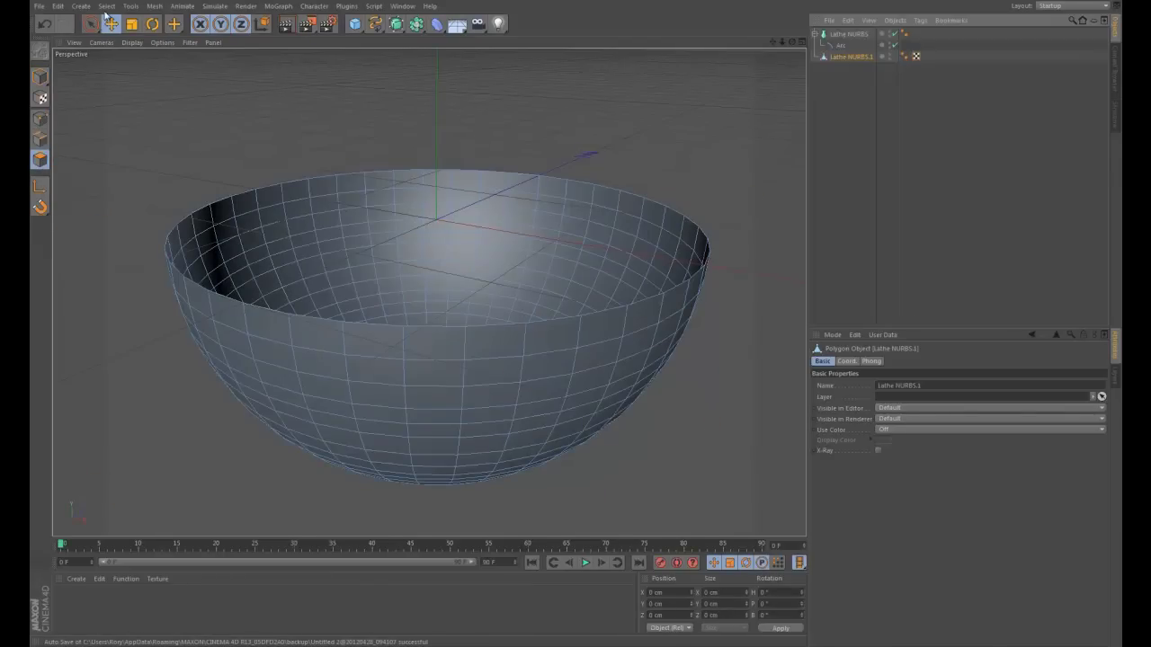
pyautogui.click(106, 7)
pyautogui.click(129, 157)
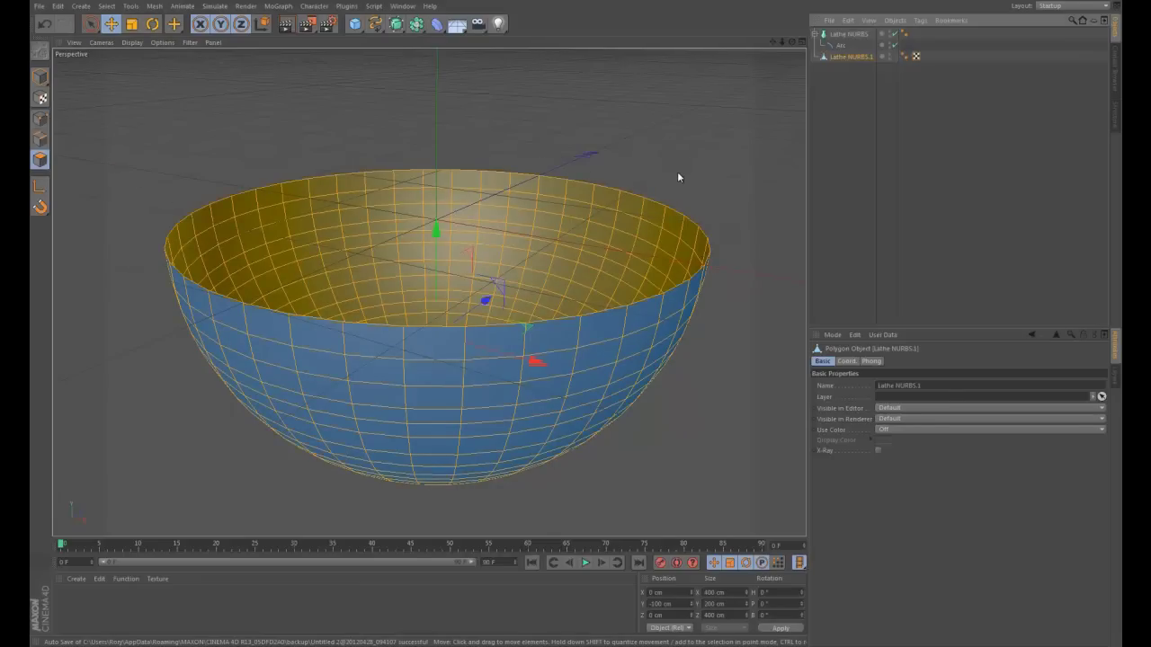
# Extrude all selected polygons of the bowl copy inward by about 3.8 cm to give the wall thickness
pyautogui.click(154, 5)
pyautogui.moveTo(184, 50)
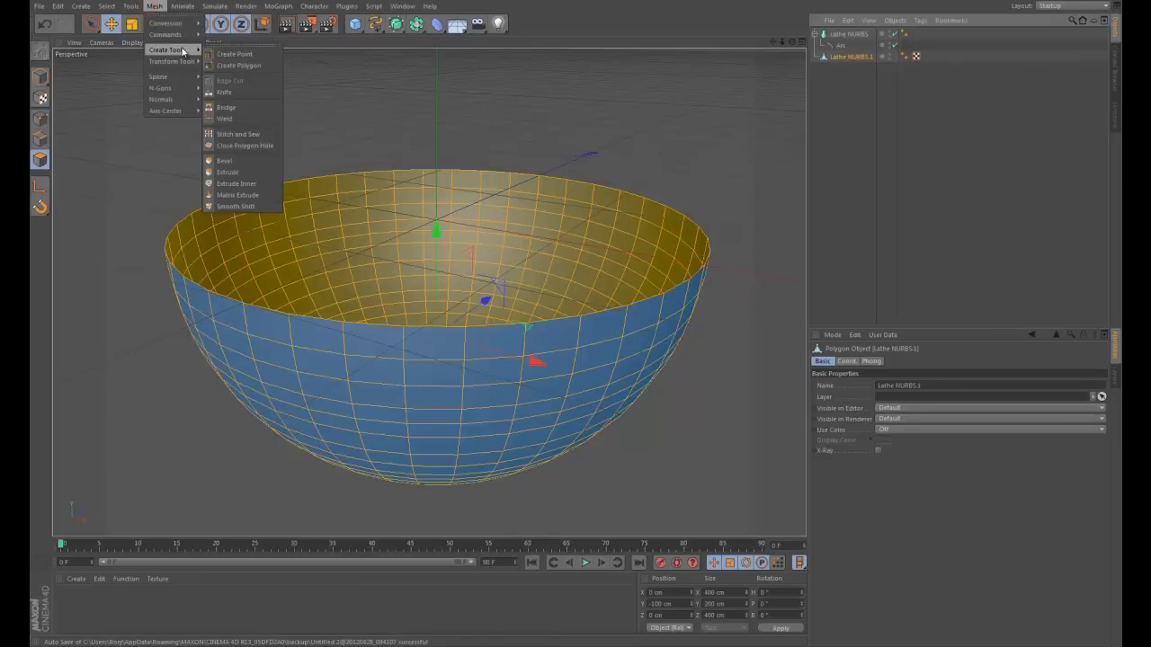
pyautogui.click(247, 173)
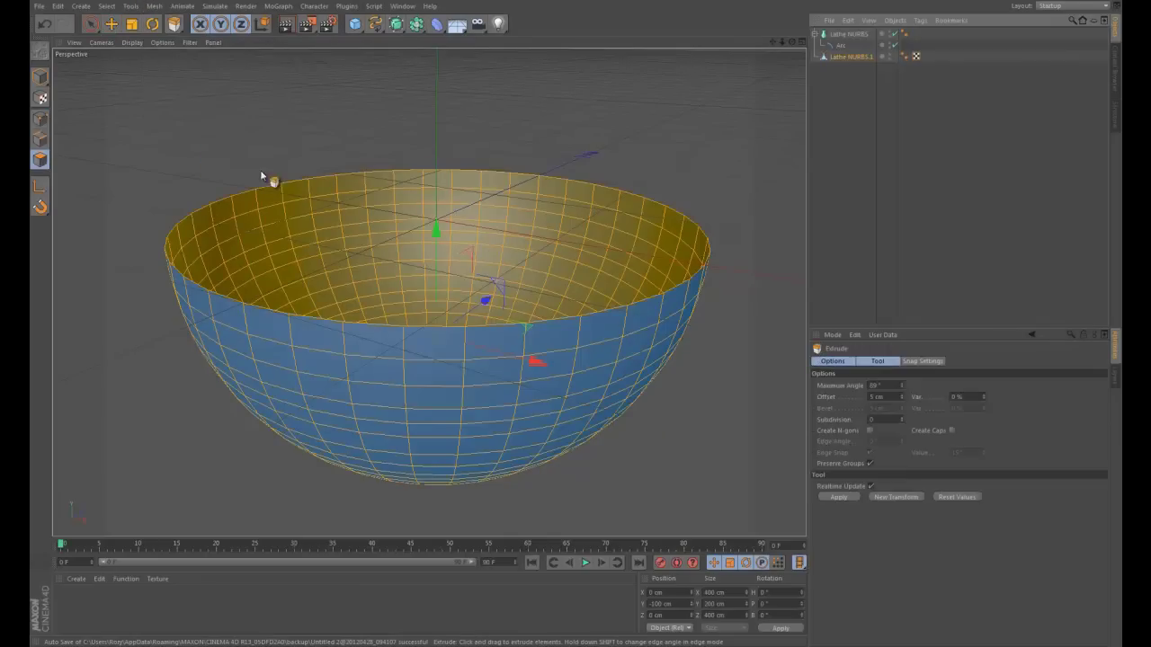
pyautogui.press('d')
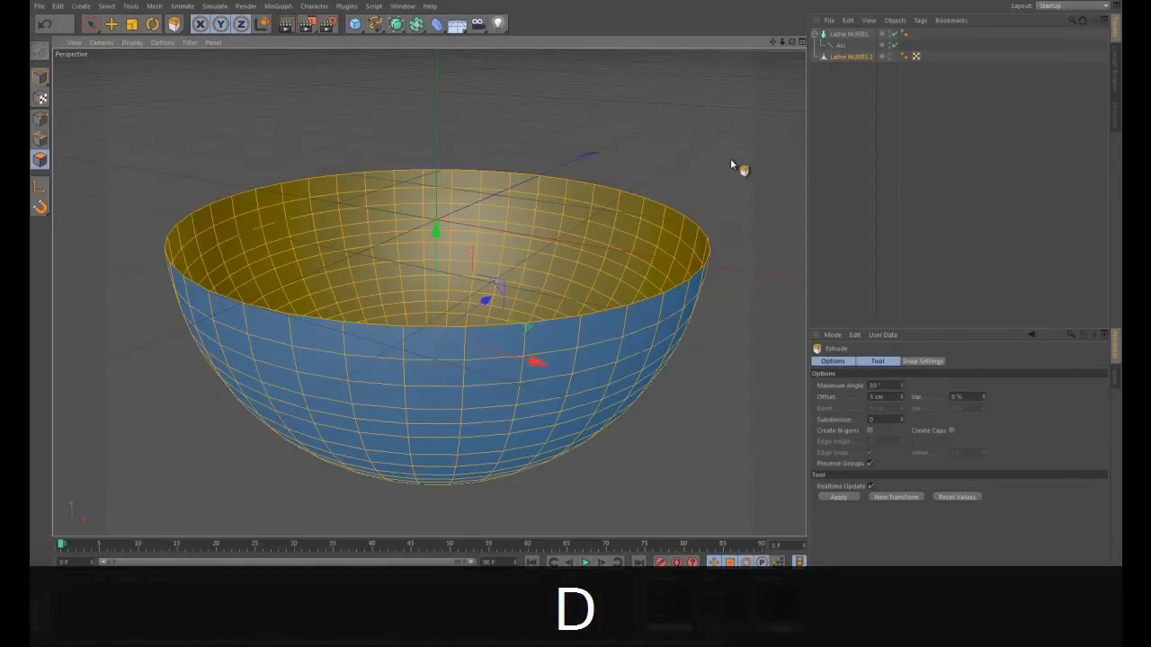
pyautogui.moveTo(730, 159); pyautogui.dragTo(578, 321)
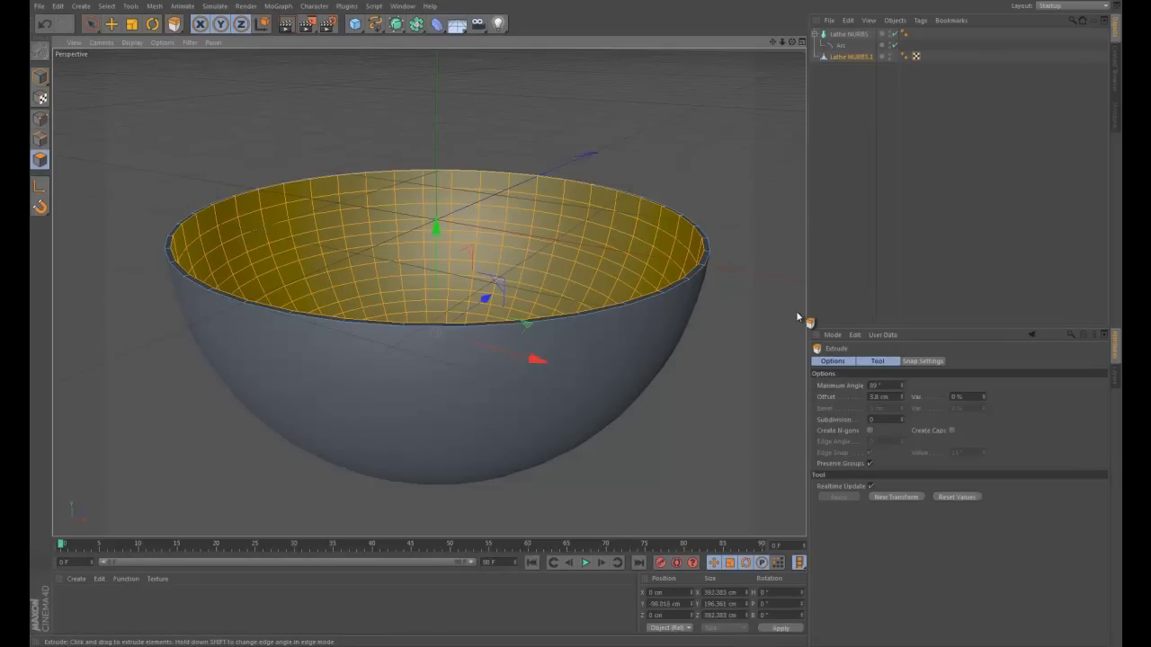
# Leave the Extrude tool and render previews of the thickened bowl from close up and from farther away
pyautogui.press('space')
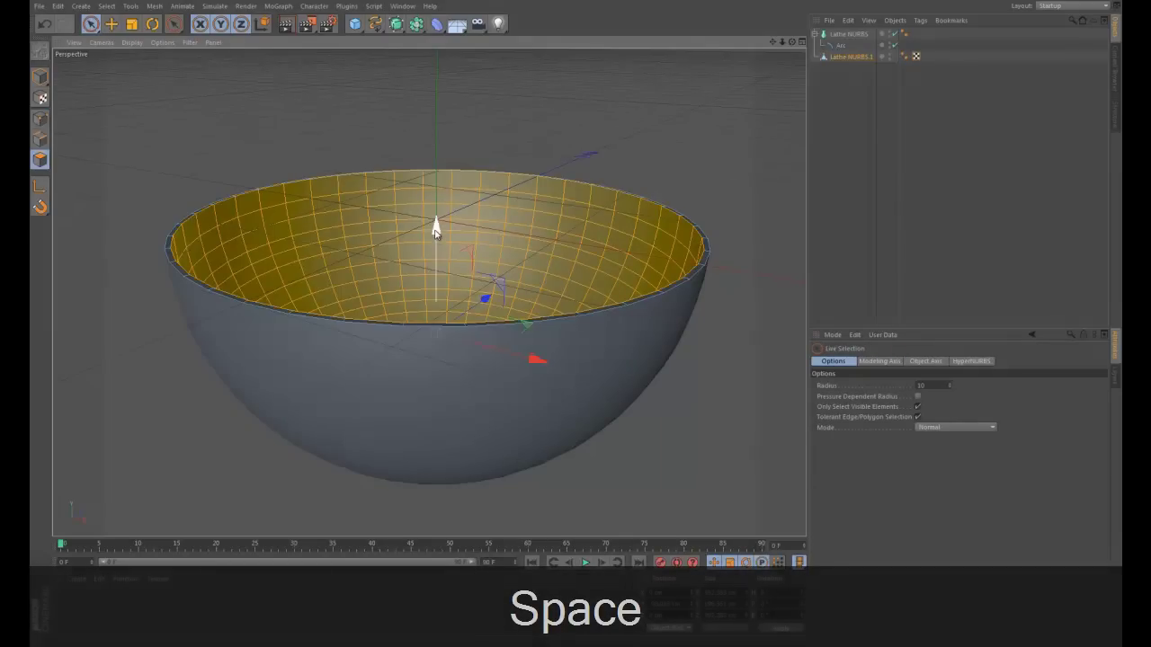
pyautogui.moveTo(435, 231); pyautogui.dragTo(435, 235)
pyautogui.hotkey('ctrl', 'r')
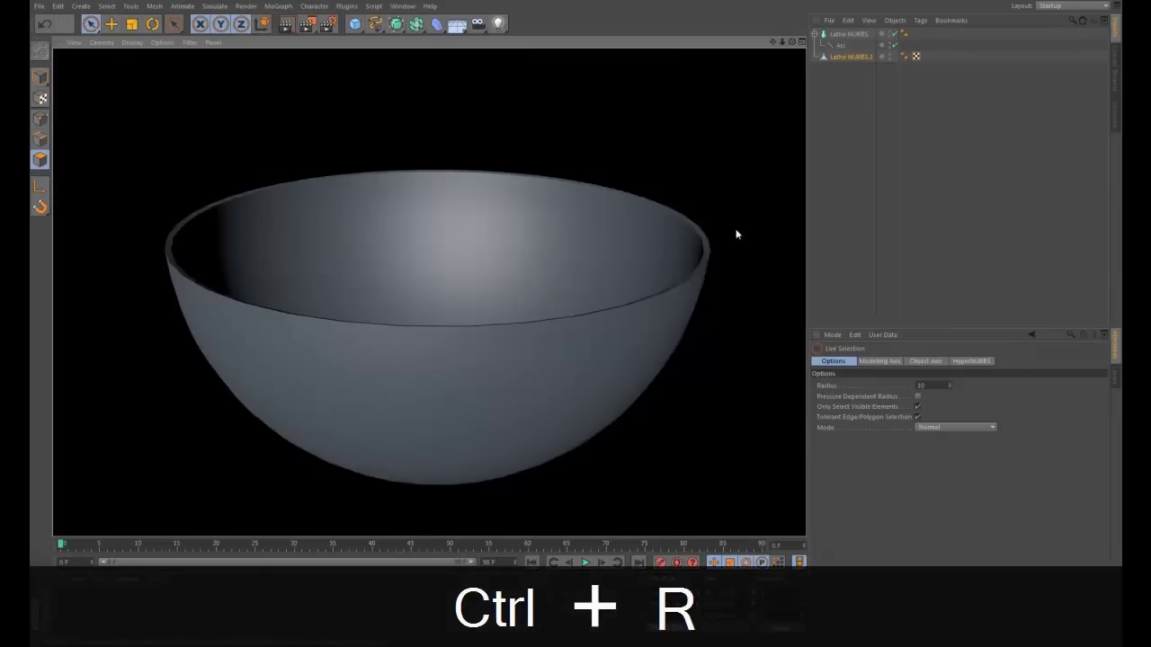
pyautogui.scroll(-5, 572, 320)
pyautogui.hotkey('ctrl', 'r')
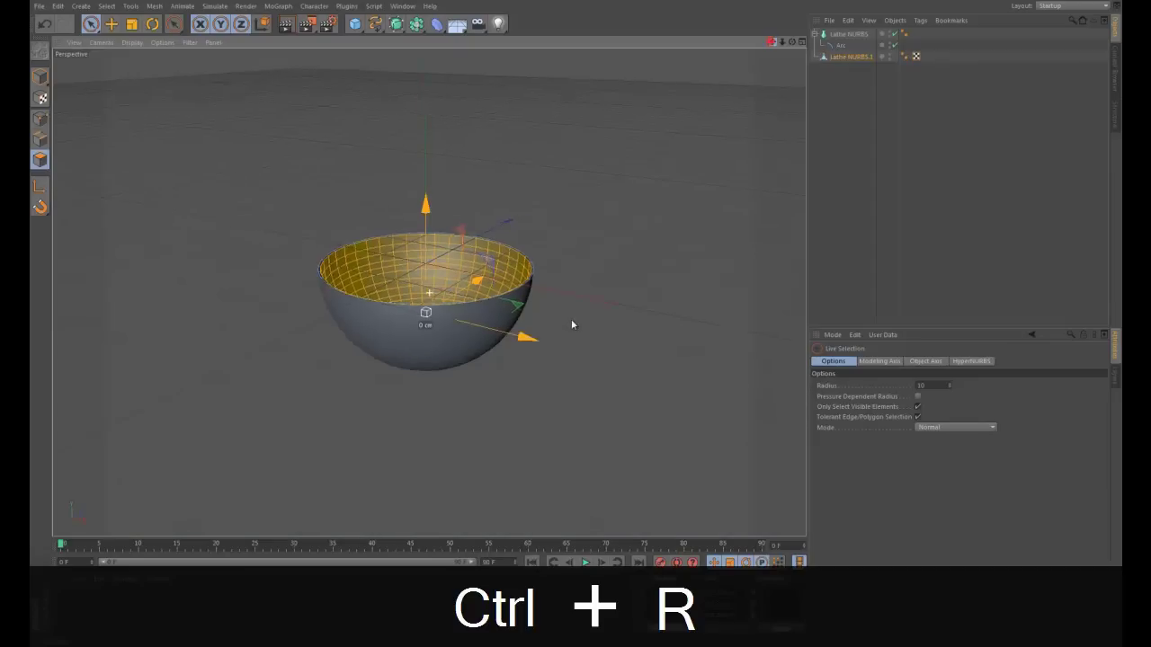
# Group the Lathe NURBS and its extruded copy under one null, rename the group Bowl and deselect it
pyautogui.click(831, 78)
pyautogui.click(816, 34)
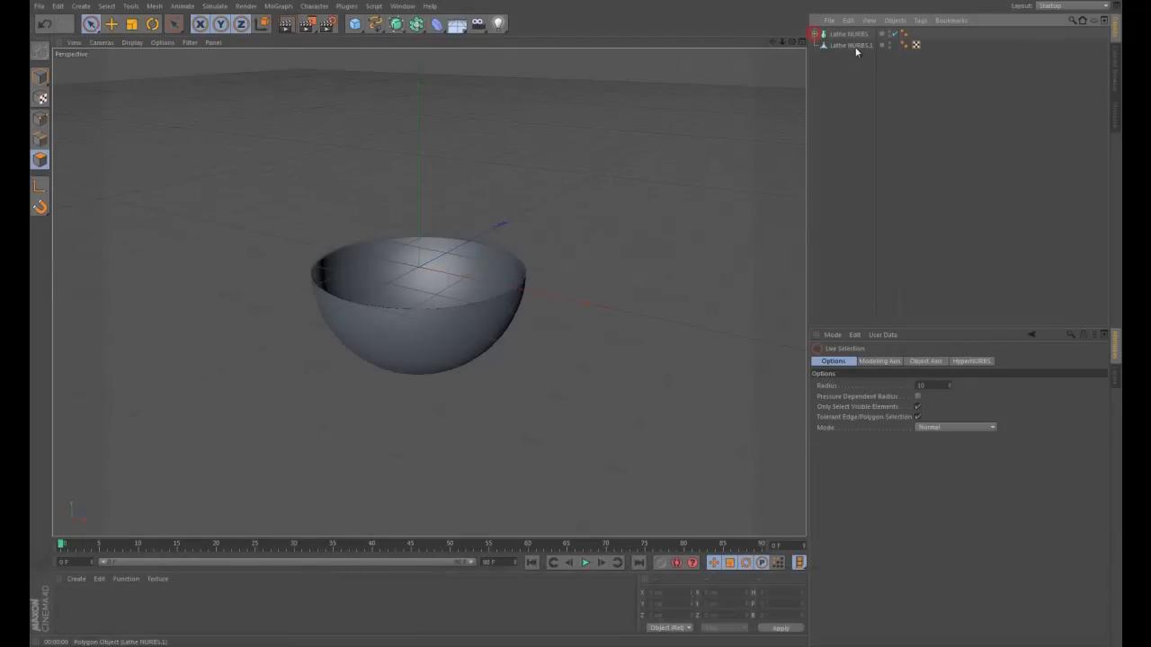
pyautogui.click(851, 45)
pyautogui.keyDown('ctrl'); pyautogui.click(849, 34); pyautogui.keyUp('ctrl')
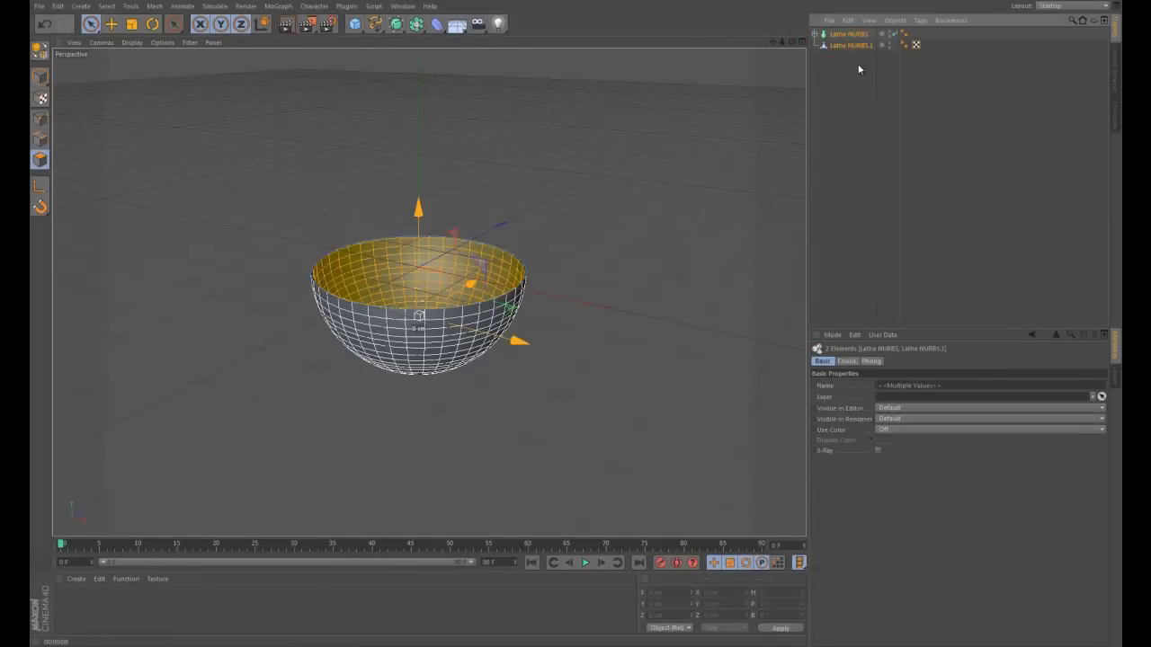
pyautogui.hotkey('alt', 'g')
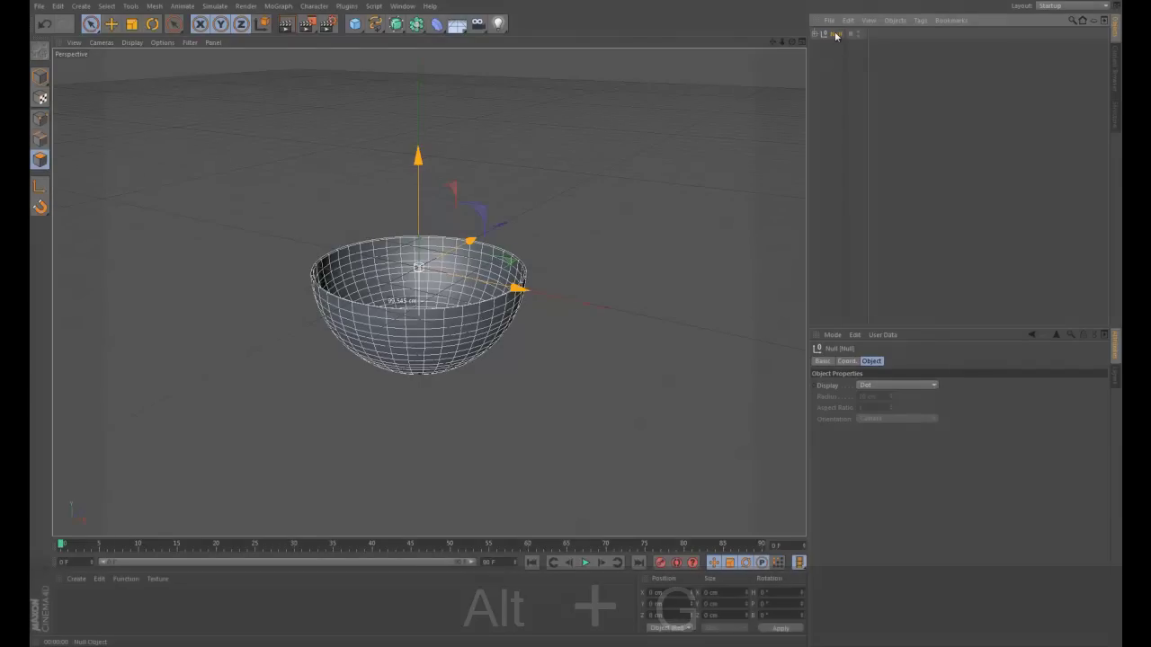
pyautogui.doubleClick(836, 34)
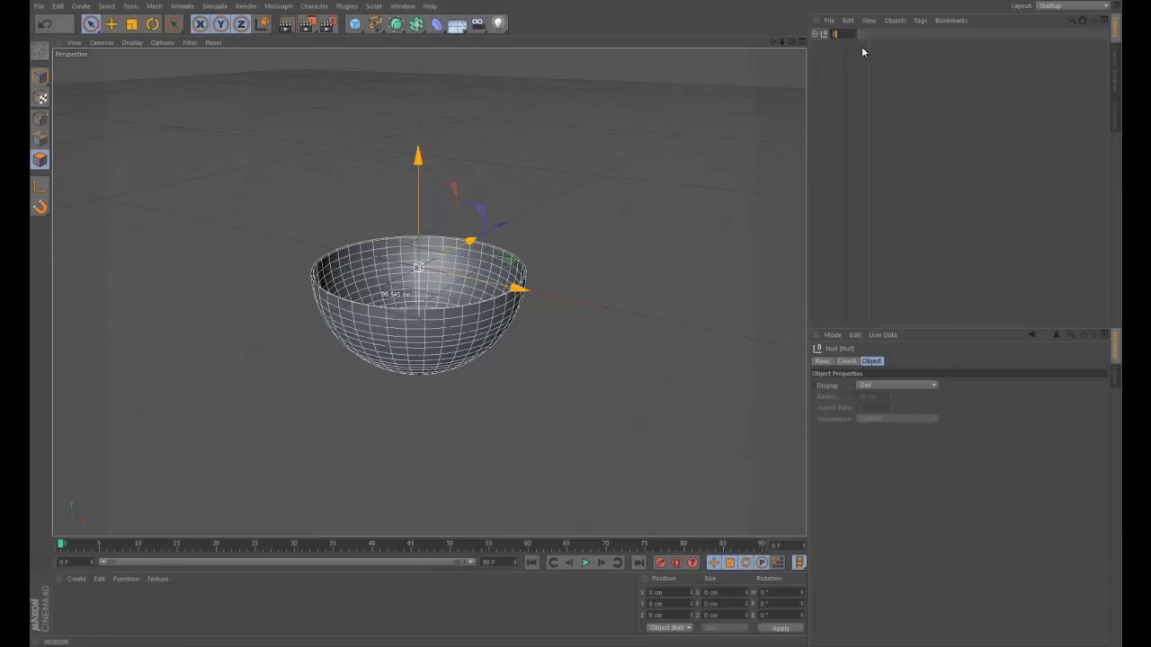
pyautogui.press('Return')
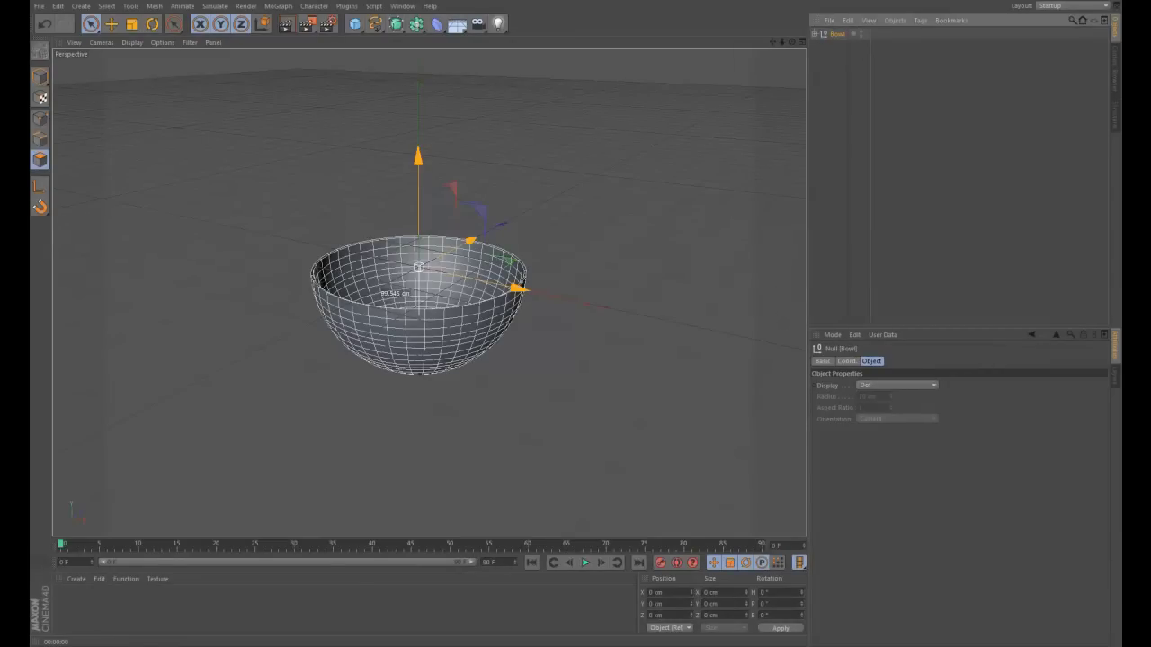
pyautogui.click(827, 57)
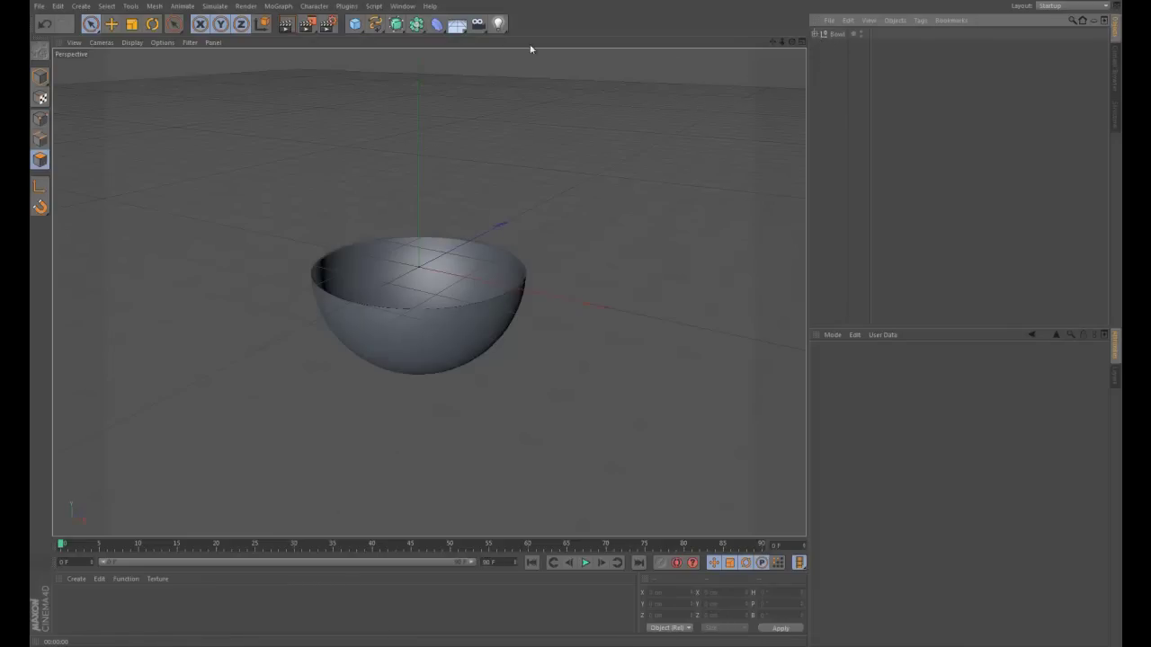
# Add a Floor object to the scene, place it below the Bowl group in the object hierarchy and select the Bowl
pyautogui.click(456, 26)
pyautogui.click(494, 36)
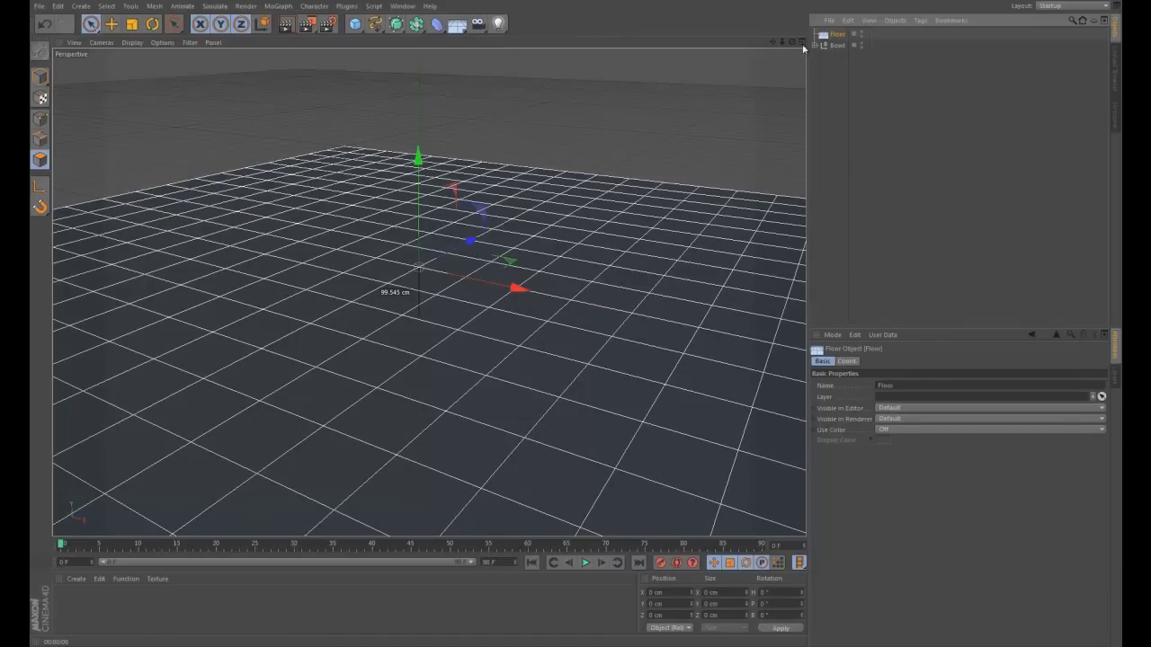
pyautogui.moveTo(792, 41)
pyautogui.mouseDown()
pyautogui.moveTo(792, 18)
pyautogui.moveTo(801, 43)
pyautogui.mouseUp()
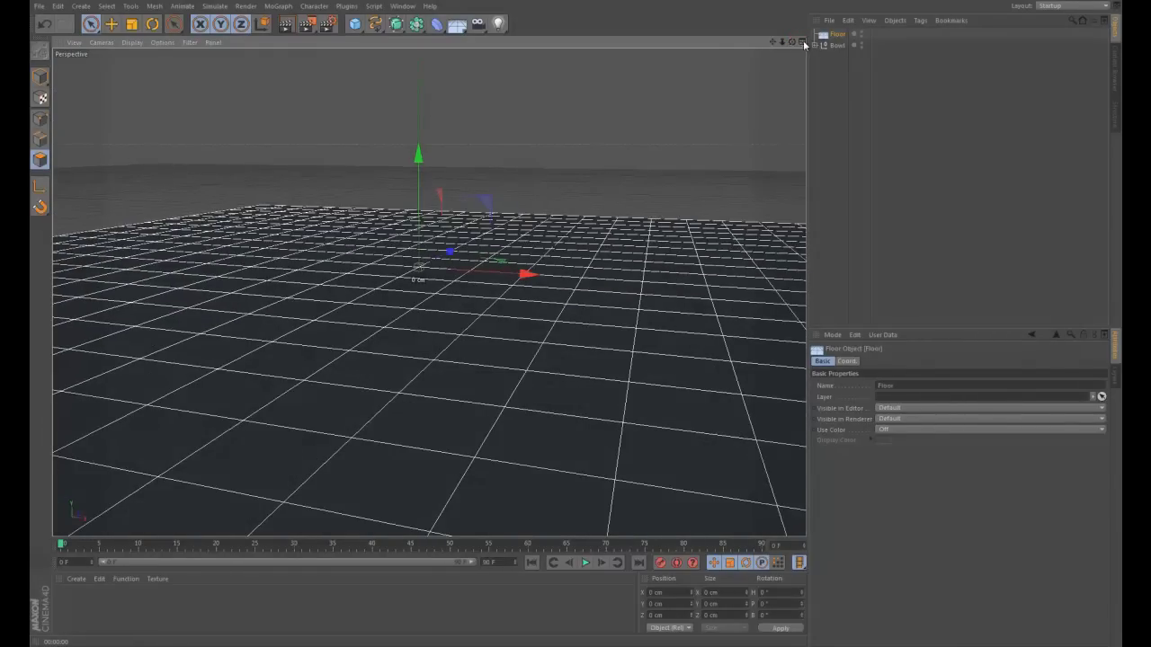
pyautogui.click(802, 41)
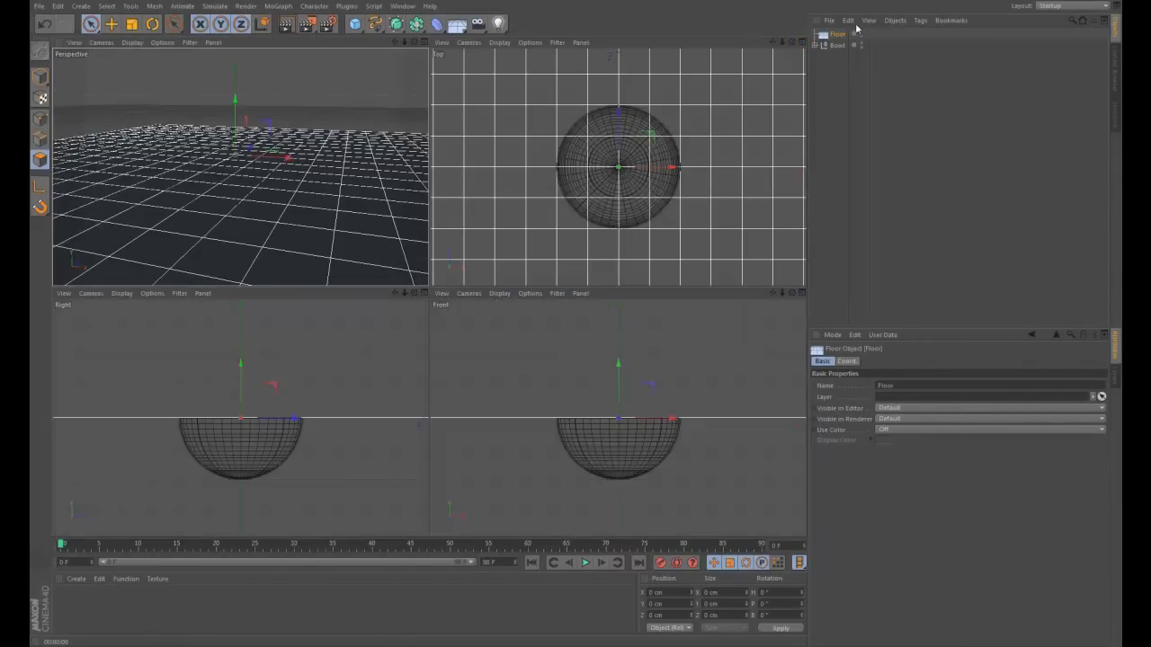
pyautogui.moveTo(839, 35); pyautogui.dragTo(841, 34)
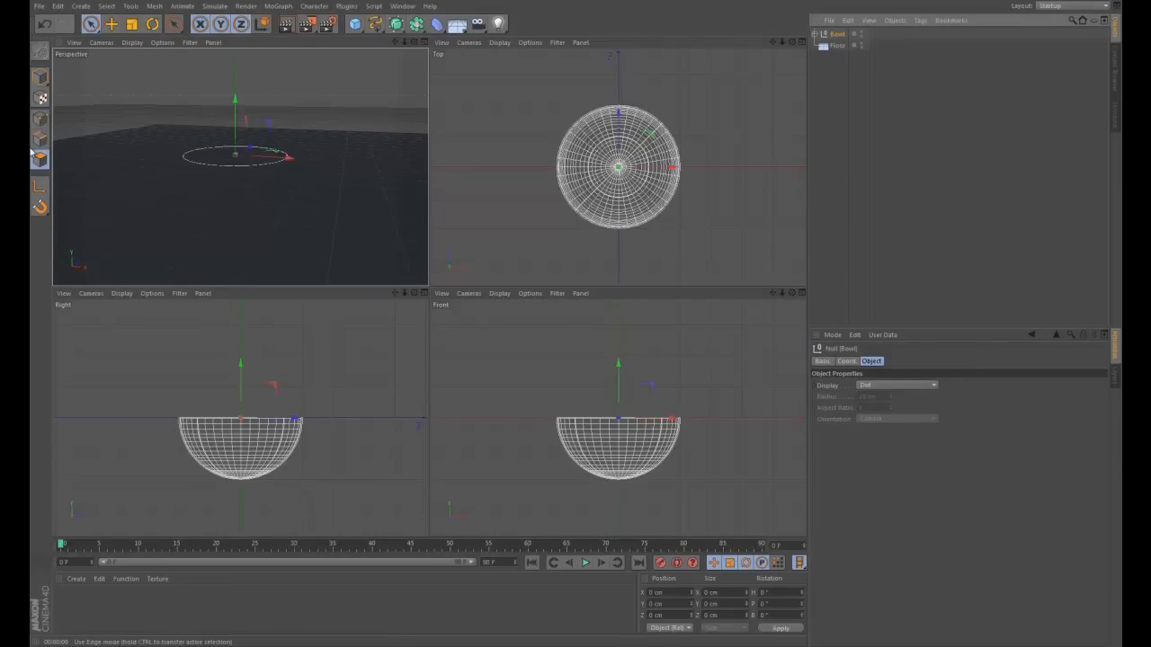
# In model mode, raise the Bowl group vertically to about Y 206 cm so that it rests on the floor, then deselect it
pyautogui.click(42, 78)
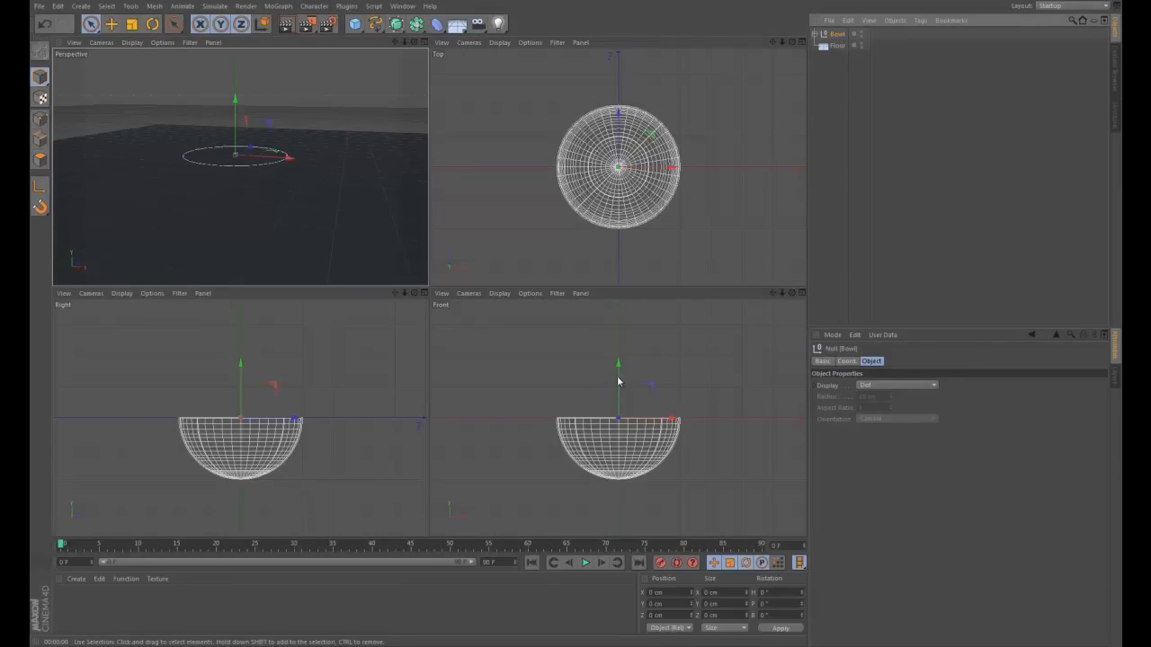
pyautogui.moveTo(617, 398); pyautogui.dragTo(613, 341)
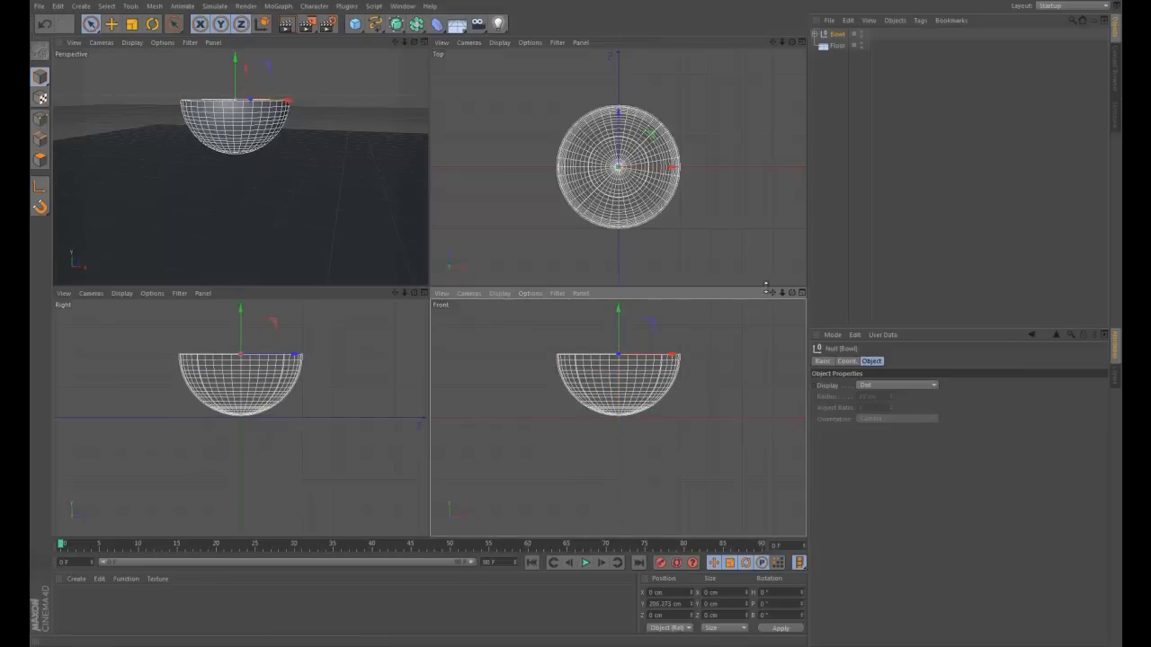
pyautogui.moveTo(782, 293); pyautogui.dragTo(576, 320)
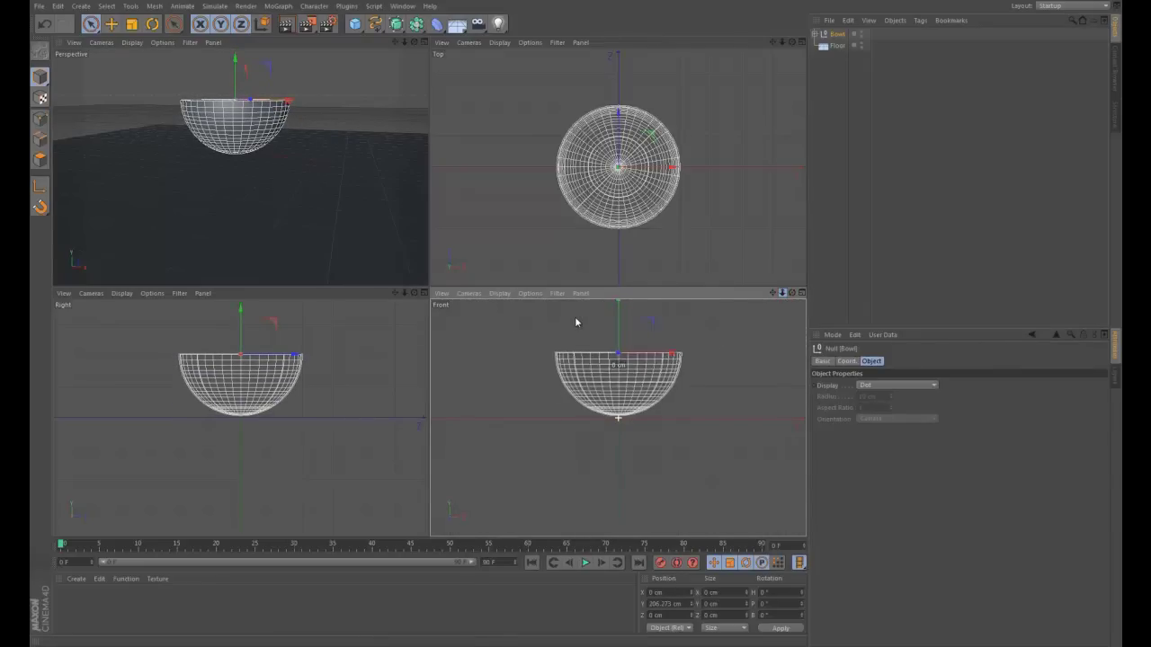
pyautogui.moveTo(772, 293); pyautogui.dragTo(773, 331)
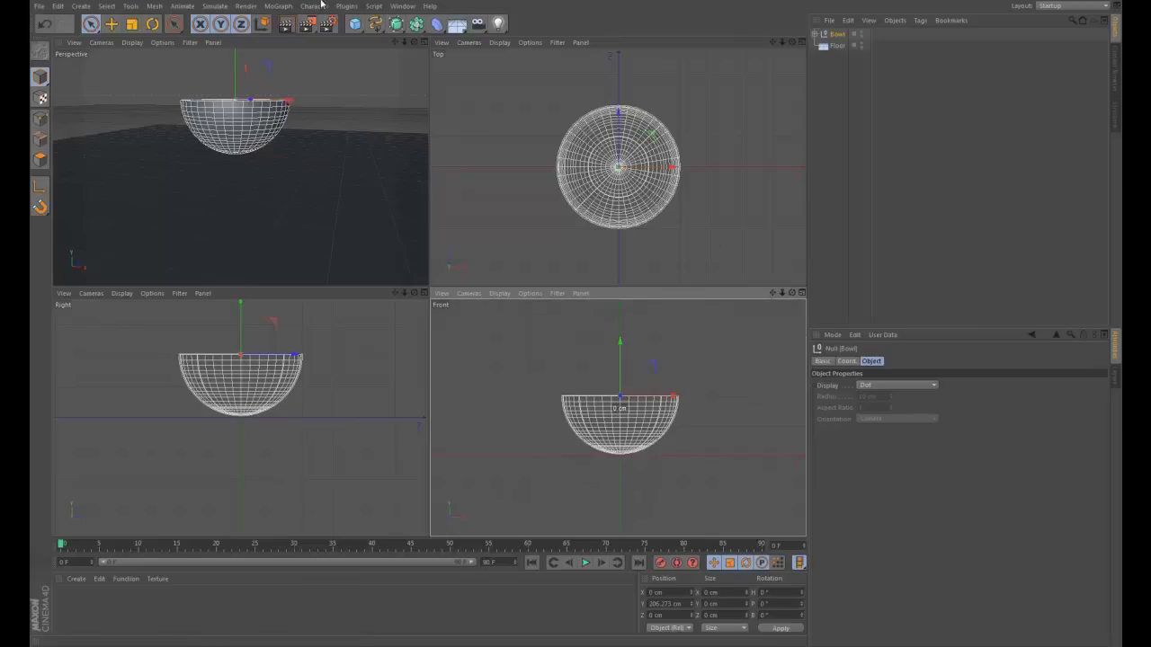
pyautogui.moveTo(399, 41); pyautogui.dragTo(400, 90)
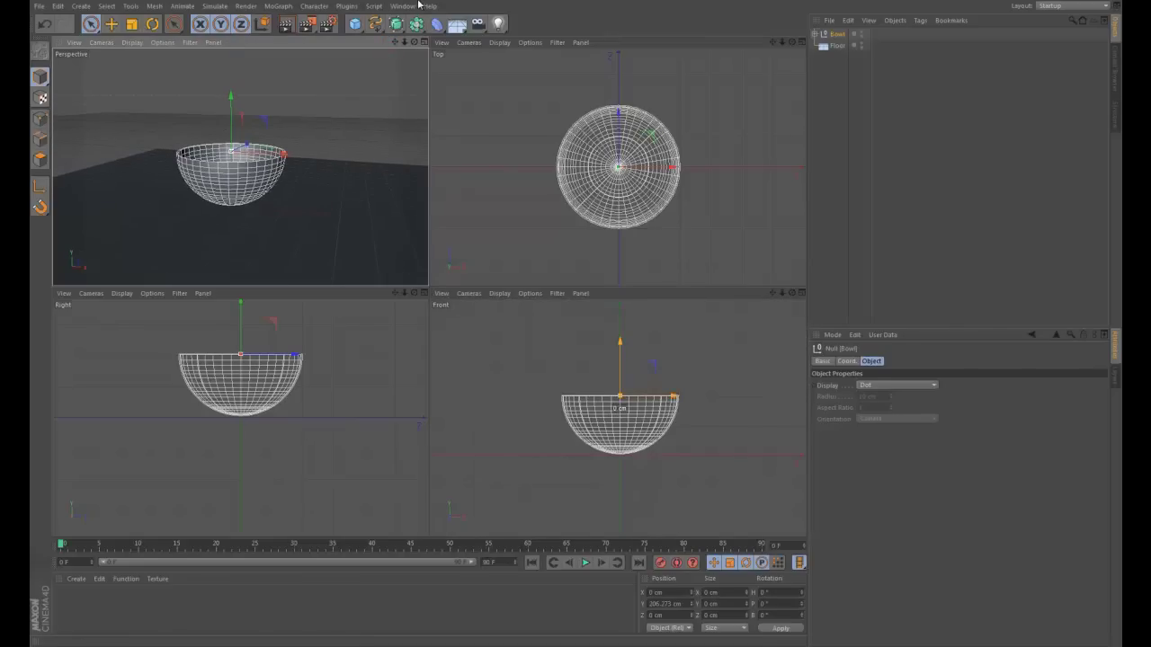
pyautogui.click(842, 77)
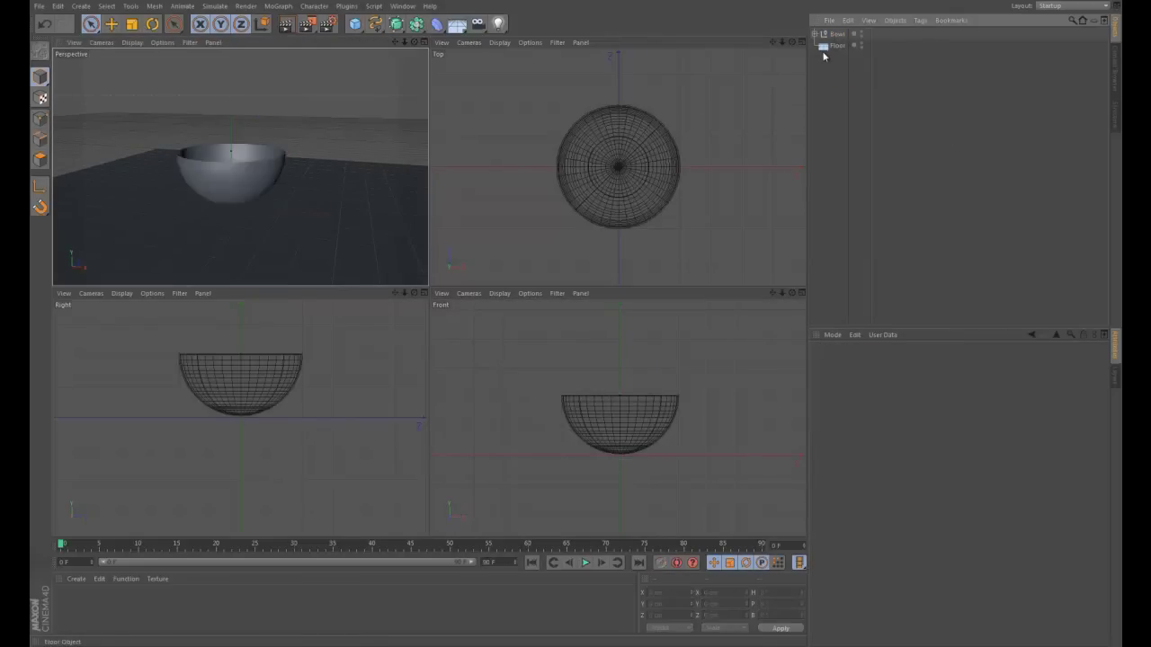
pyautogui.moveTo(393, 45); pyautogui.dragTo(405, 52)
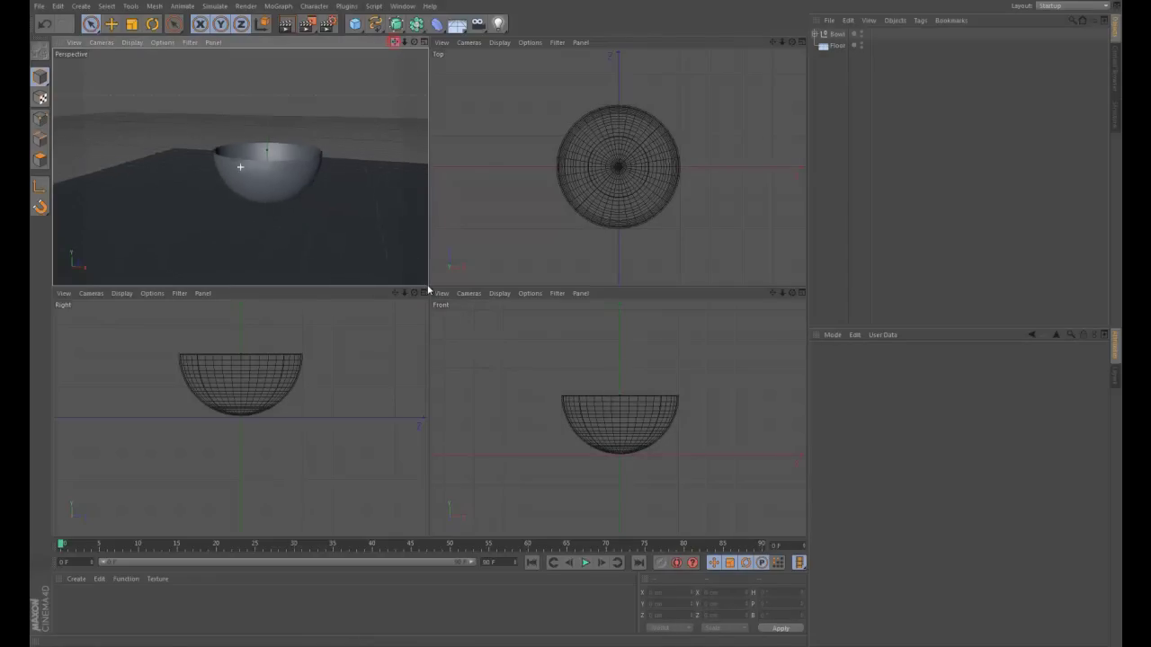
# Give the Floor object a Collider Body simulation tag
pyautogui.rightClick(839, 47)
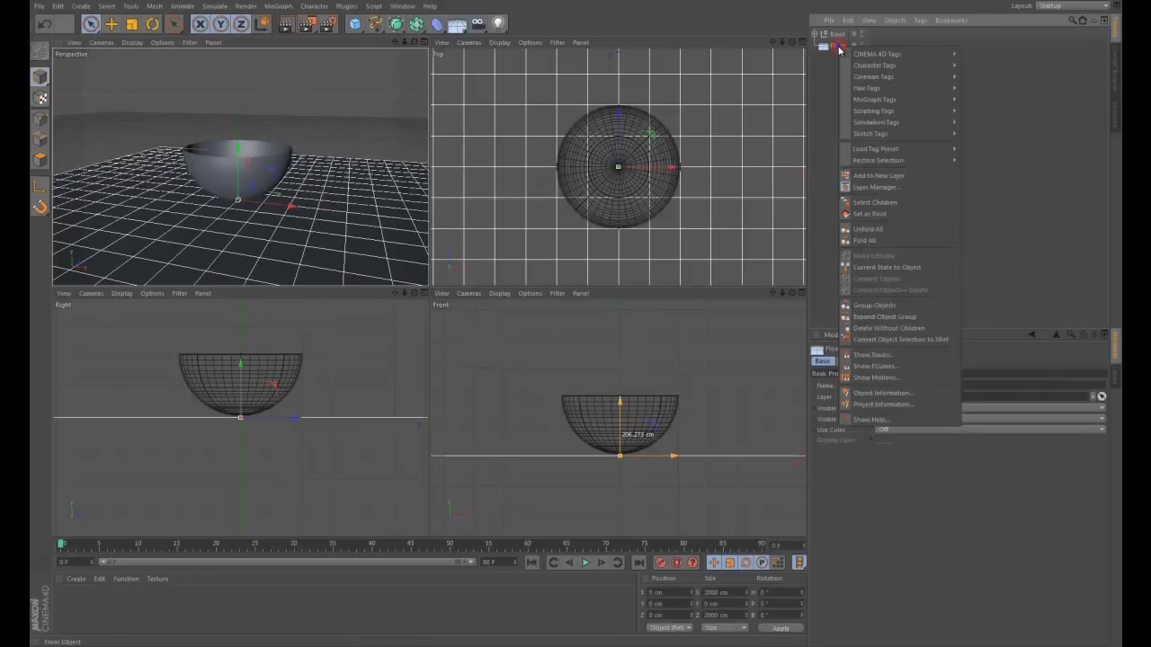
pyautogui.moveTo(863, 122)
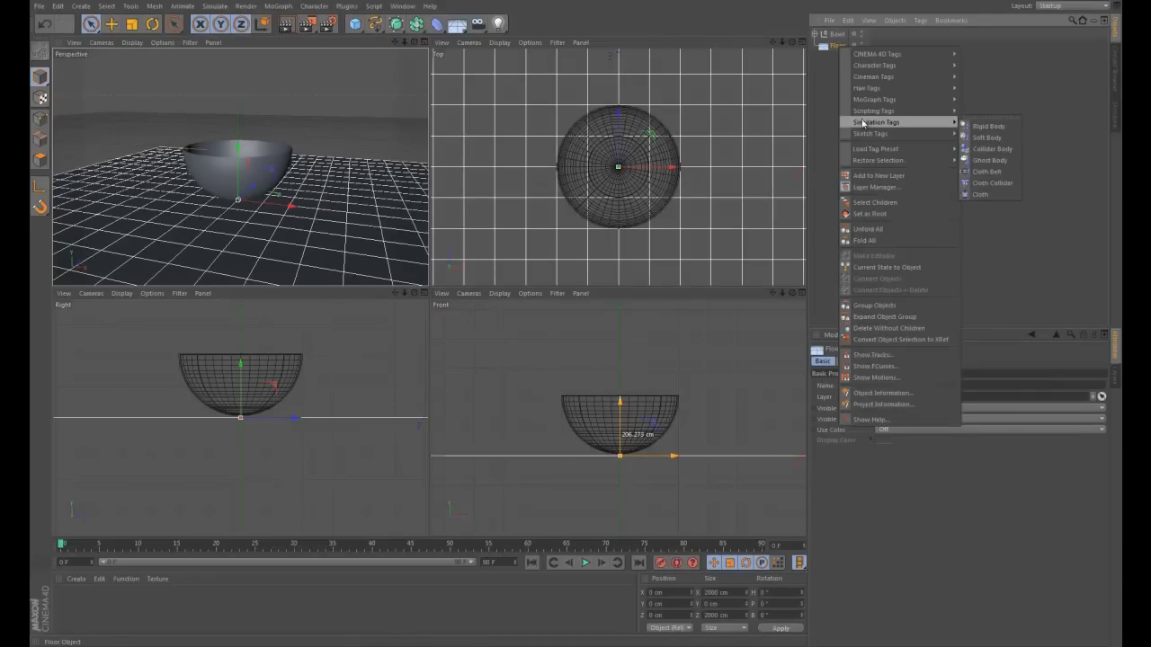
pyautogui.click(993, 150)
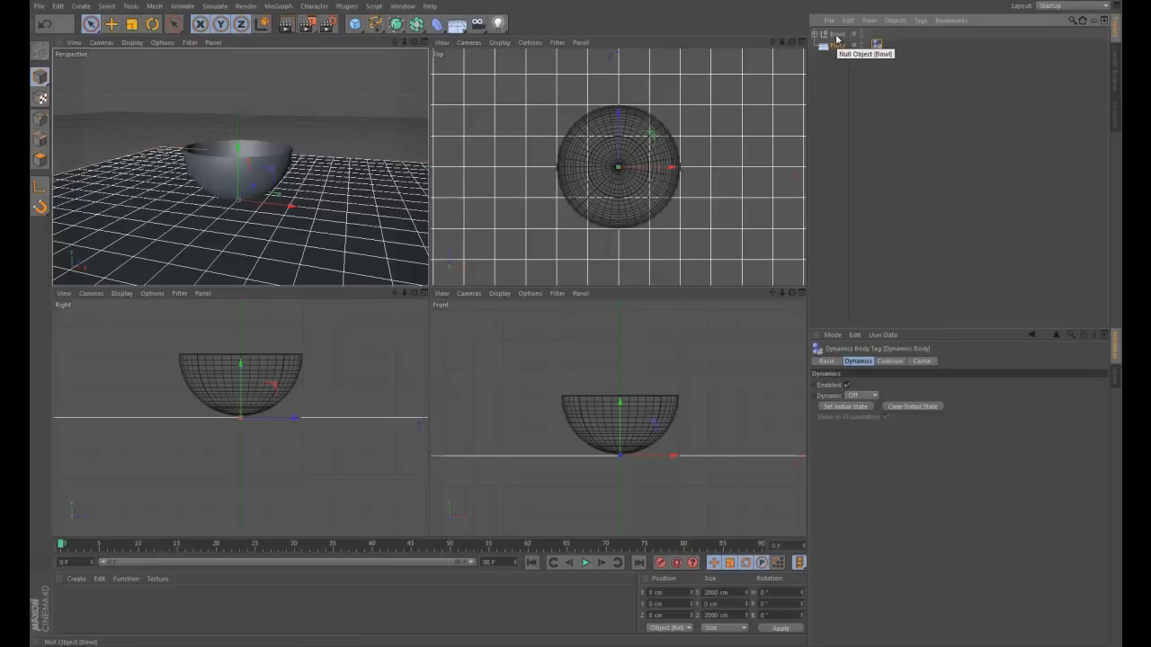
# Give the Bowl group a Rigid Body simulation tag, play the simulation briefly and return to the first frame
pyautogui.click(836, 35)
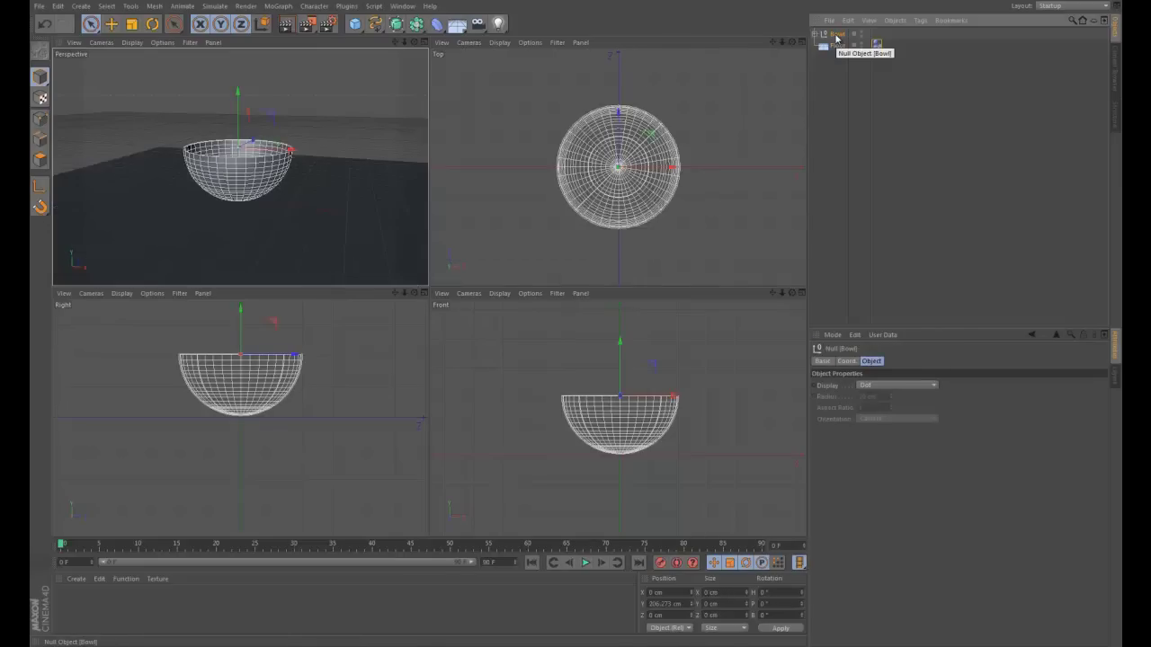
pyautogui.rightClick(836, 36)
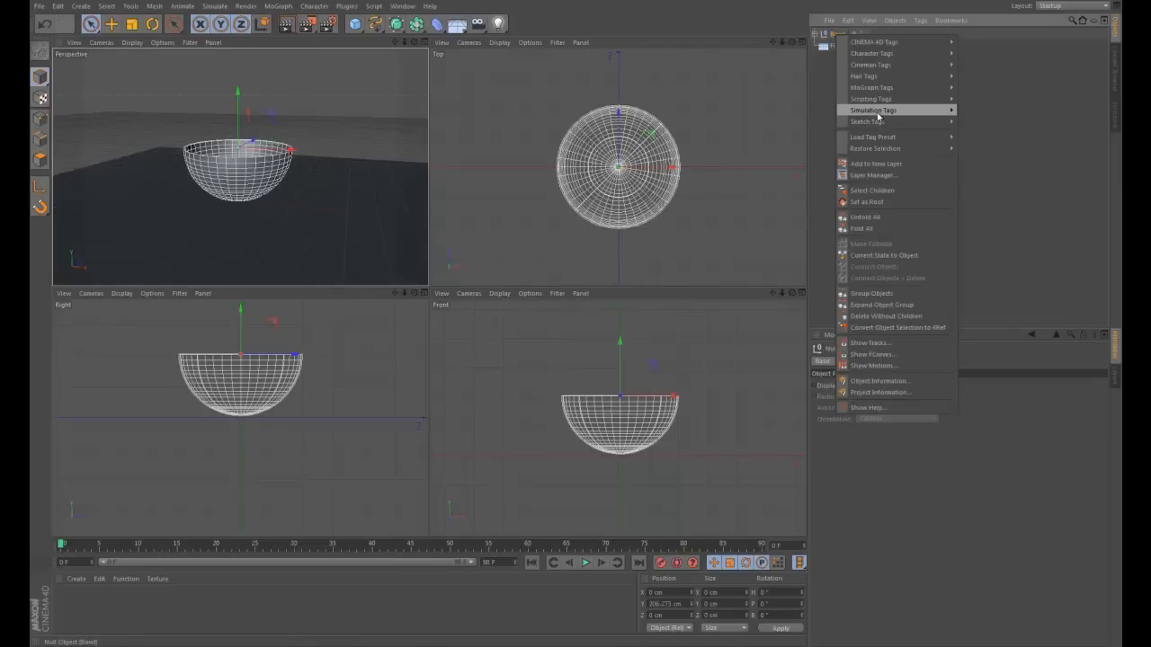
pyautogui.moveTo(875, 110)
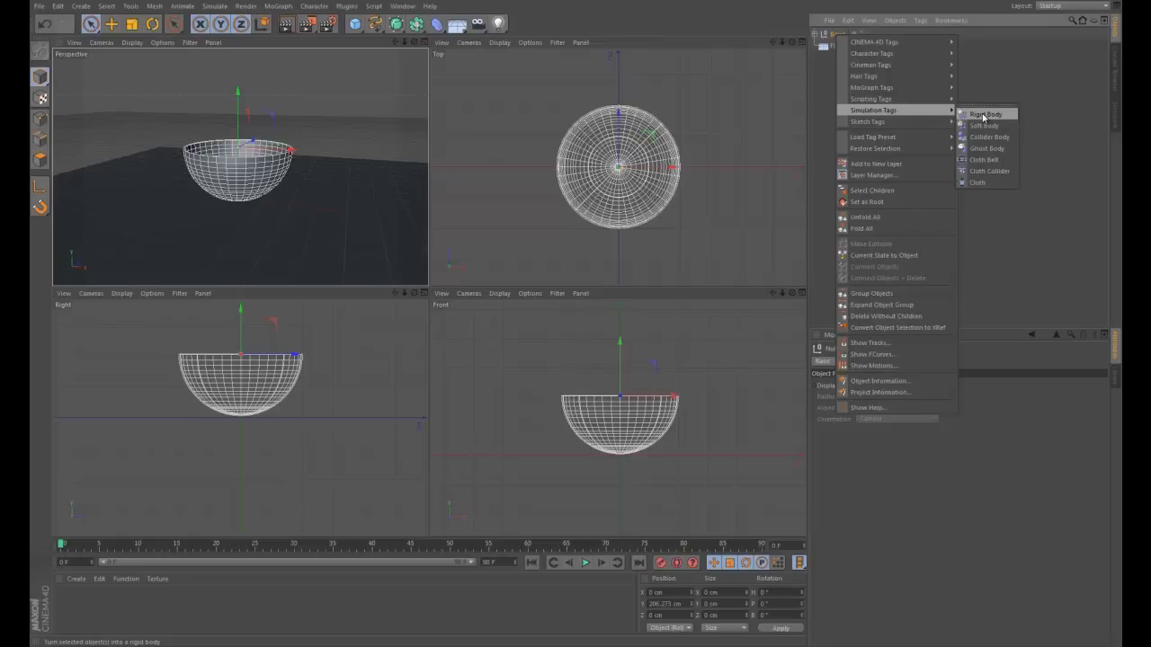
pyautogui.click(984, 115)
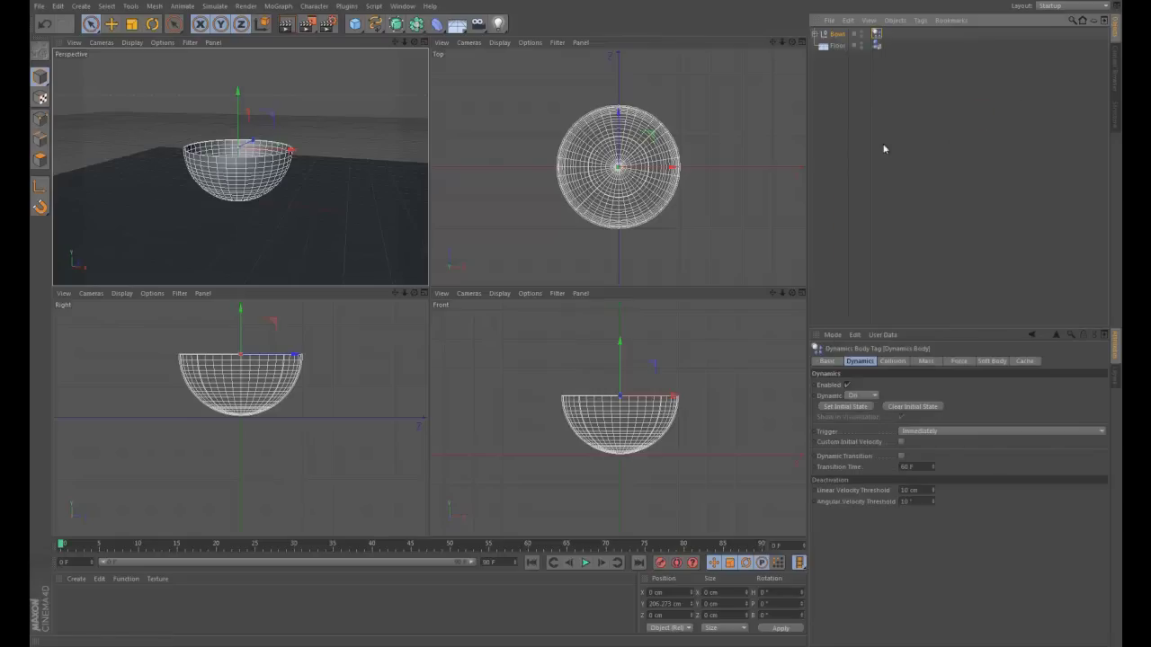
pyautogui.click(585, 563)
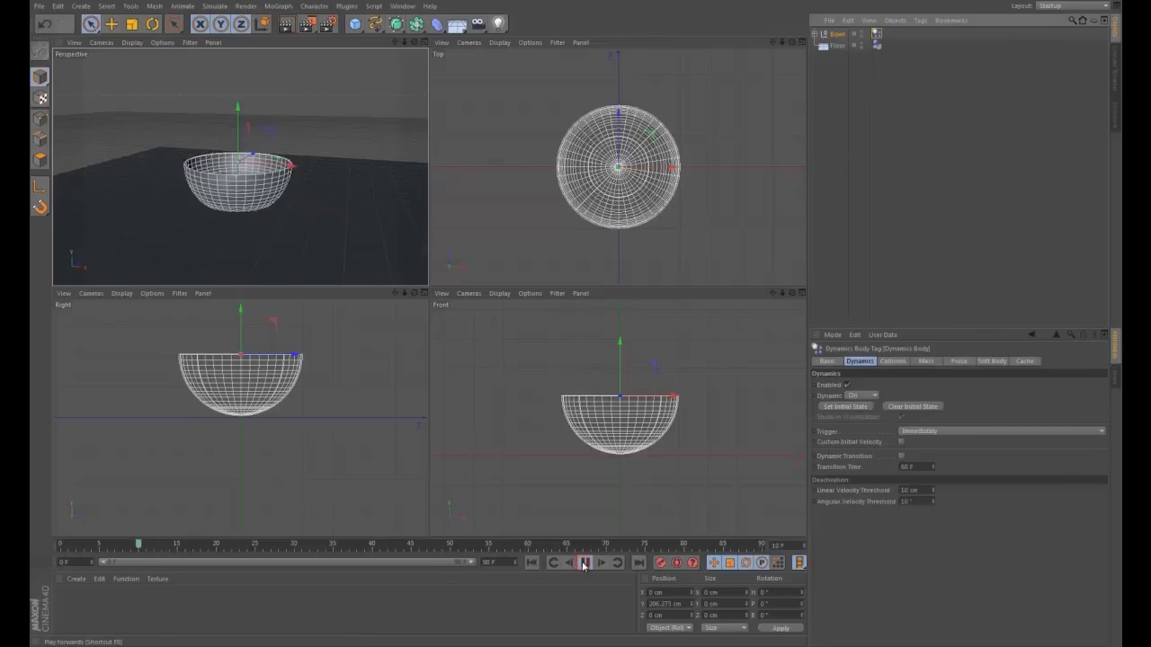
pyautogui.click(584, 563)
pyautogui.click(529, 563)
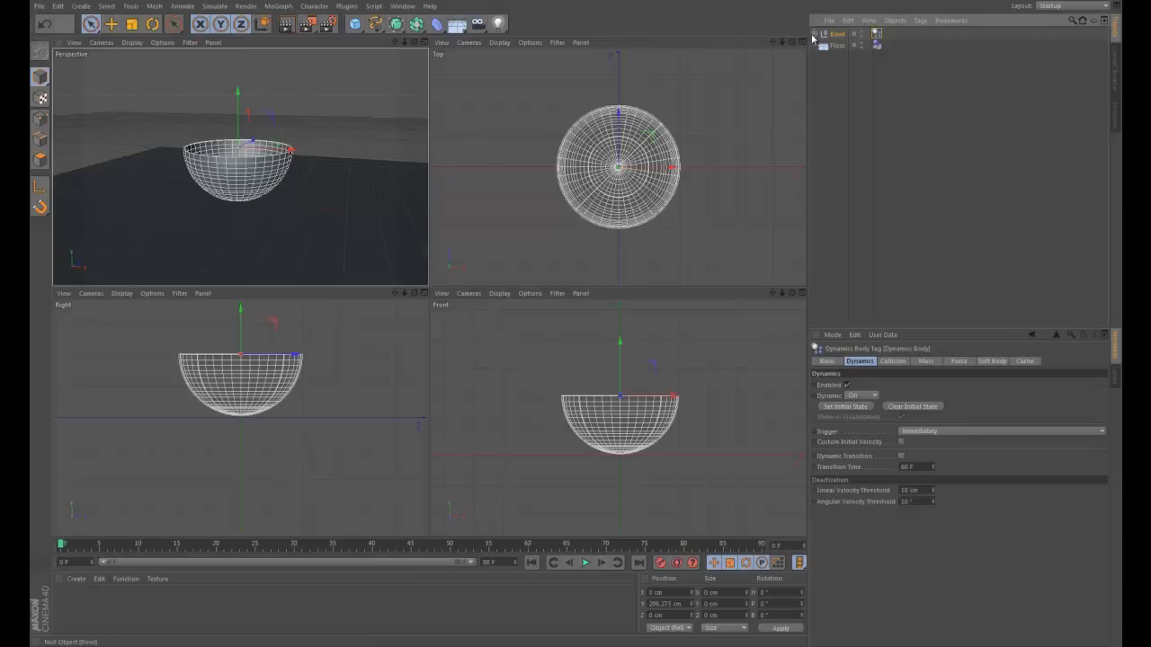
# Set Inherit Tag in the Bowl's dynamics tag to Apply Tag to Children, test the simulation and rewind
pyautogui.click(816, 34)
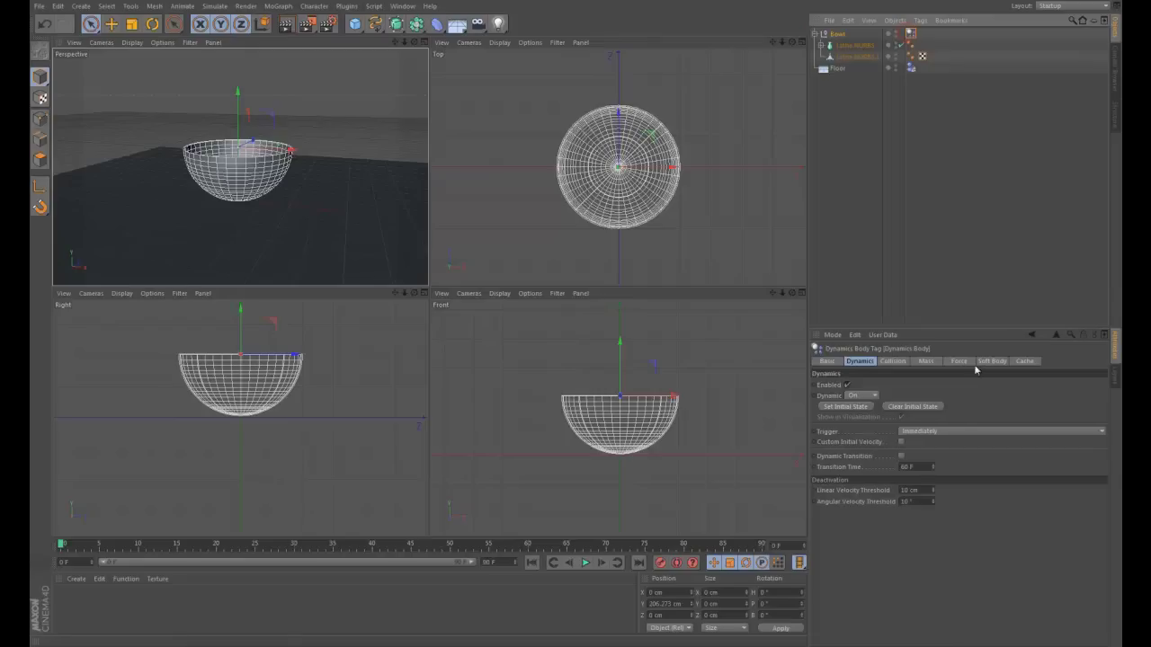
pyautogui.click(892, 361)
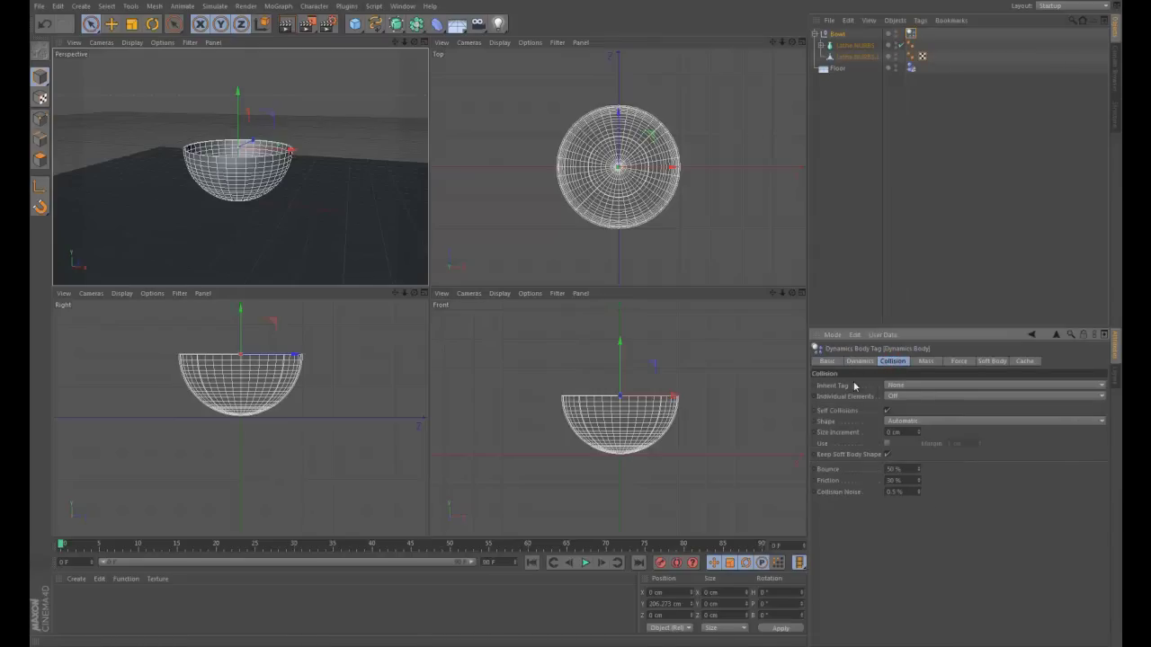
pyautogui.click(914, 384)
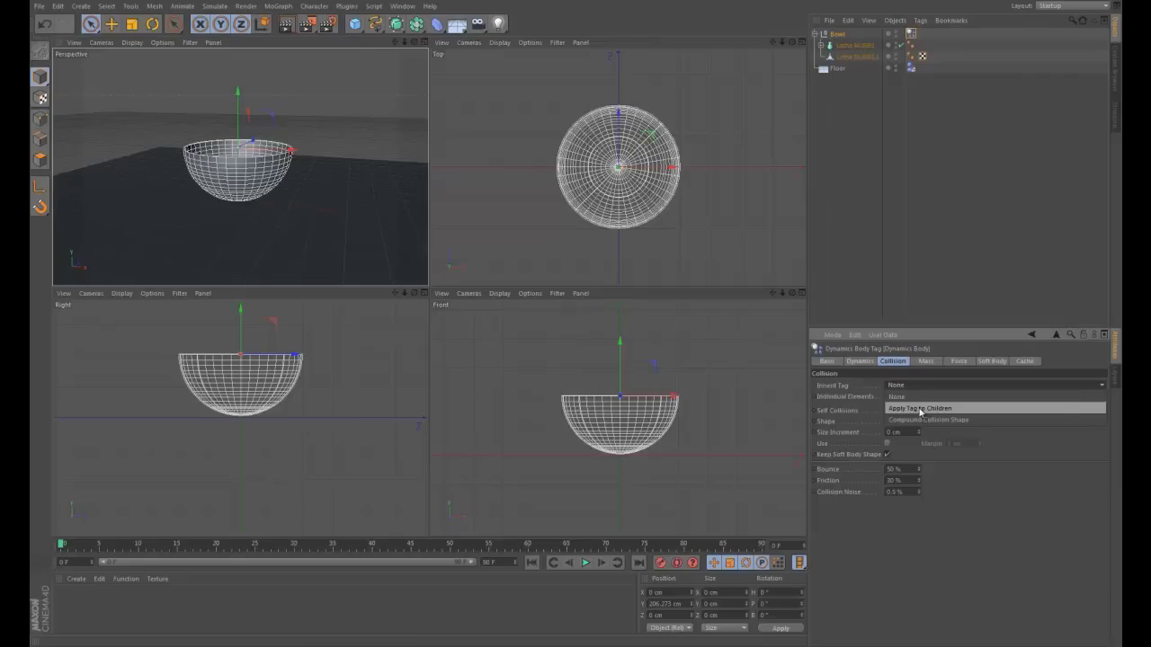
pyautogui.click(919, 409)
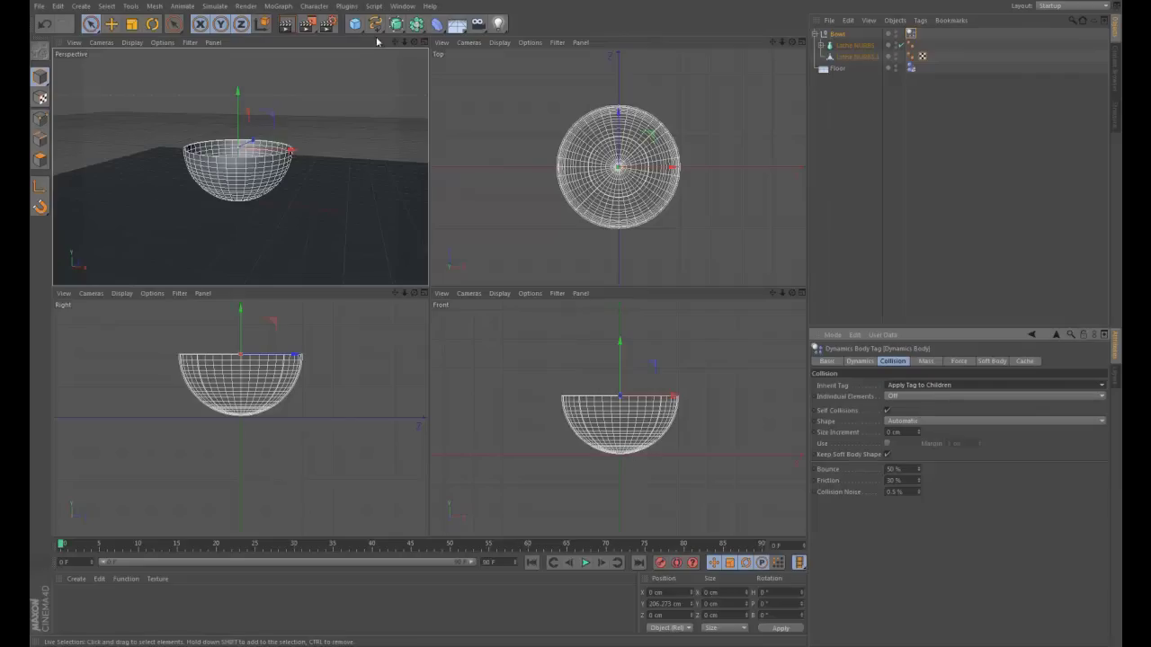
pyautogui.click(587, 563)
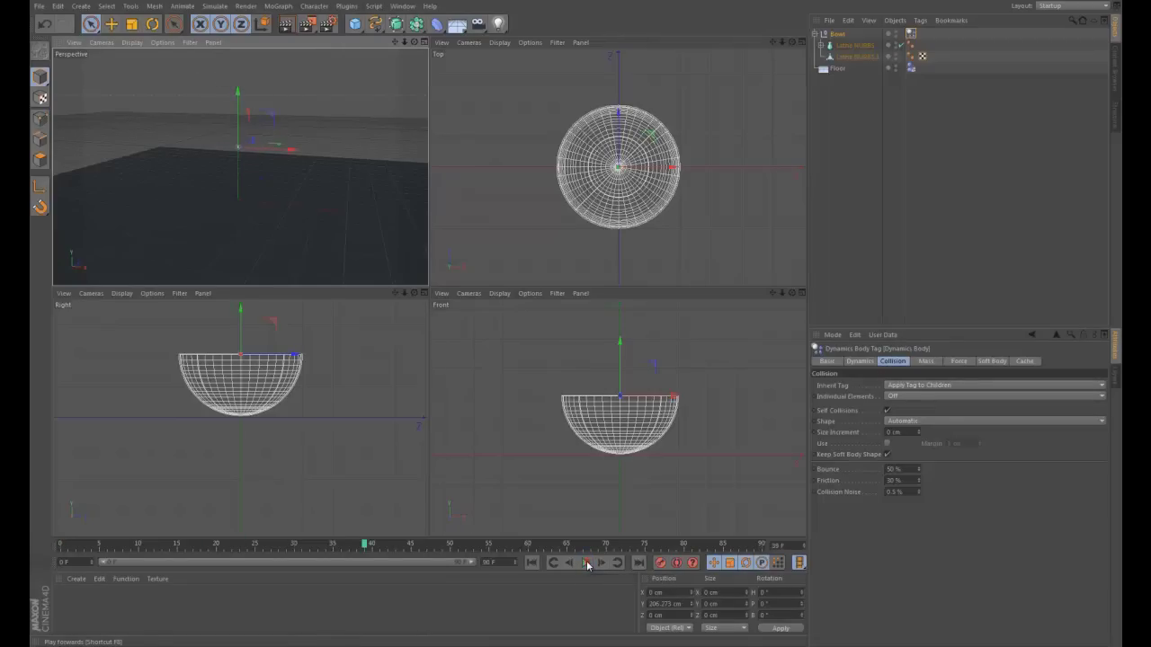
pyautogui.click(532, 563)
# Examine how the bowl behaves during simulation playback in an enlarged, zoomed-out Perspective view, ending at the first frame
pyautogui.click(422, 42)
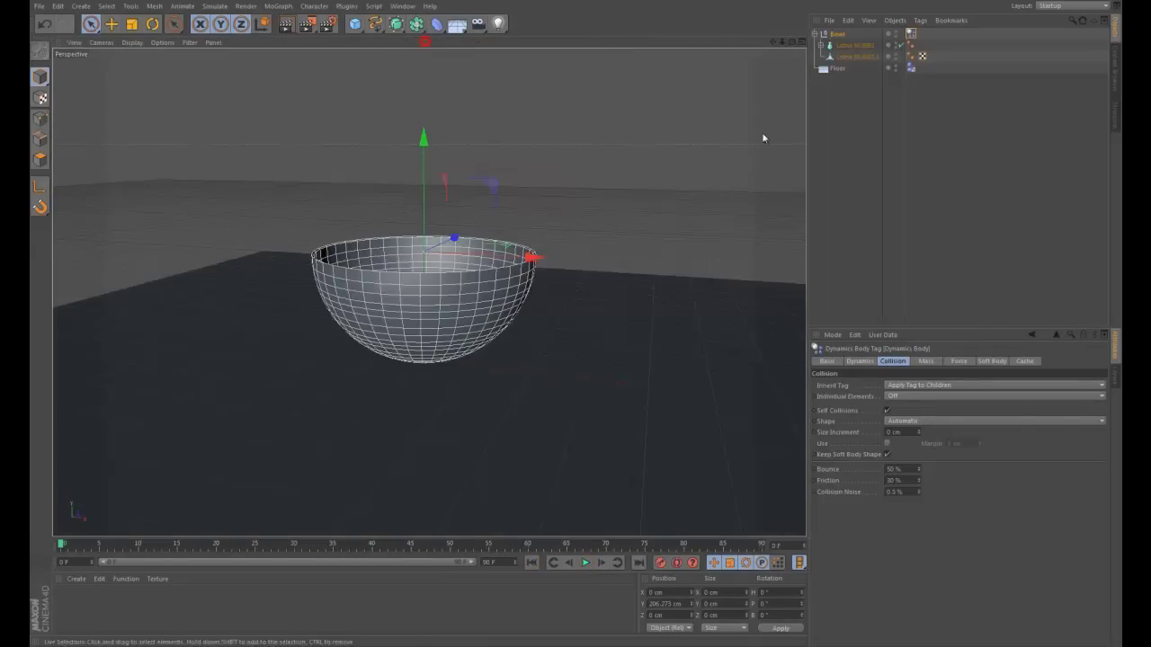
pyautogui.moveTo(782, 43); pyautogui.dragTo(575, 316)
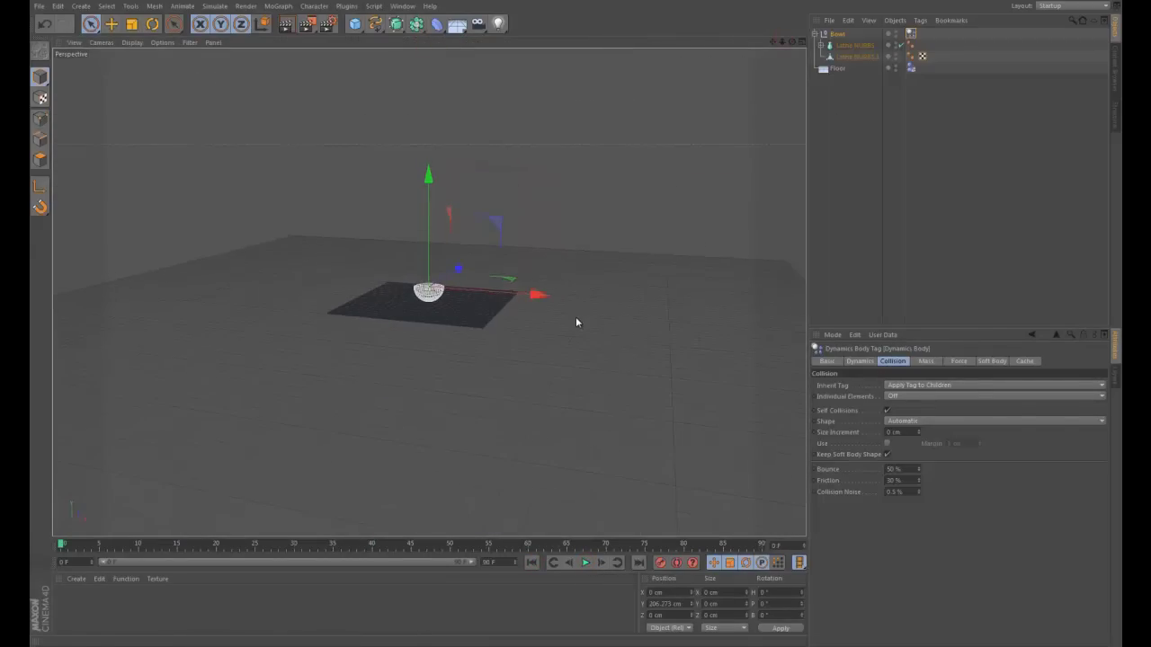
pyautogui.click(585, 563)
pyautogui.click(582, 563)
pyautogui.click(532, 563)
pyautogui.click(586, 563)
pyautogui.click(528, 563)
pyautogui.moveTo(792, 41); pyautogui.dragTo(576, 322)
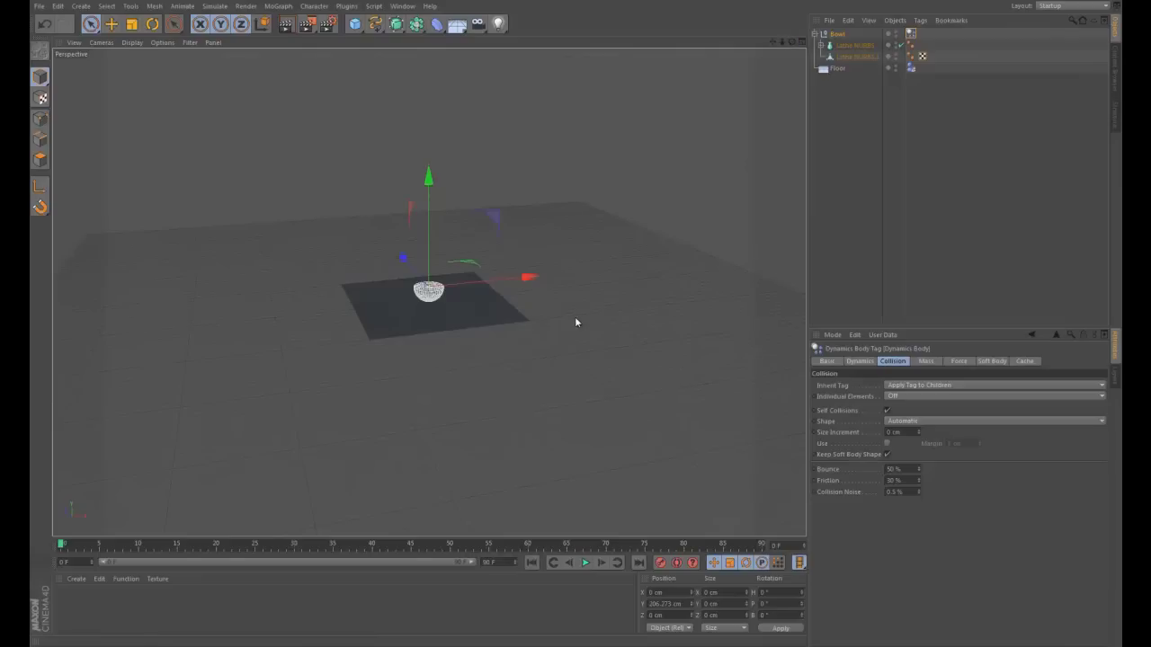
pyautogui.scroll(5, 576, 322)
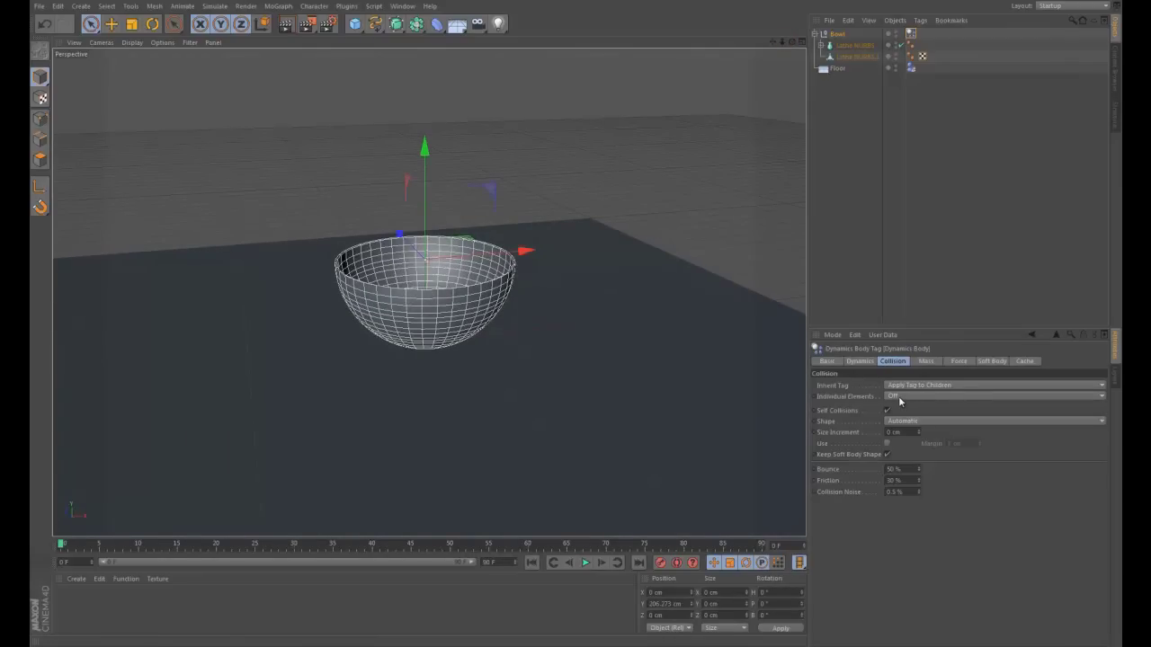
# Set the Bowl dynamics tag's Inherit Tag to Compound Collision Shape, test the simulation and rewind
pyautogui.click(916, 386)
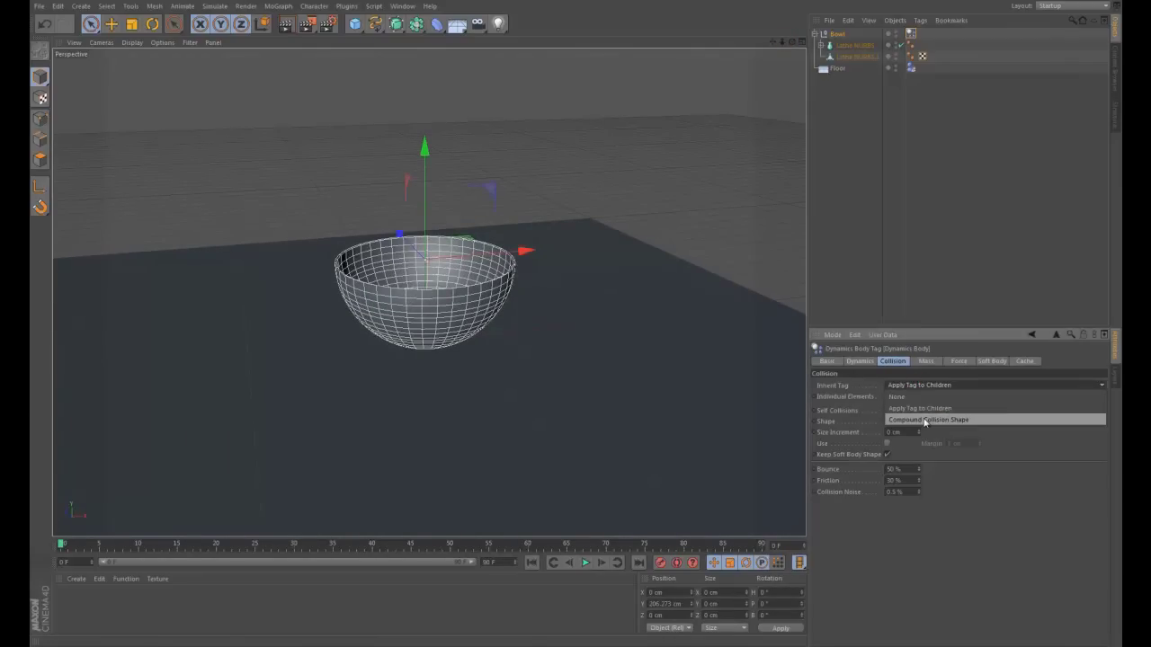
pyautogui.click(922, 422)
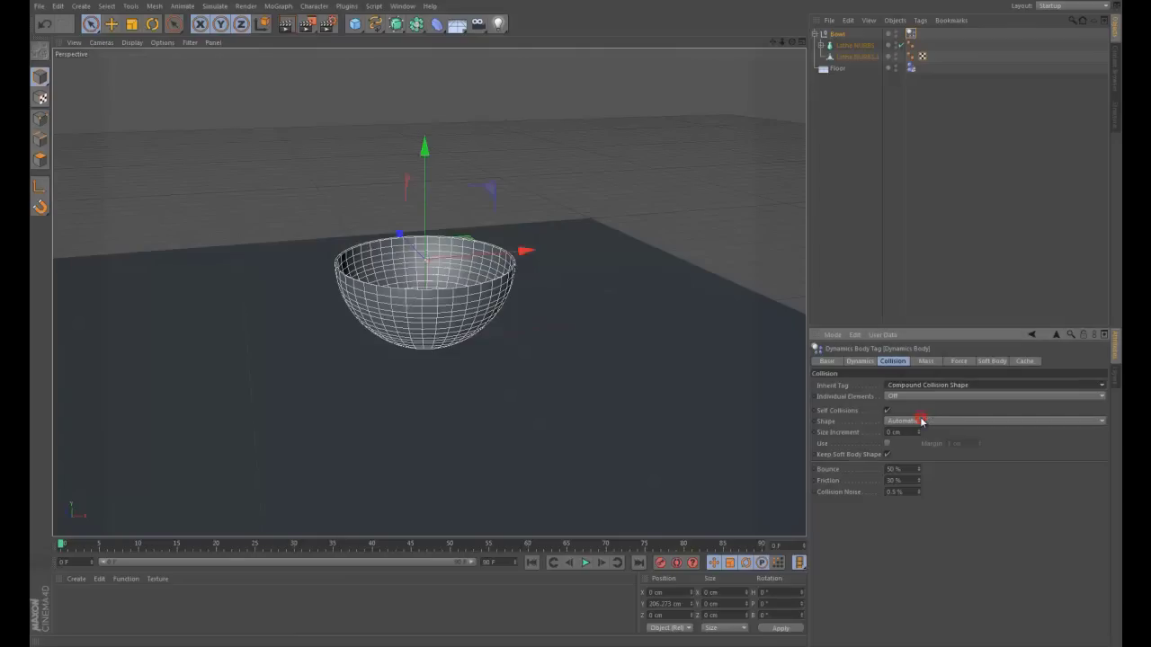
pyautogui.click(586, 563)
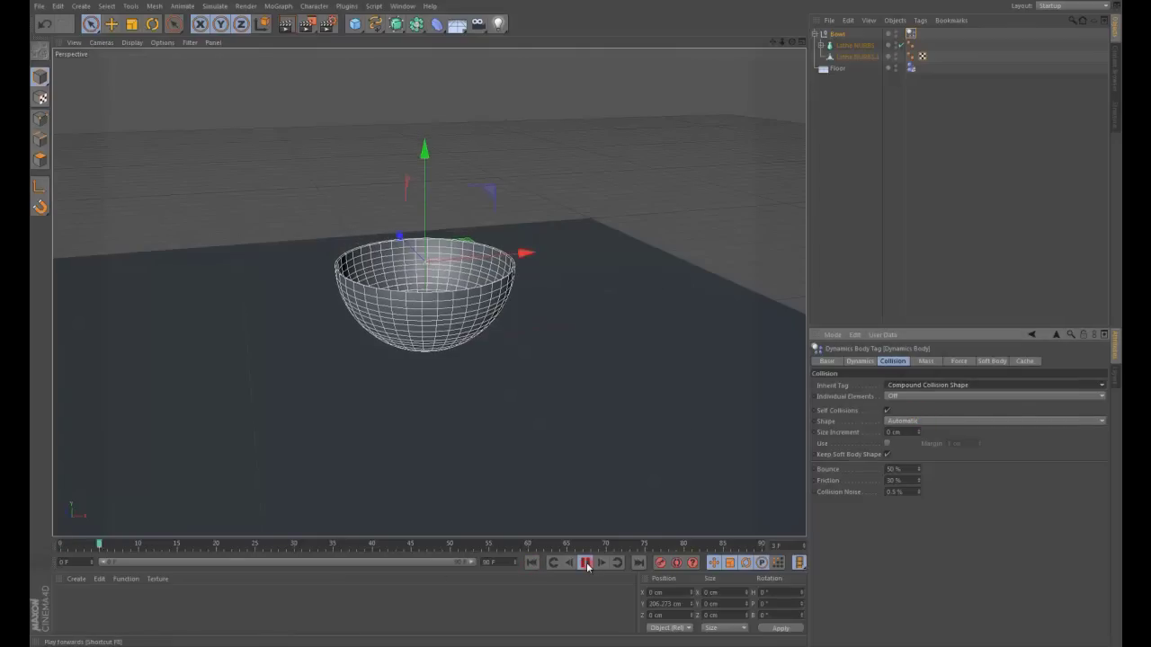
pyautogui.click(531, 563)
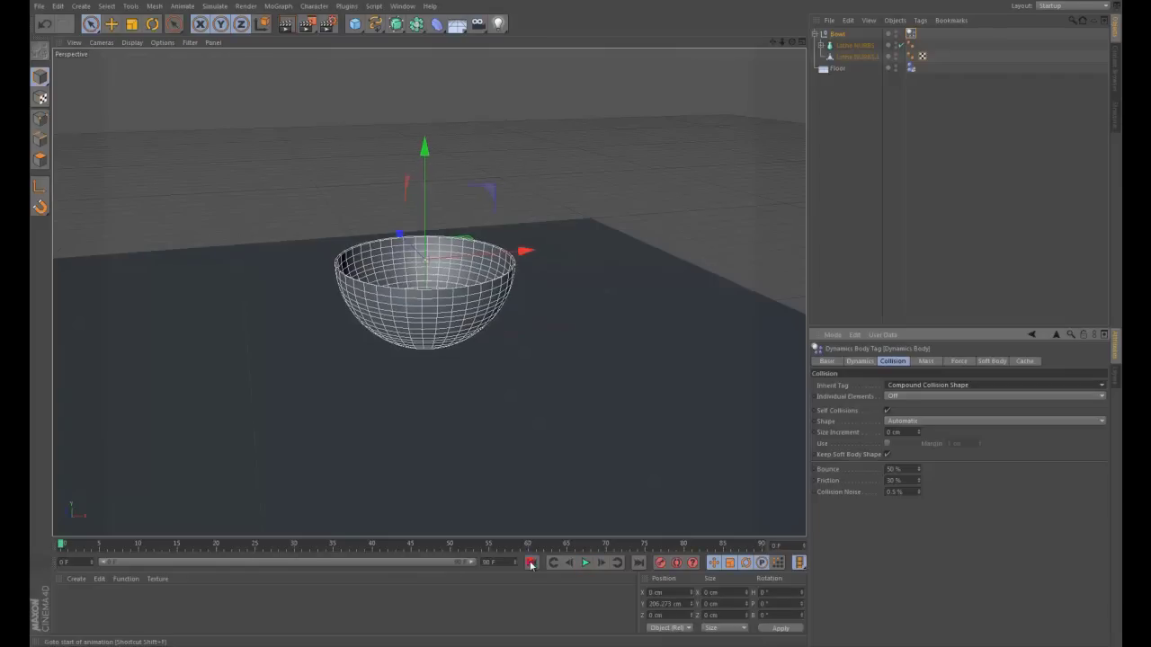
# Add a test cube raised above the bowl to about Y 373 cm and give it a Rigid Body tag
pyautogui.click(354, 24)
pyautogui.moveTo(424, 235); pyautogui.dragTo(425, 69)
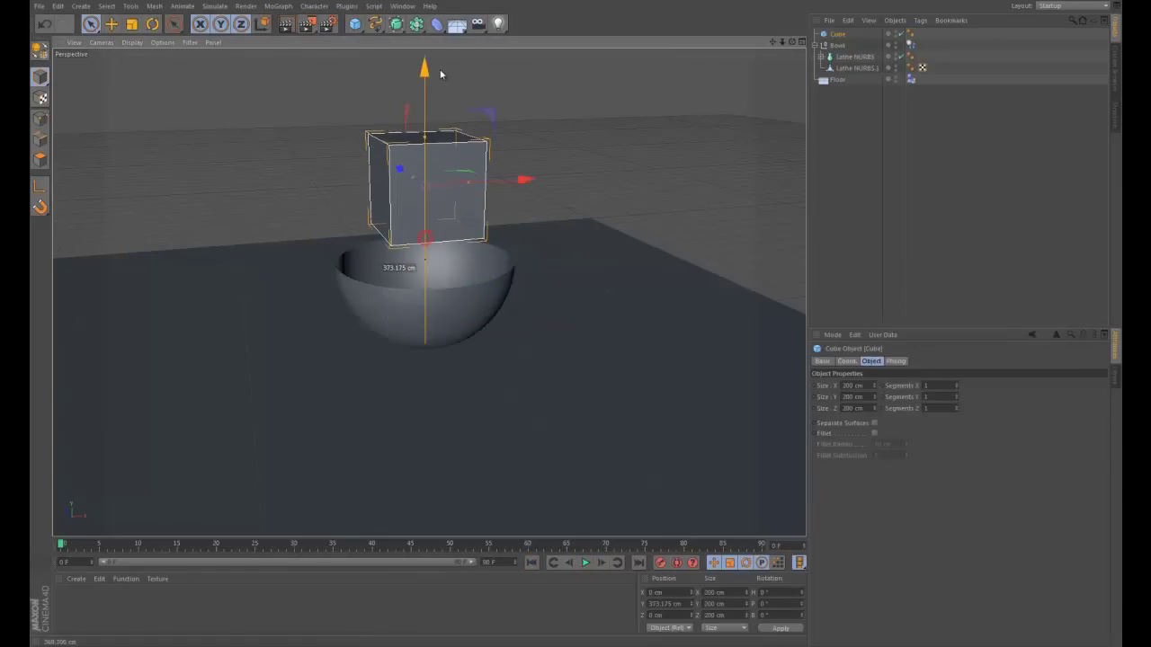
pyautogui.rightClick(846, 34)
pyautogui.moveTo(877, 119)
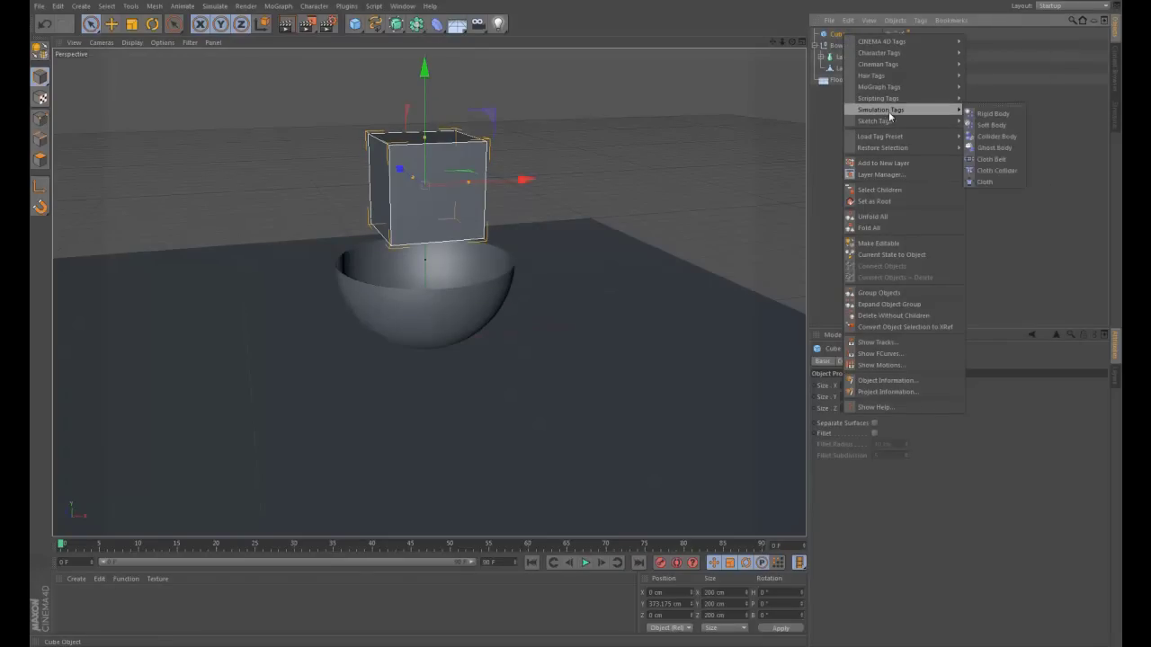
pyautogui.click(988, 119)
# Play the simulation to check how the cube collides with the bowl, and return to the first frame
pyautogui.click(586, 563)
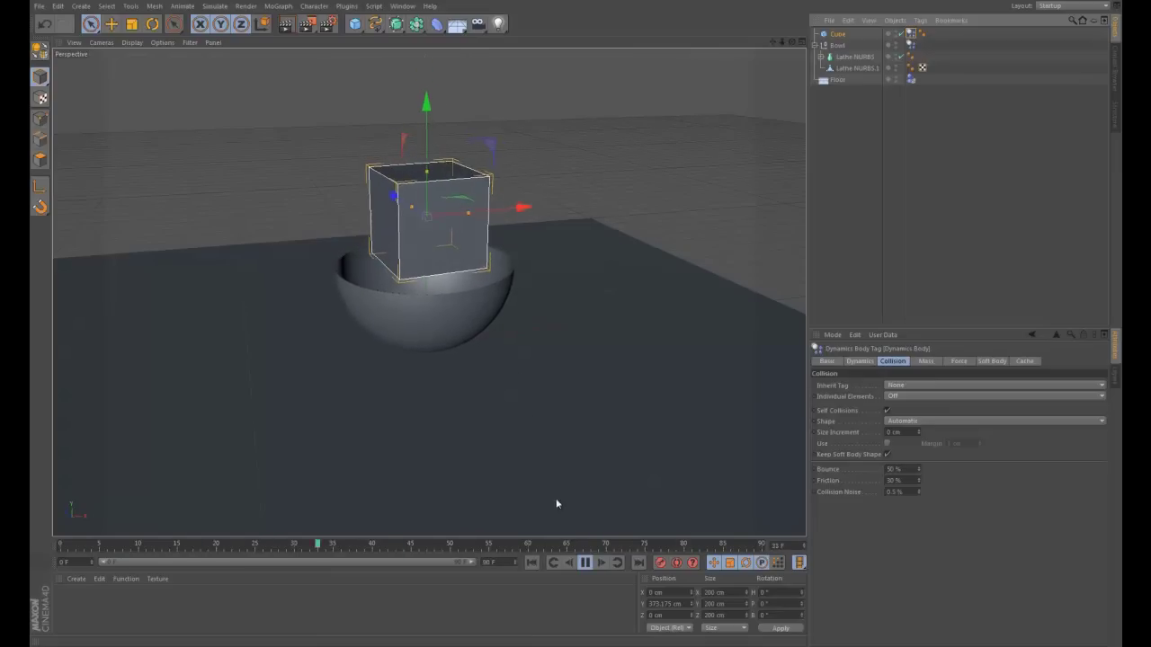
pyautogui.click(585, 562)
pyautogui.click(533, 562)
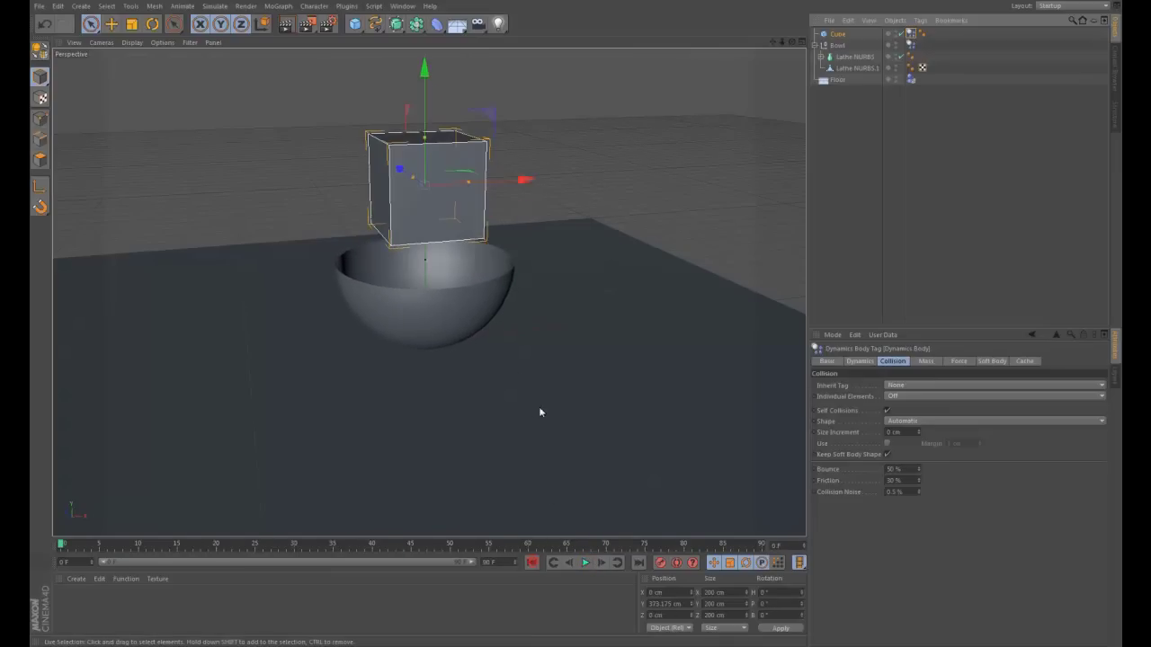
# Set the collision Shape of the Bowl's dynamics tag to Moving Mesh, test it with the cube and rewind
pyautogui.moveTo(910, 34); pyautogui.dragTo(911, 43)
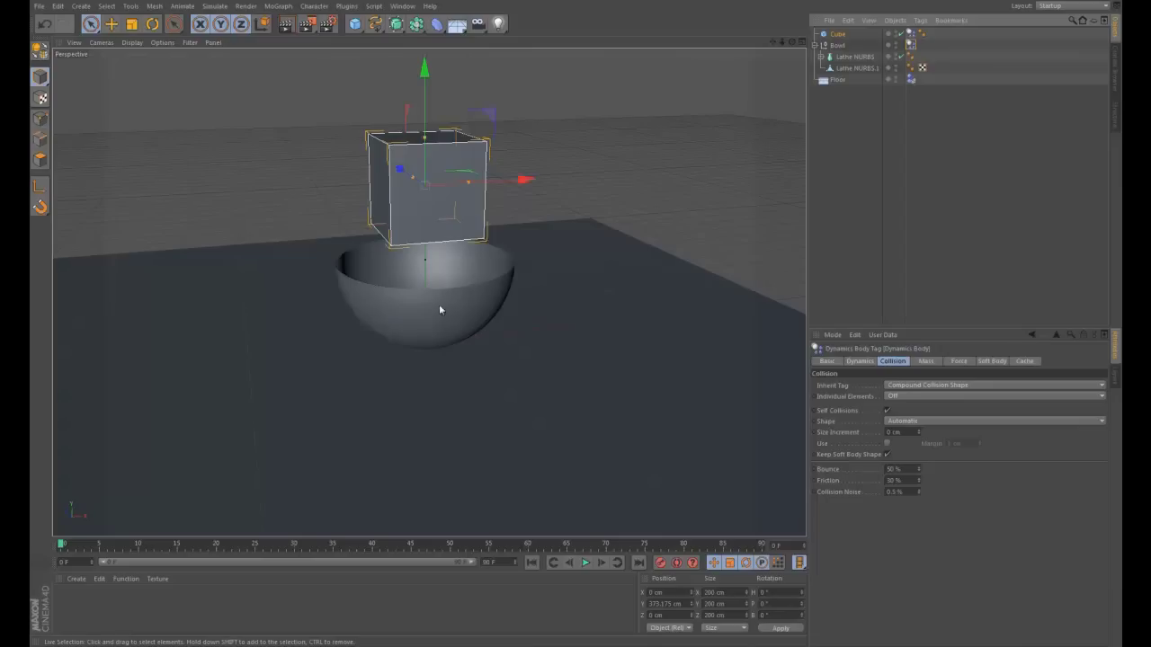
pyautogui.click(910, 422)
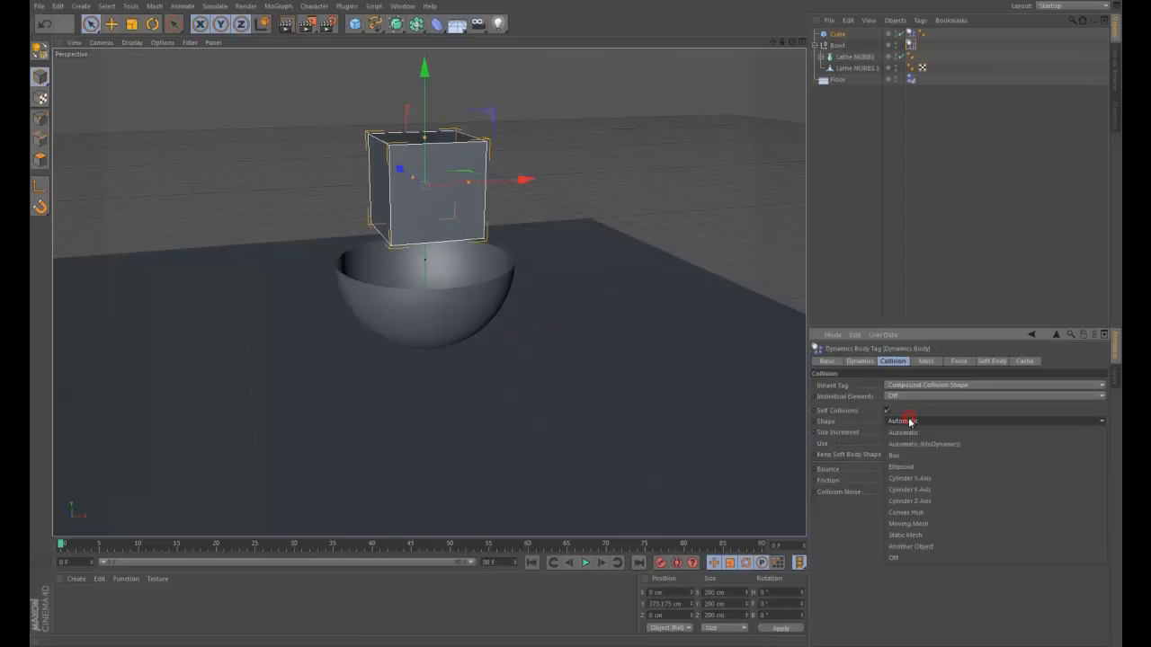
pyautogui.click(923, 525)
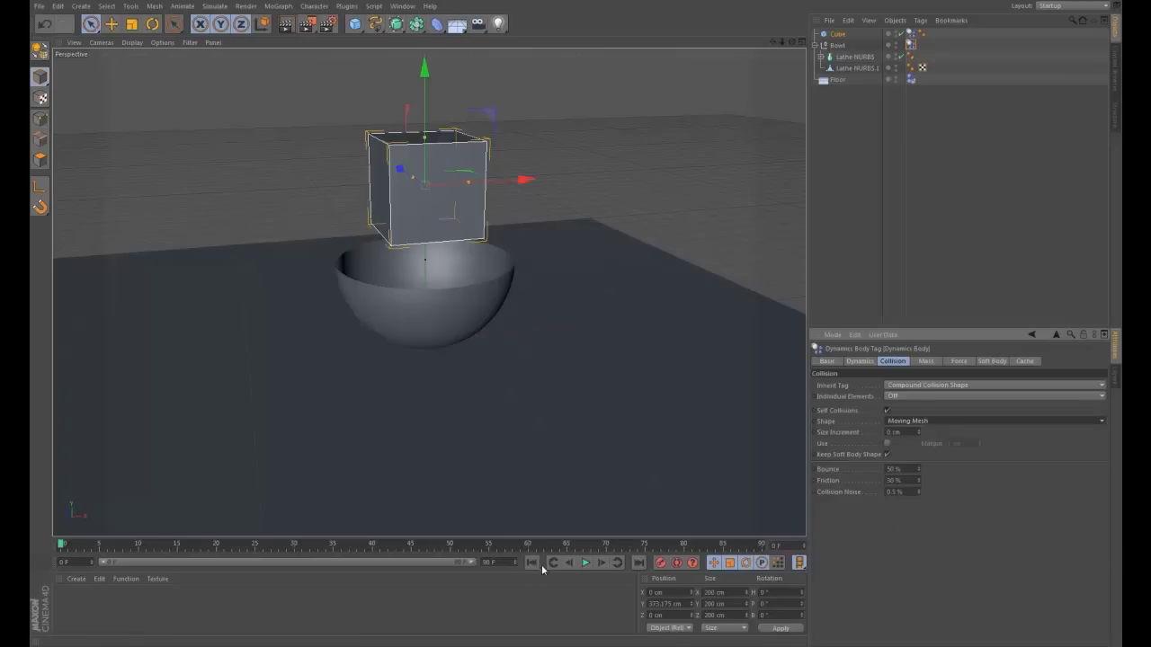
pyautogui.click(584, 563)
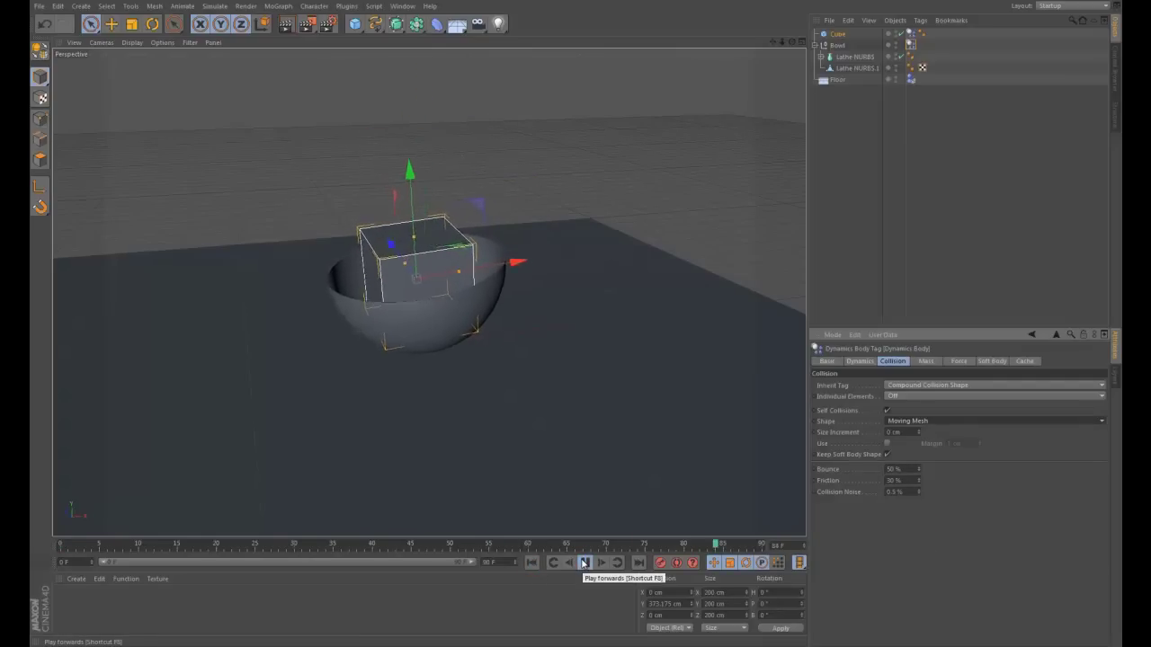
pyautogui.click(585, 563)
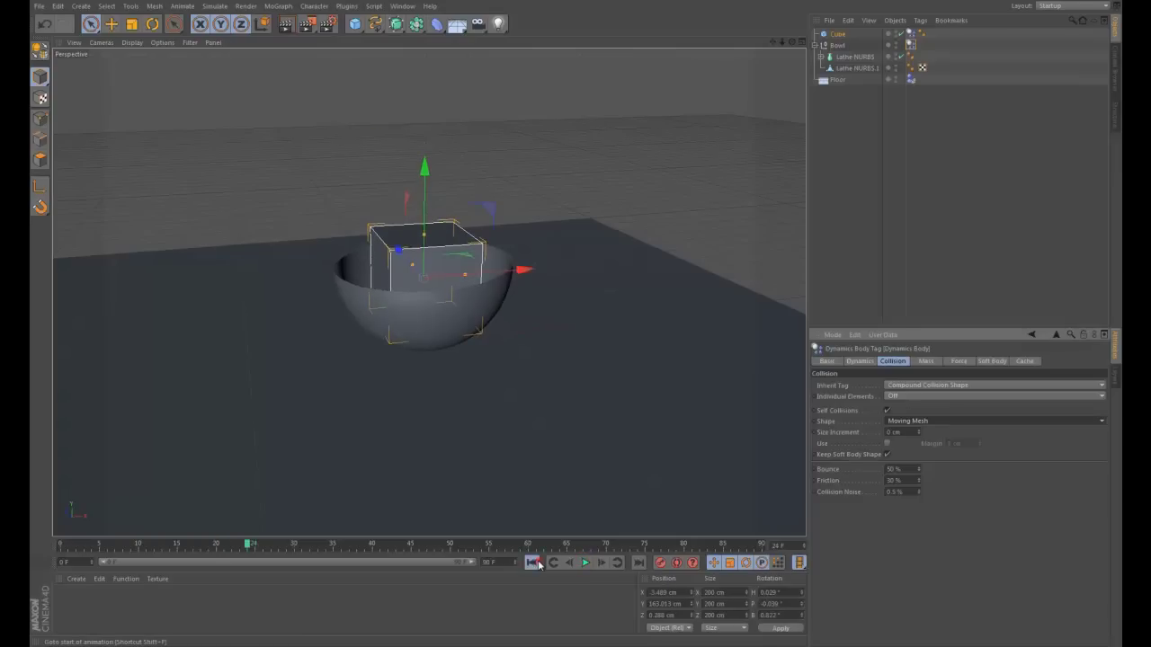
pyautogui.click(534, 563)
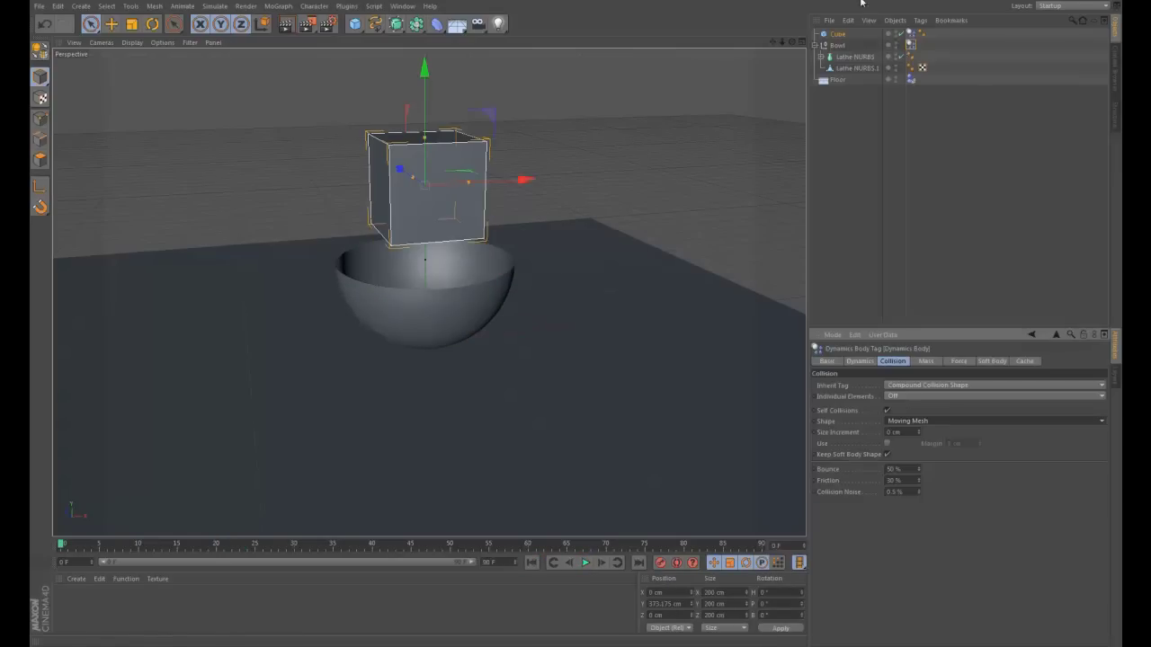
# Delete the test cube, add a Sphere in its place and raise it above the bowl to about Y 387 cm
pyautogui.click(841, 34)
pyautogui.press('Delete')
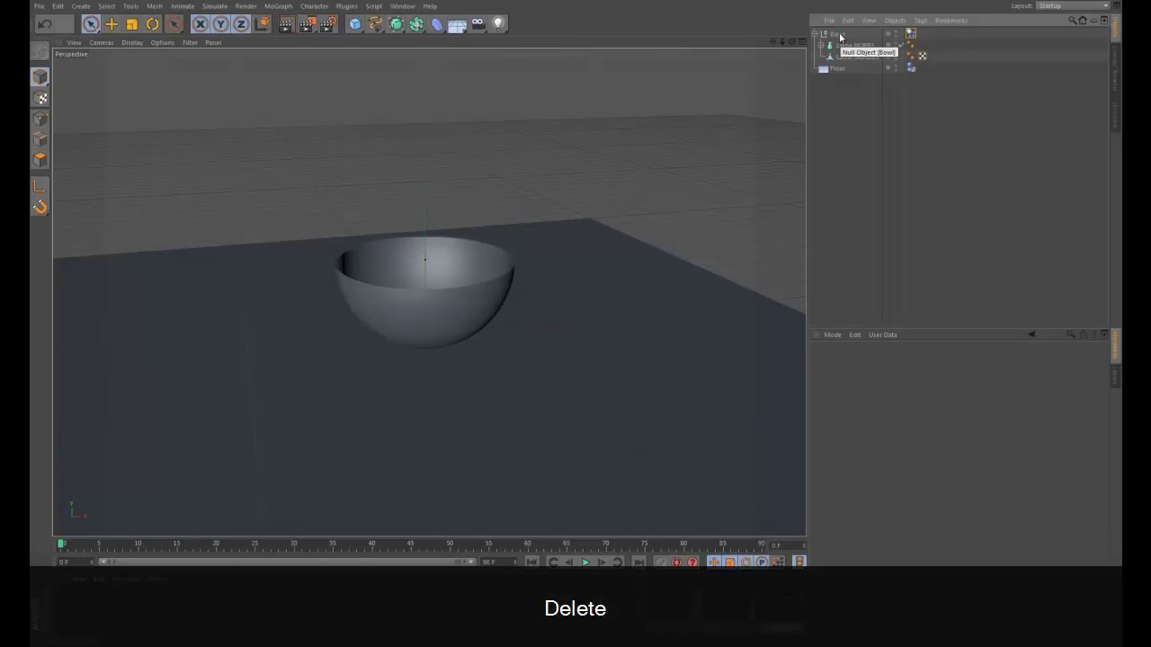
pyautogui.click(357, 25)
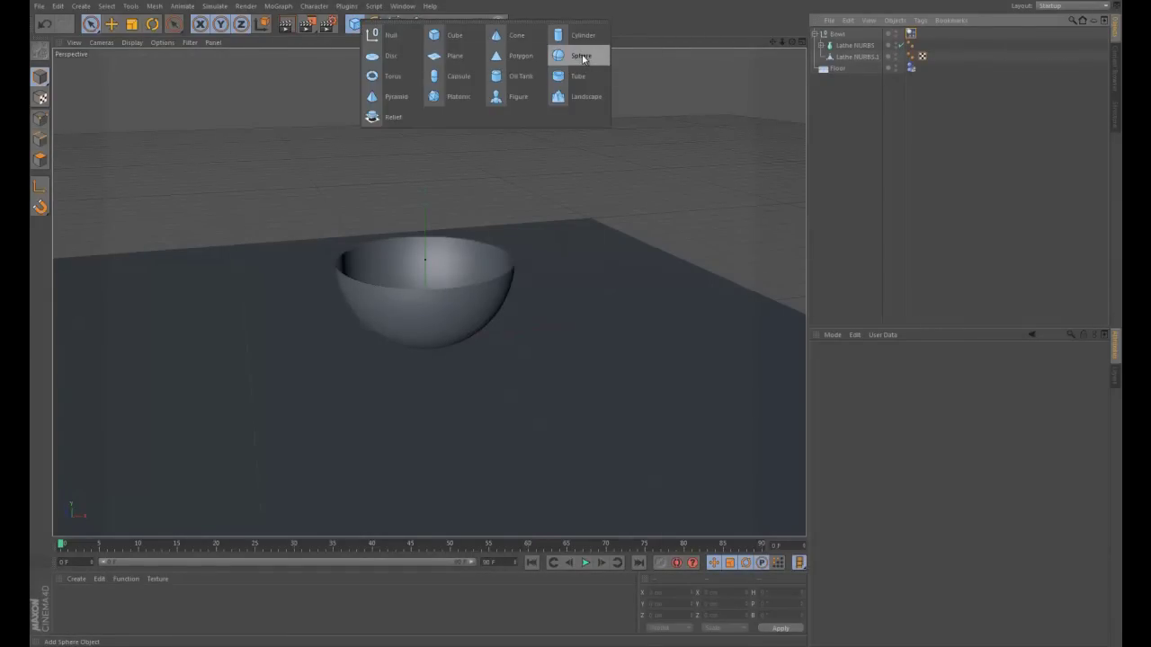
pyautogui.click(582, 56)
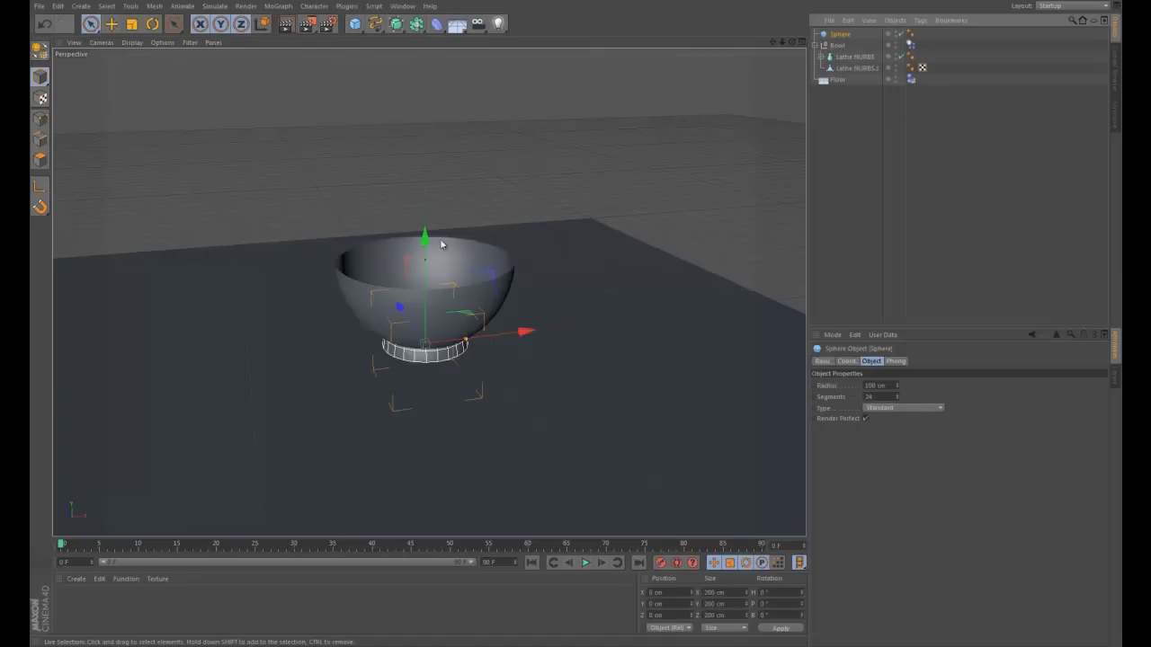
pyautogui.moveTo(436, 243); pyautogui.dragTo(445, 76)
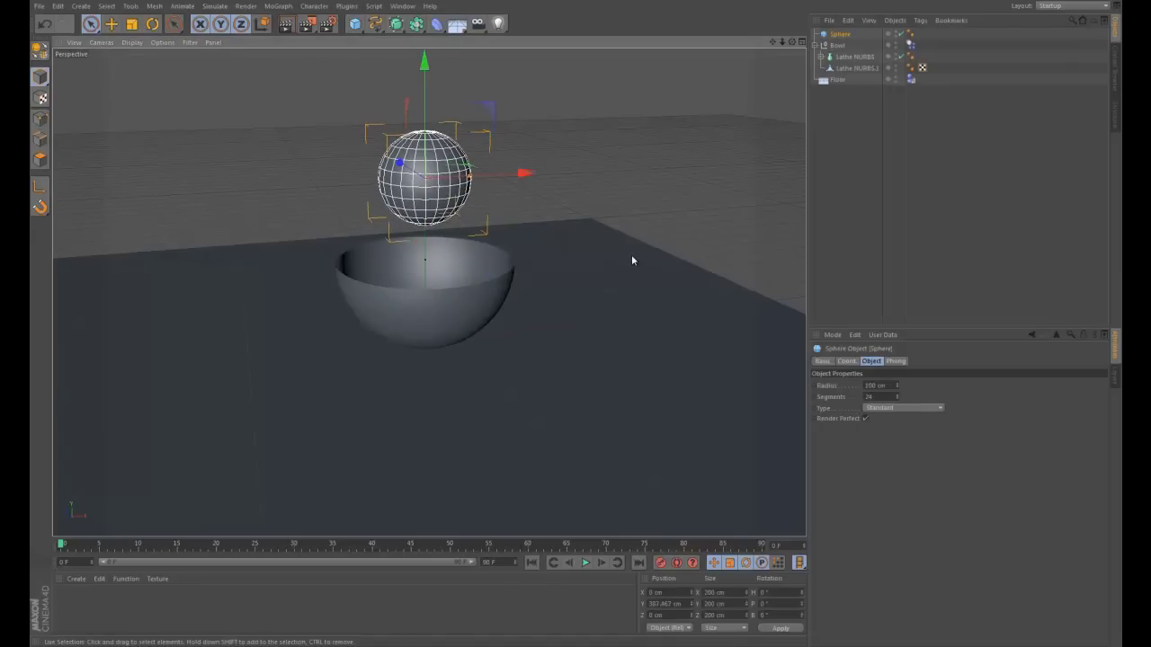
# Render the viewport to preview the sphere above the bowl
pyautogui.hotkey('ctrl', 'r')
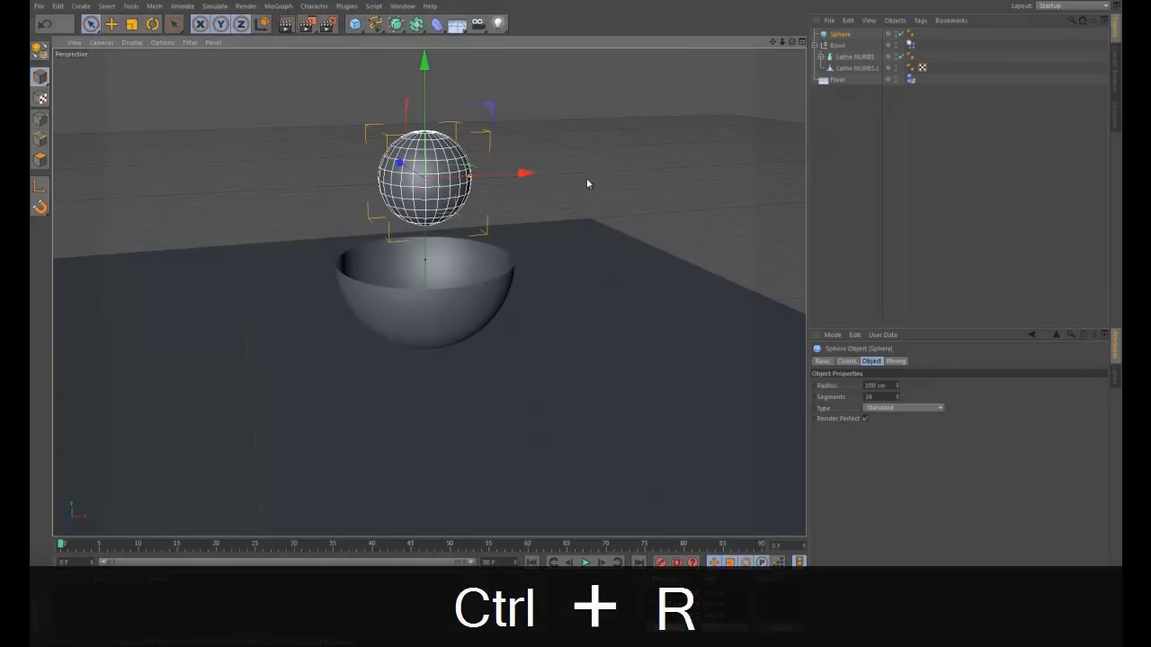
pyautogui.hotkey('ctrl', 'e')
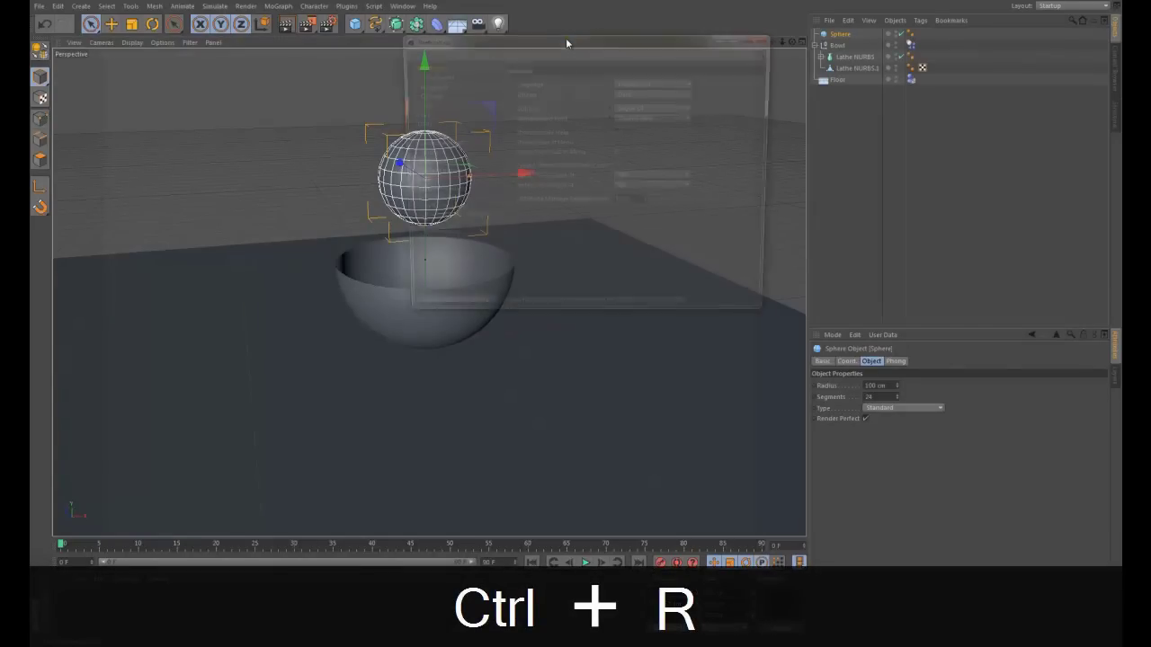
pyautogui.click(765, 39)
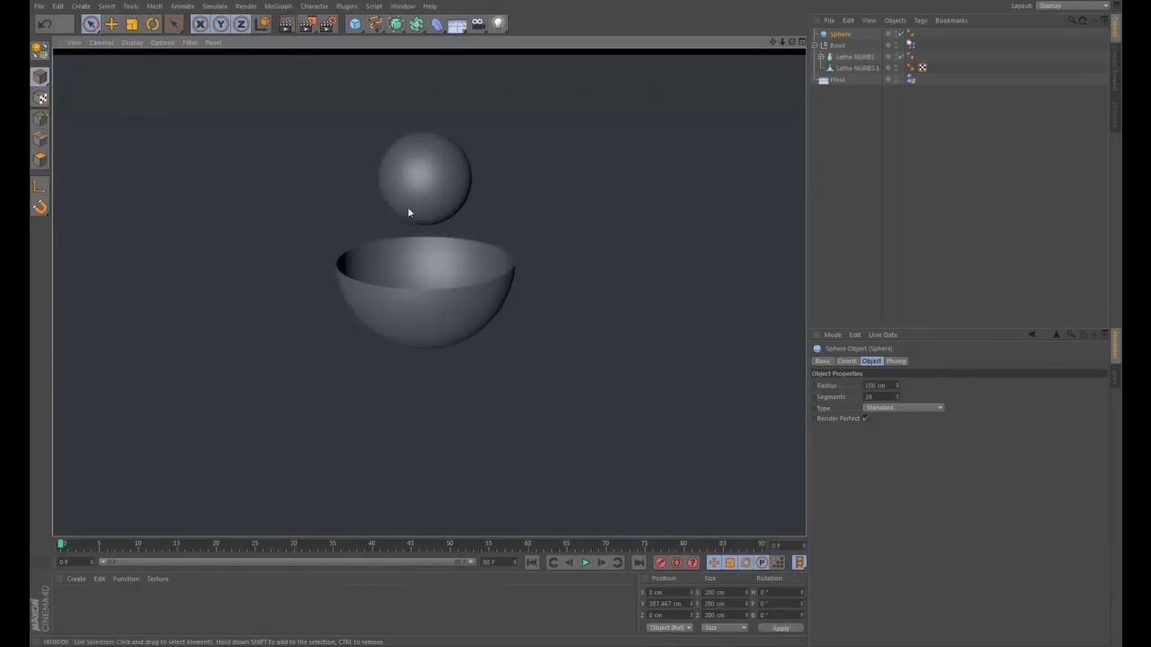
pyautogui.click(839, 36)
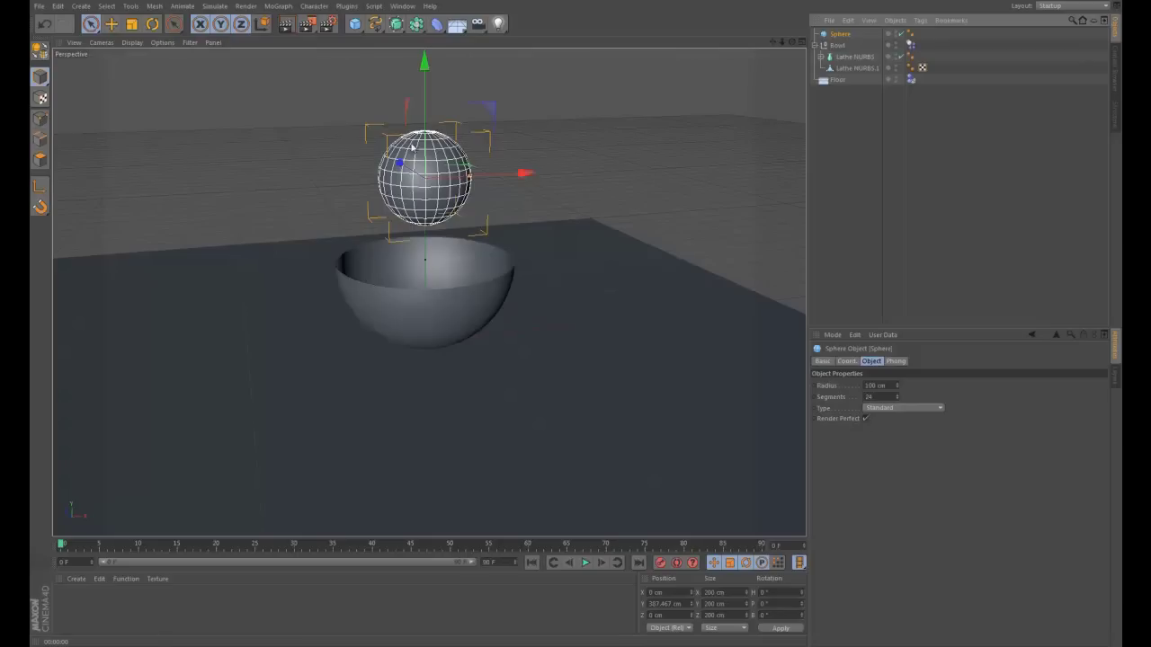
# Set the sphere's Segments to 5 and render the viewport to check its smoothness
pyautogui.click(877, 396)
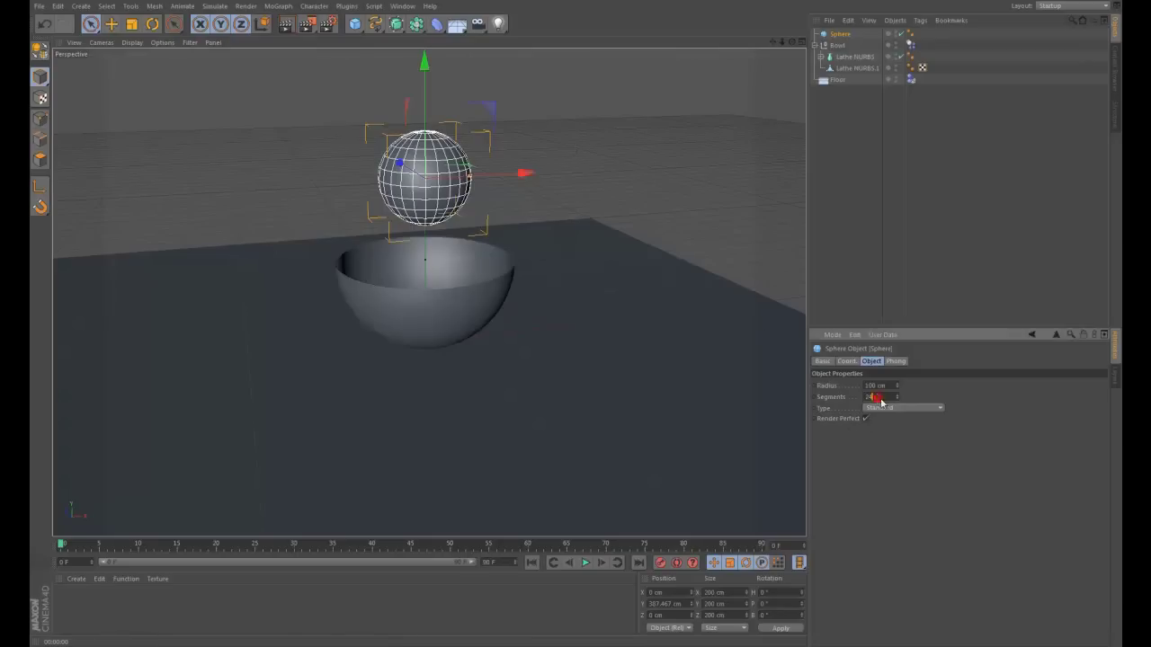
pyautogui.doubleClick(884, 396)
pyautogui.write('5')
pyautogui.press('Return')
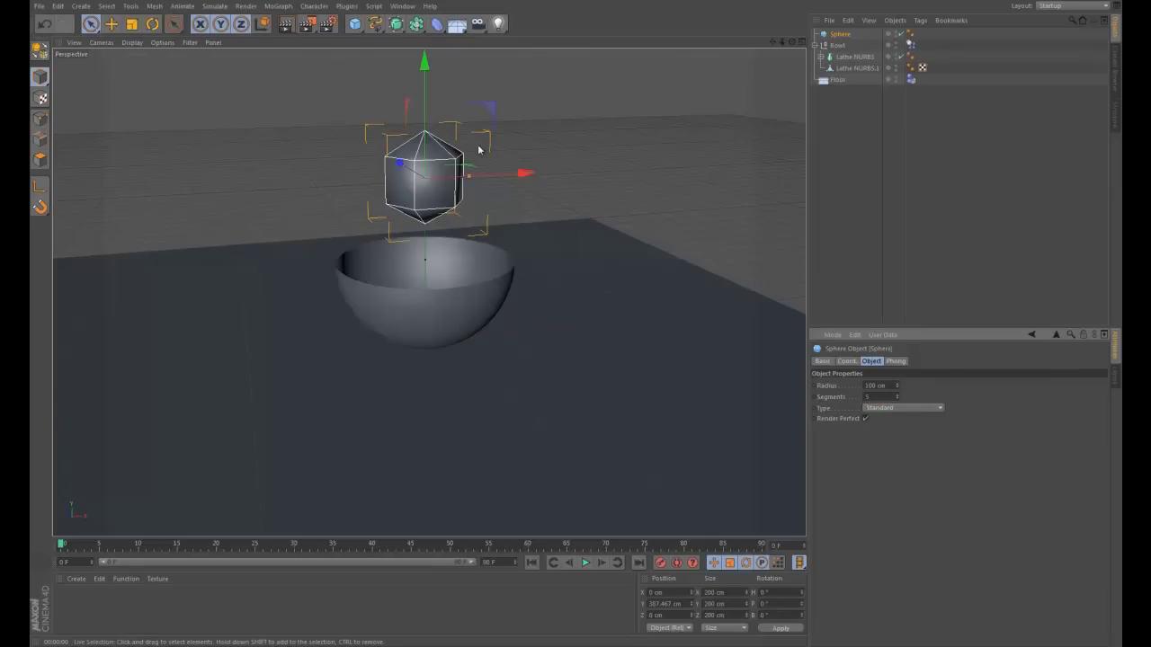
pyautogui.hotkey('ctrl', 'r')
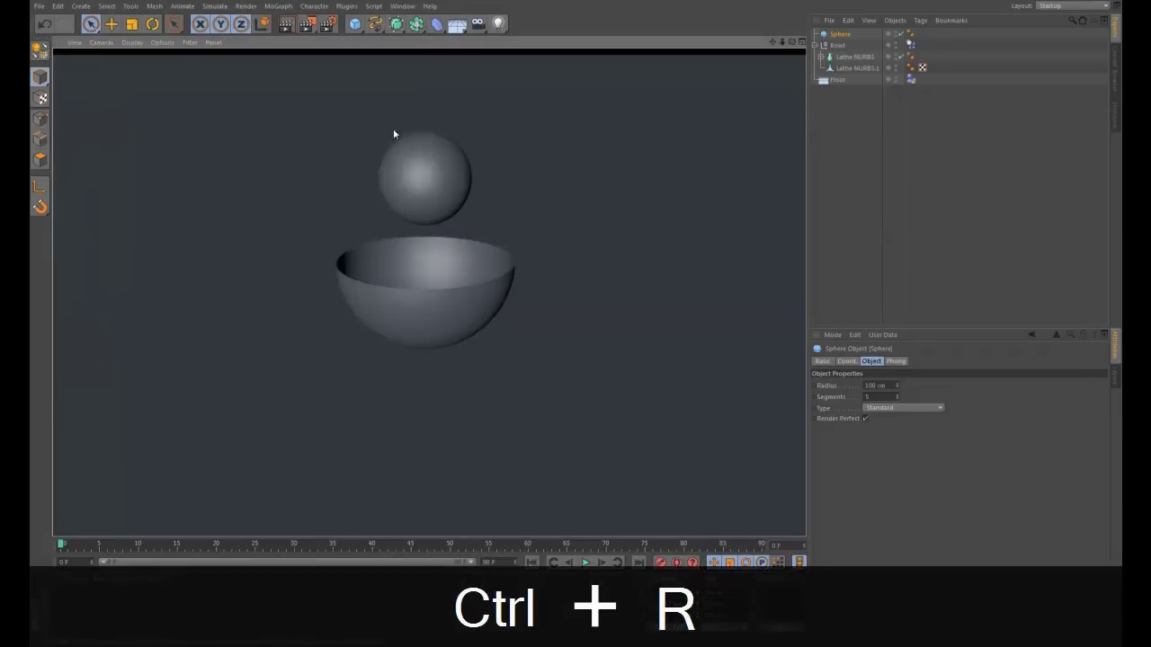
pyautogui.click(902, 477)
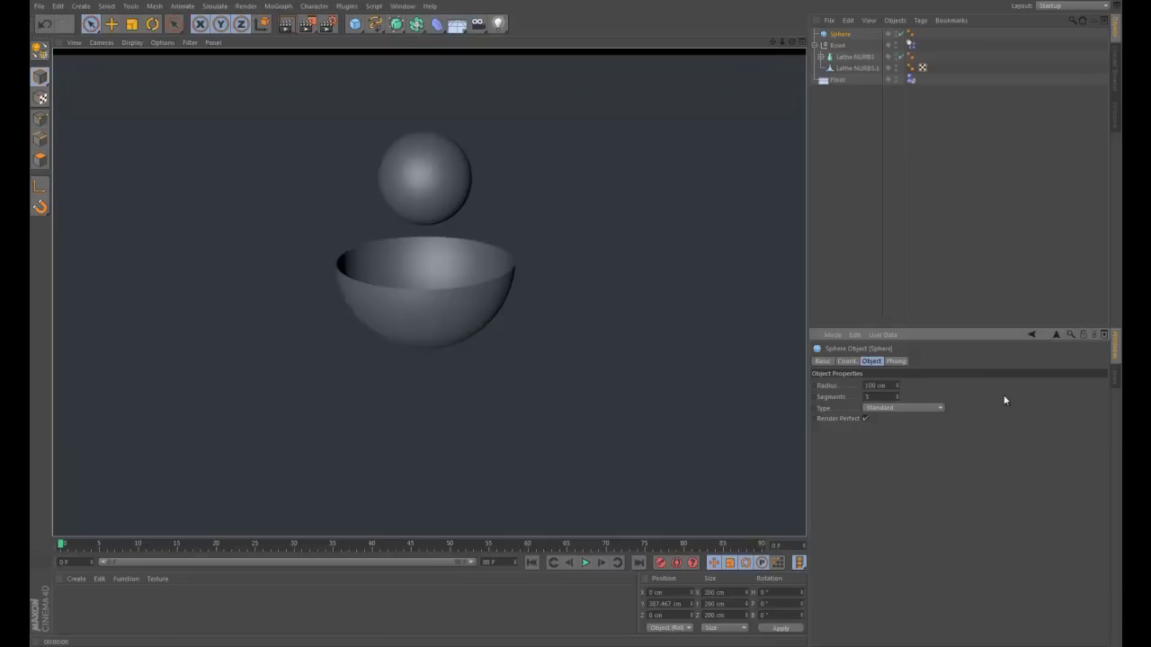
# Reduce the sphere's Radius to 20 cm and preview it with a viewport render
pyautogui.click(786, 42)
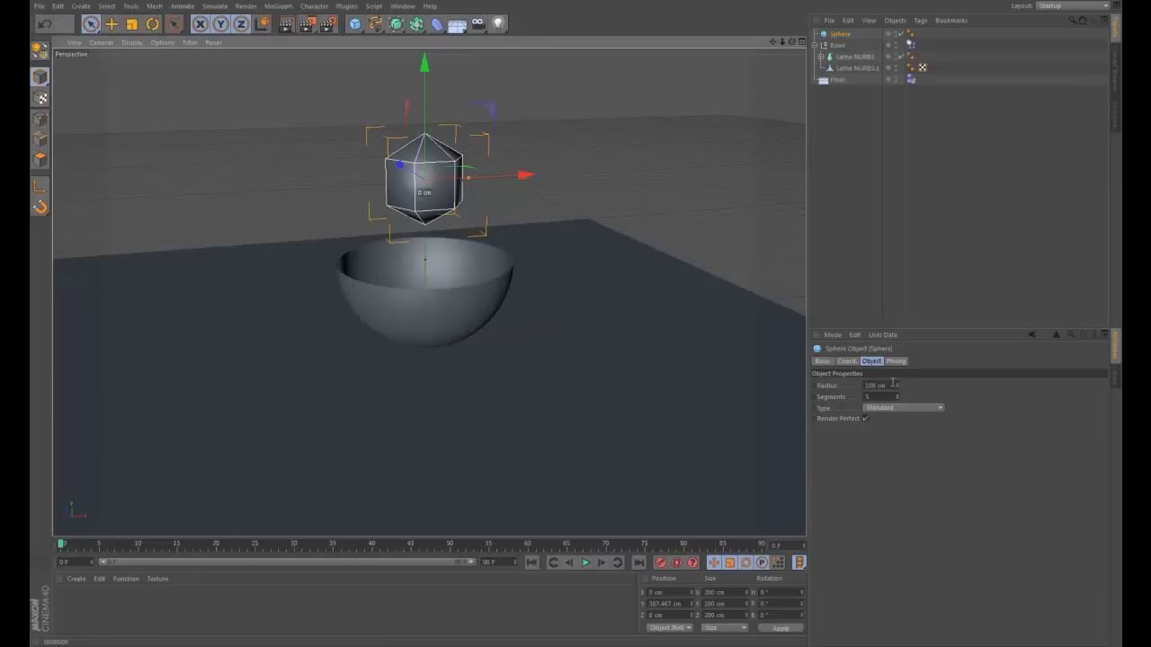
pyautogui.moveTo(897, 388); pyautogui.dragTo(897, 388)
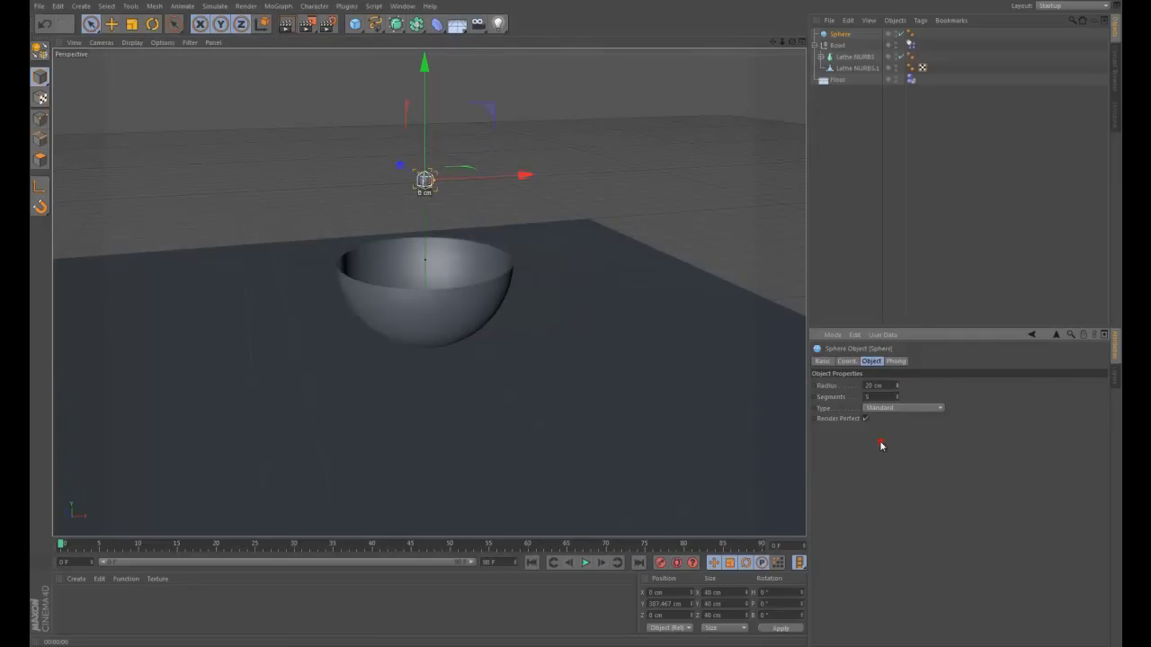
pyautogui.hotkey('ctrl', 'r')
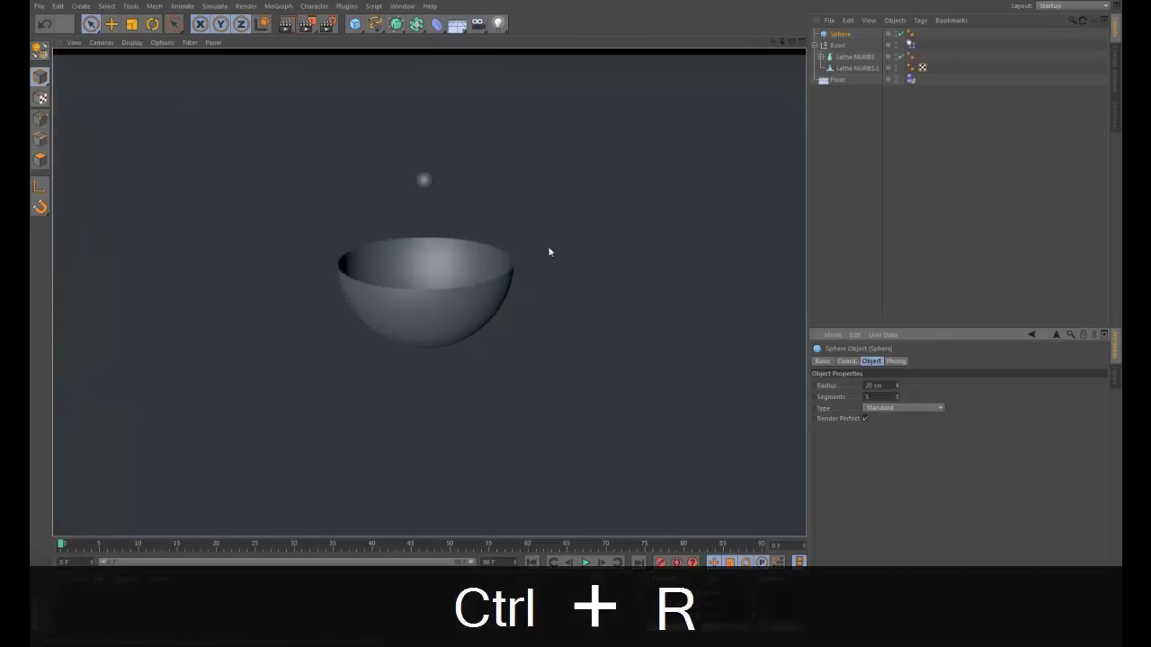
# Place the Sphere inside a new MoGraph Cloner and set the linear clone Count to 4
pyautogui.click(840, 34)
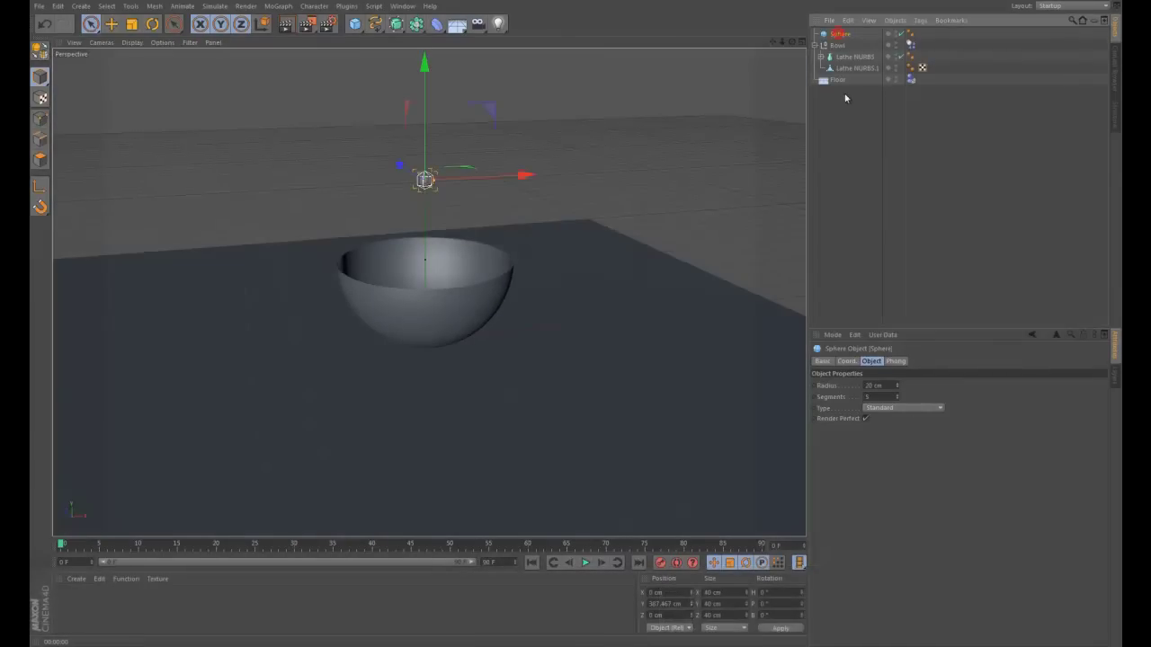
pyautogui.click(278, 6)
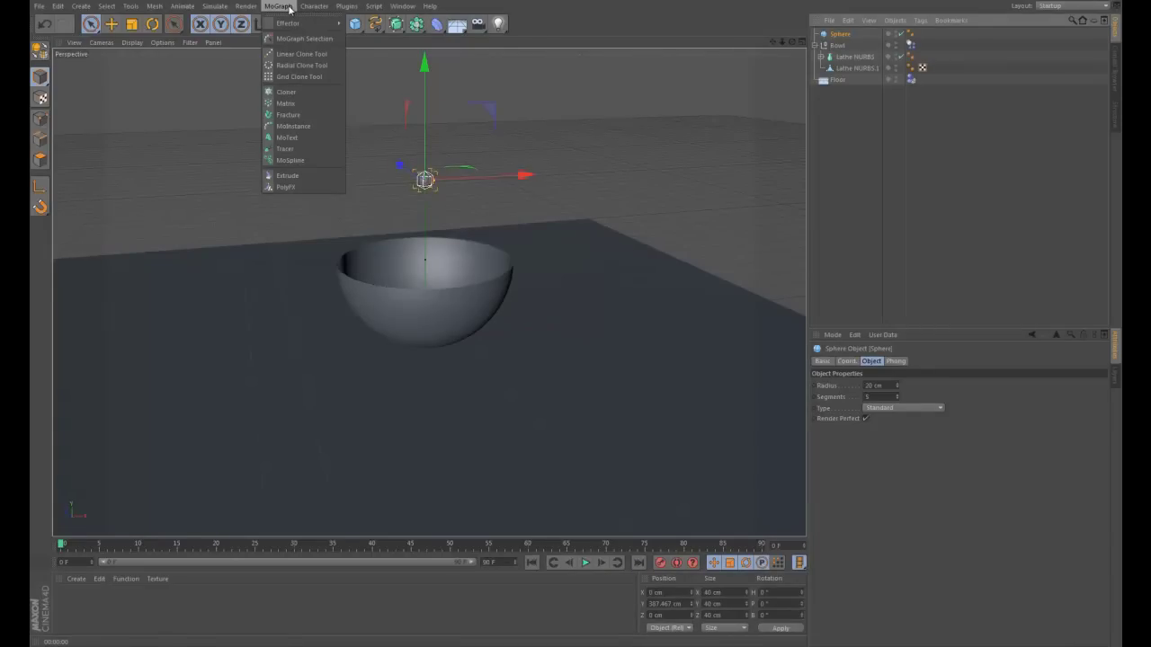
pyautogui.click(286, 92)
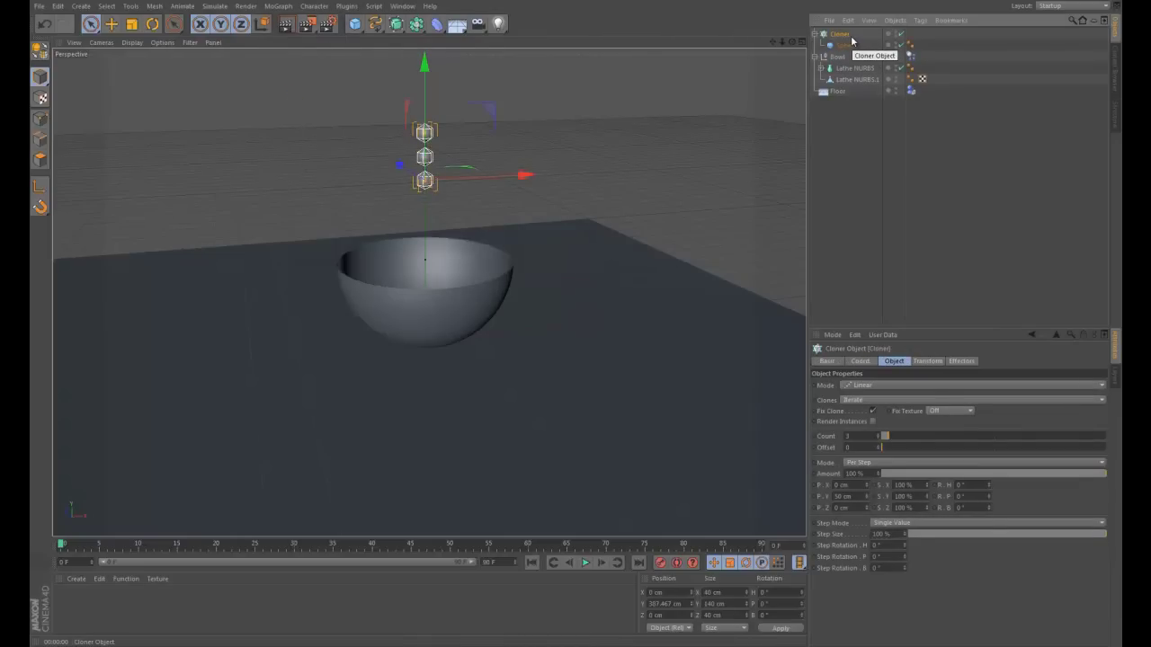
pyautogui.click(814, 58)
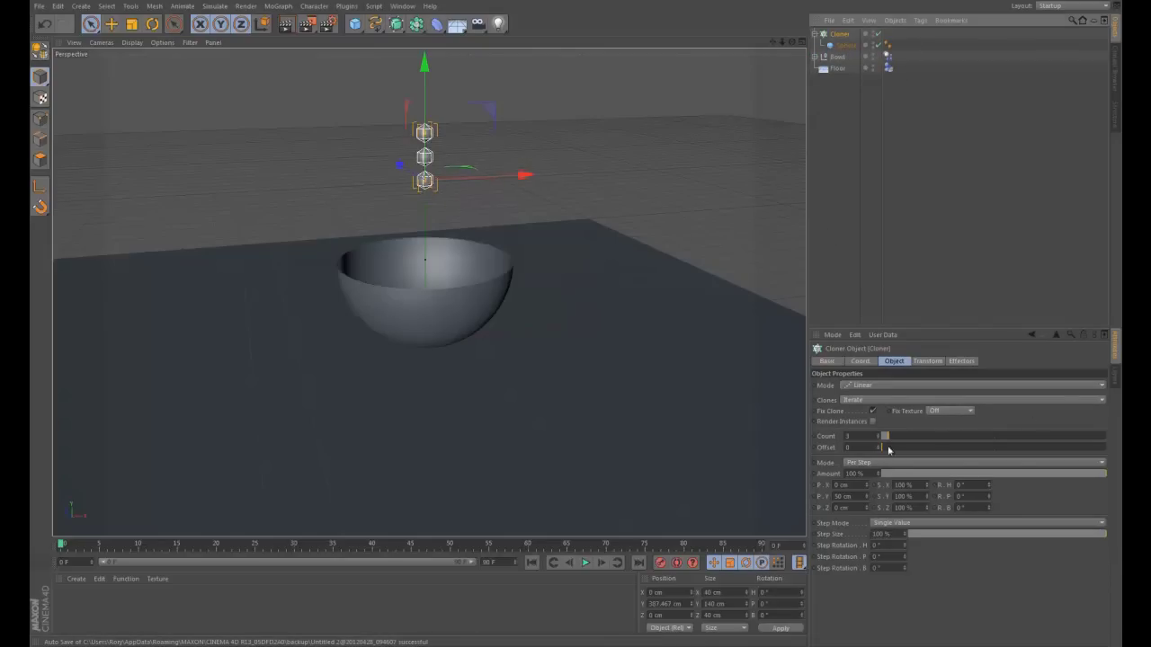
pyautogui.doubleClick(861, 437)
pyautogui.write('4')
pyautogui.press('Return')
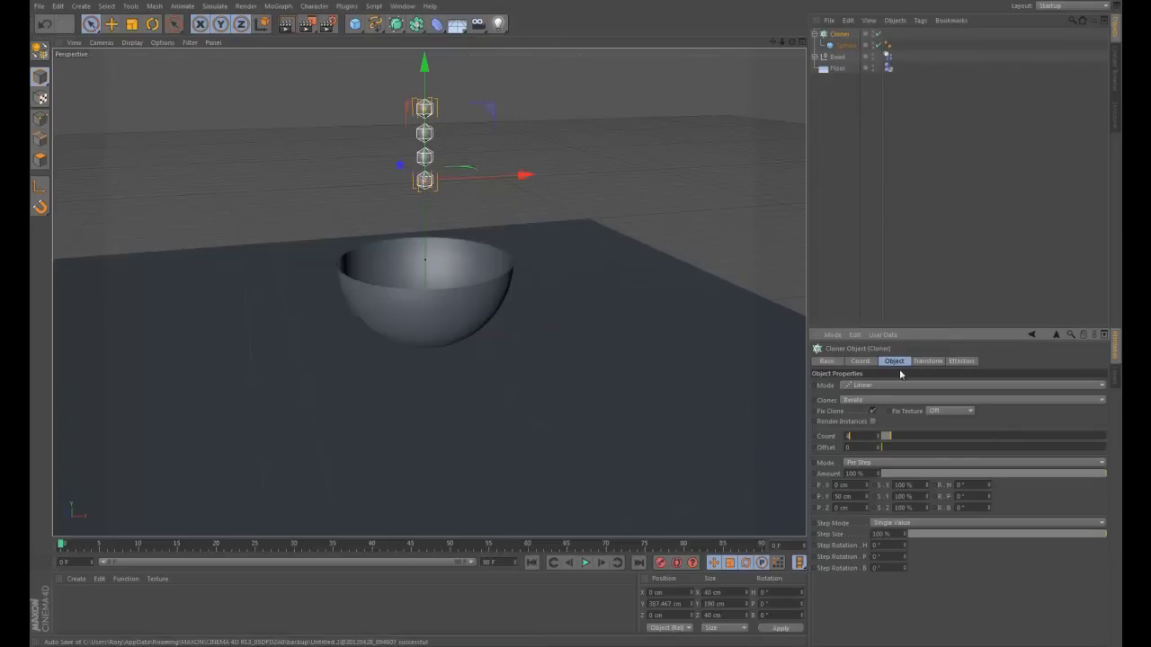
# Add a Rigid Body tag to the Cloner and play the simulation to test how the clones fall
pyautogui.rightClick(839, 35)
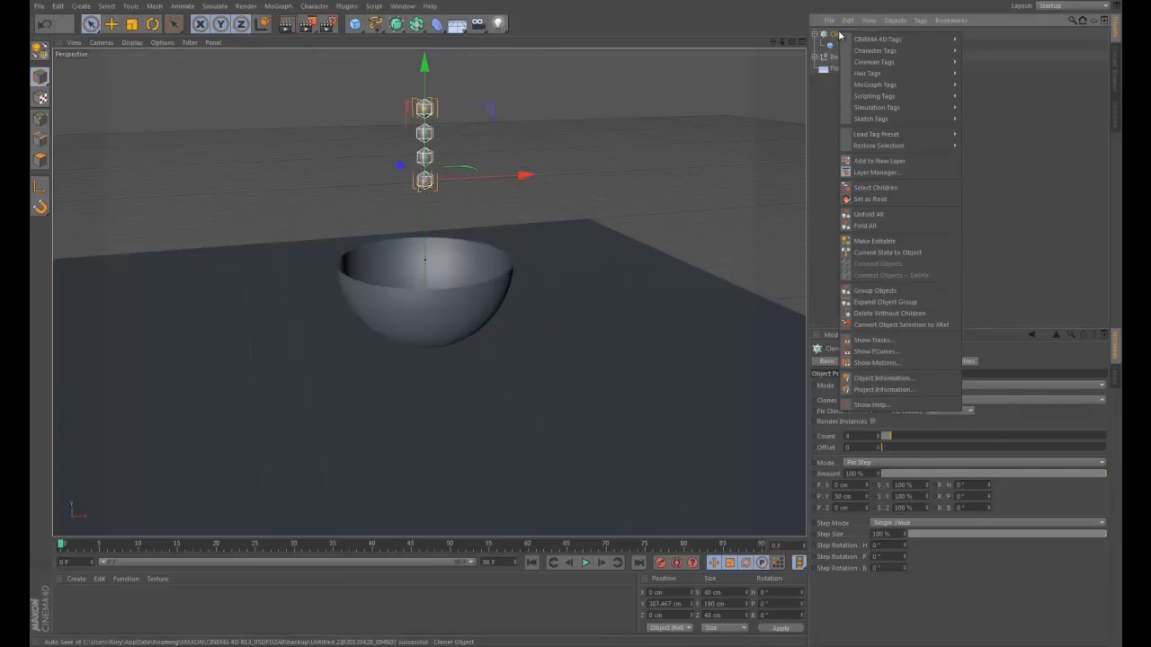
pyautogui.moveTo(904, 109)
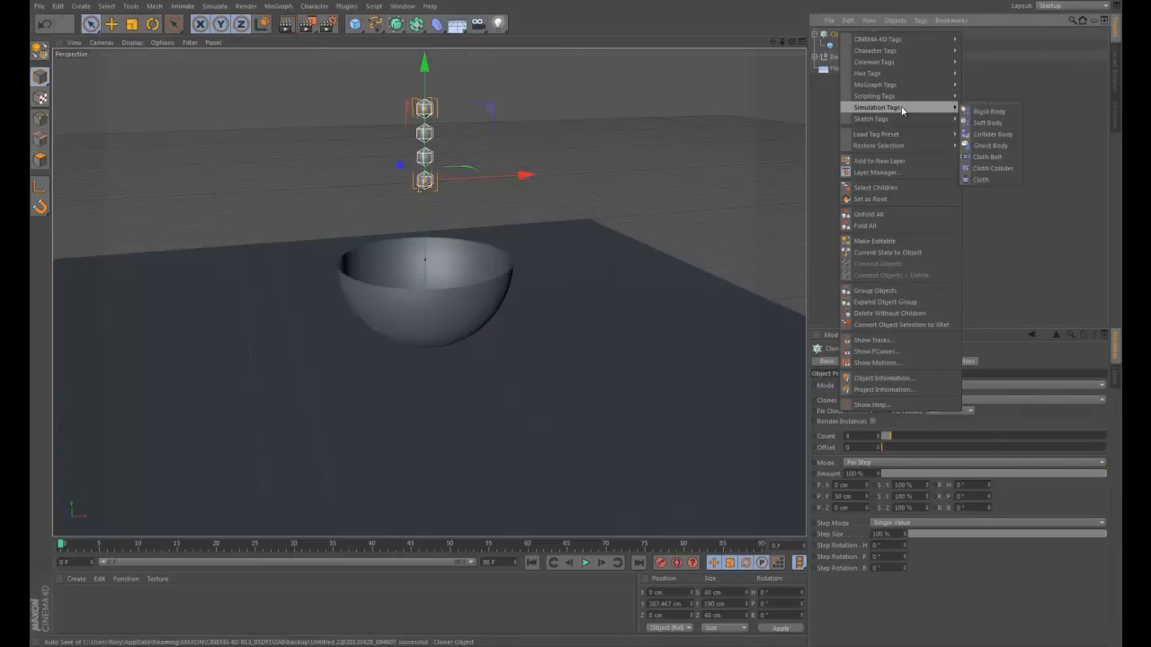
pyautogui.click(989, 111)
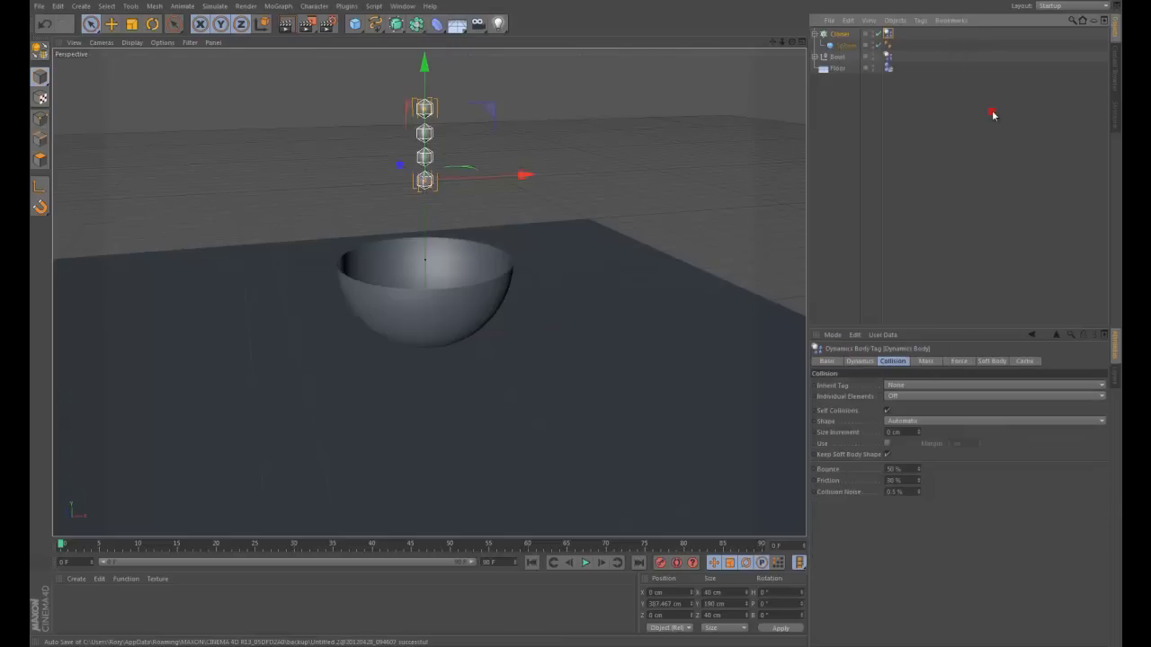
pyautogui.click(585, 565)
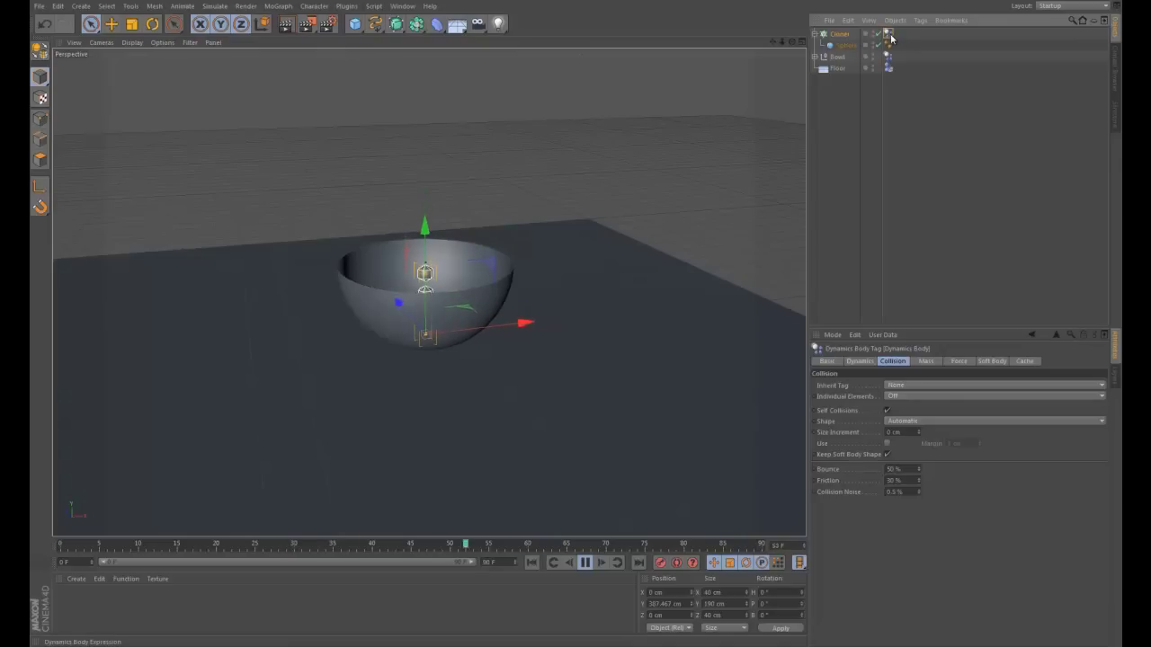
# Try Apply Tag to Children as the Inherit Tag option of the Cloner's dynamics tag
pyautogui.click(905, 397)
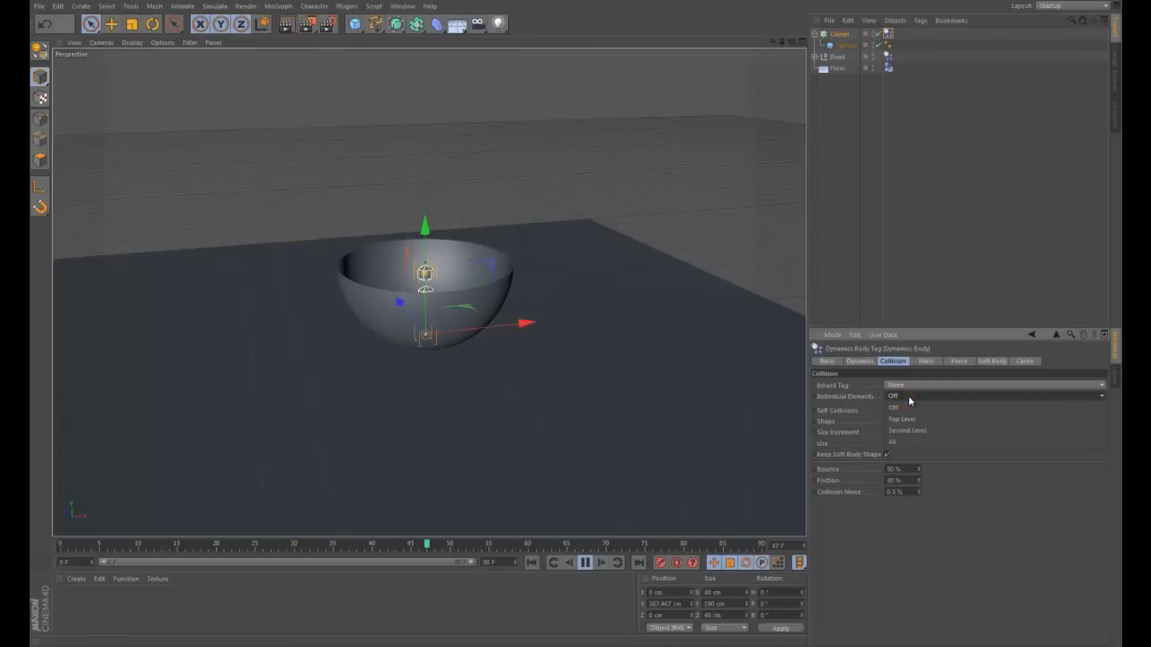
pyautogui.click(908, 396)
pyautogui.click(899, 385)
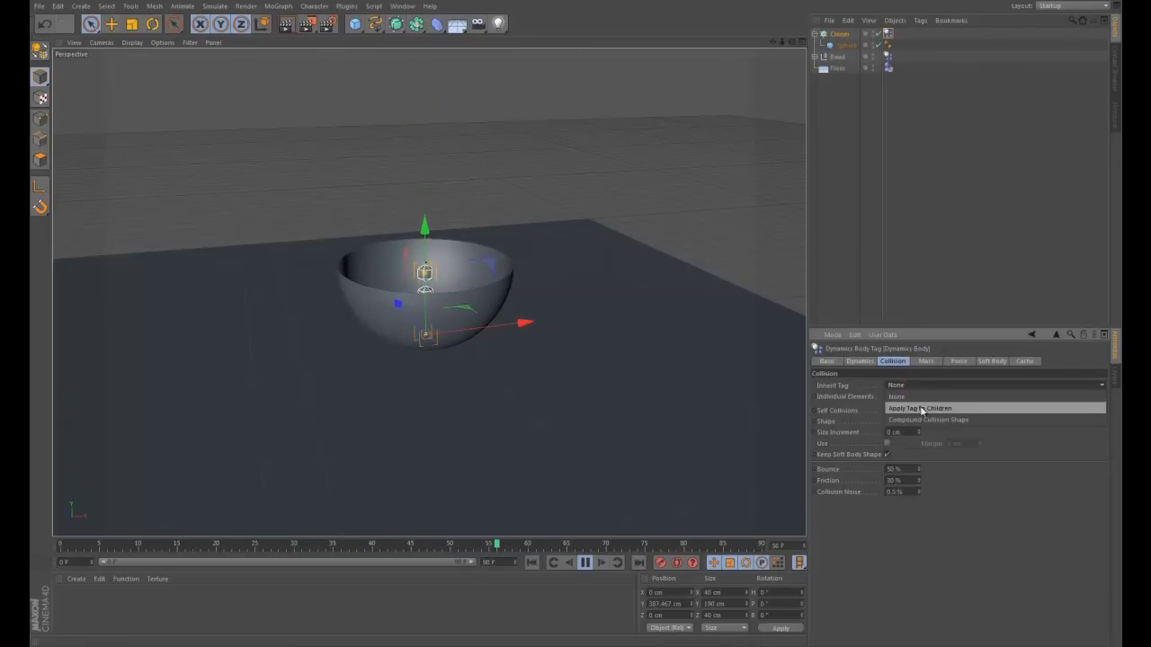
pyautogui.click(921, 409)
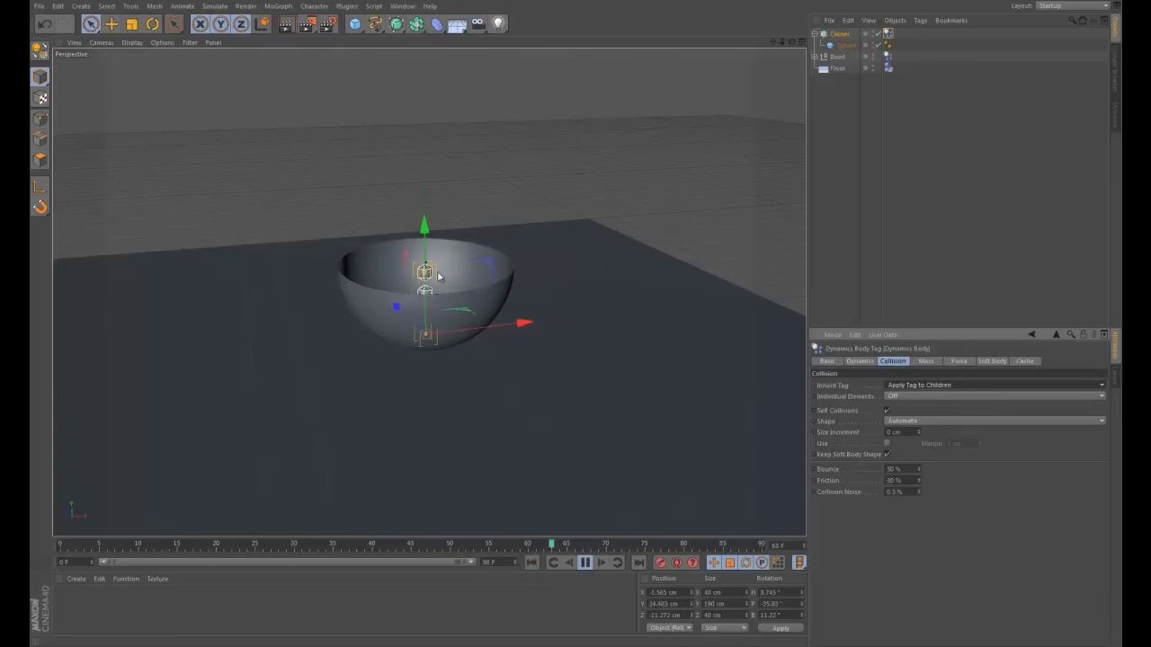
# Set Individual Elements to Top Level and Inherit Tag to None on the Cloner's dynamics tag, then stop and rewind the simulation
pyautogui.click(910, 398)
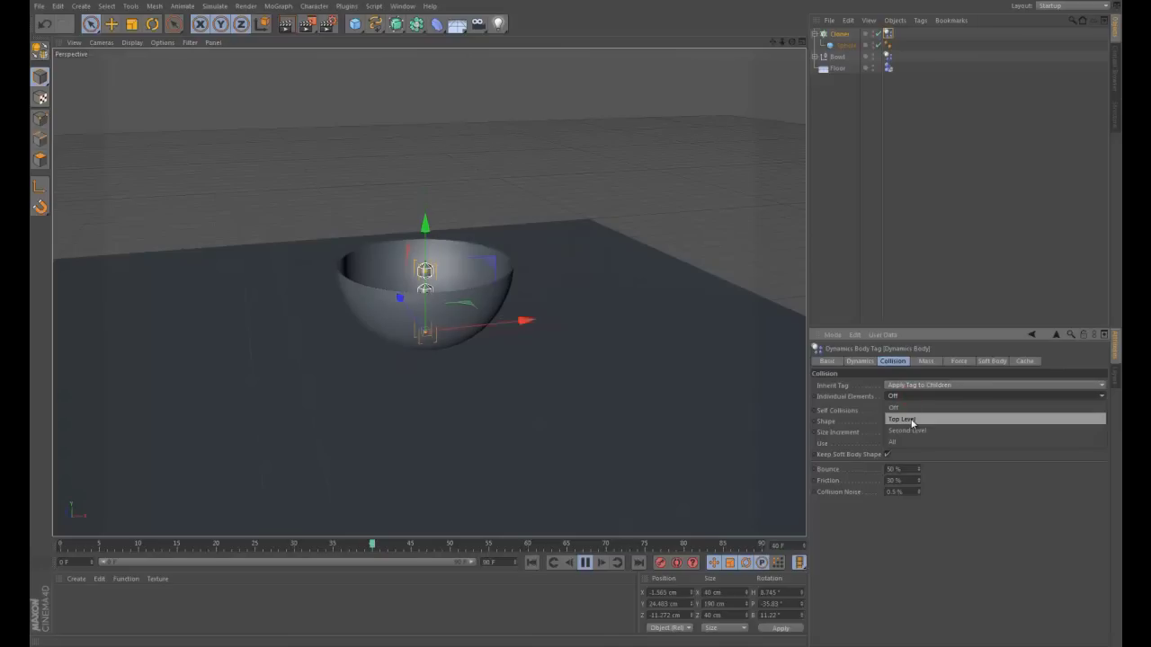
pyautogui.click(910, 420)
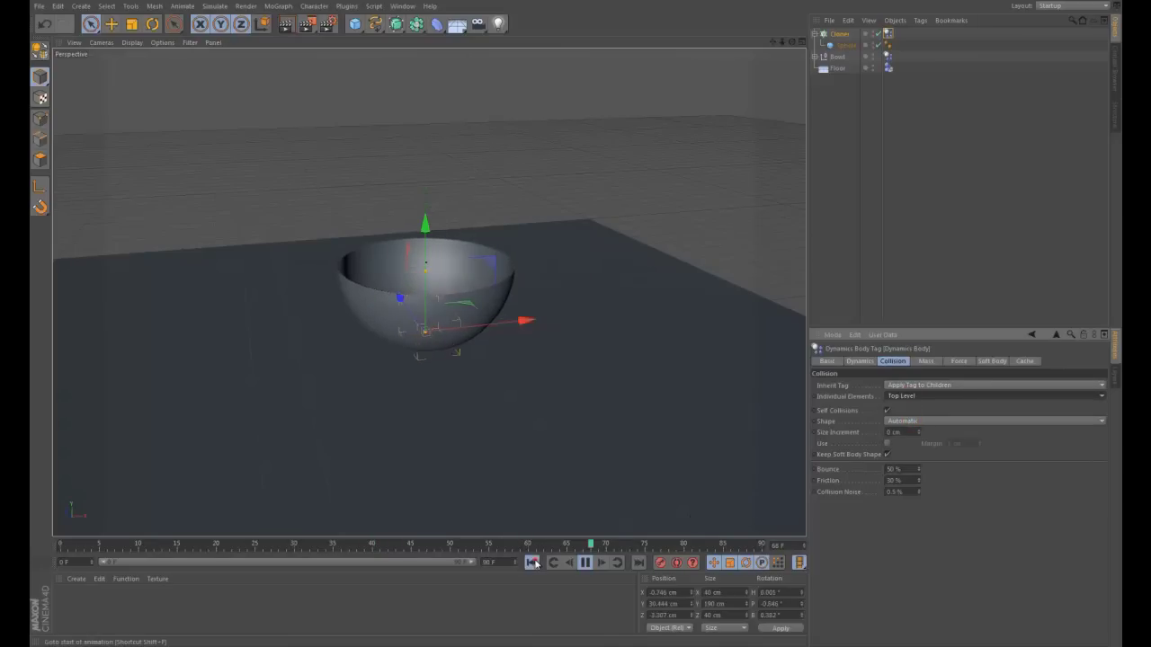
pyautogui.click(935, 385)
pyautogui.click(935, 396)
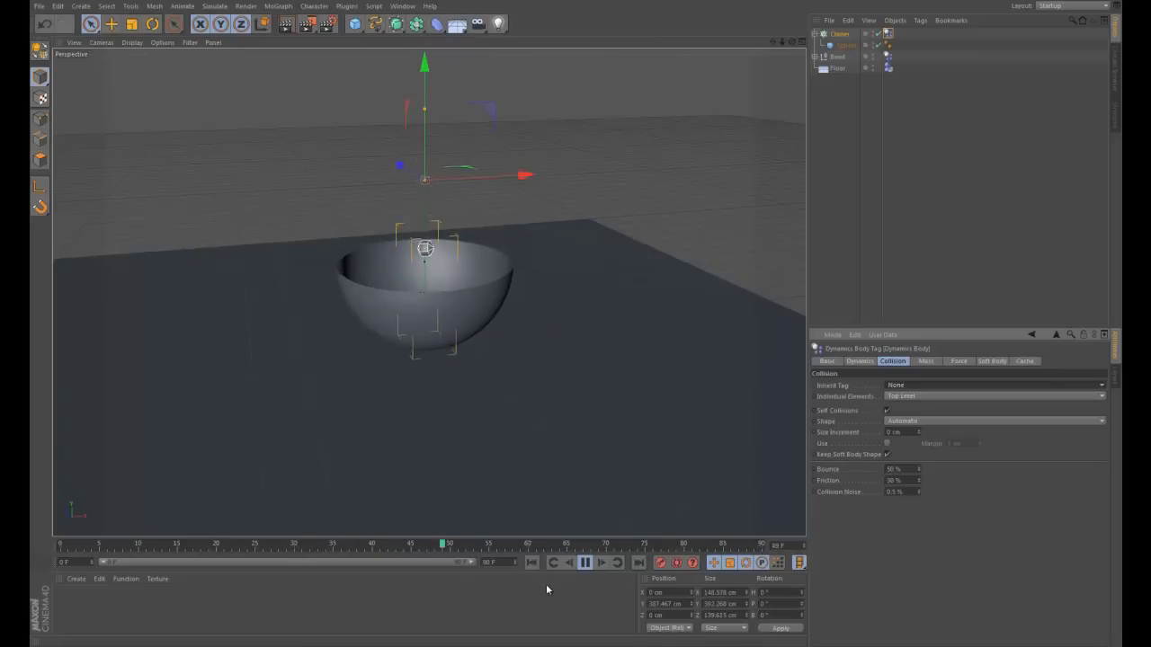
pyautogui.click(585, 562)
pyautogui.click(532, 562)
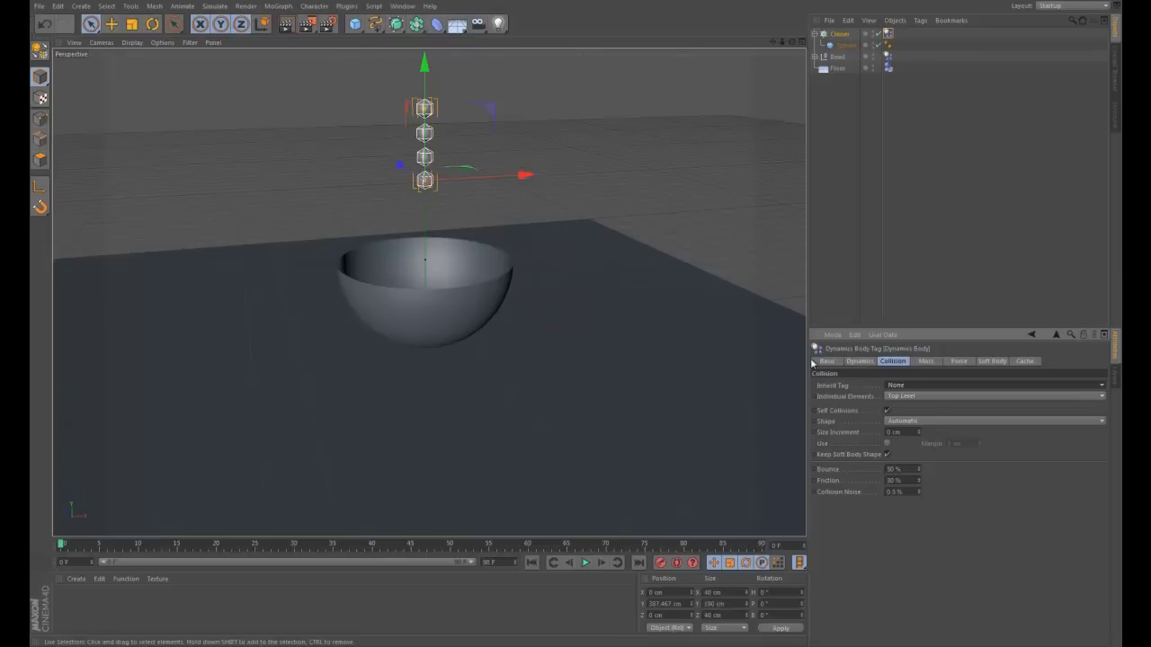
# Change the Cloner's Mode to Grid Array, test the simulation and return to the first frame
pyautogui.click(839, 33)
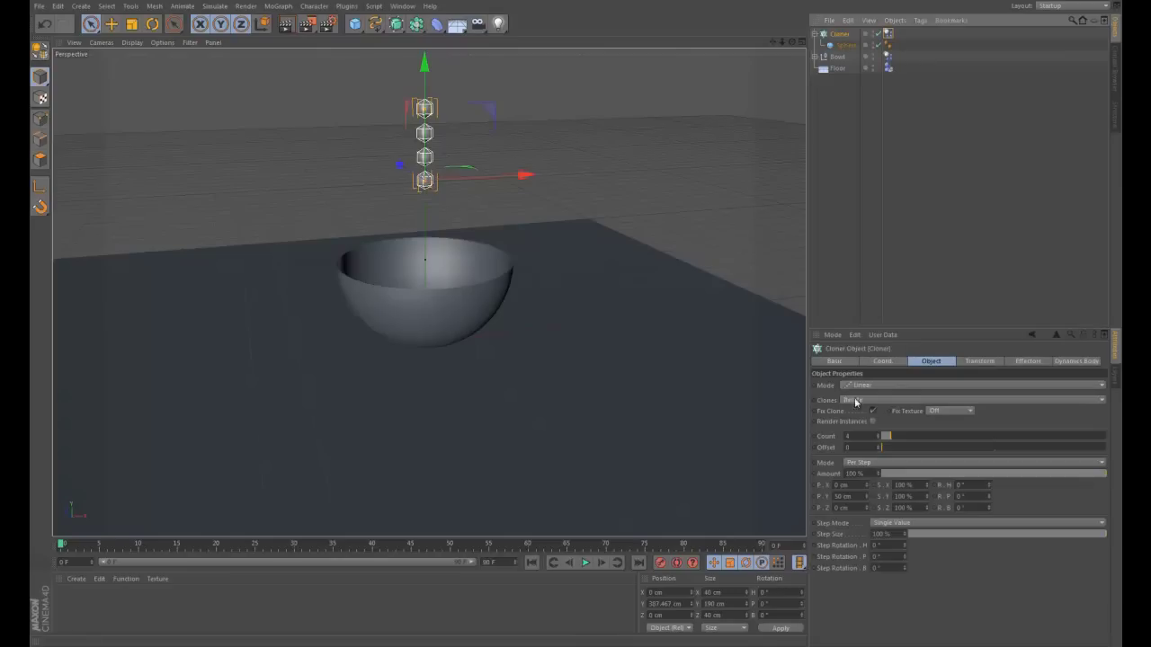
pyautogui.click(867, 385)
pyautogui.click(867, 433)
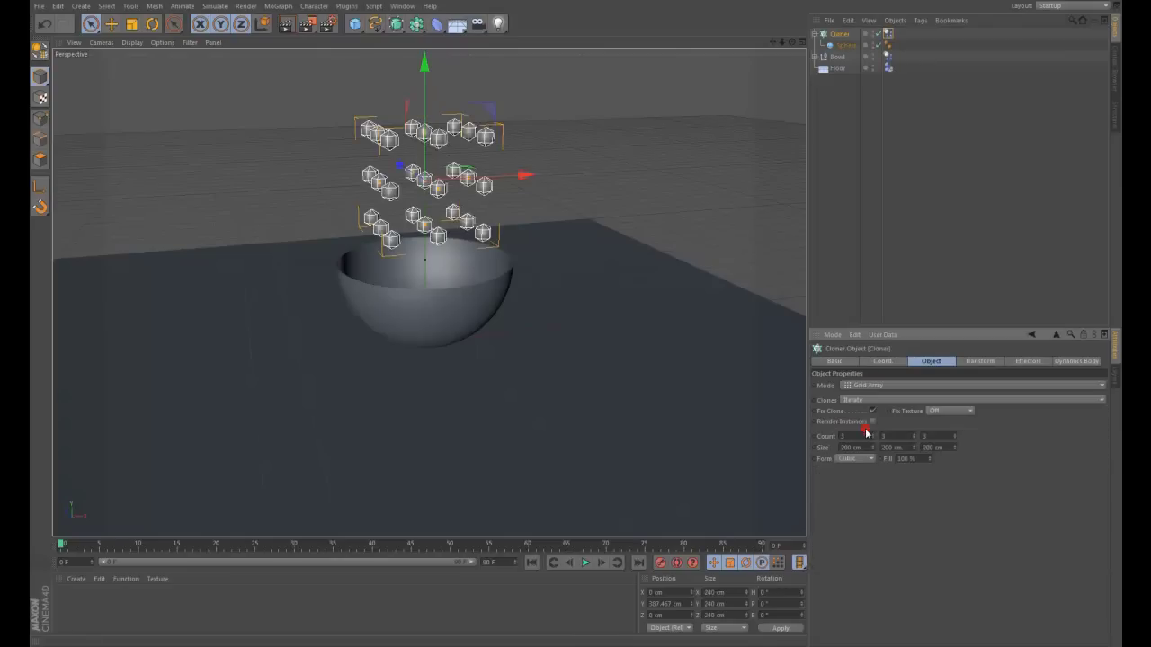
pyautogui.click(584, 562)
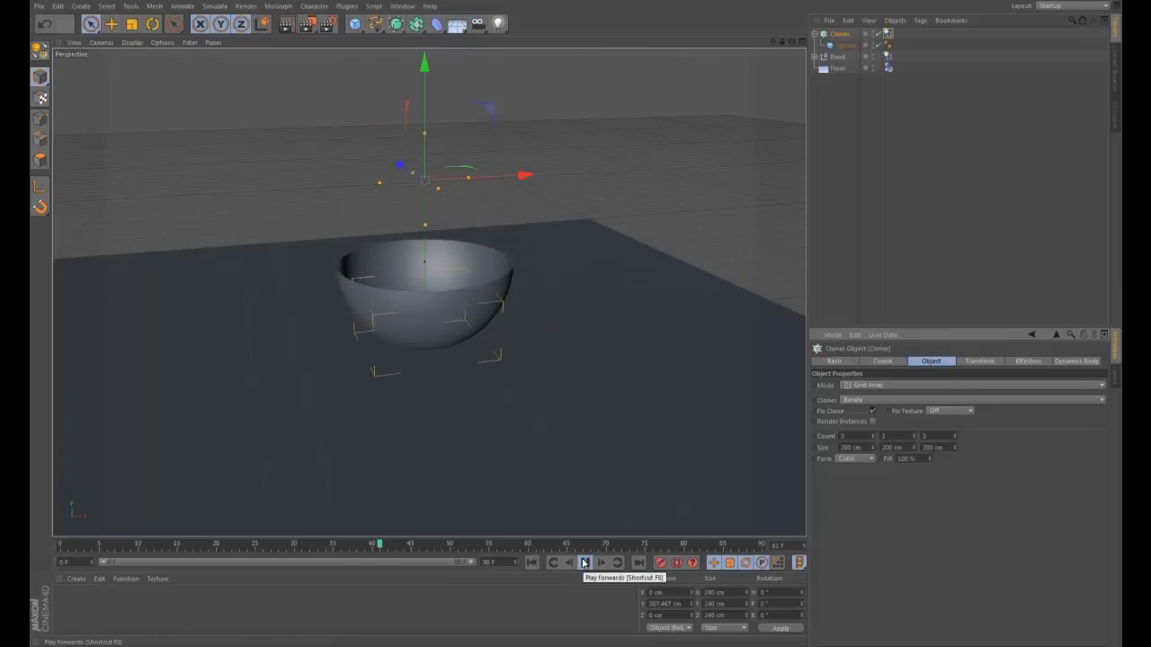
pyautogui.click(584, 563)
pyautogui.click(531, 563)
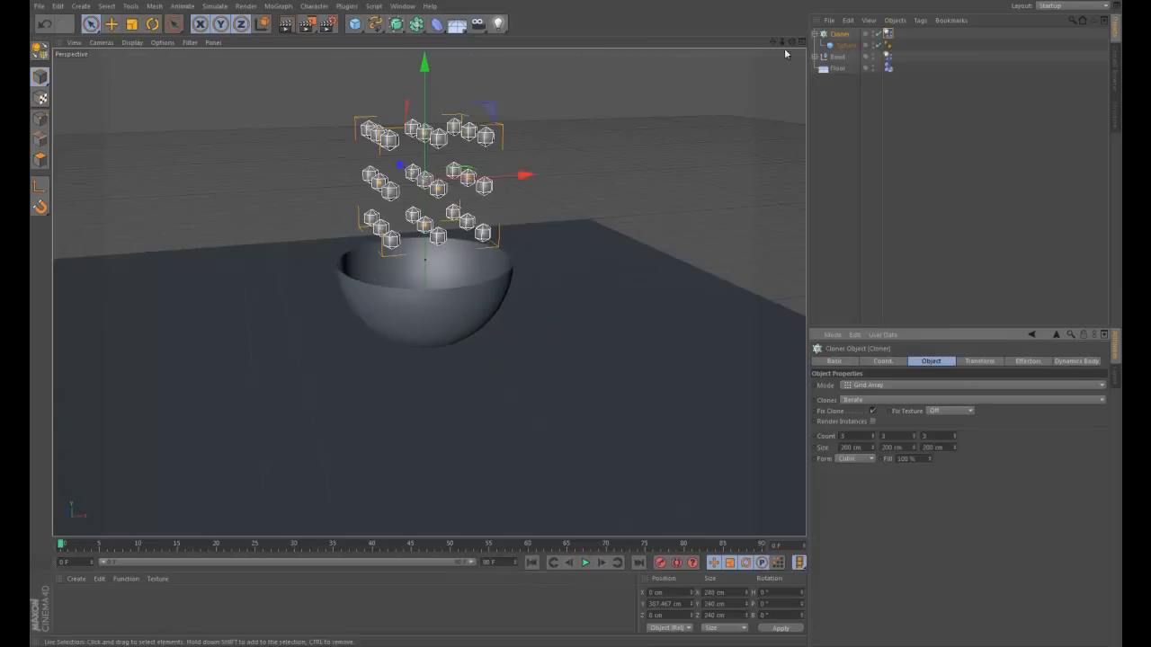
# Raise the Cloner grid above the bowl to about Y 709 cm
pyautogui.moveTo(777, 42); pyautogui.dragTo(577, 321)
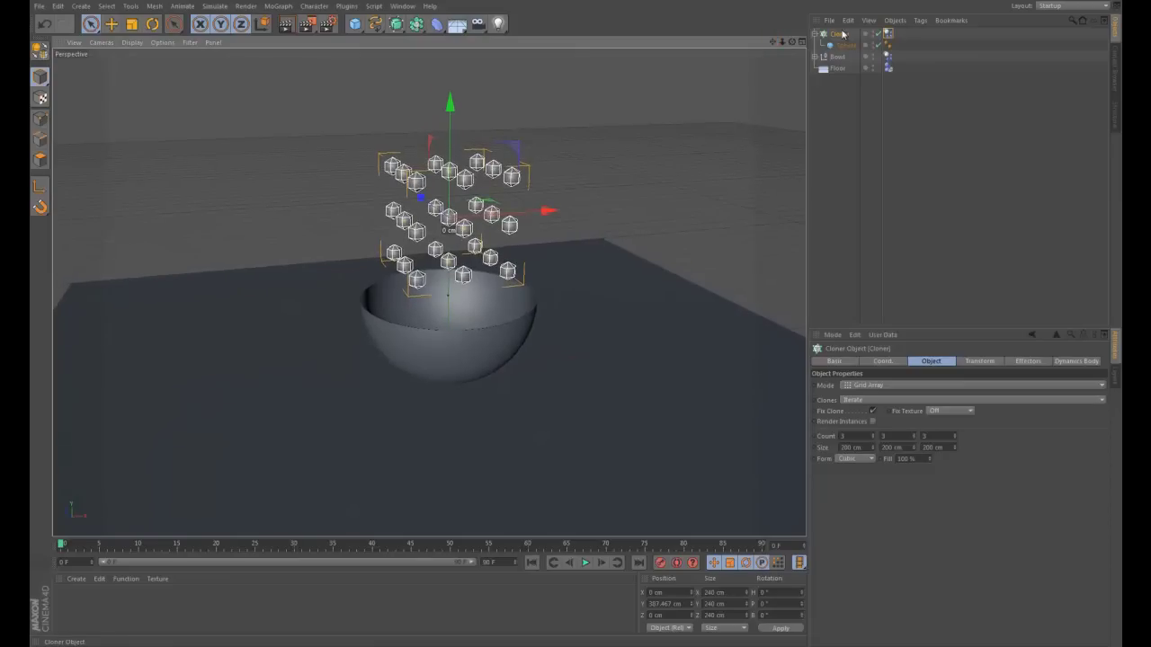
pyautogui.moveTo(450, 131); pyautogui.dragTo(450, 50)
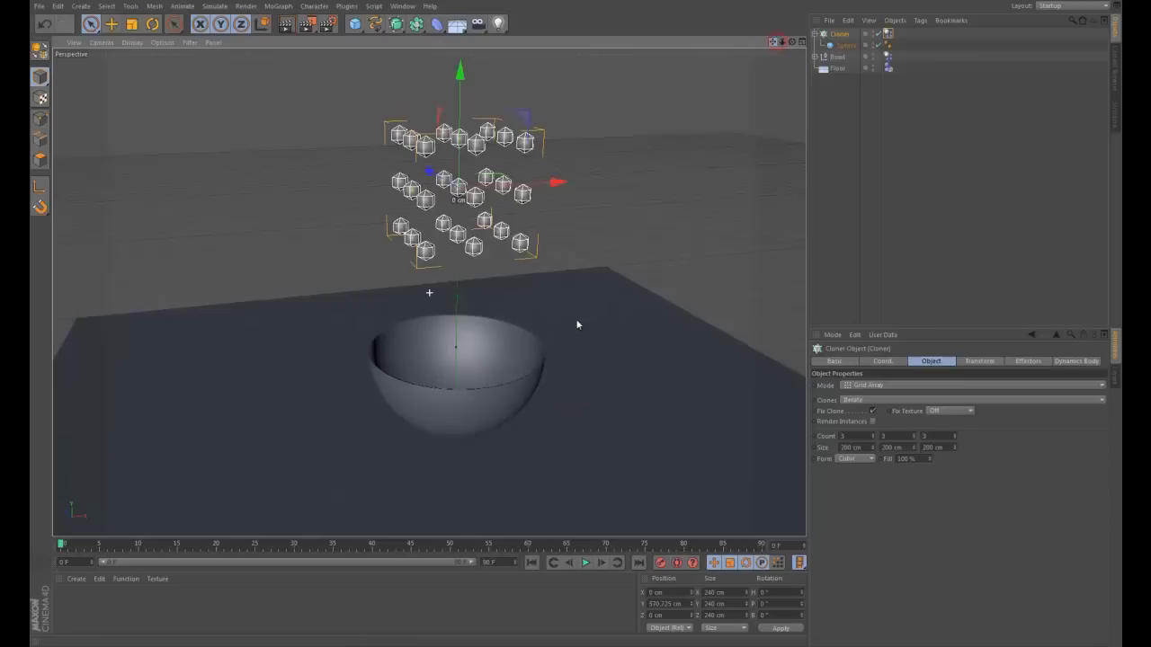
pyautogui.moveTo(484, 76); pyautogui.dragTo(487, 56)
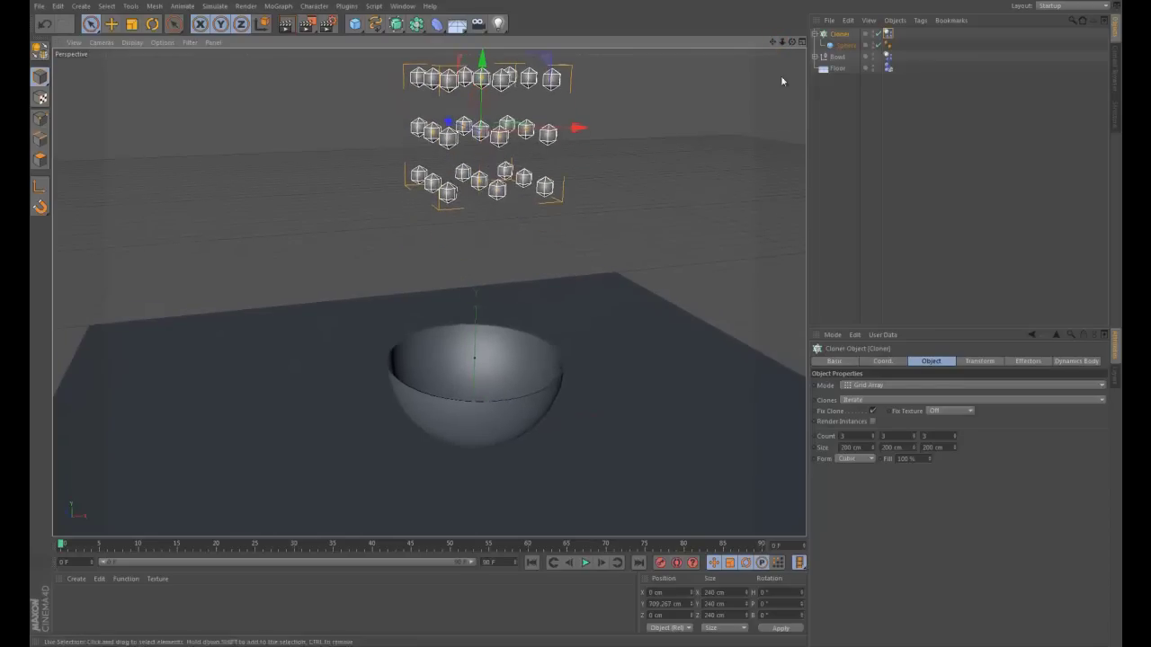
pyautogui.moveTo(771, 42); pyautogui.dragTo(576, 322)
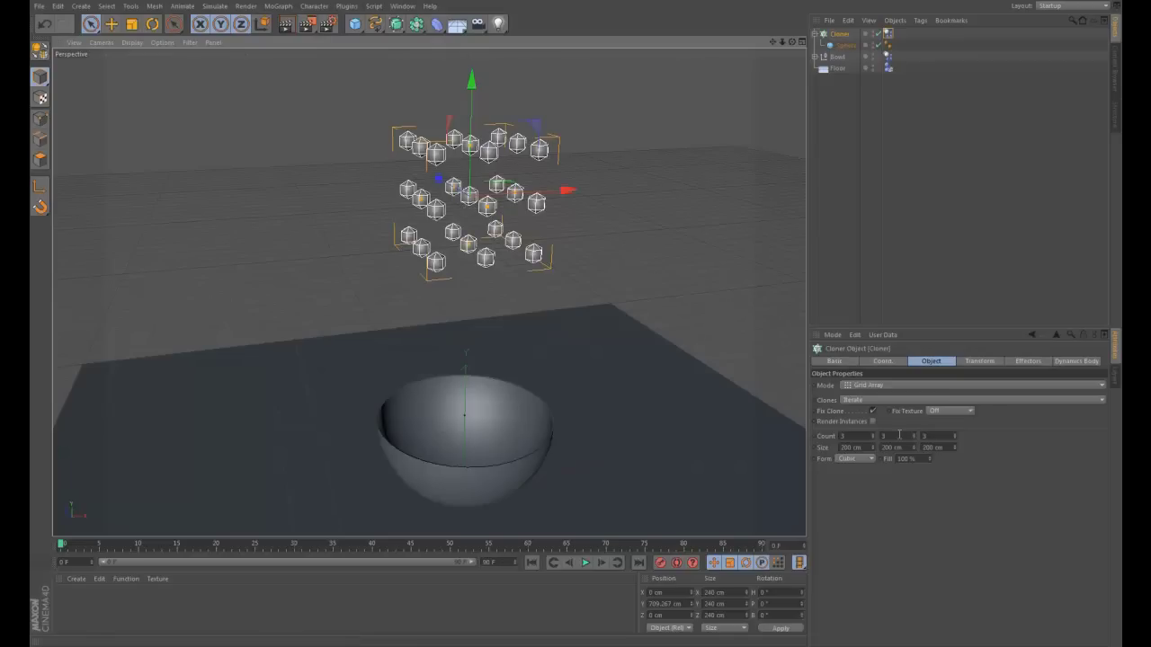
# Set the Cloner's grid Count to 5 in all three directions, with the grid in view in the Front view
pyautogui.press('F5')
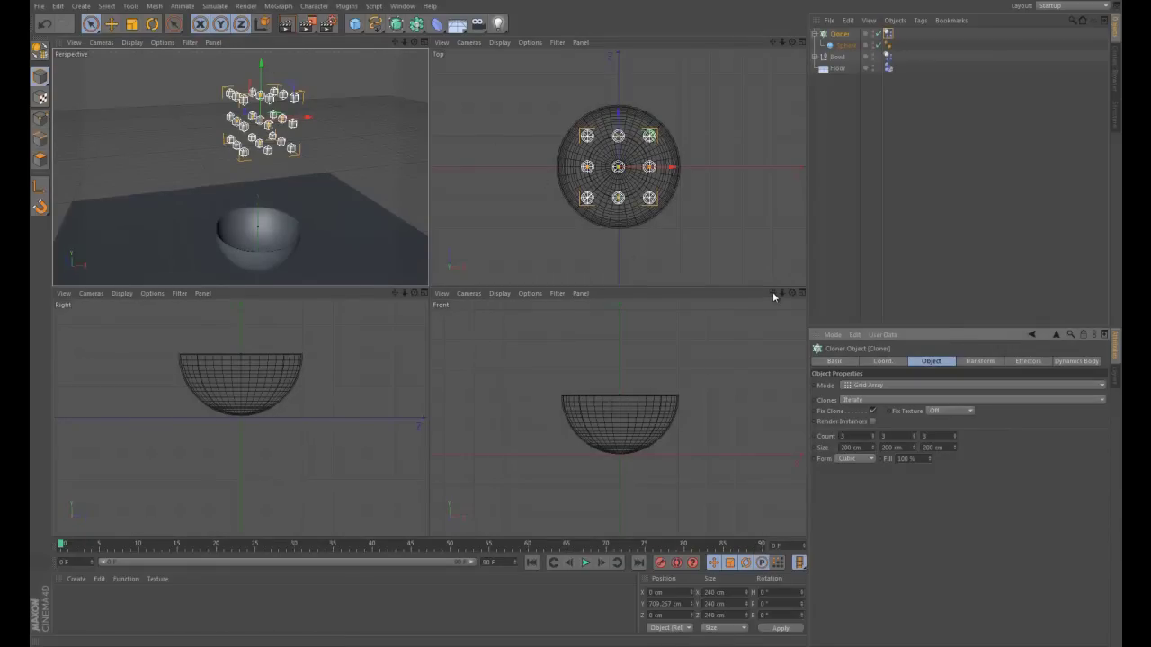
pyautogui.moveTo(775, 294); pyautogui.dragTo(795, 384)
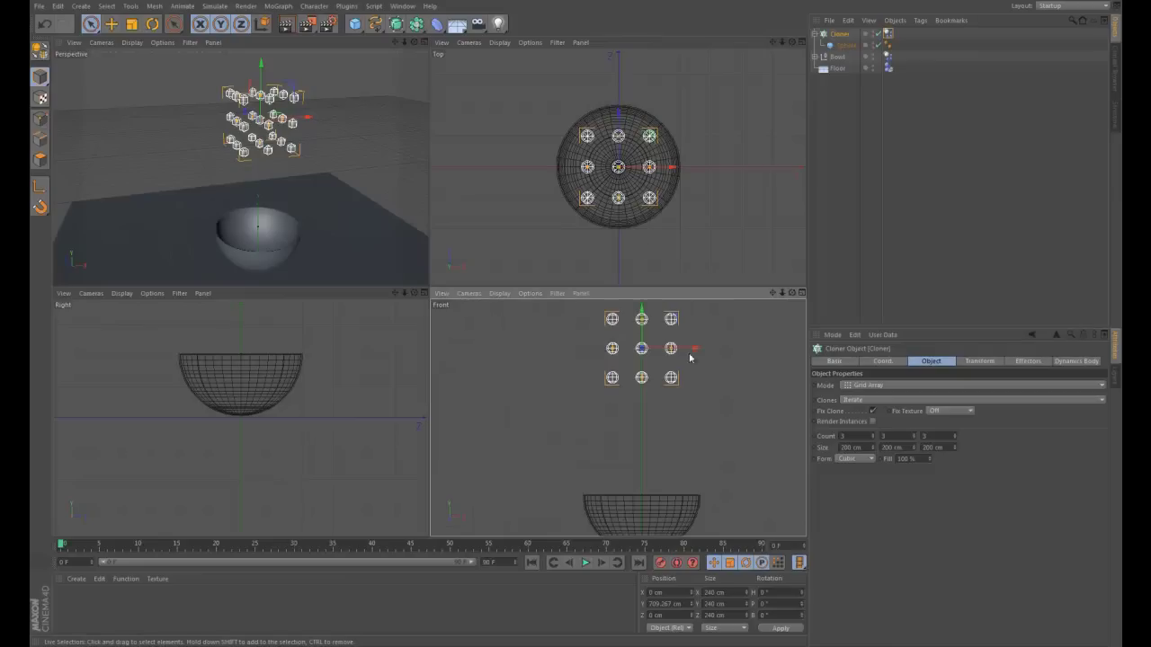
pyautogui.scroll(3, 575, 317)
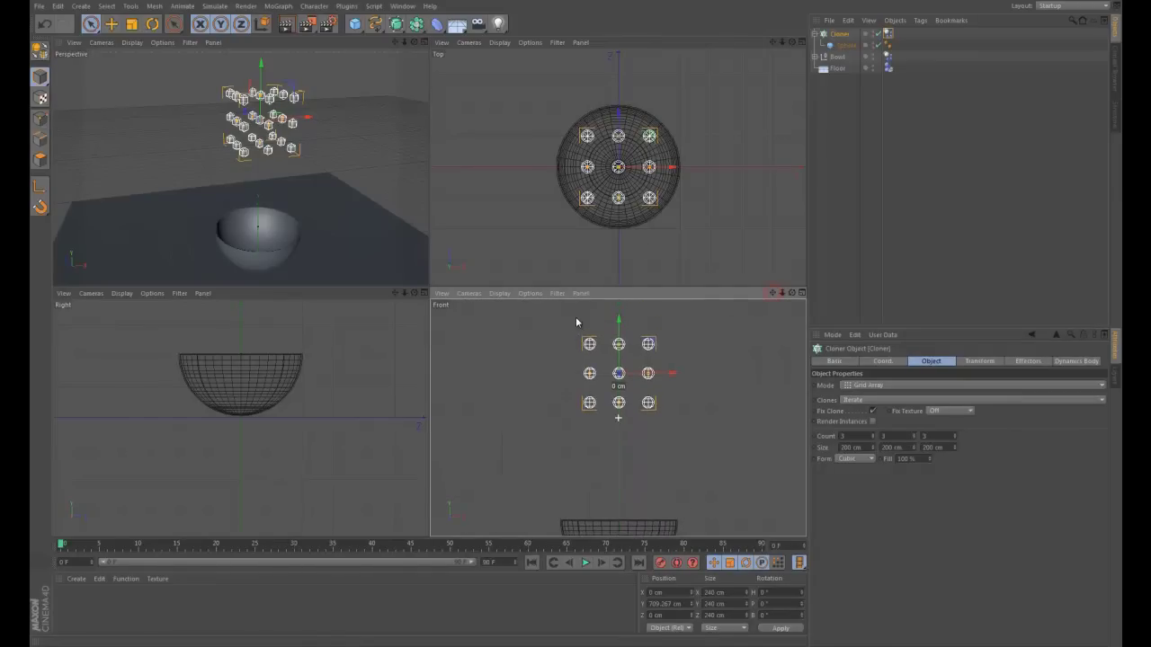
pyautogui.moveTo(774, 293); pyautogui.dragTo(771, 305)
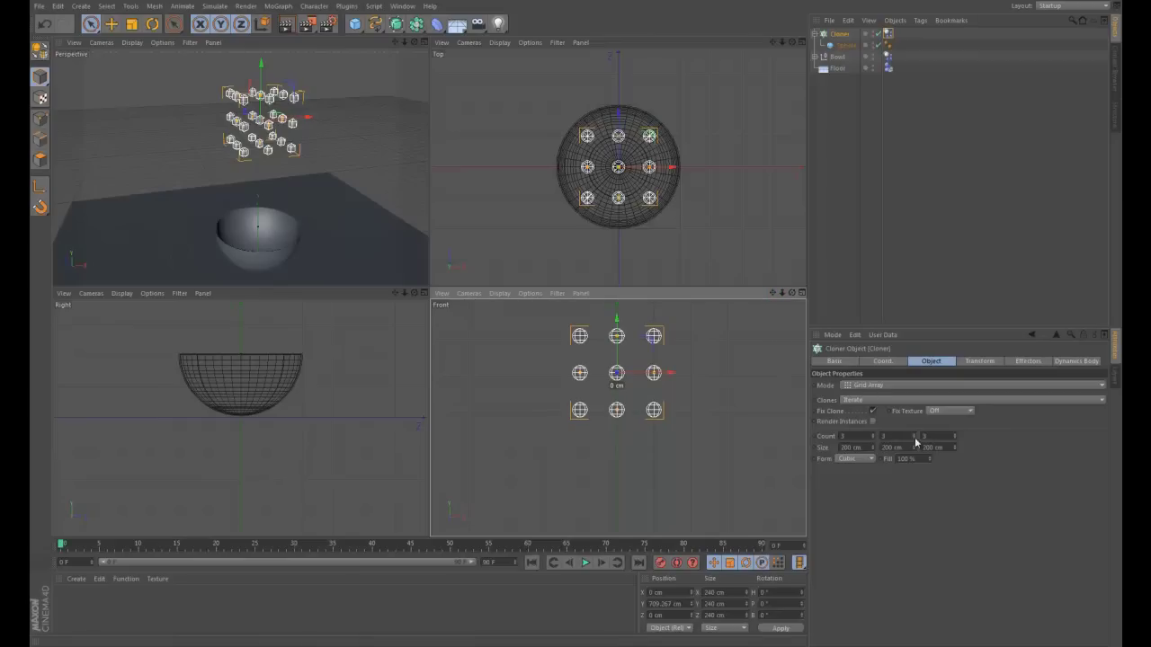
pyautogui.moveTo(869, 436)
pyautogui.mouseDown()
pyautogui.moveTo(859, 437)
pyautogui.moveTo(942, 438)
pyautogui.moveTo(889, 462)
pyautogui.mouseUp()
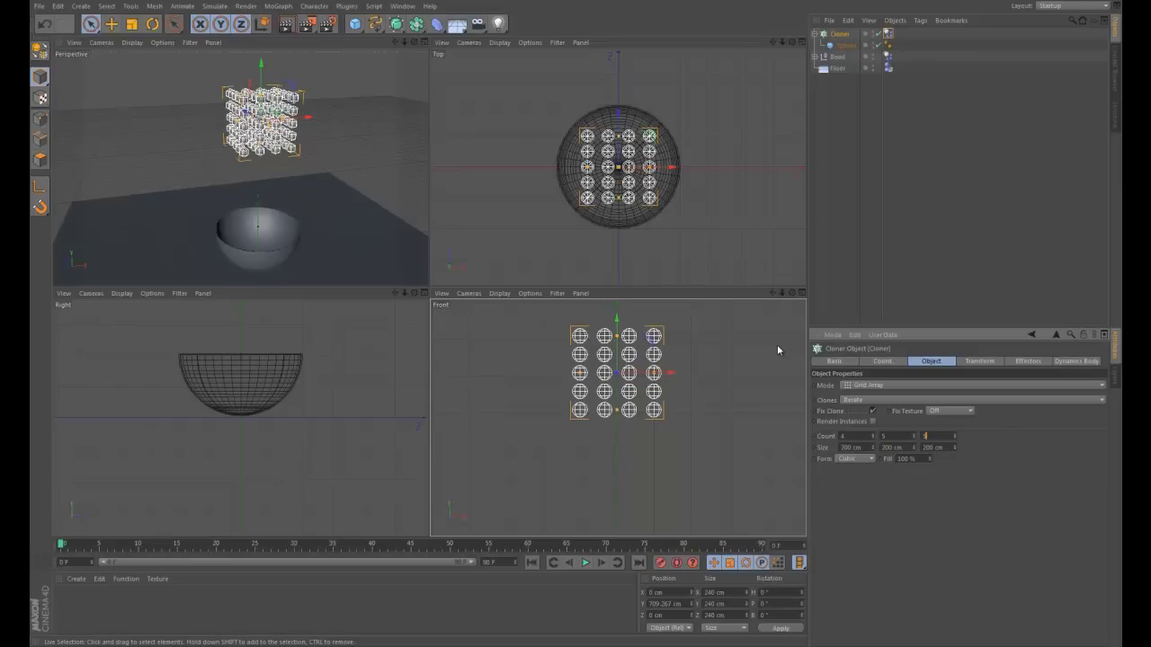
pyautogui.write('4')
pyautogui.press('Escape')
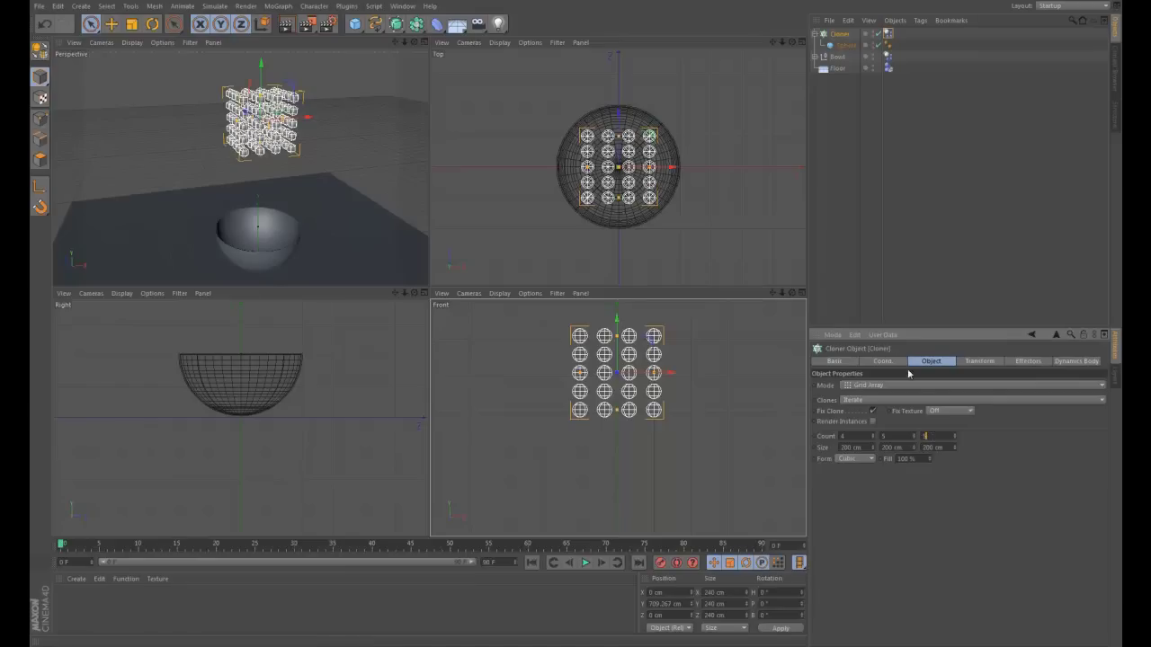
pyautogui.write('5')
pyautogui.press('Return')
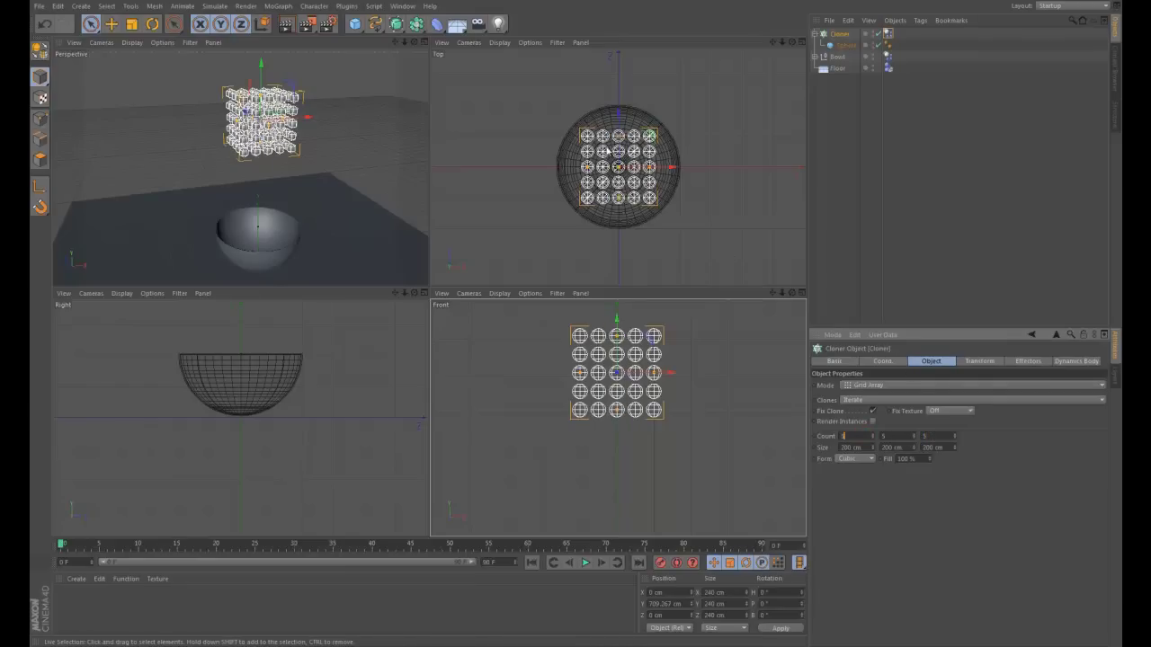
# Set the Cloner grid's Y size to 470 cm and Y count to 11, then test the simulation and rewind it
pyautogui.click(904, 447)
pyautogui.moveTo(772, 293); pyautogui.dragTo(775, 319)
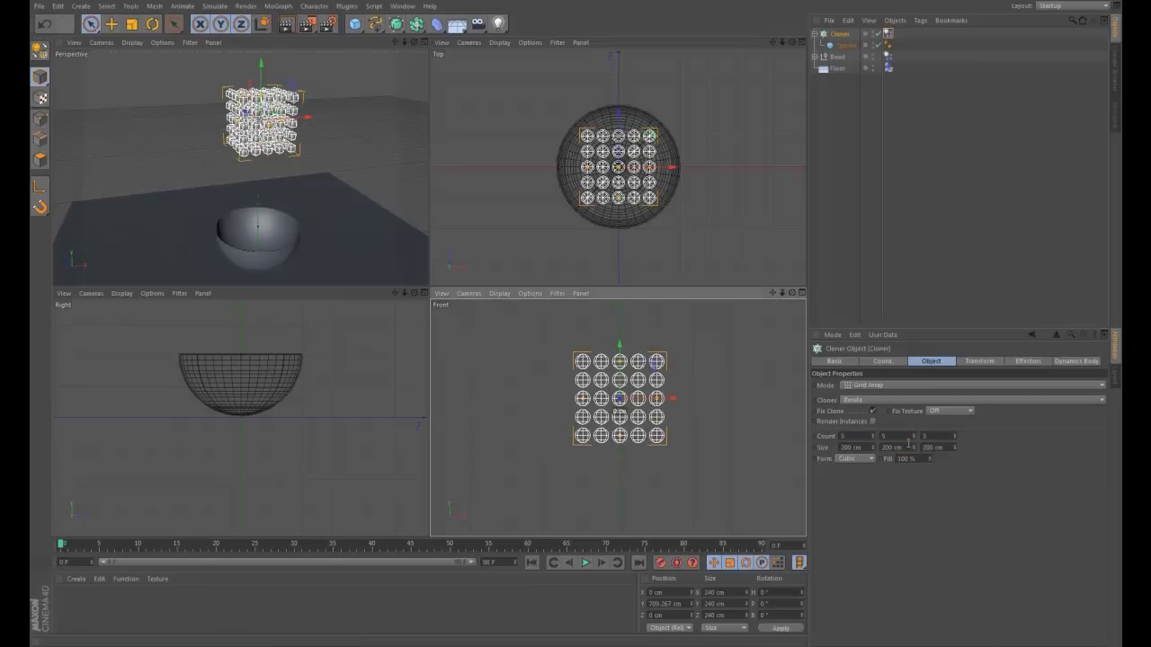
pyautogui.moveTo(916, 452); pyautogui.dragTo(913, 429)
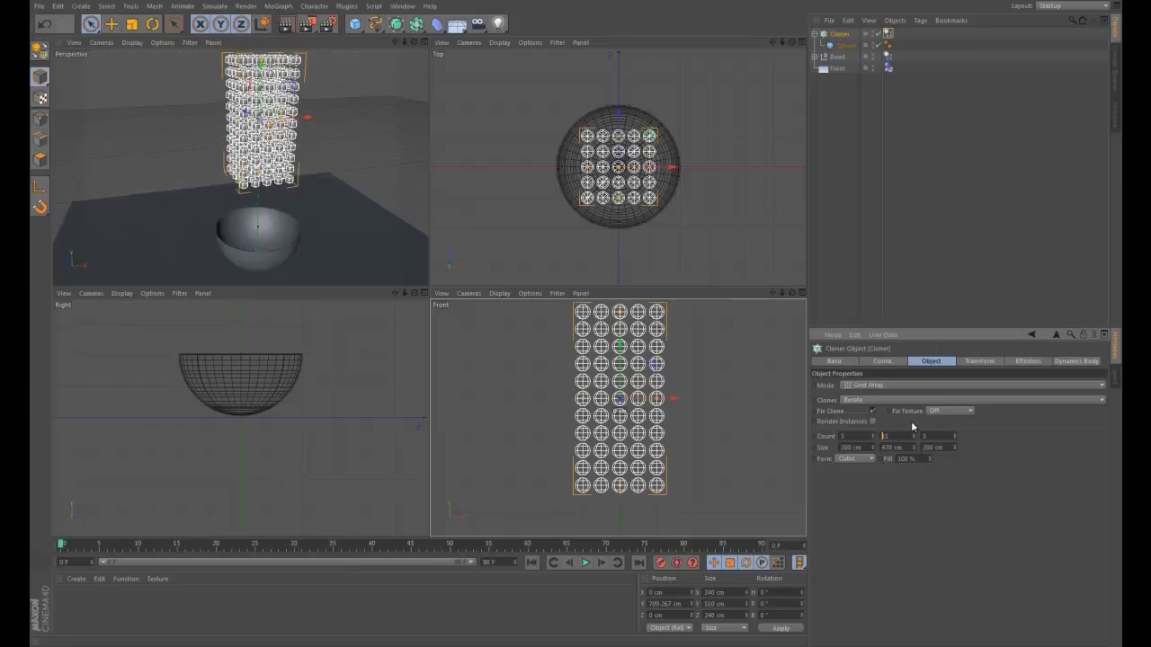
pyautogui.keyDown('alt'); pyautogui.moveTo(394, 51); pyautogui.dragTo(440, 76); pyautogui.keyUp('alt')
pyautogui.click(586, 566)
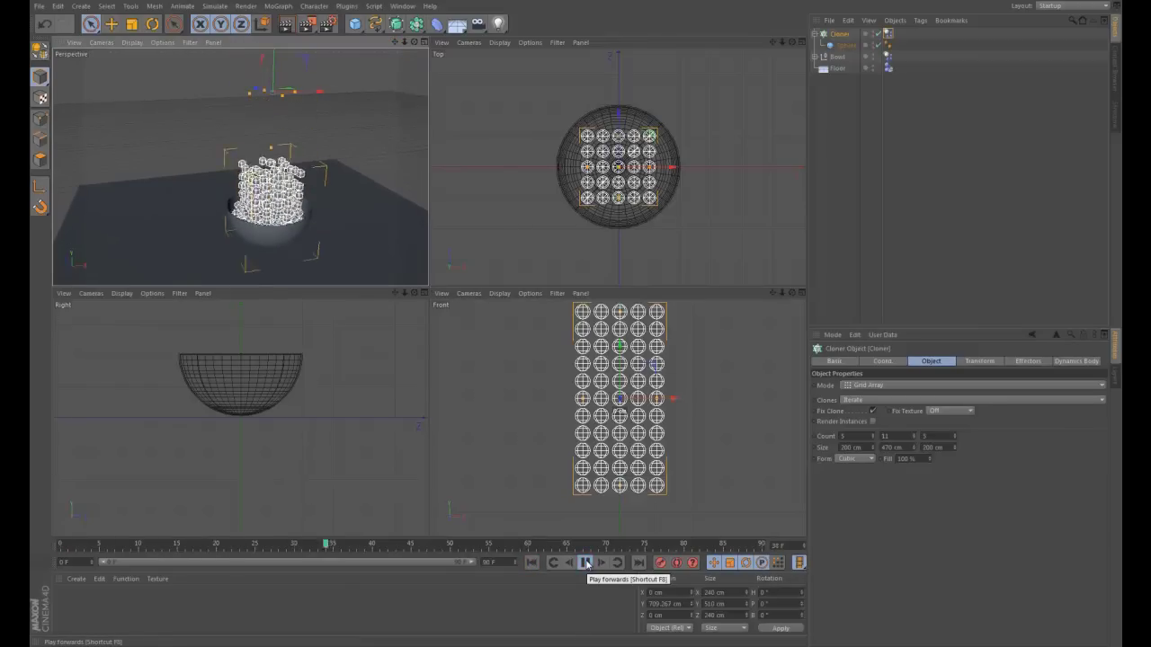
pyautogui.click(587, 563)
pyautogui.click(531, 563)
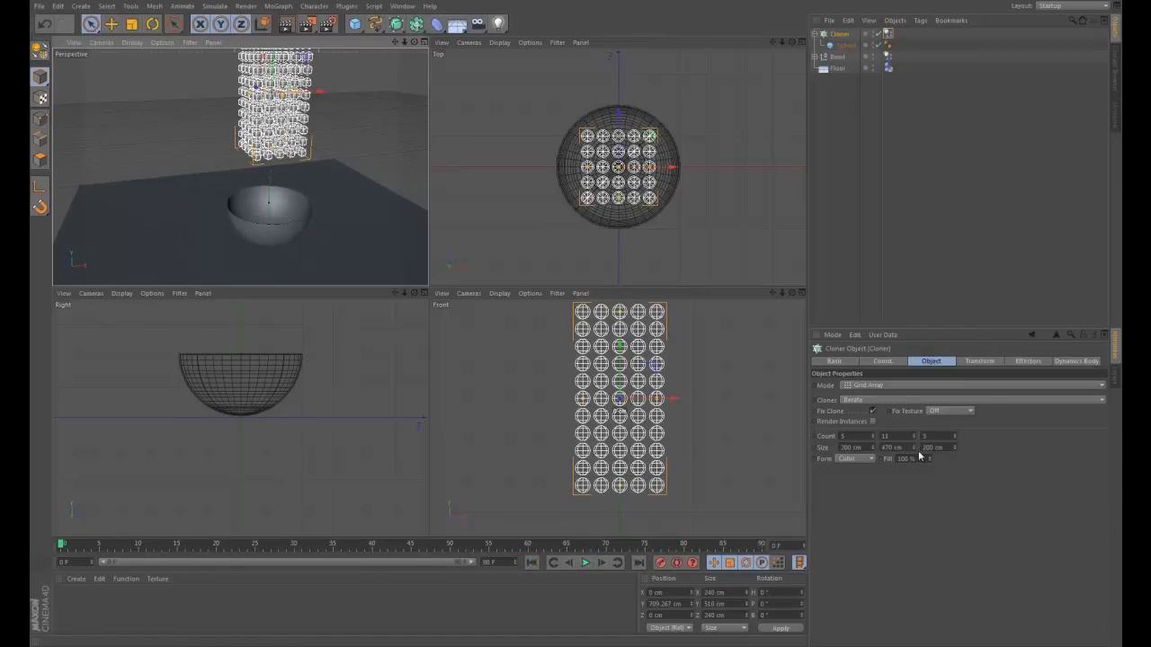
# Increase the Cloner grid's Y size to 500 cm and Y count to 12, then run the simulation and return to the first frame
pyautogui.moveTo(915, 445); pyautogui.dragTo(917, 447)
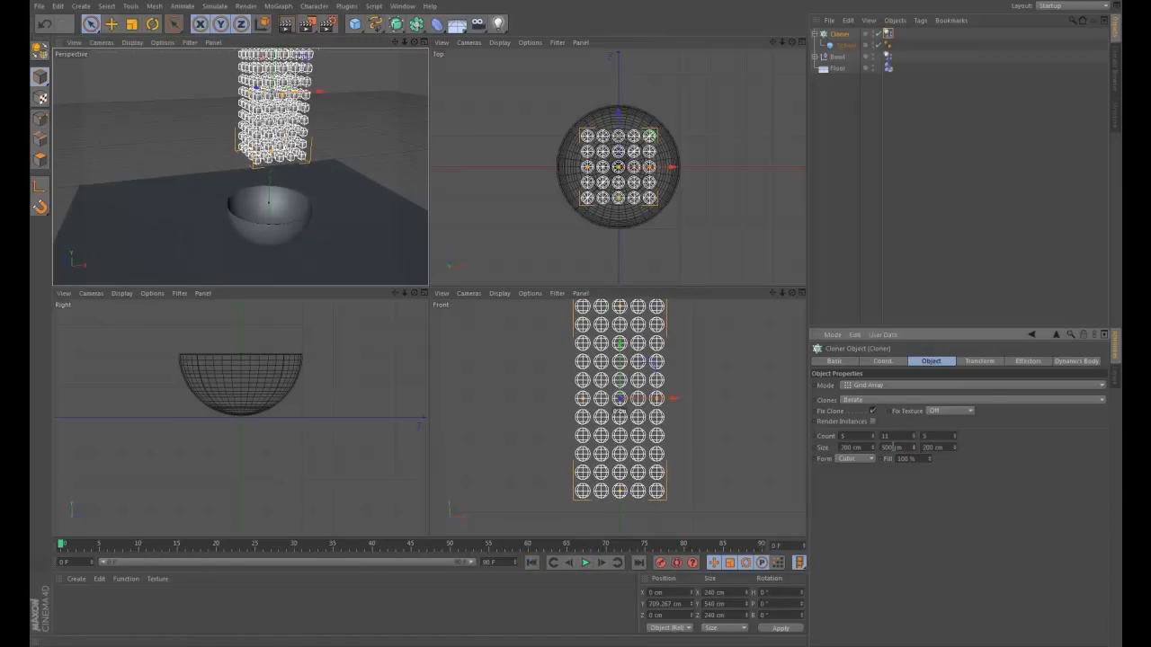
pyautogui.click(914, 434)
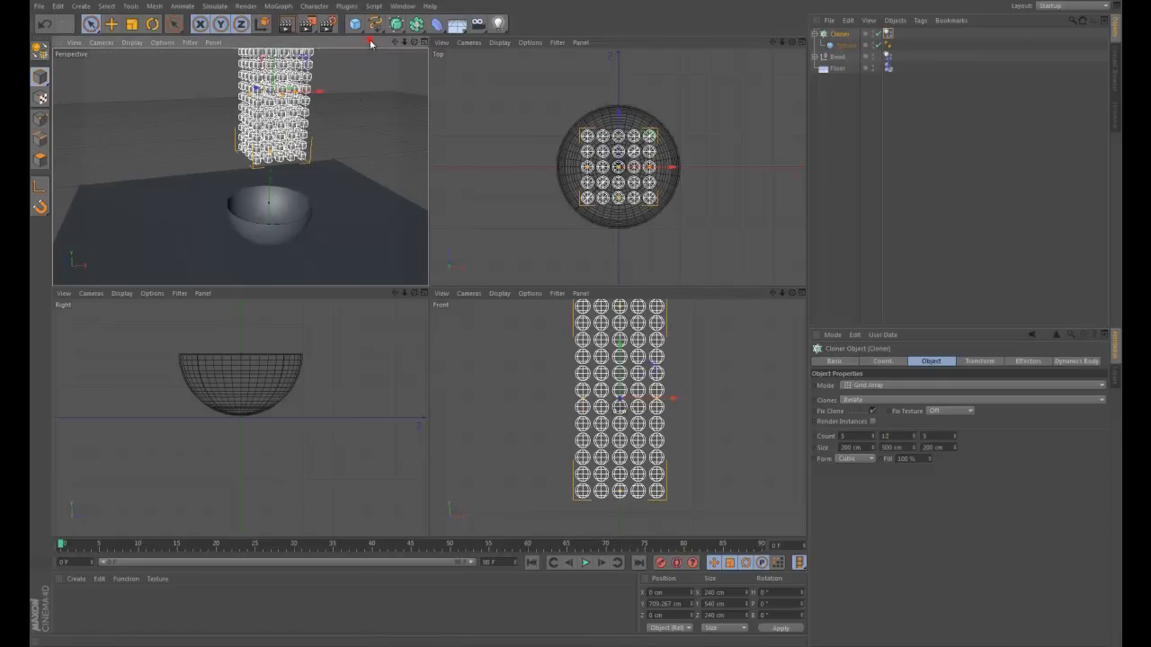
pyautogui.click(424, 43)
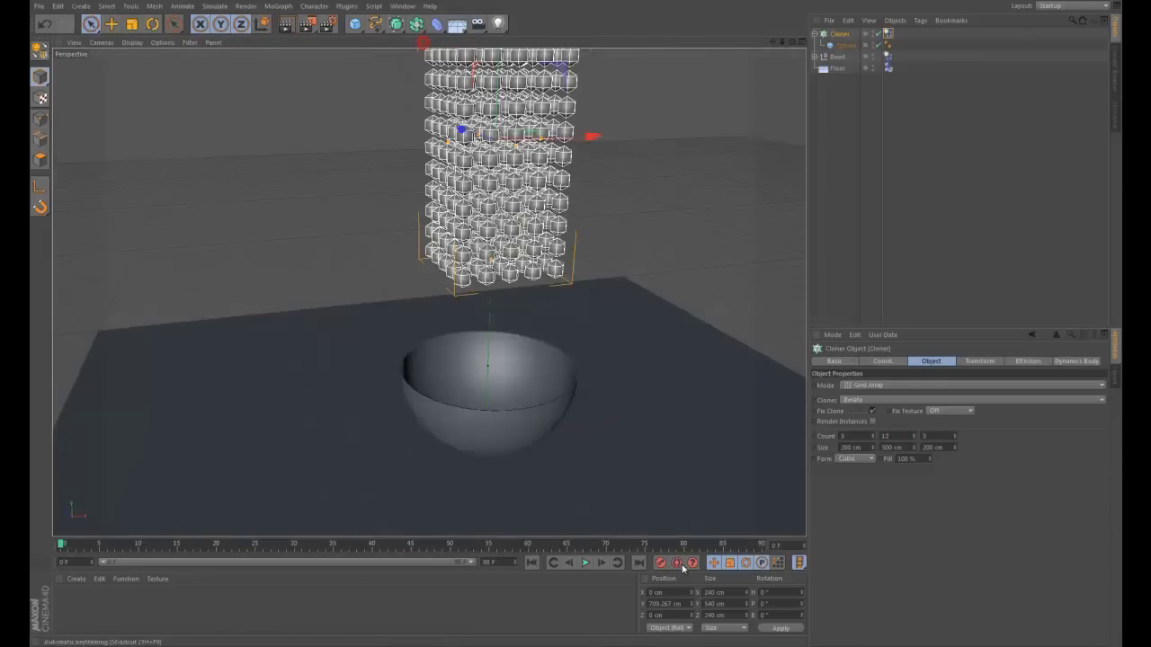
pyautogui.click(586, 563)
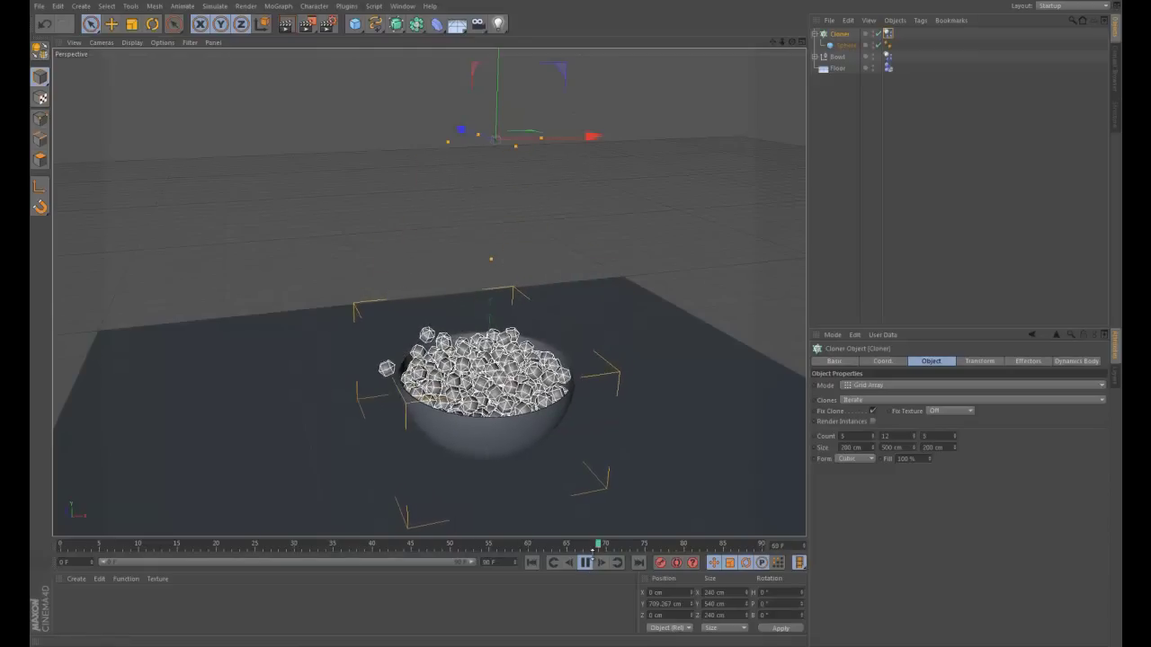
pyautogui.click(536, 563)
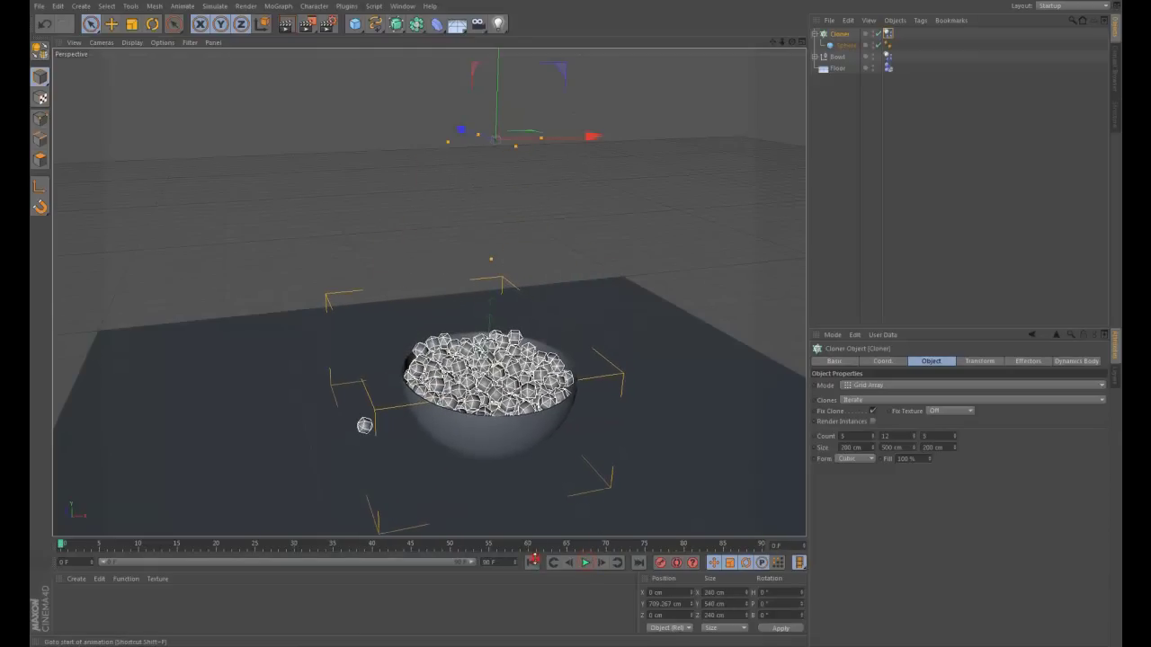
# Raise the Cloner grid higher above the bowl to about Y 1348 cm
pyautogui.moveTo(772, 44); pyautogui.dragTo(779, 44)
pyautogui.click(792, 43)
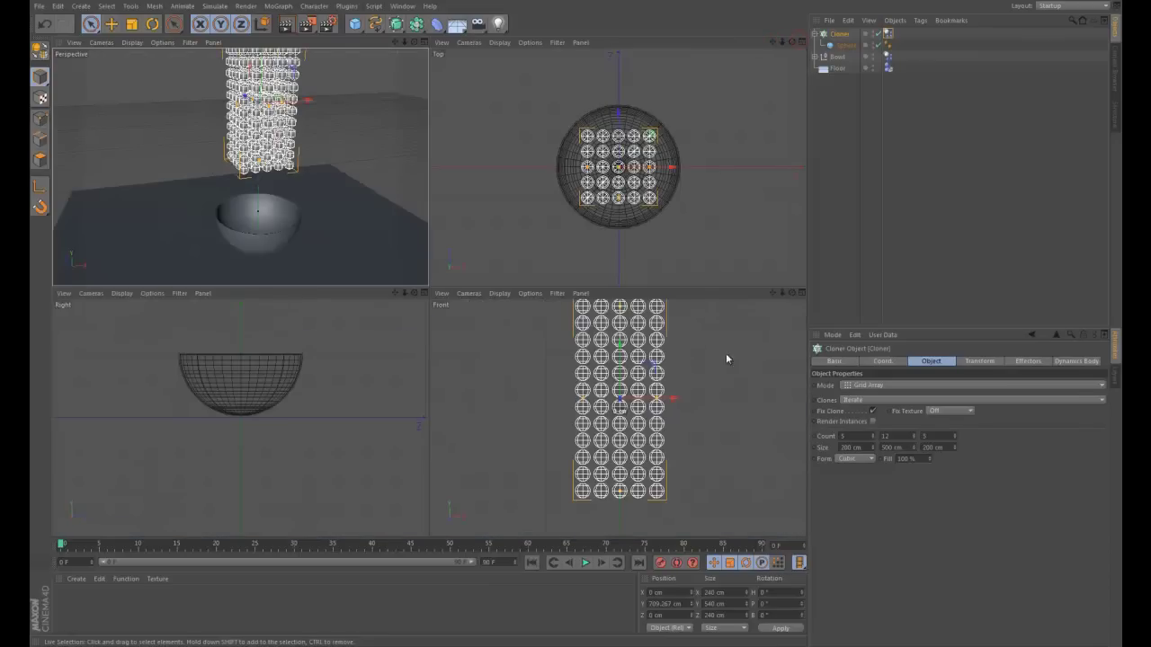
pyautogui.scroll(-4, 566, 322)
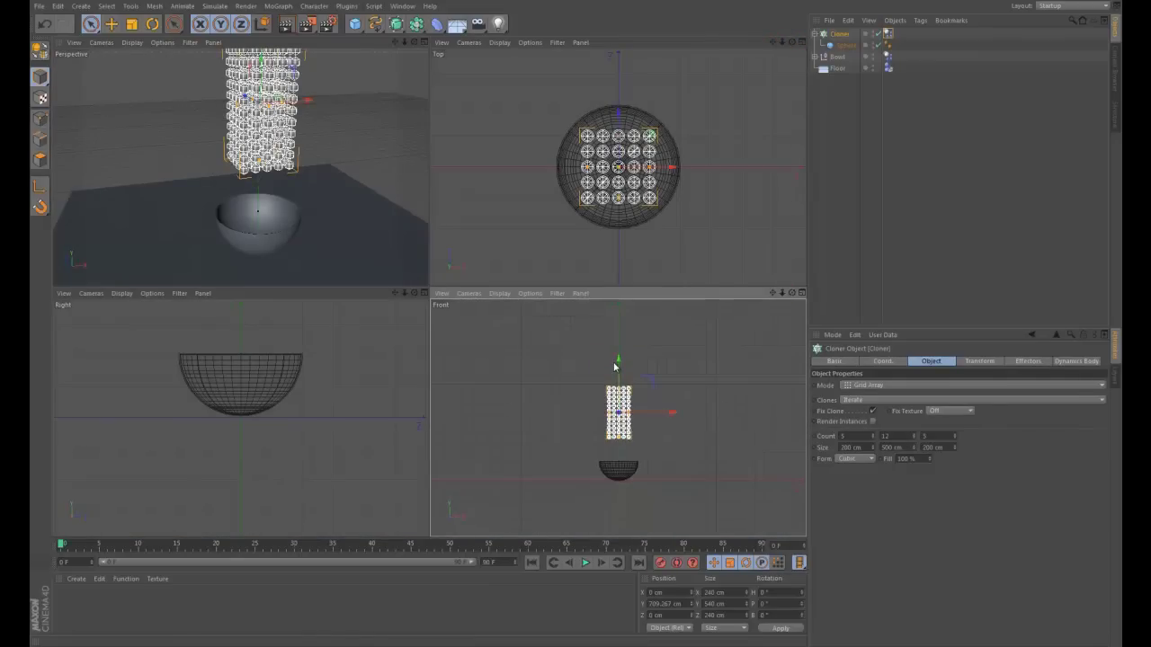
pyautogui.moveTo(619, 361); pyautogui.dragTo(616, 308)
pyautogui.click(322, 293)
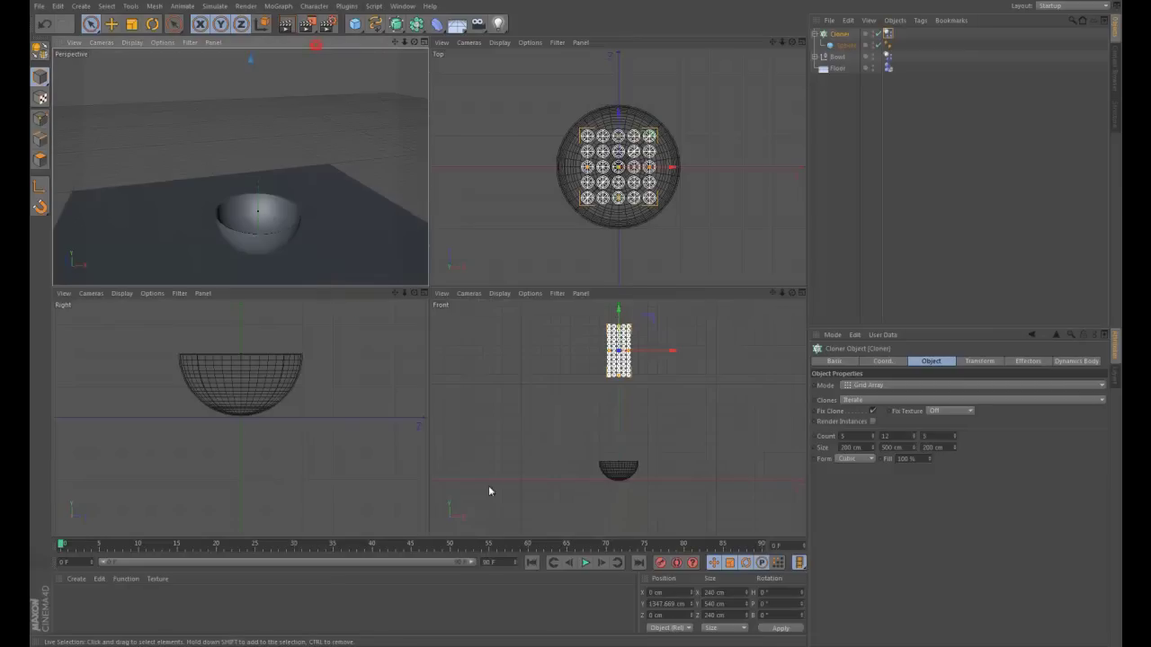
# Test the drop from the raised position, rewind to the first frame and enlarge the Front view
pyautogui.click(584, 563)
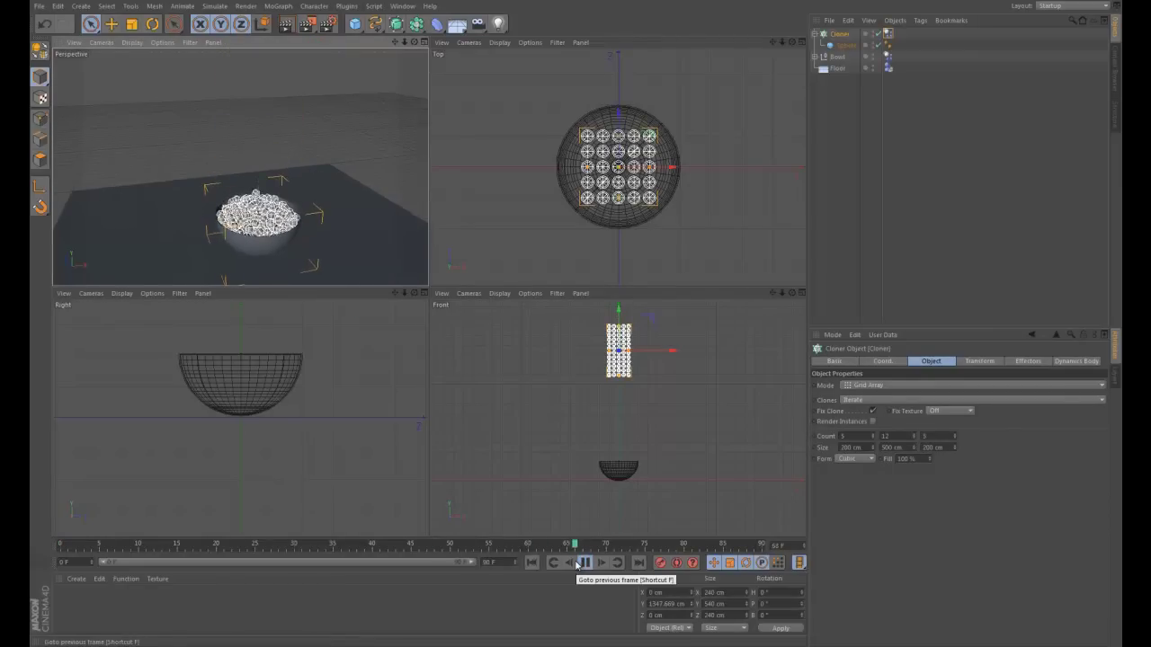
pyautogui.click(584, 563)
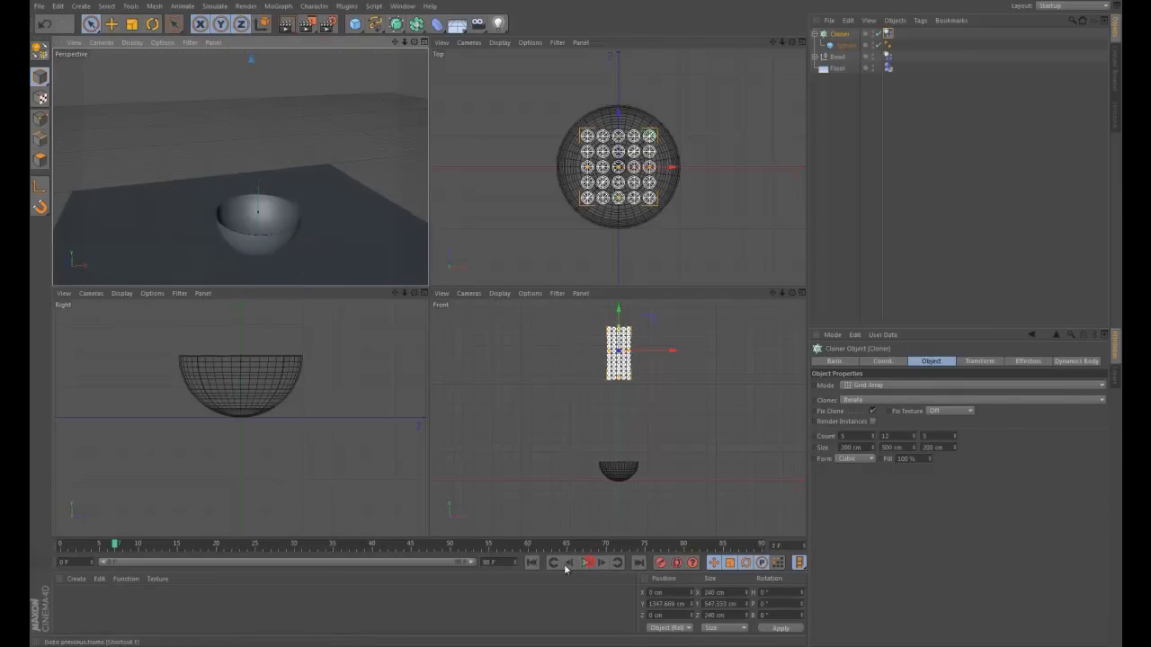
pyautogui.click(531, 564)
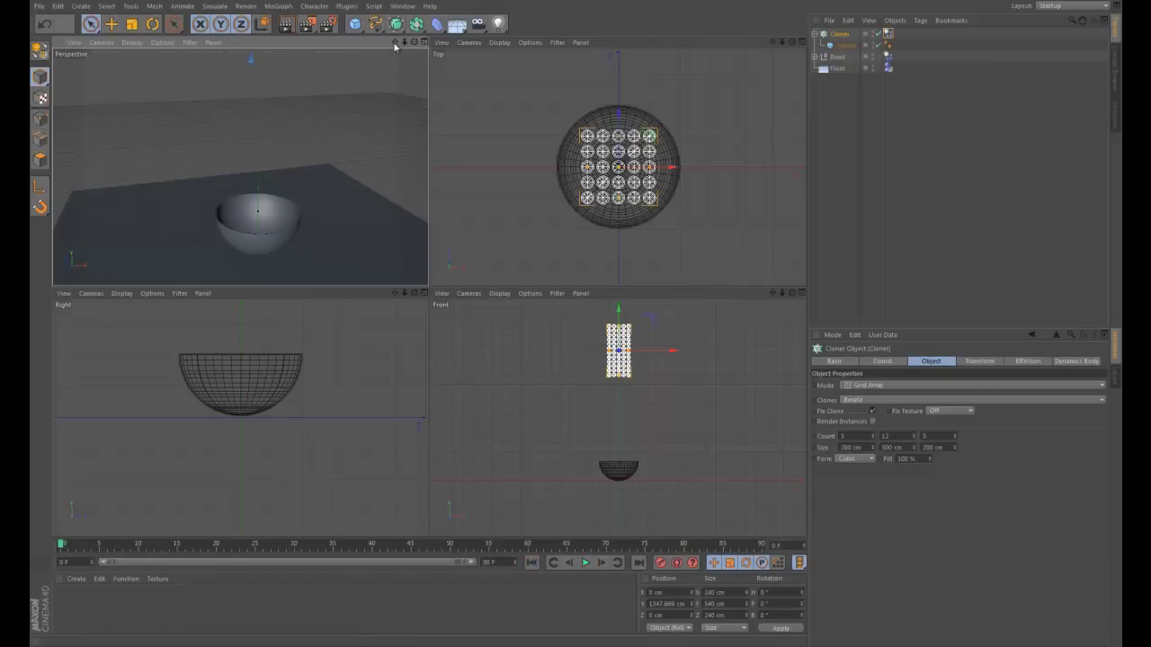
pyautogui.click(804, 293)
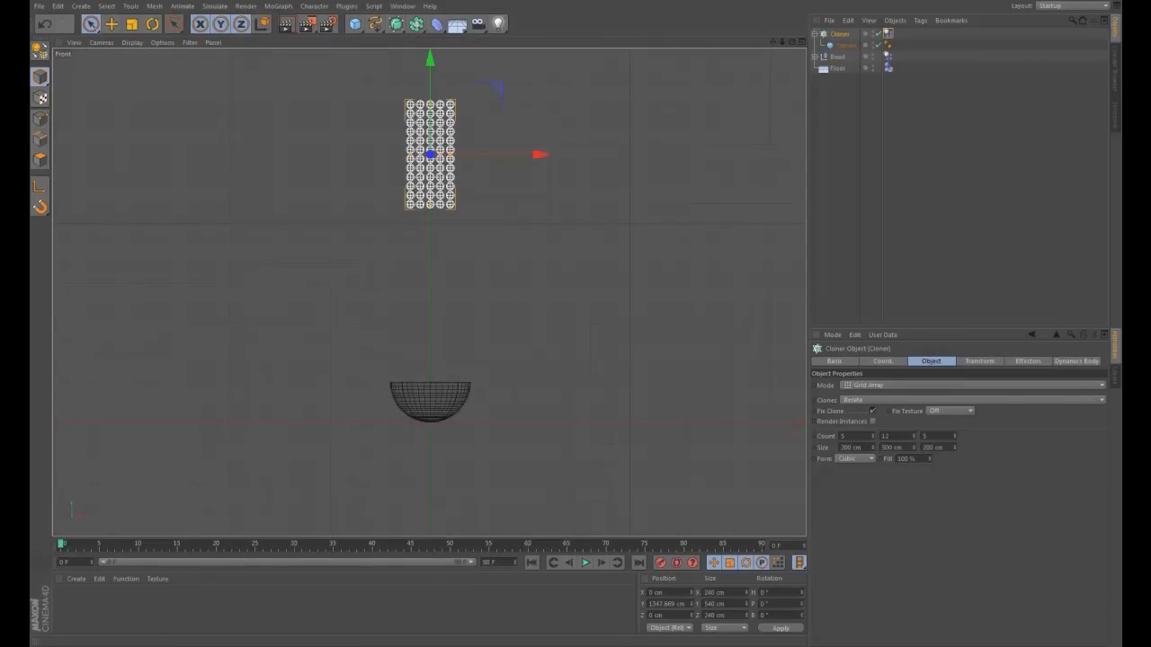
pyautogui.click(353, 25)
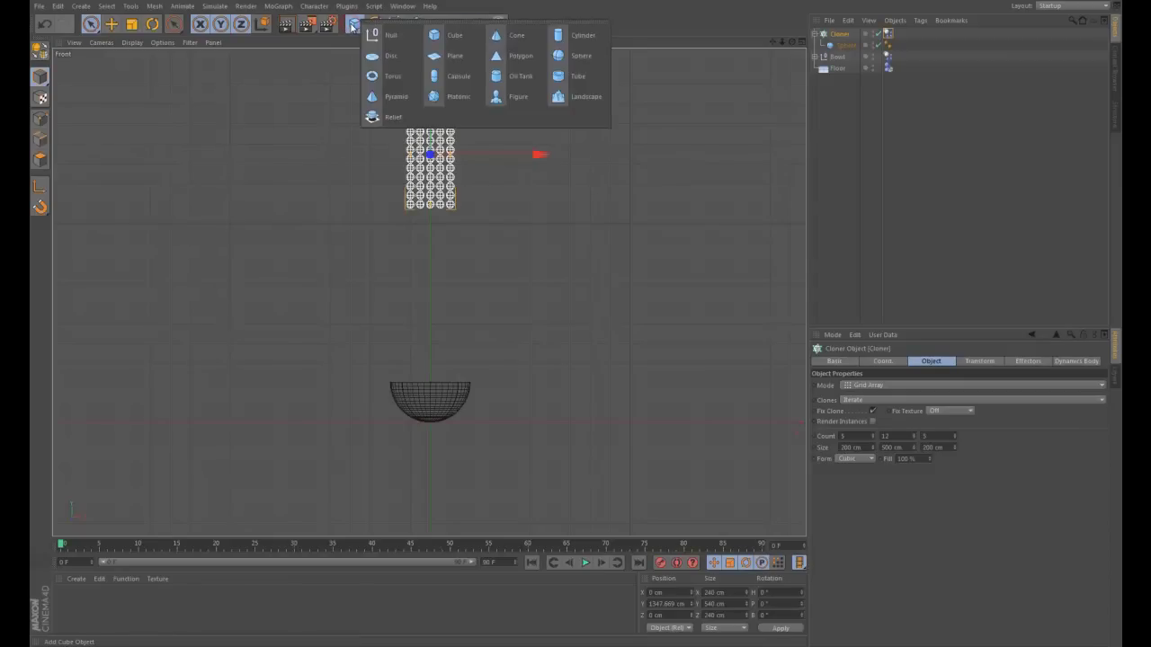
pyautogui.click(519, 57)
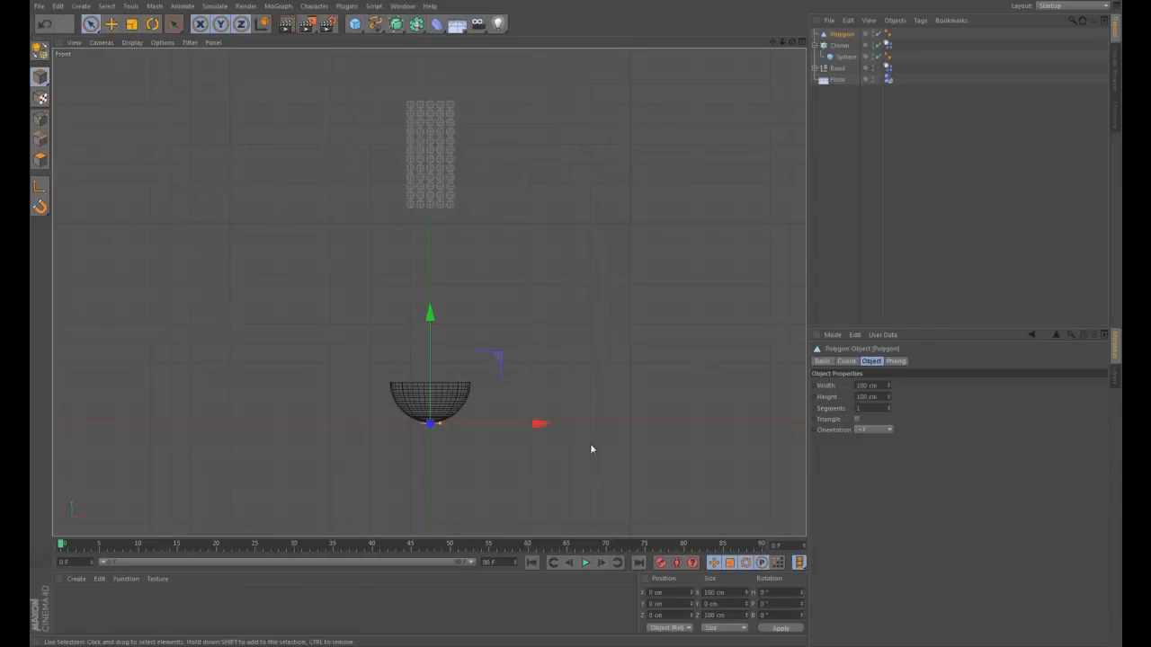
pyautogui.hotkey('ctrl', 'z')
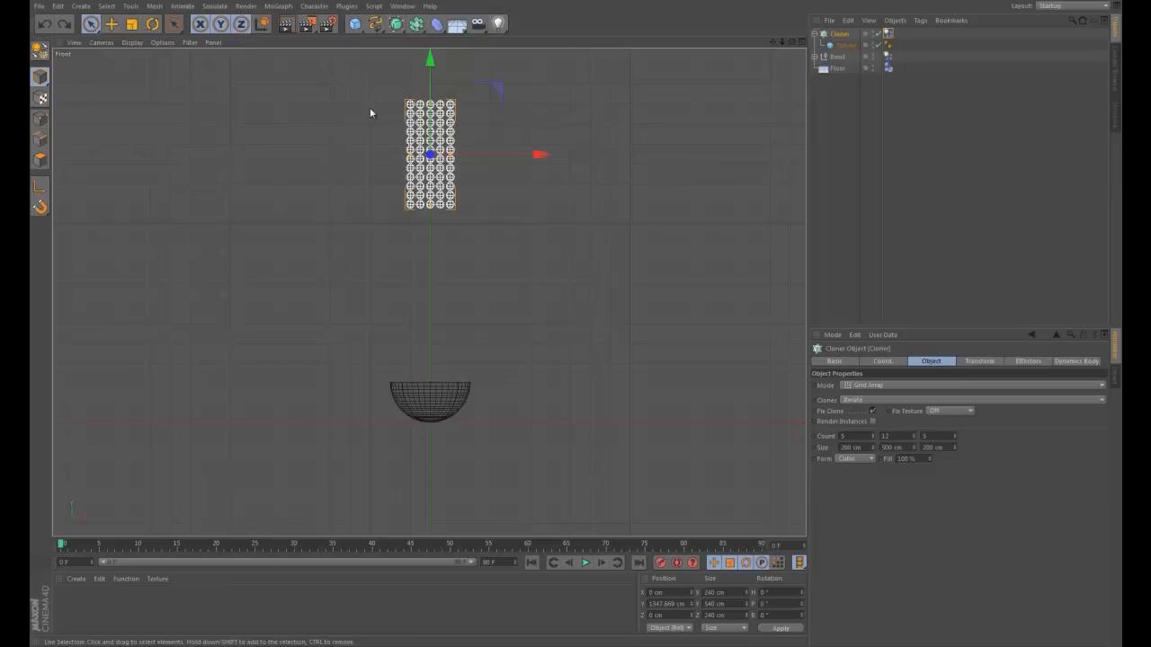
# Add a cone at the lower end of the sphere grid, at about Y 1116 cm, with about 230 cm bottom radius and 341 cm height
pyautogui.click(377, 25)
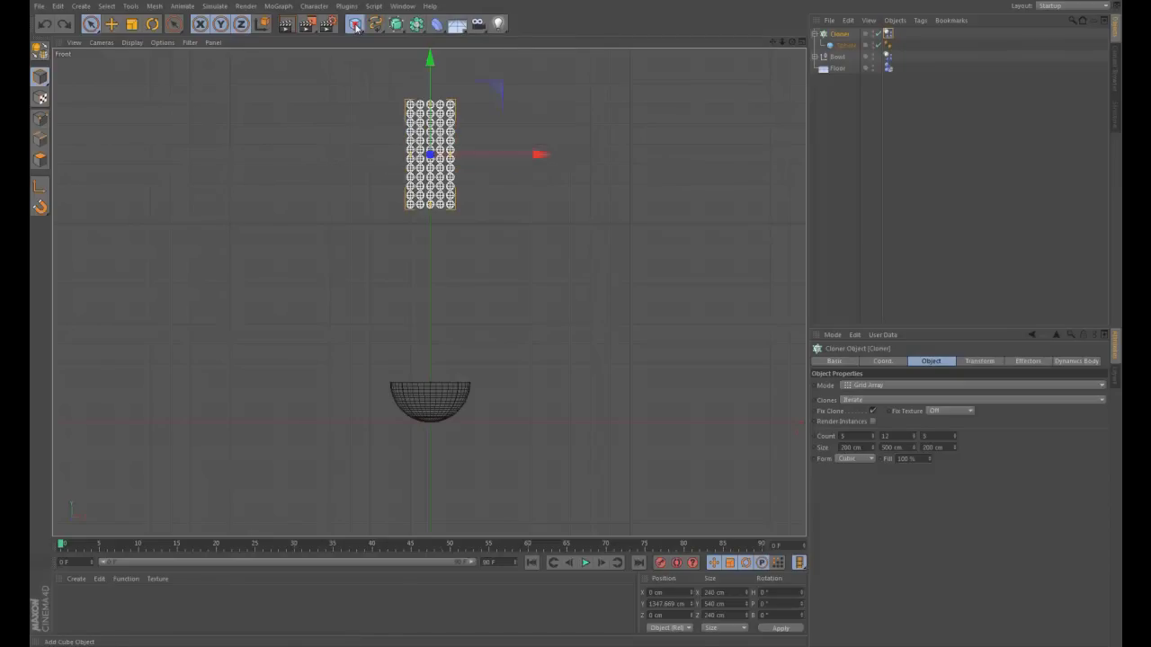
pyautogui.click(356, 24)
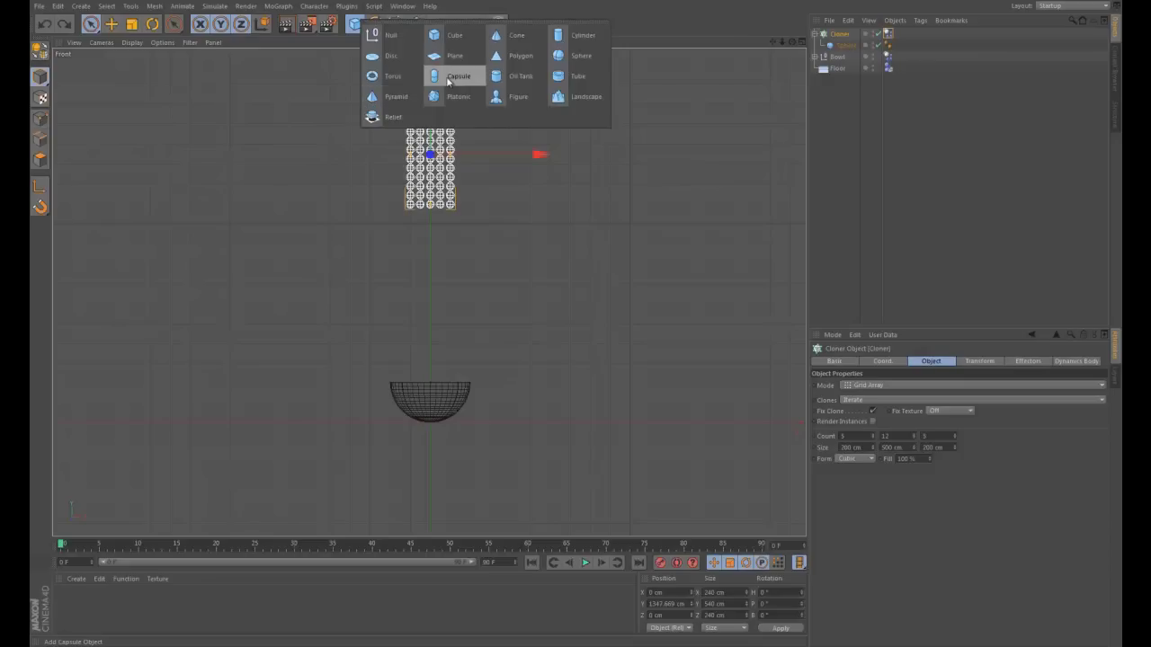
pyautogui.click(506, 36)
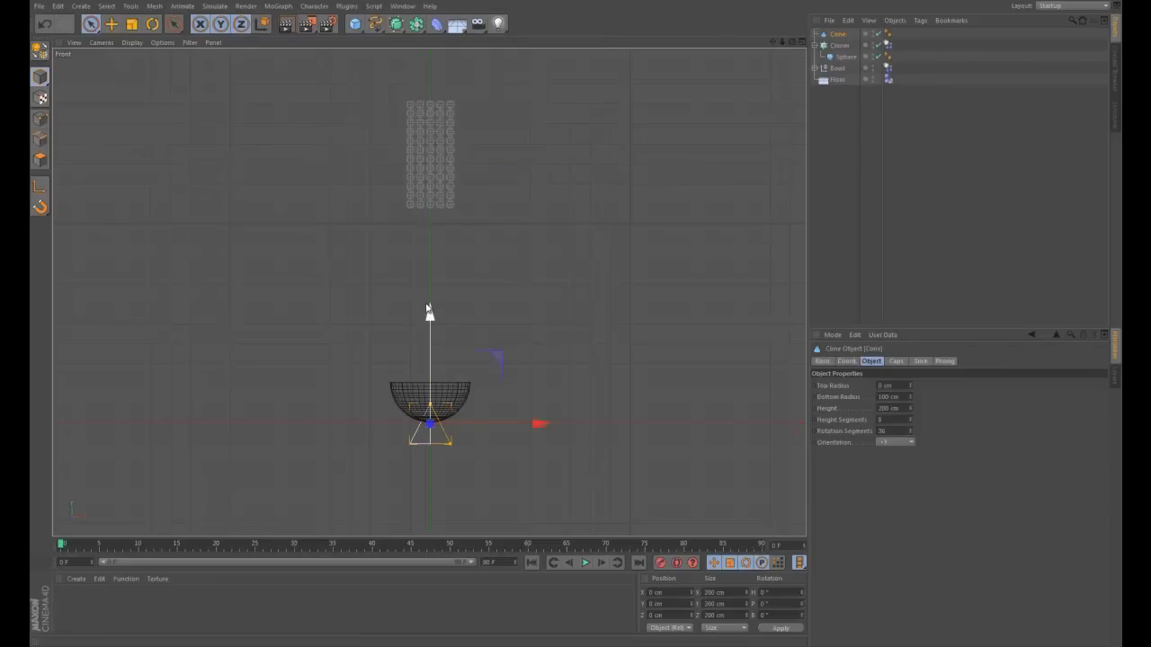
pyautogui.moveTo(429, 322); pyautogui.dragTo(430, 104)
pyautogui.moveTo(447, 221); pyautogui.dragTo(474, 224)
pyautogui.moveTo(431, 185); pyautogui.dragTo(431, 171)
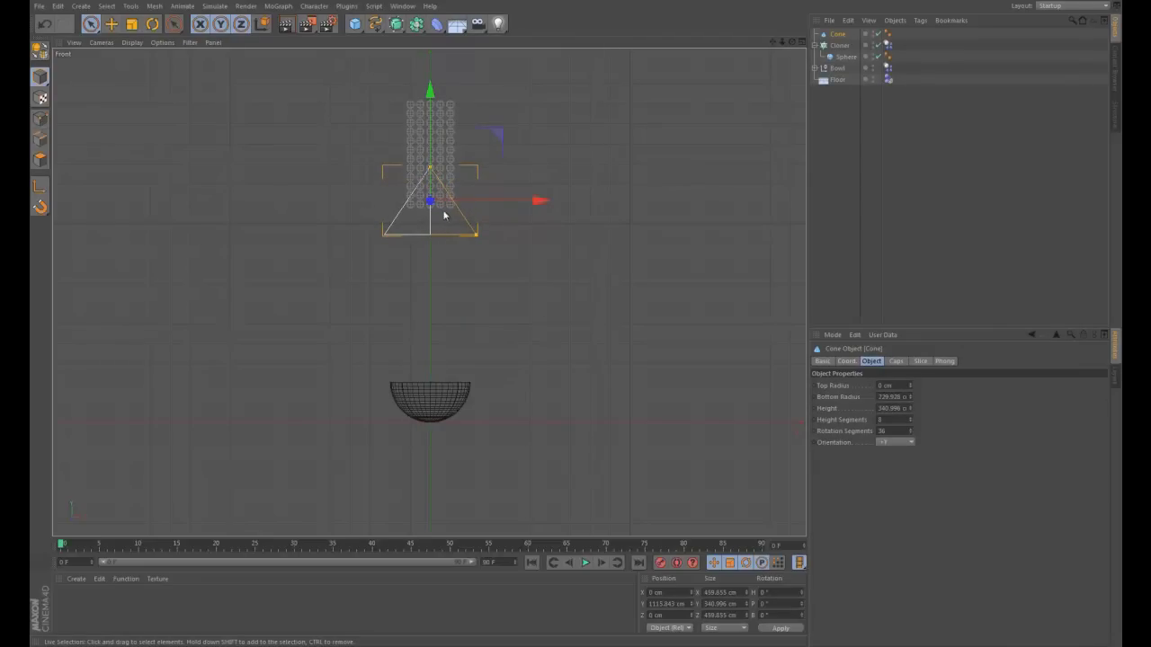
# Rotate the cone -180° in bank so its tip points down at the bowl, and lower it to about Y 1022 cm
pyautogui.press('r')
pyautogui.moveTo(405, 146); pyautogui.dragTo(462, 278)
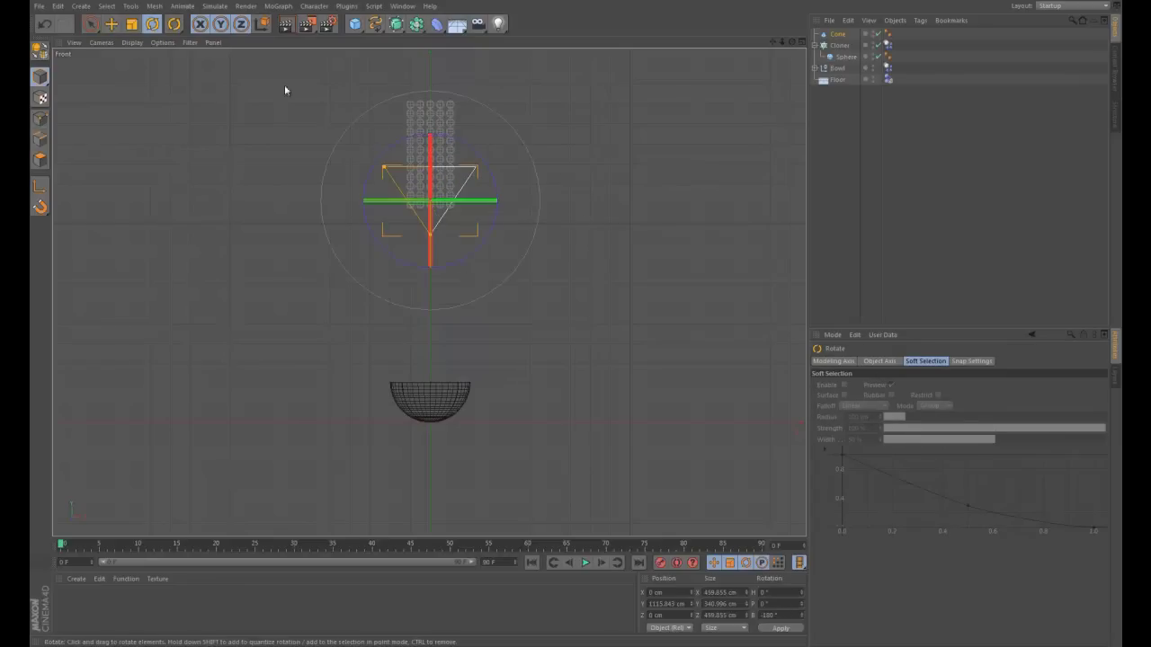
pyautogui.click(90, 24)
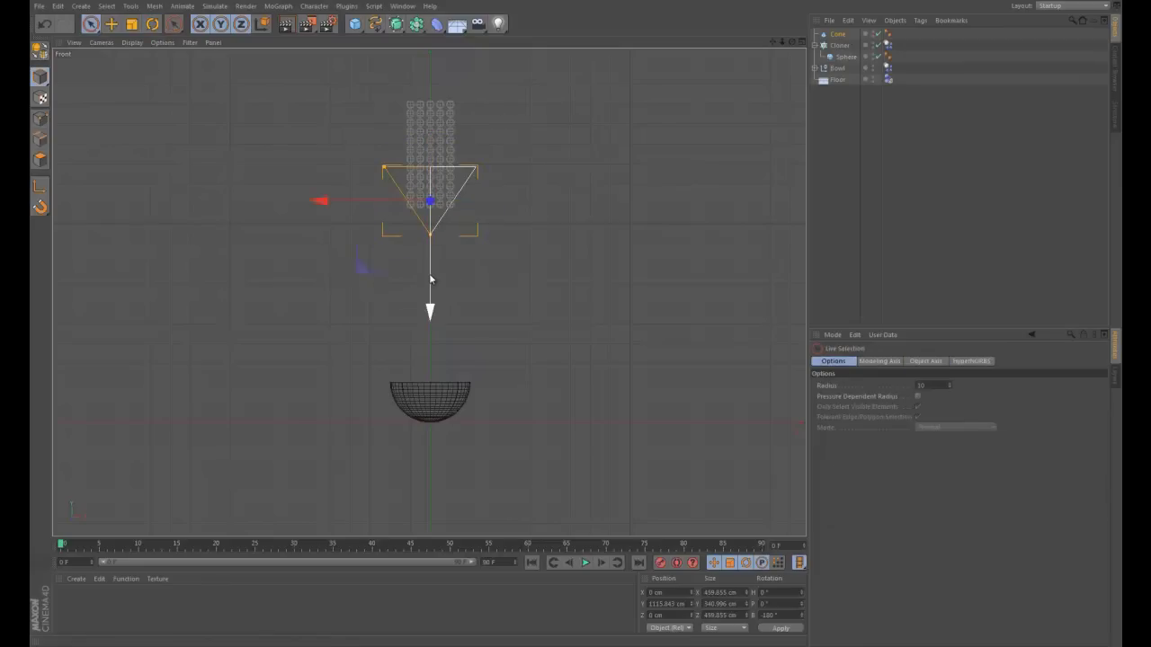
pyautogui.moveTo(431, 288); pyautogui.dragTo(429, 309)
# Convert the cone into an editable polygon object and switch to Polygon mode
pyautogui.click(832, 36)
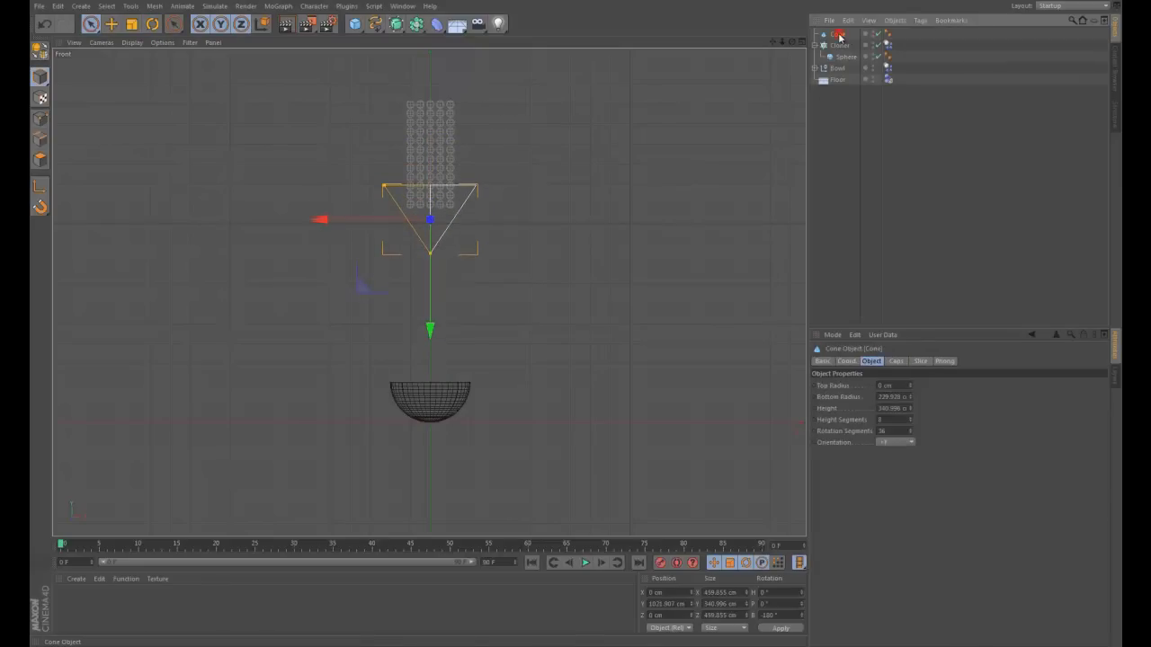
pyautogui.press('c')
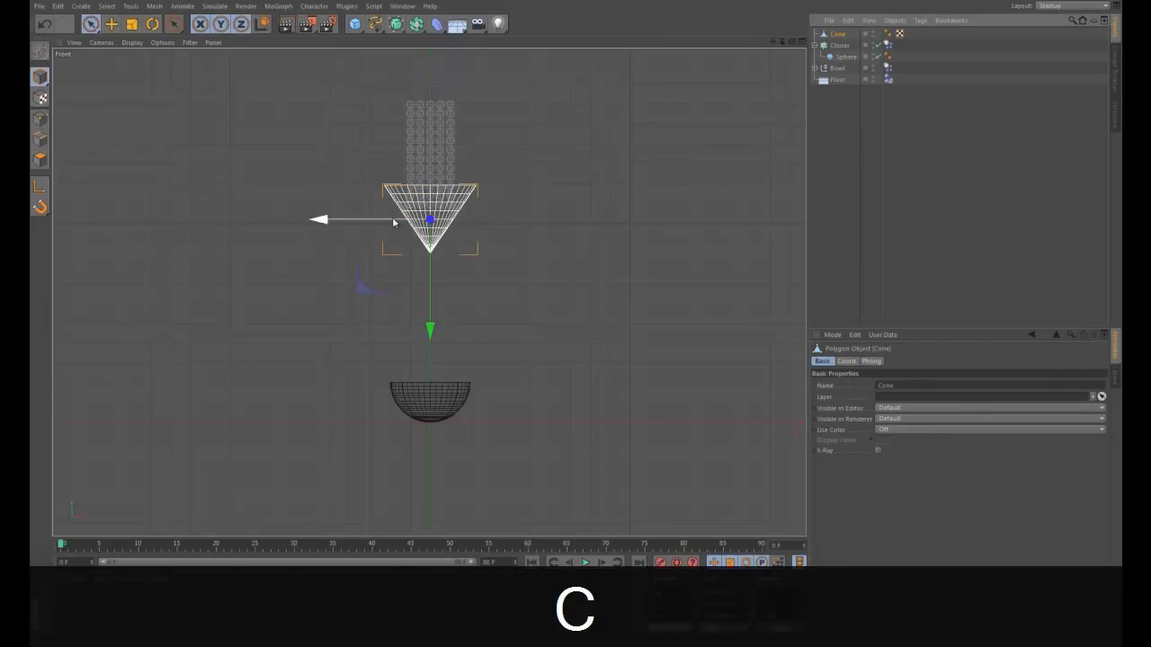
pyautogui.click(39, 160)
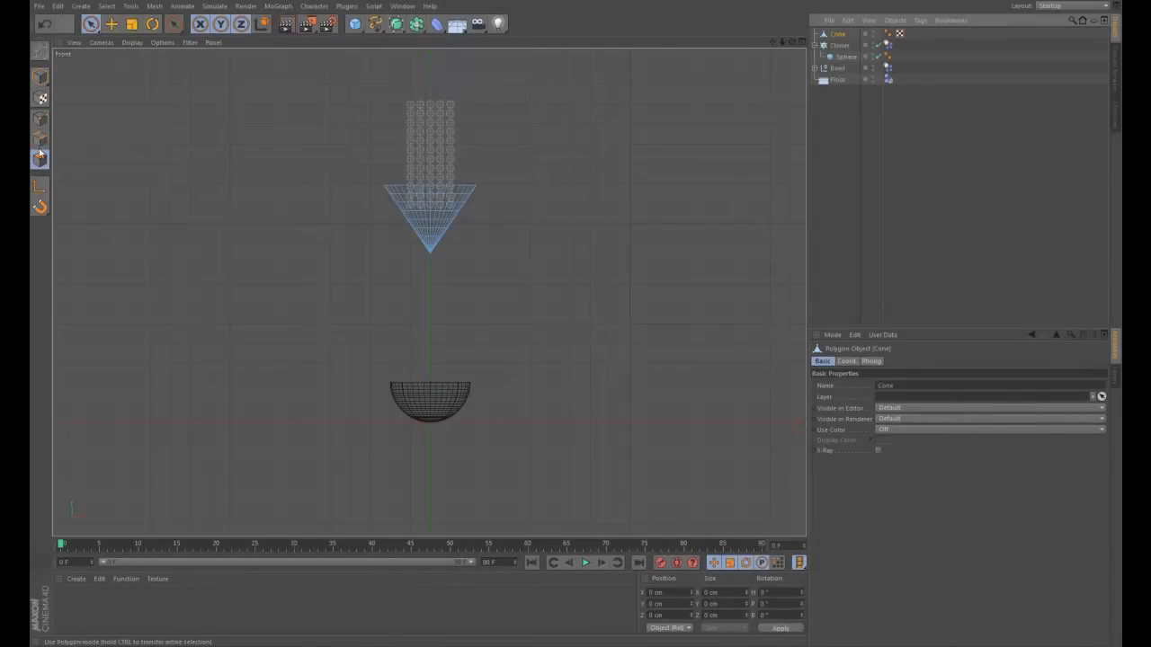
# Cut off the cone's lower tip by rectangle-selecting its polygons, including hidden ones, and deleting them
pyautogui.click(91, 25)
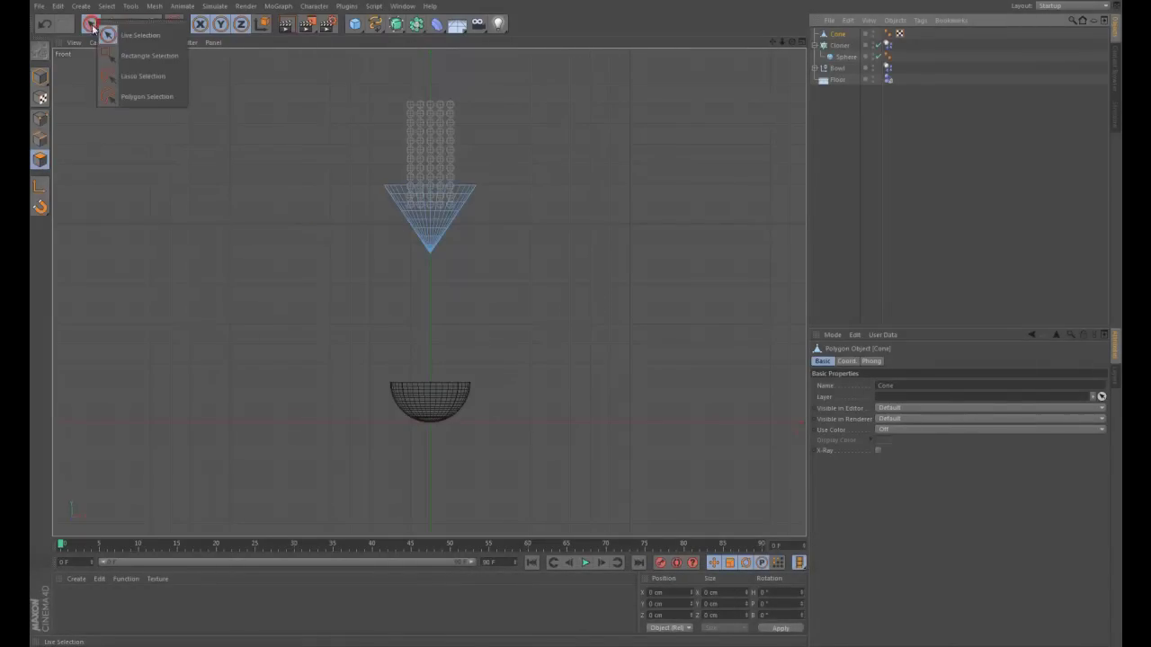
pyautogui.click(129, 56)
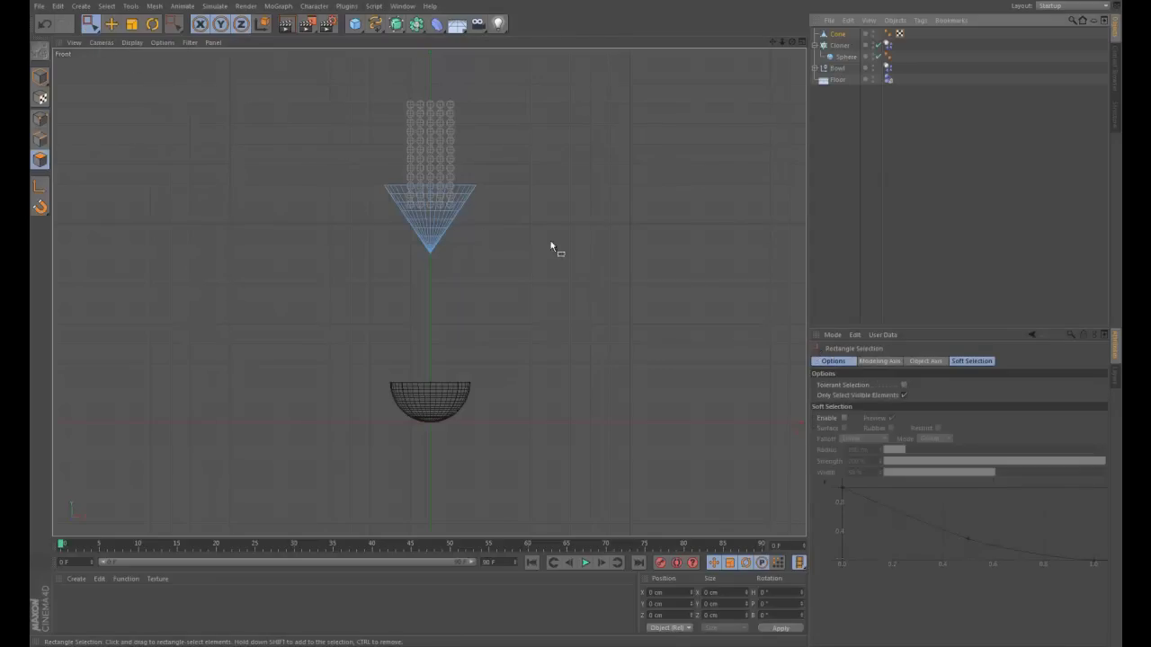
pyautogui.click(904, 394)
pyautogui.moveTo(475, 266); pyautogui.dragTo(393, 223)
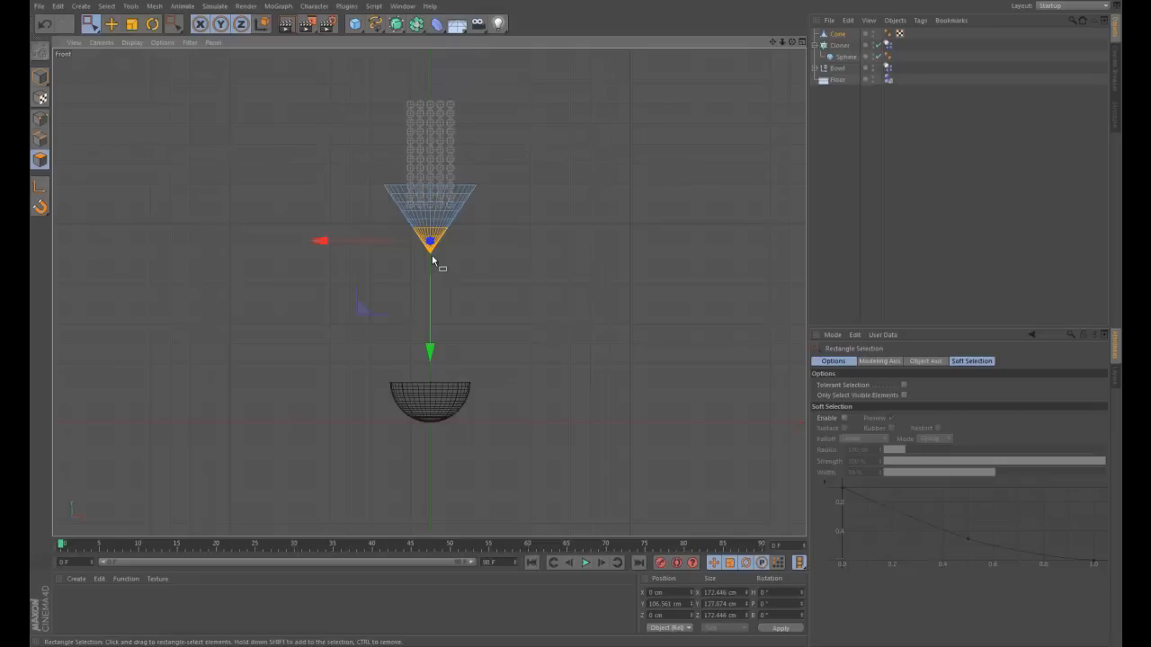
pyautogui.click(597, 251)
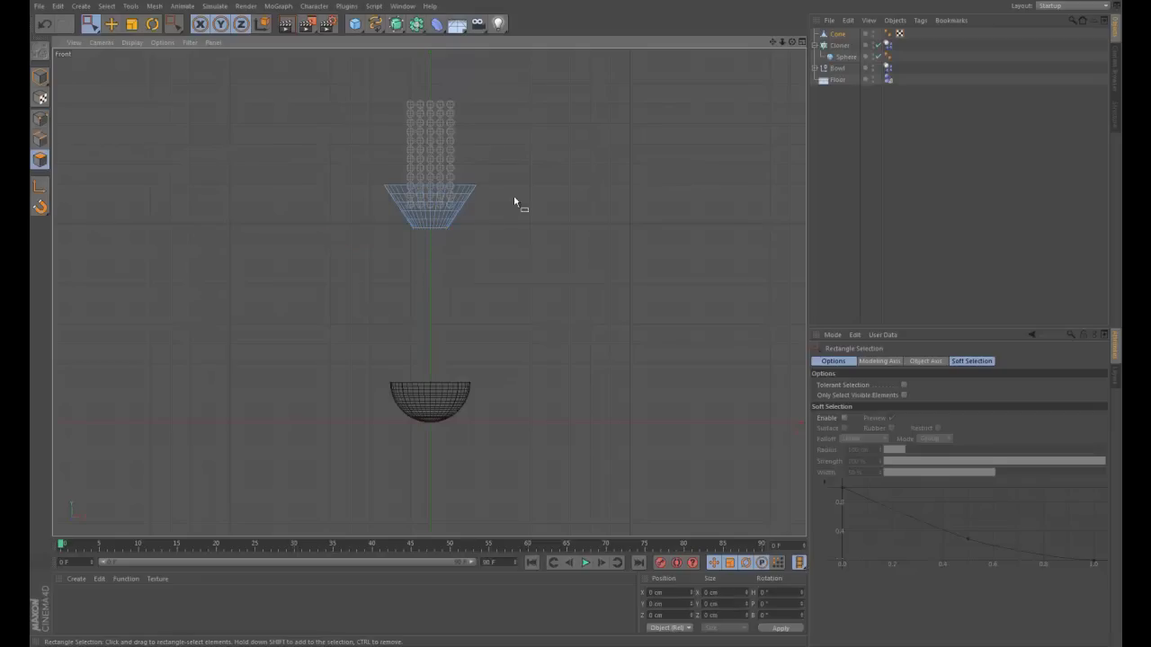
# Loop-select the outer and inner cap polygons across the cone's wide end and delete them to open the funnel
pyautogui.click(802, 43)
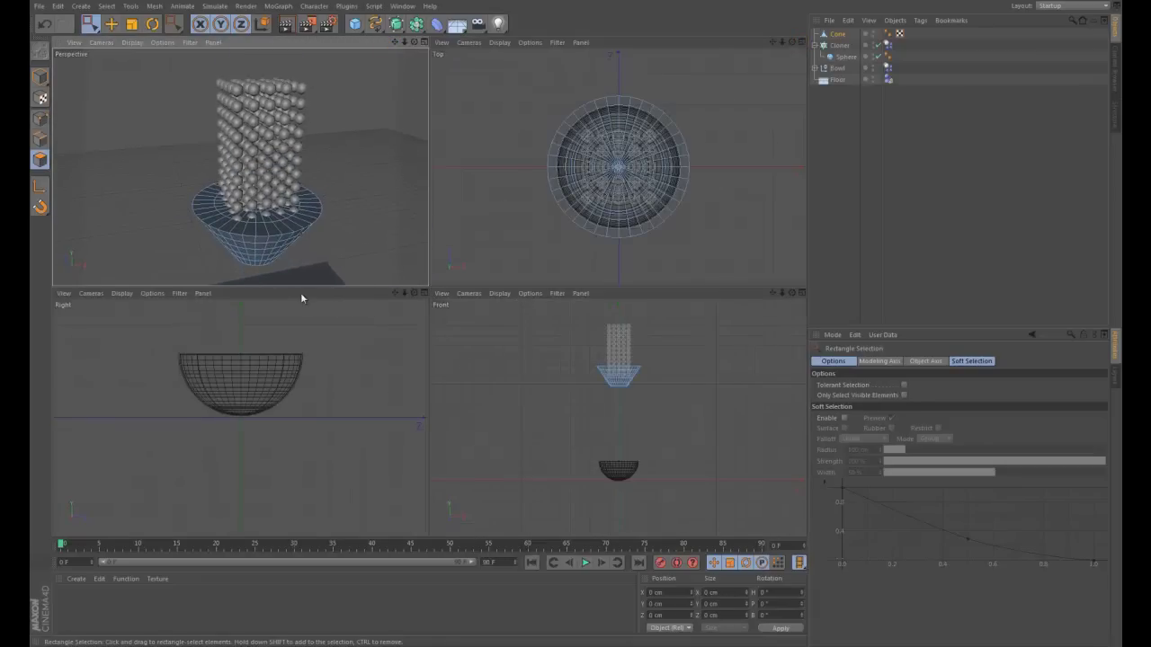
pyautogui.click(87, 24)
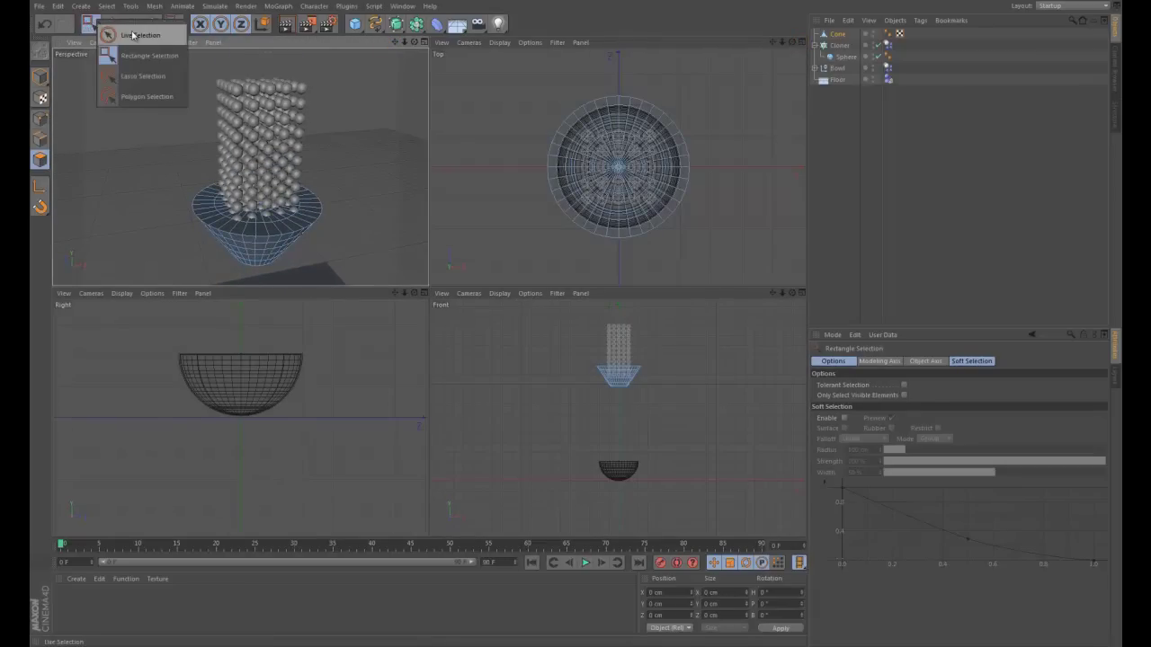
pyautogui.click(135, 35)
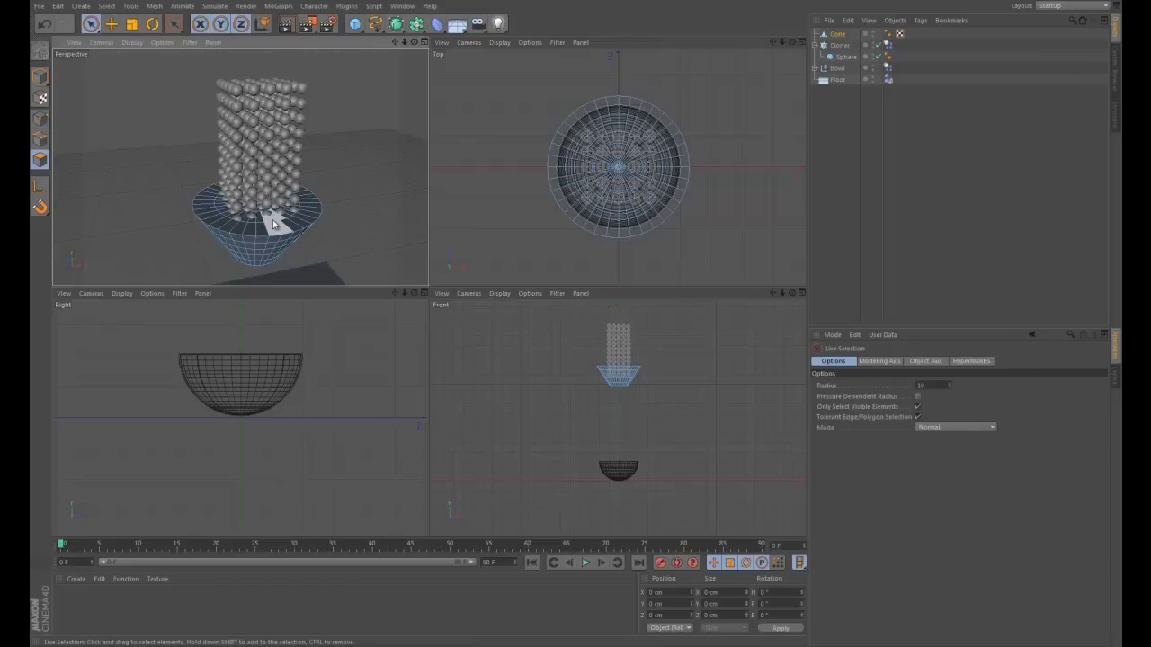
pyautogui.press('u')
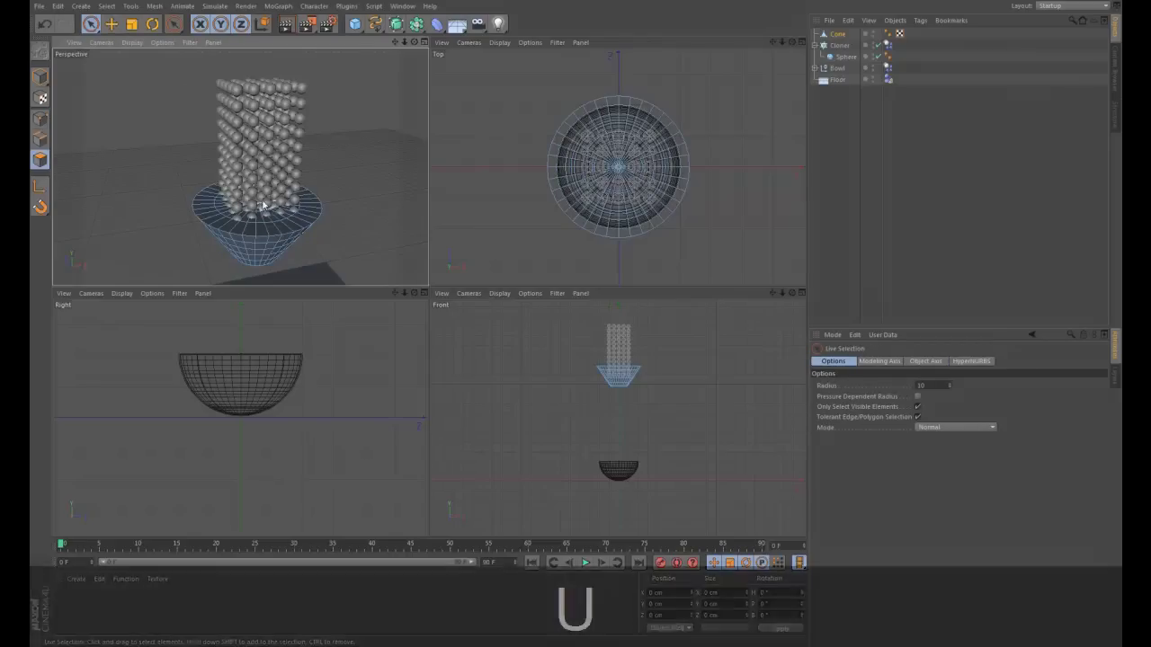
pyautogui.press('l')
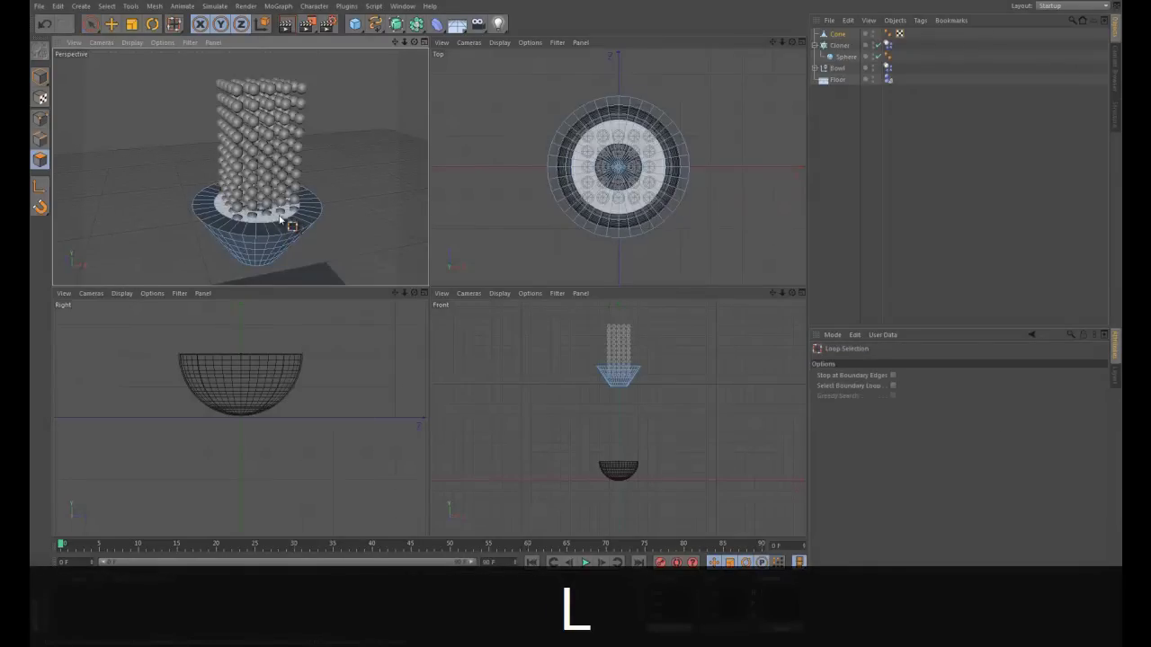
pyautogui.click(641, 207)
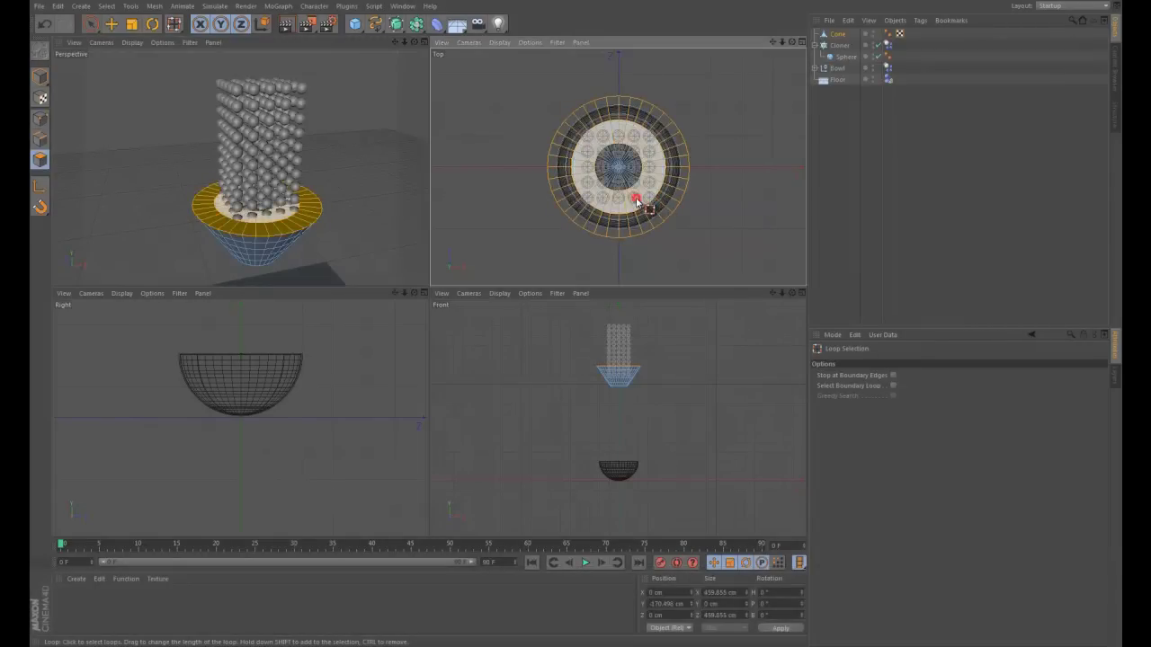
pyautogui.click(620, 176)
pyautogui.press('Delete')
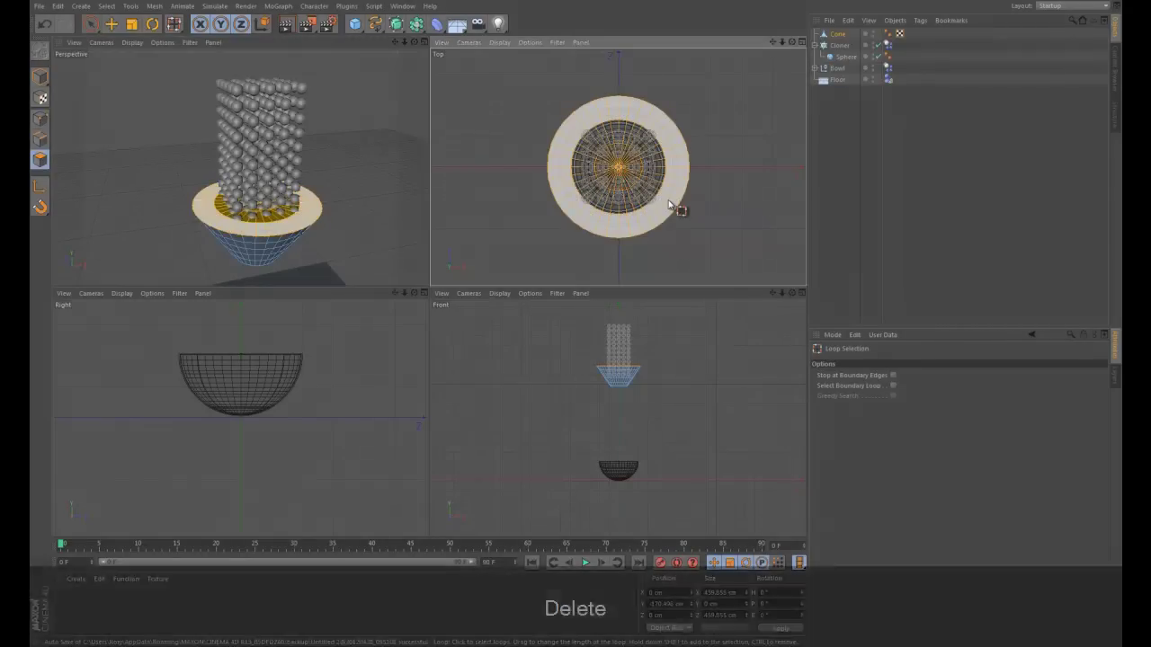
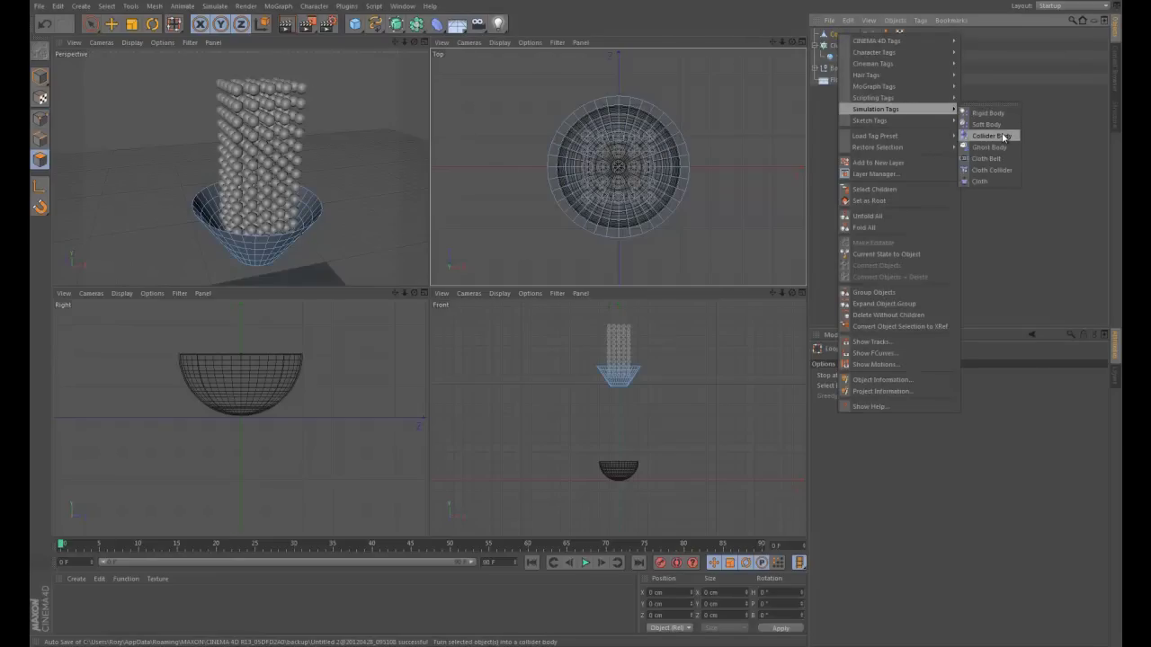
# Make the cone a Collider Body, test the drop, and rewind to the first frame
pyautogui.click(1005, 137)
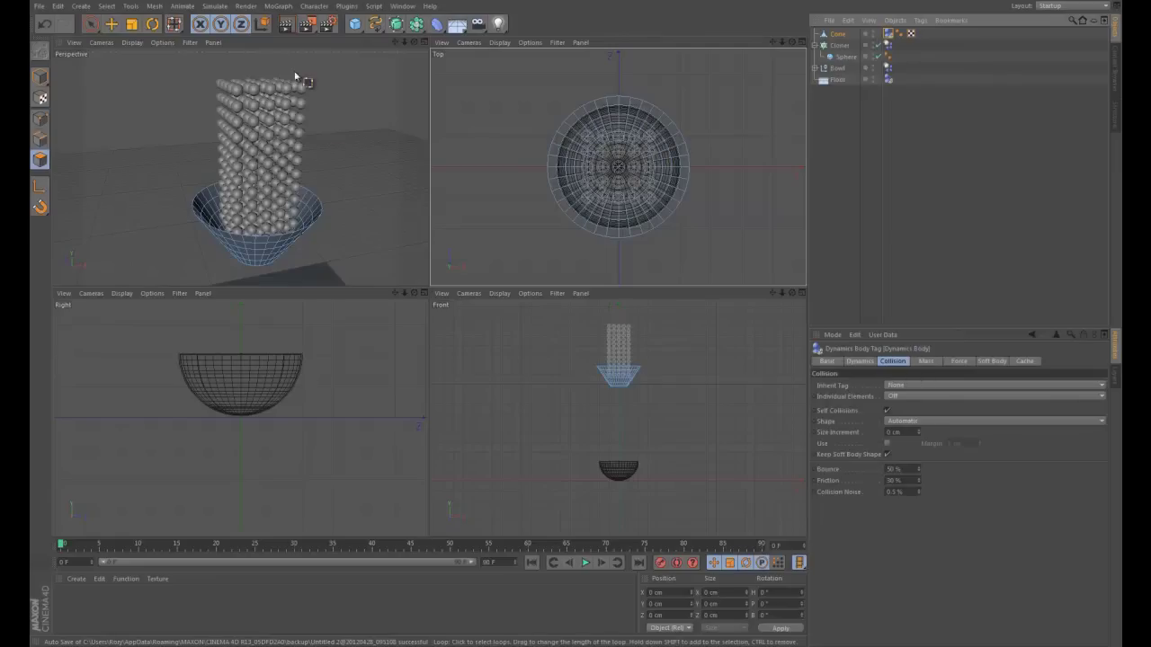
pyautogui.click(321, 44)
pyautogui.click(586, 563)
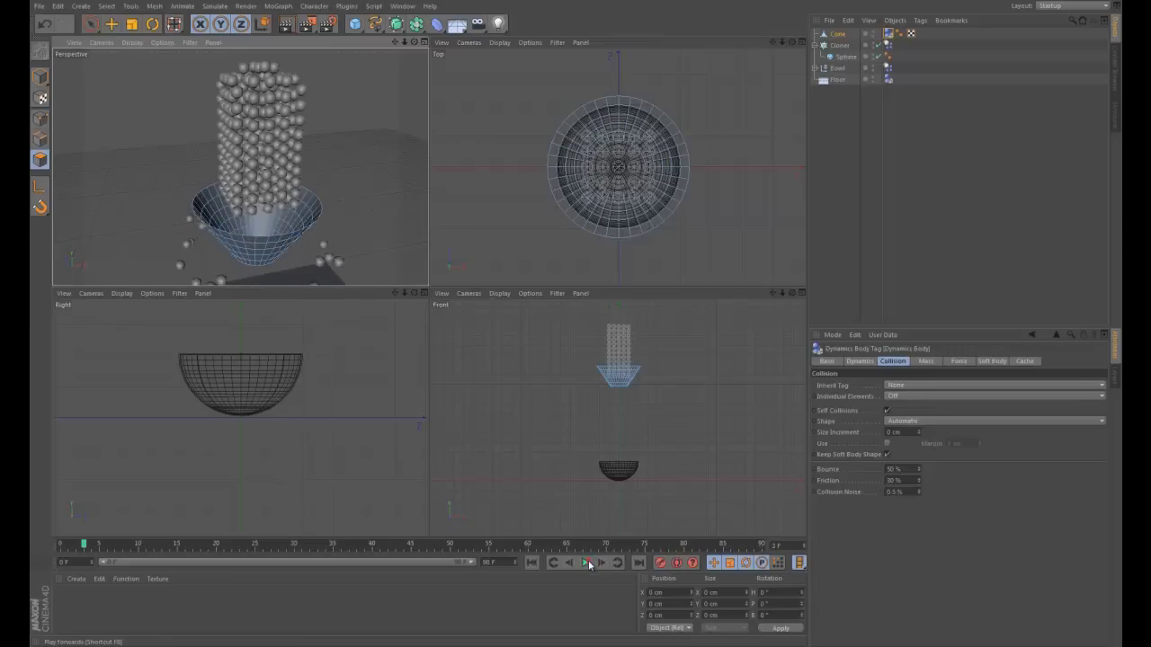
pyautogui.click(588, 562)
pyautogui.click(531, 562)
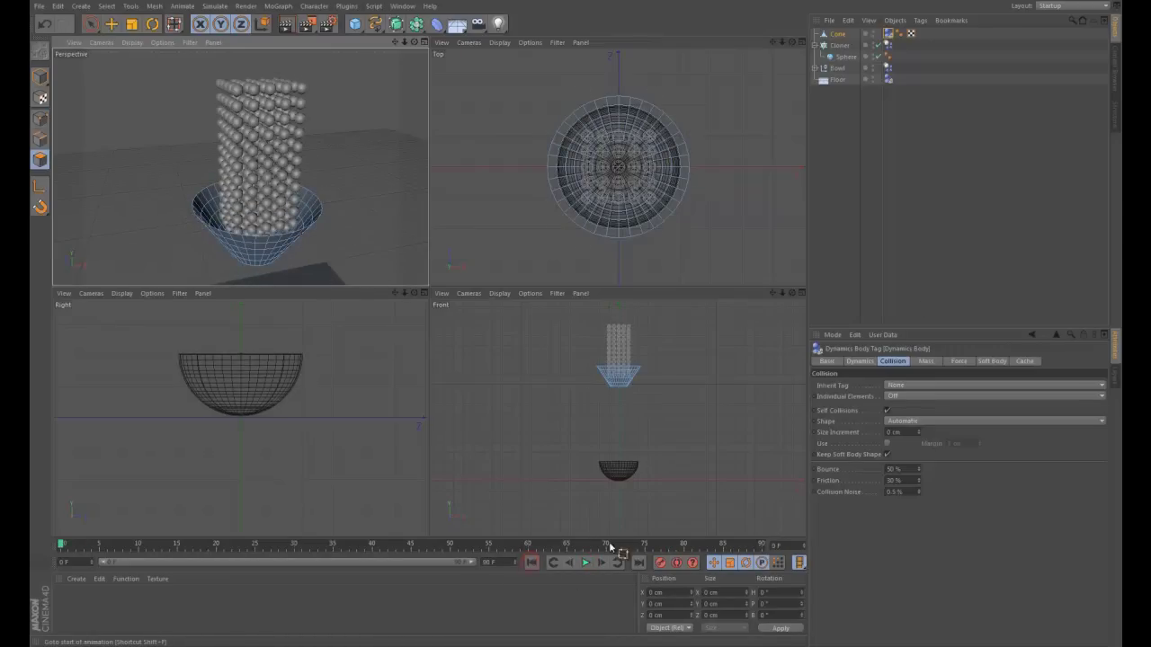
# Set the cone's collision shape to Static Mesh and test the drop through the funnel
pyautogui.click(908, 422)
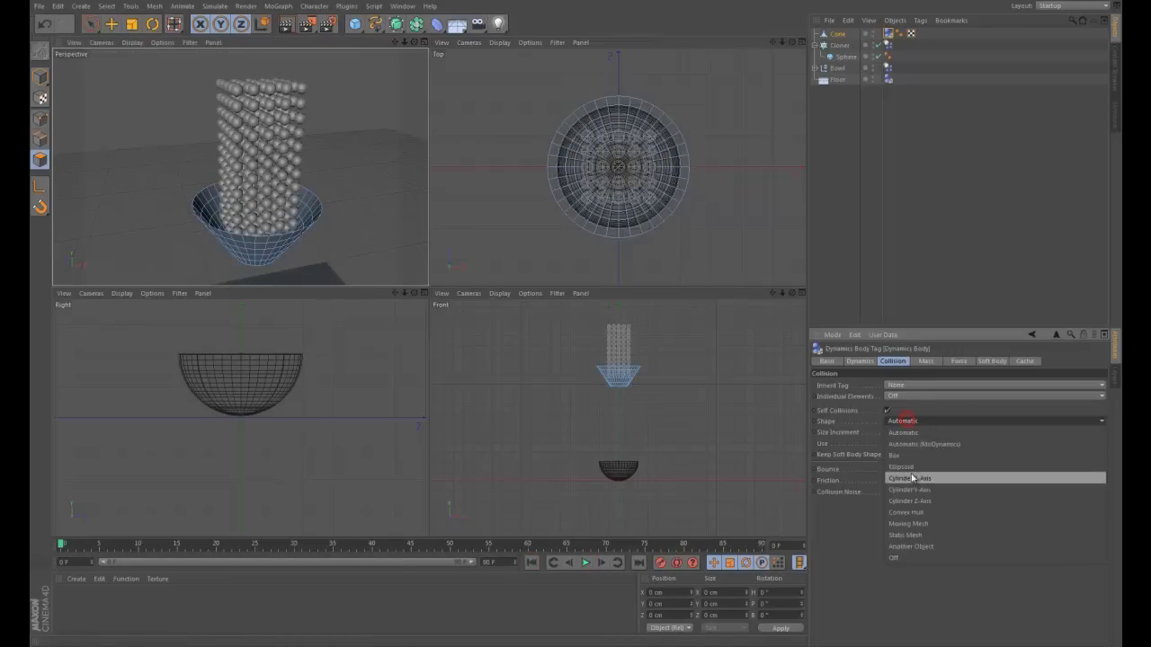
pyautogui.click(908, 535)
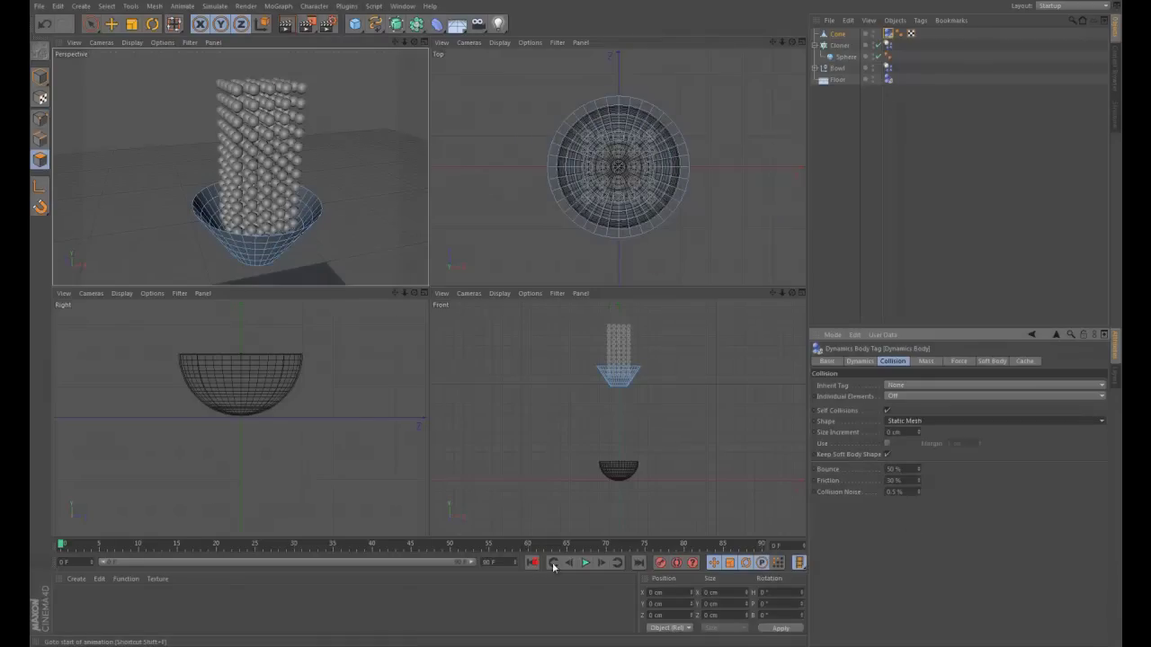
pyautogui.click(585, 562)
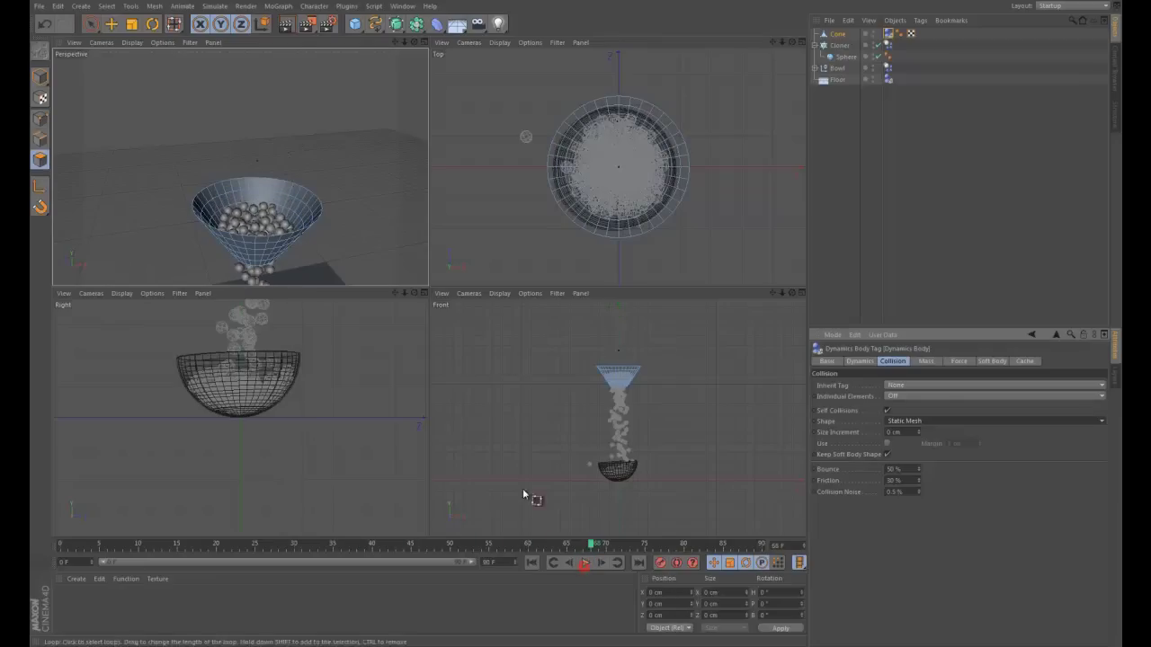
# Replay the drop in the enlarged Perspective view with the timeline extended to 500 frames, and rewind to the first frame
pyautogui.moveTo(414, 43); pyautogui.dragTo(416, 54)
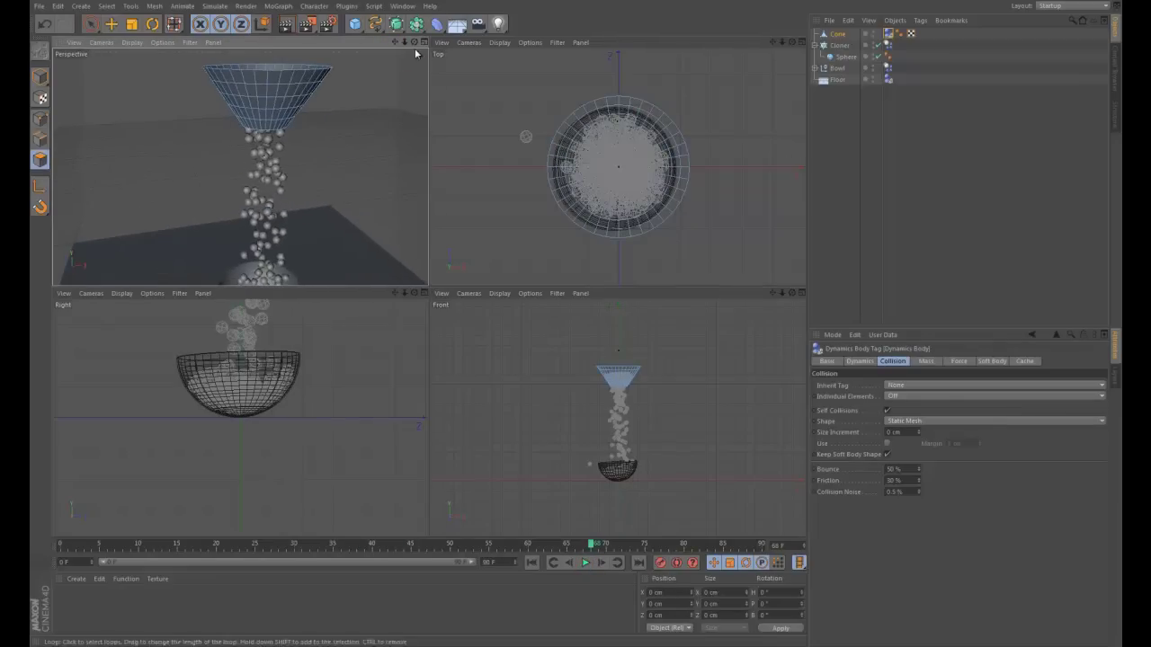
pyautogui.click(423, 42)
pyautogui.moveTo(778, 43)
pyautogui.mouseDown()
pyautogui.moveTo(789, 39)
pyautogui.moveTo(771, 43)
pyautogui.mouseUp()
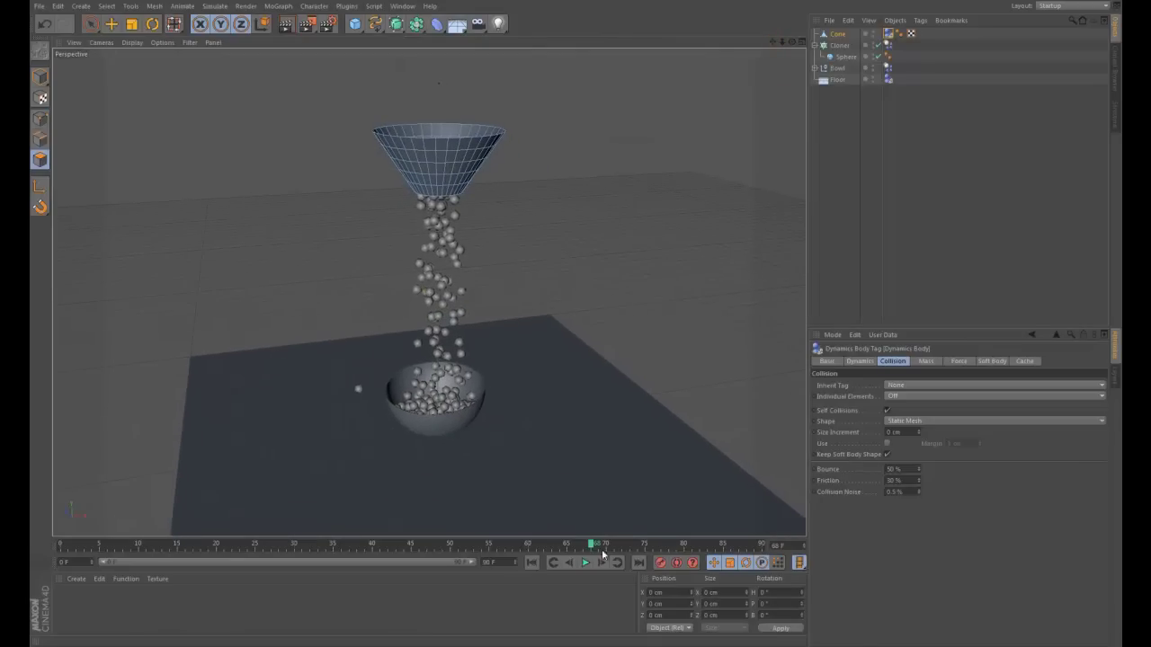
pyautogui.click(530, 563)
pyautogui.click(586, 563)
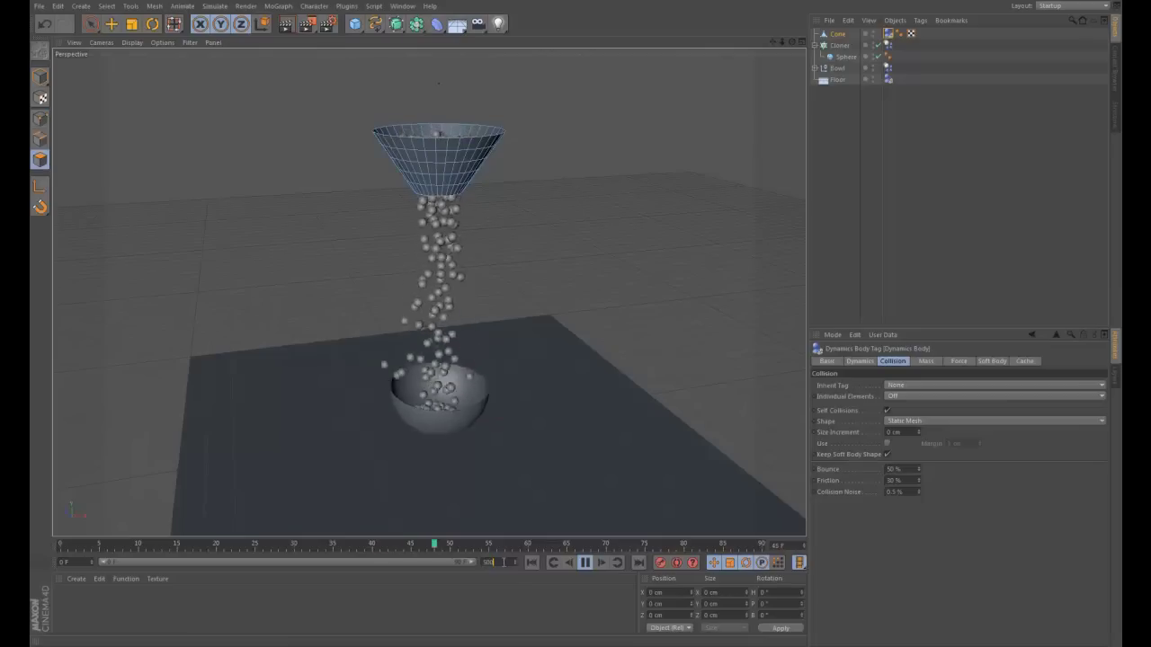
pyautogui.moveTo(472, 562)
pyautogui.mouseDown()
pyautogui.moveTo(176, 564)
pyautogui.moveTo(471, 563)
pyautogui.mouseUp()
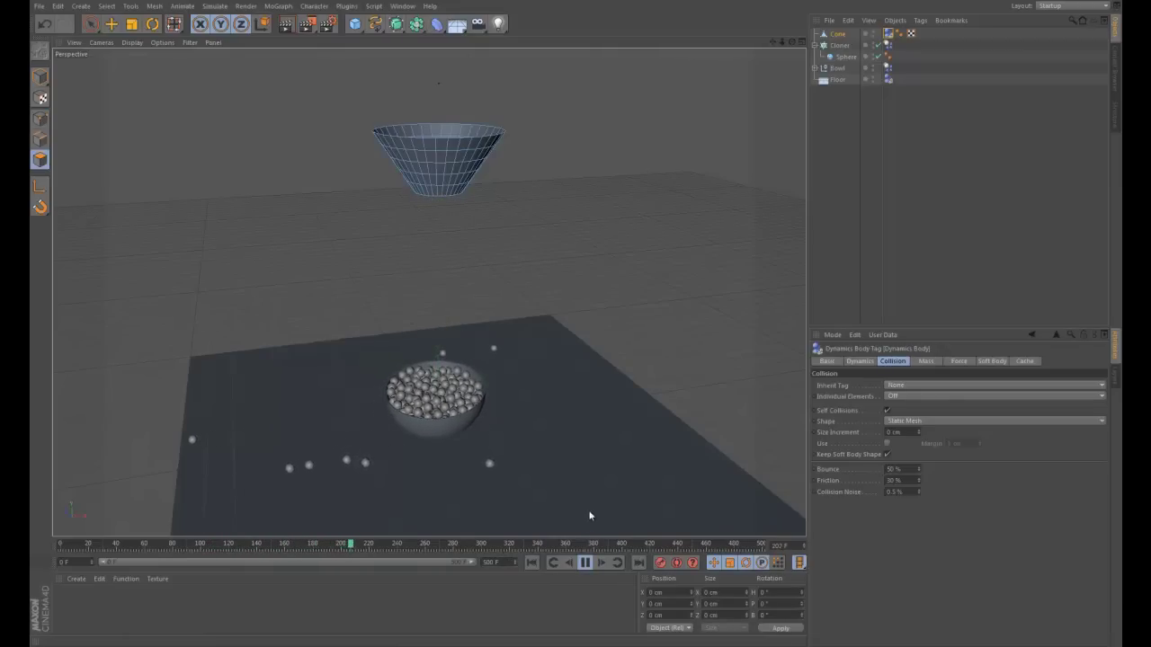
pyautogui.press('F5')
pyautogui.click(584, 563)
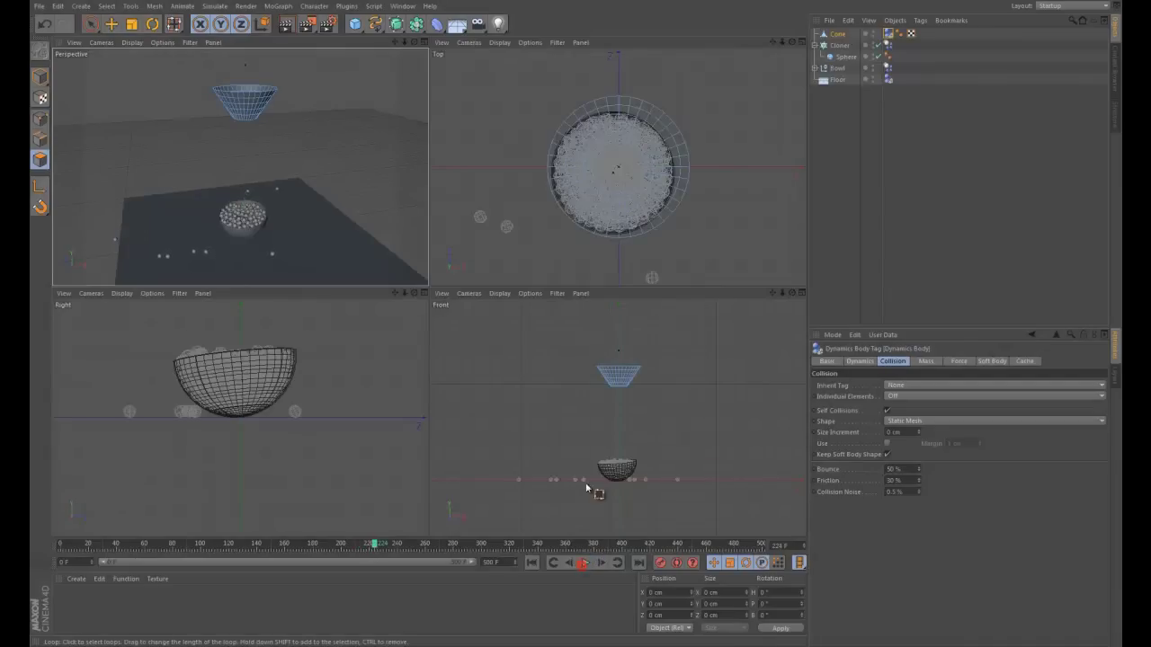
pyautogui.click(426, 42)
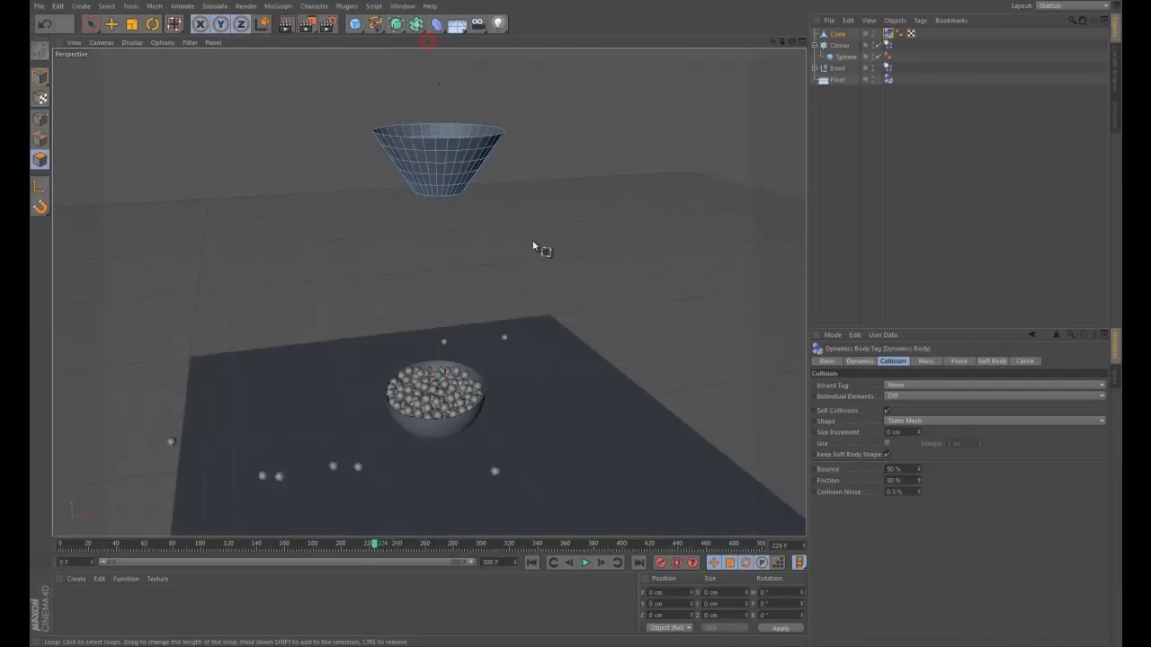
pyautogui.click(531, 563)
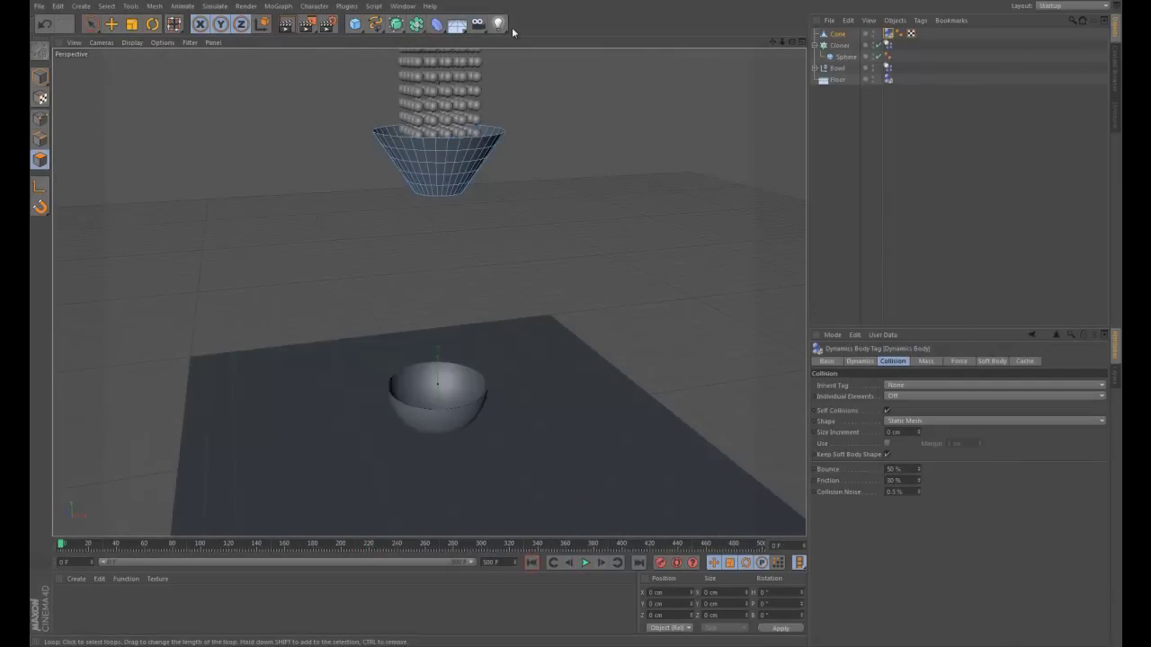
# Add a sphere with 100 cm radius and raise it to the funnel's lower opening
pyautogui.click(356, 23)
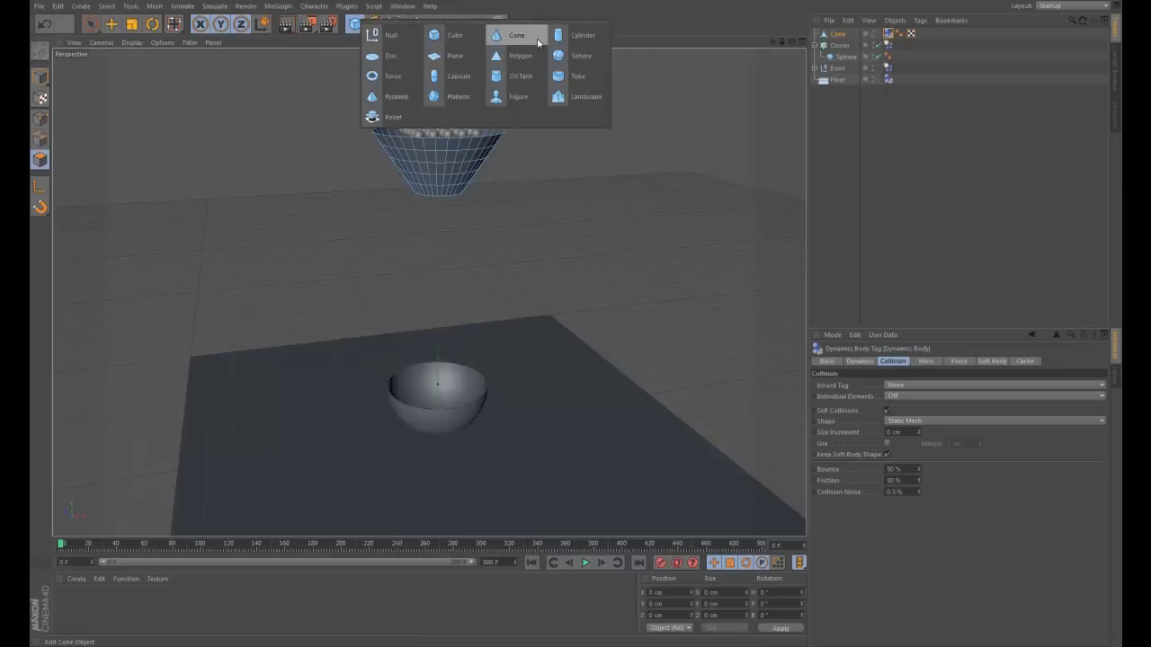
pyautogui.click(572, 57)
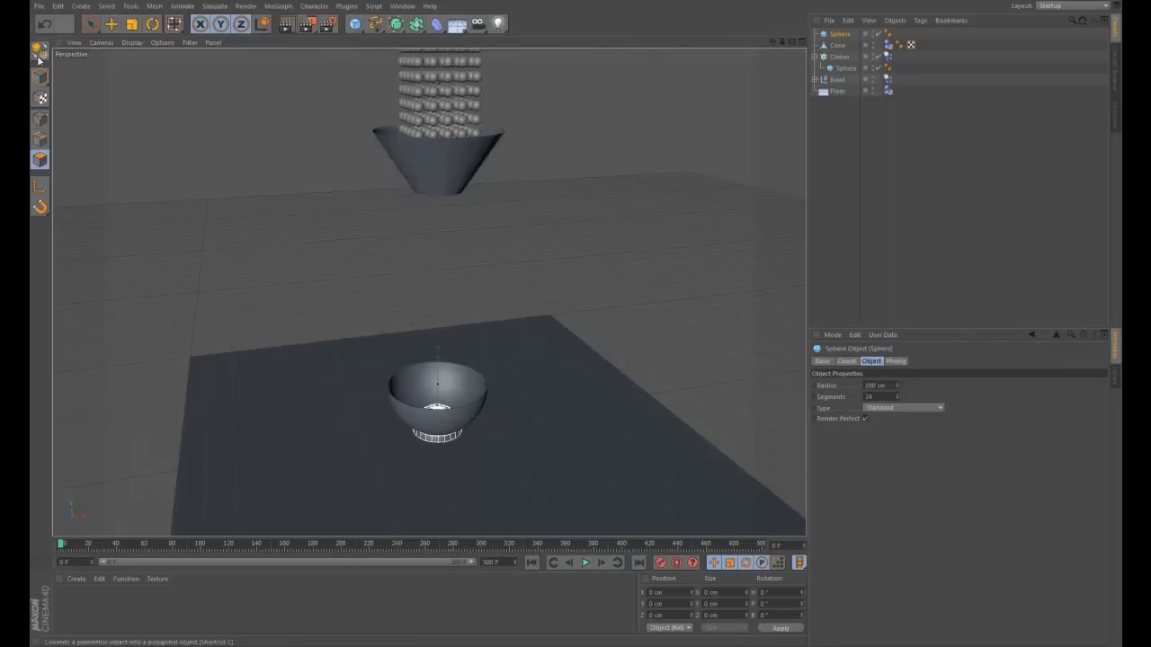
pyautogui.press('9')
pyautogui.moveTo(442, 346); pyautogui.dragTo(455, 85)
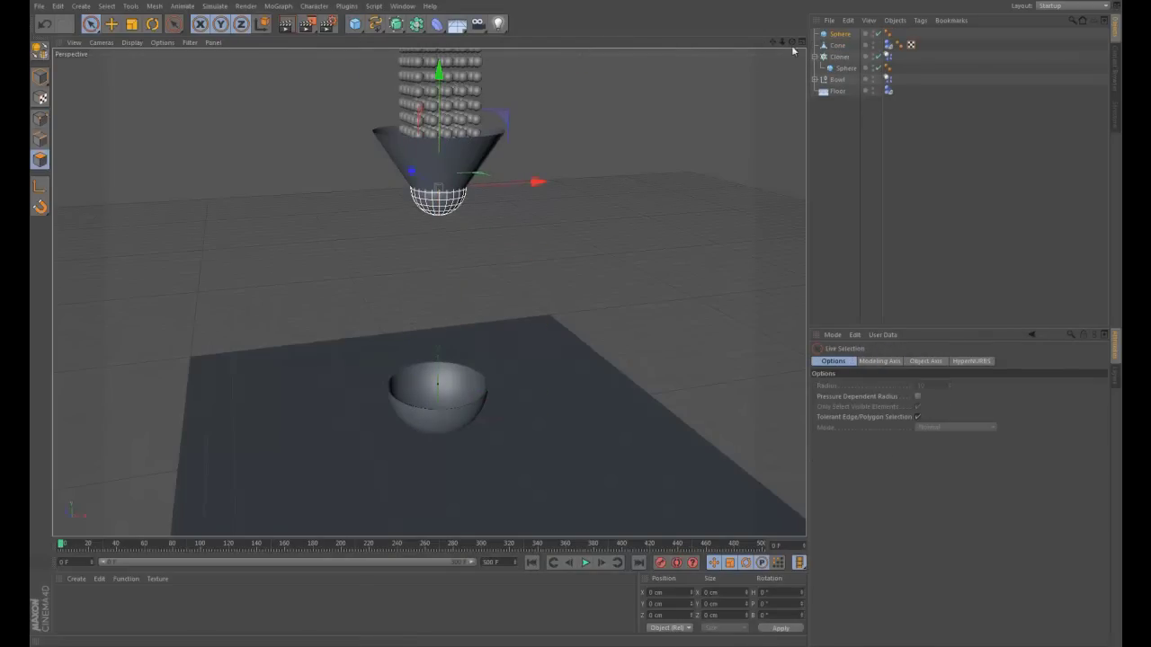
# Scale the new sphere down in the Front view until it is slightly narrower than the funnel's lower opening
pyautogui.click(801, 42)
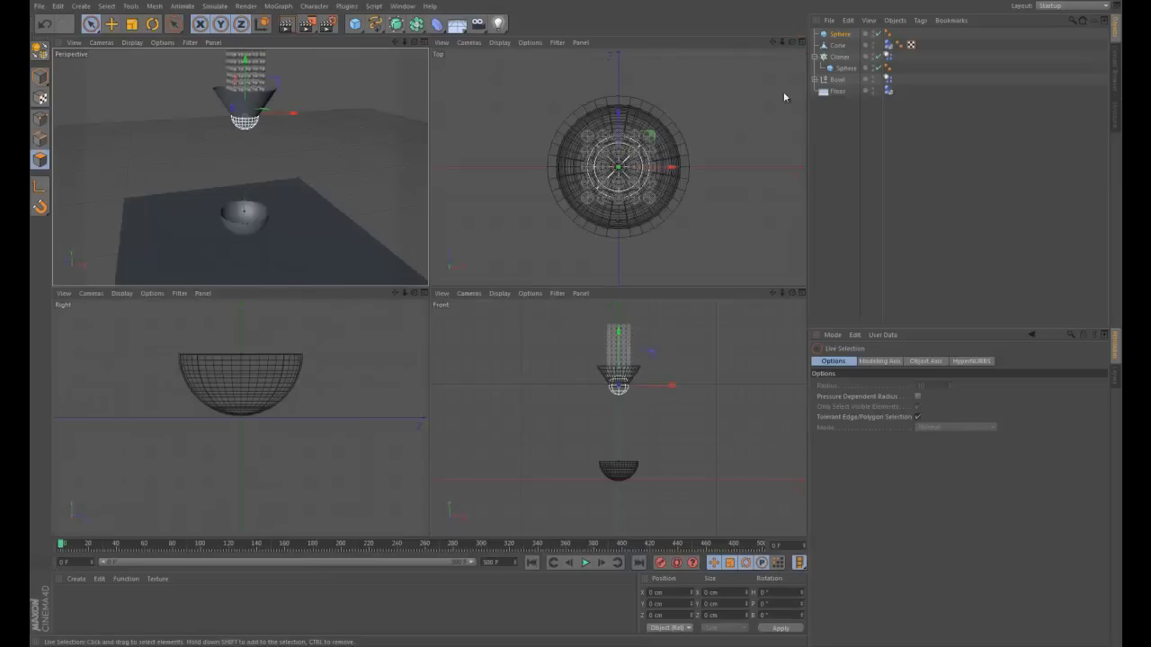
pyautogui.moveTo(781, 293); pyautogui.dragTo(575, 317)
pyautogui.moveTo(676, 277); pyautogui.dragTo(676, 412, button='middle')
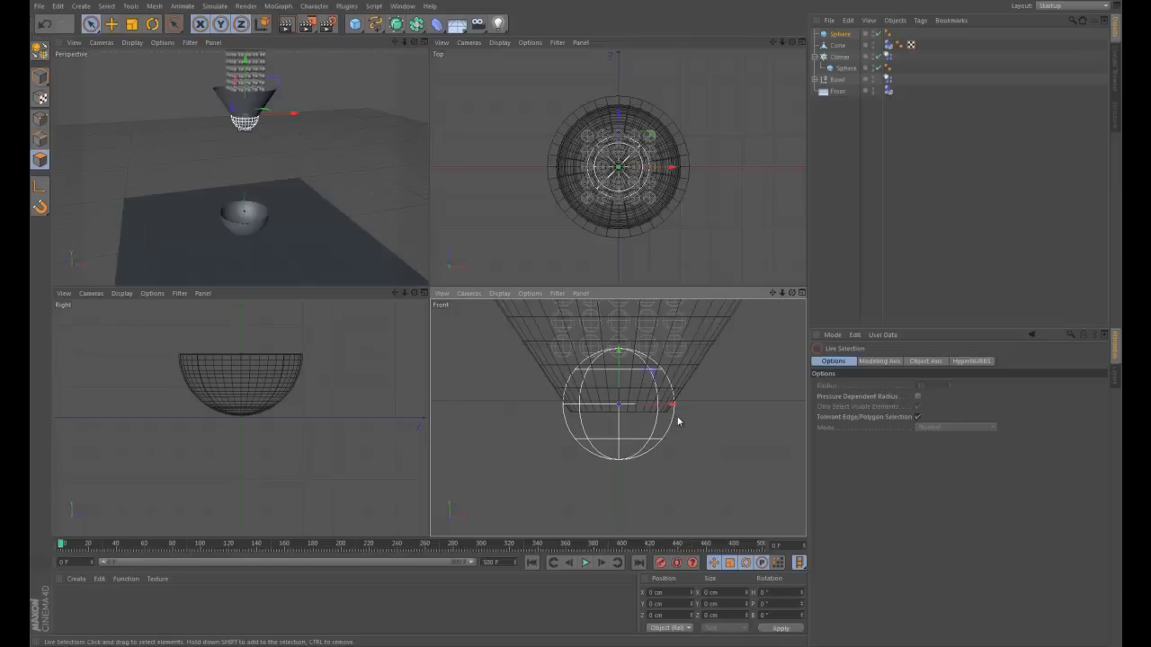
pyautogui.press('t')
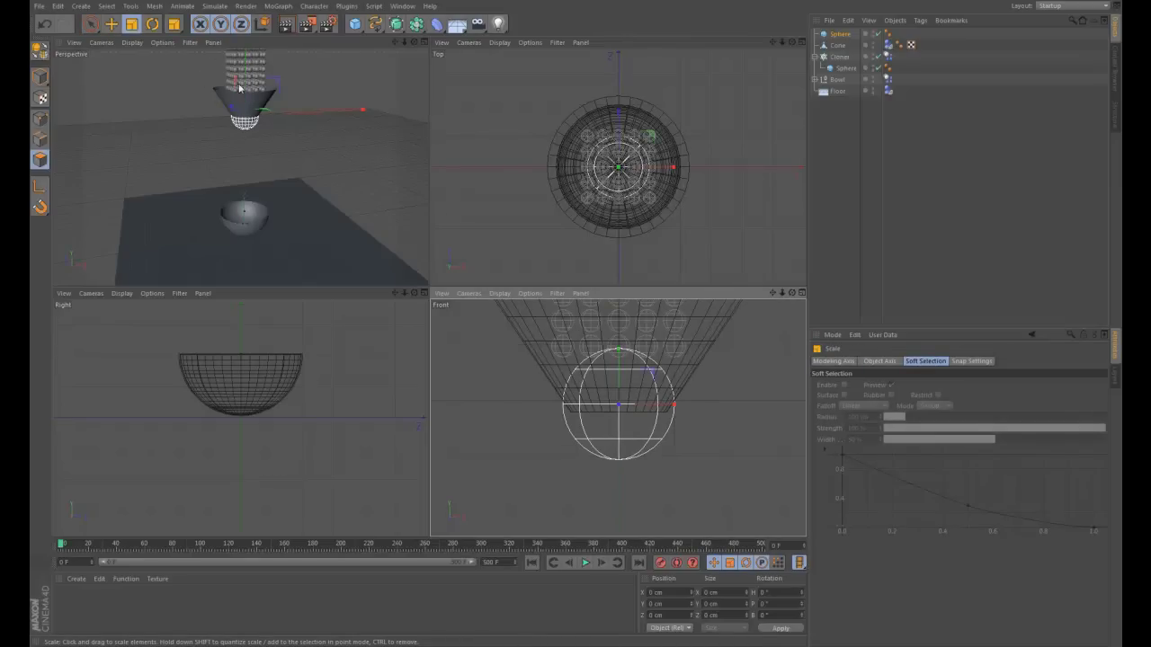
pyautogui.moveTo(737, 358); pyautogui.dragTo(690, 416)
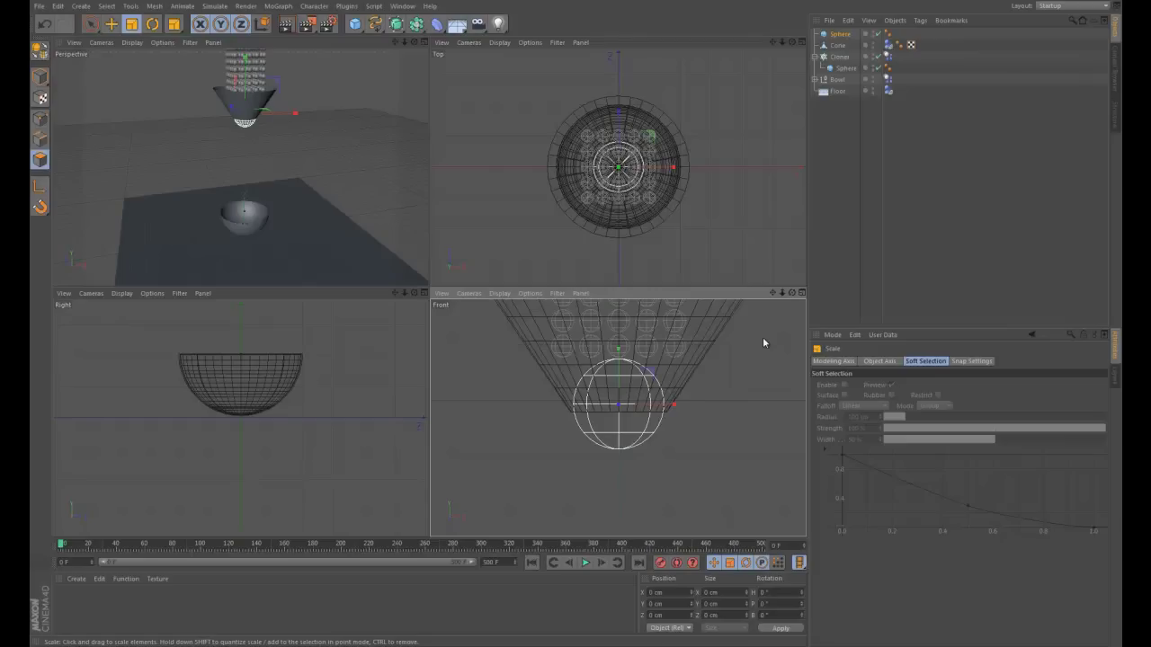
pyautogui.press('space')
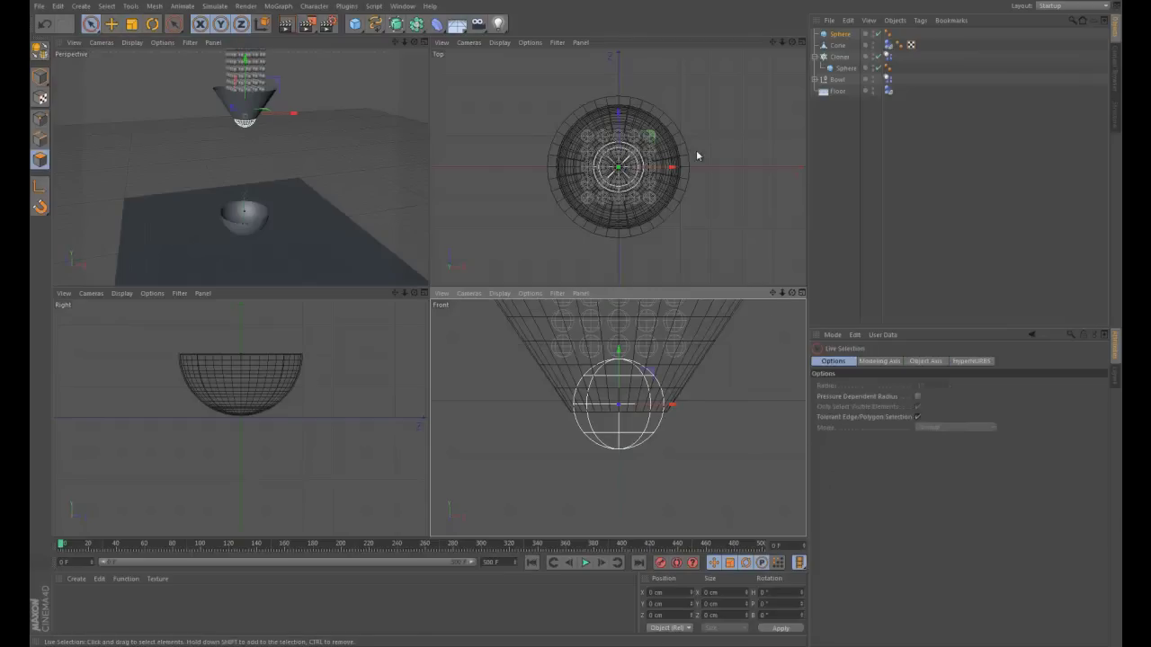
# Raise the scaled sphere straight up in the Front view to a spot well above the cloned sphere grid
pyautogui.moveTo(782, 295); pyautogui.dragTo(571, 388)
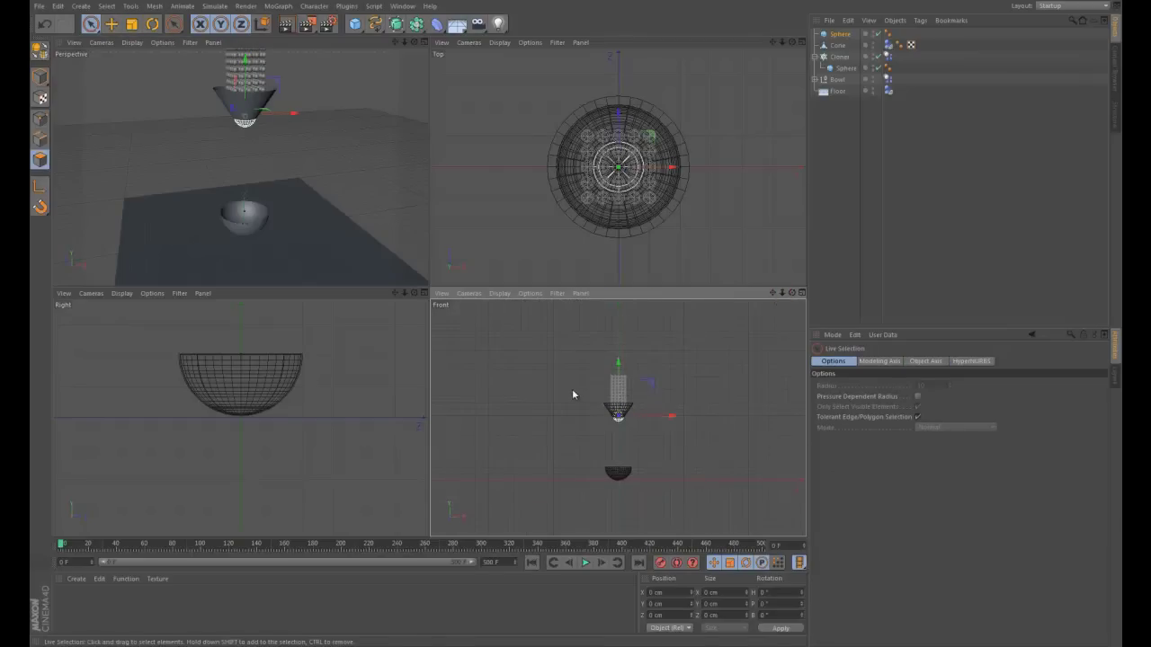
pyautogui.moveTo(575, 333); pyautogui.dragTo(575, 315)
pyautogui.moveTo(778, 295); pyautogui.dragTo(577, 323)
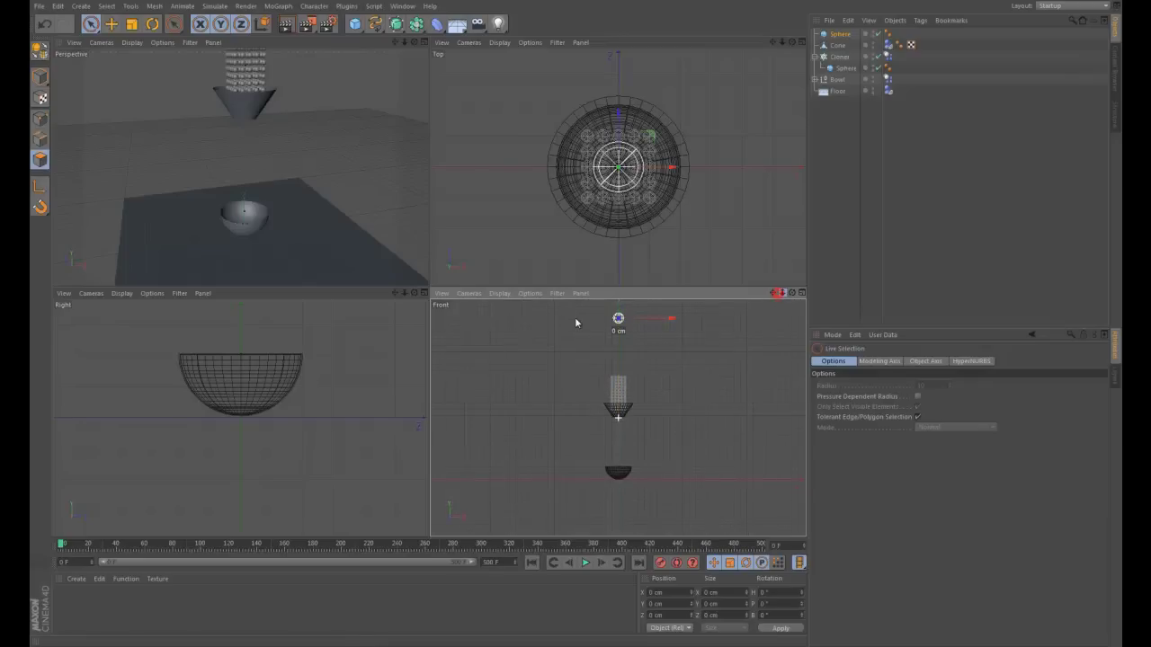
# Add a dynamics body tag to the large sphere above the cloned sphere grid
pyautogui.moveTo(777, 296); pyautogui.dragTo(576, 317)
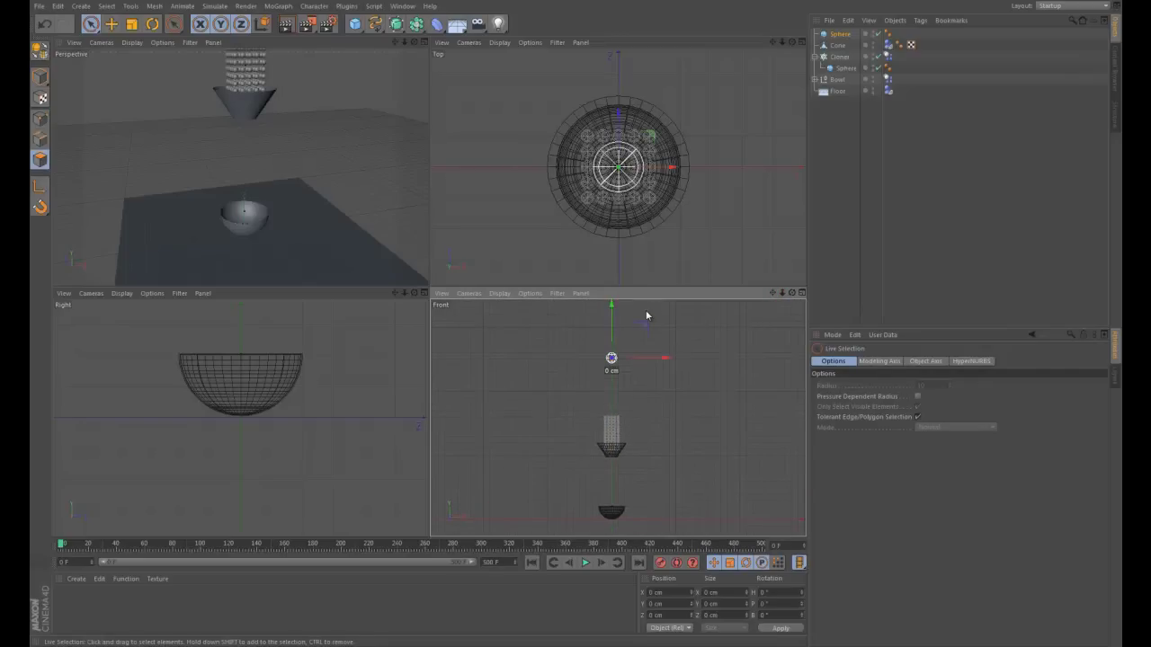
pyautogui.rightClick(846, 37)
pyautogui.moveTo(935, 112)
pyautogui.click(1000, 118)
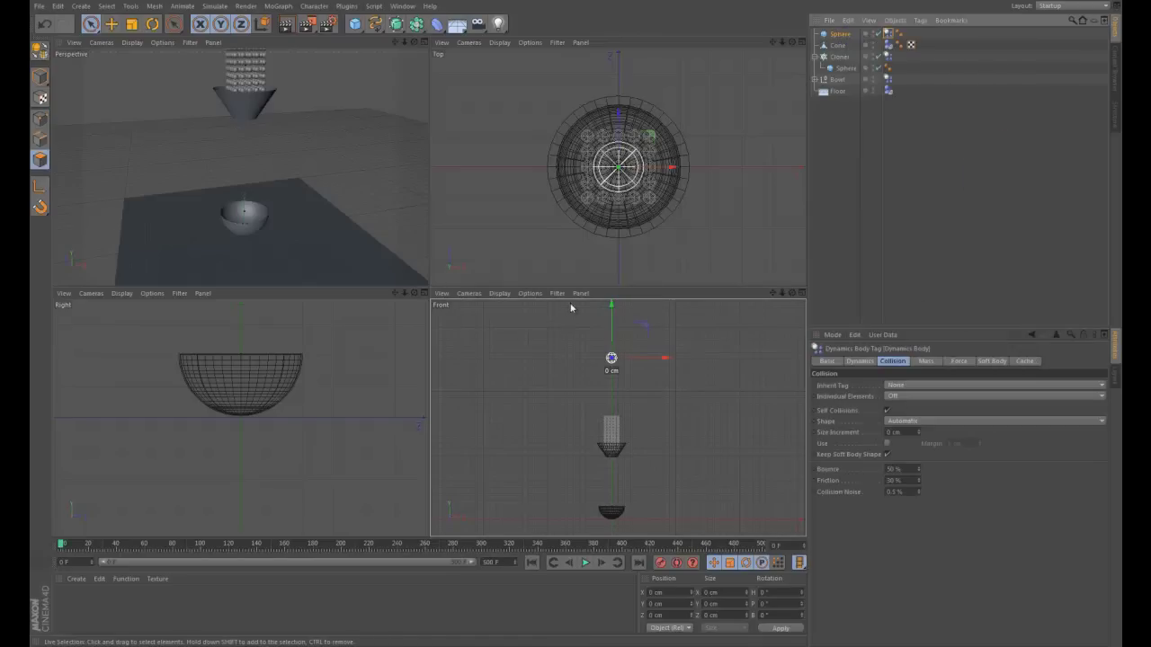
# Play the simulation in the Perspective view to check how the large sphere falls, and rewind to the first frame
pyautogui.click(323, 42)
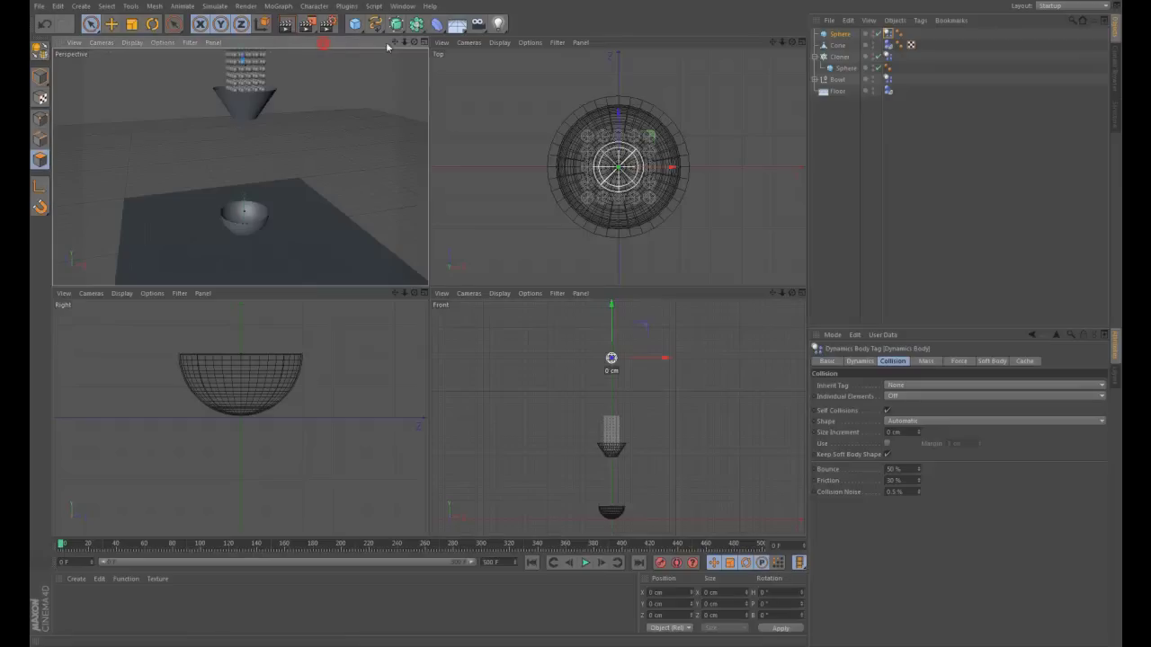
pyautogui.moveTo(402, 43); pyautogui.dragTo(429, 288)
pyautogui.click(585, 563)
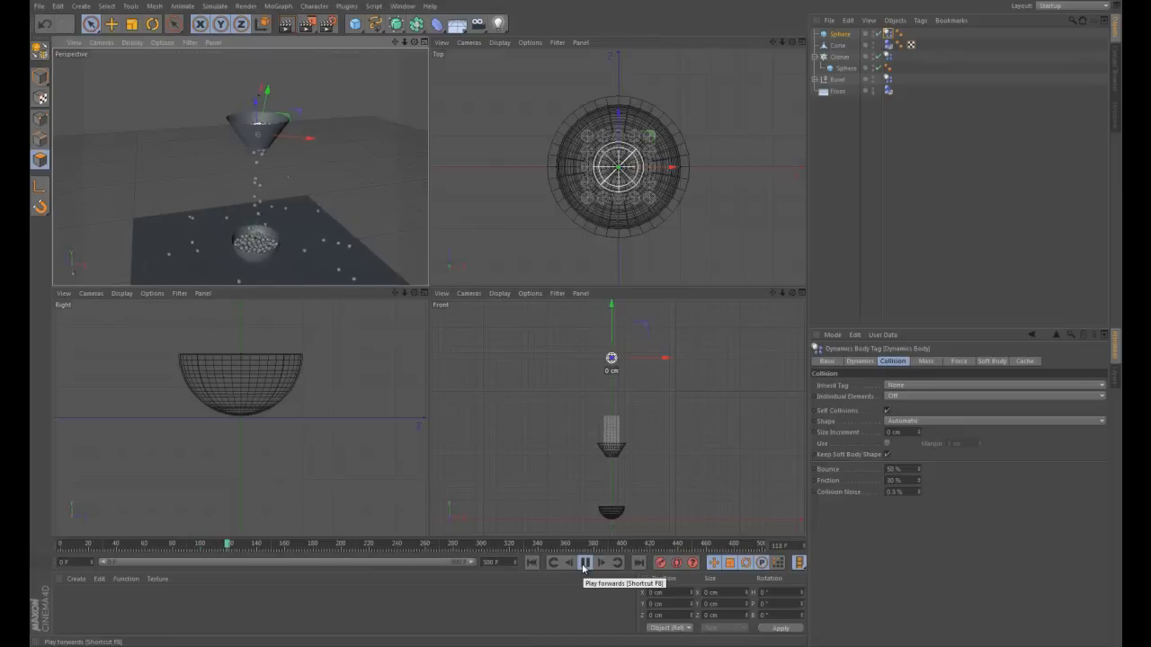
pyautogui.click(585, 563)
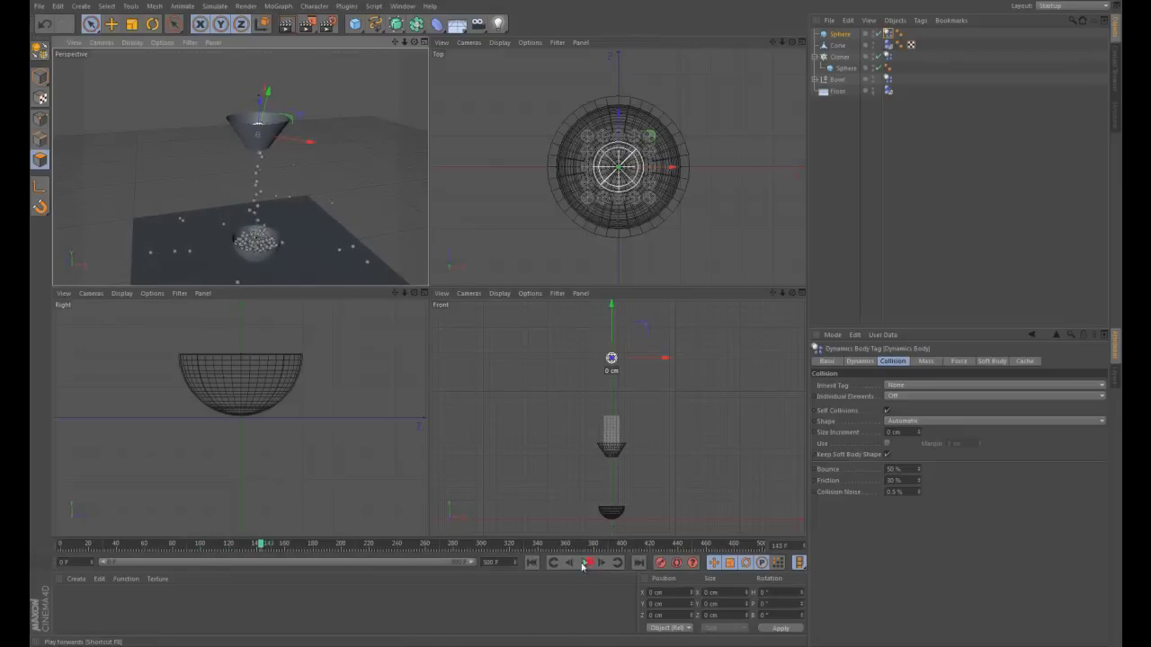
pyautogui.click(531, 562)
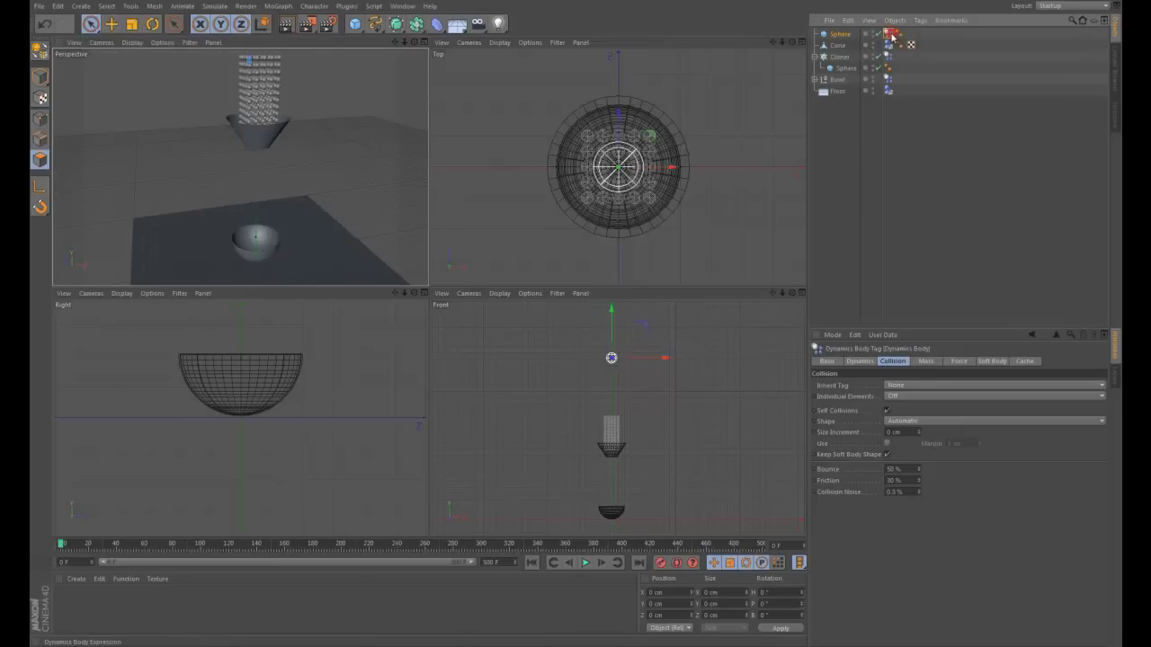
# Disable the large sphere's dynamics and play the simulation until the small spheres have dropped through the funnel
pyautogui.click(858, 362)
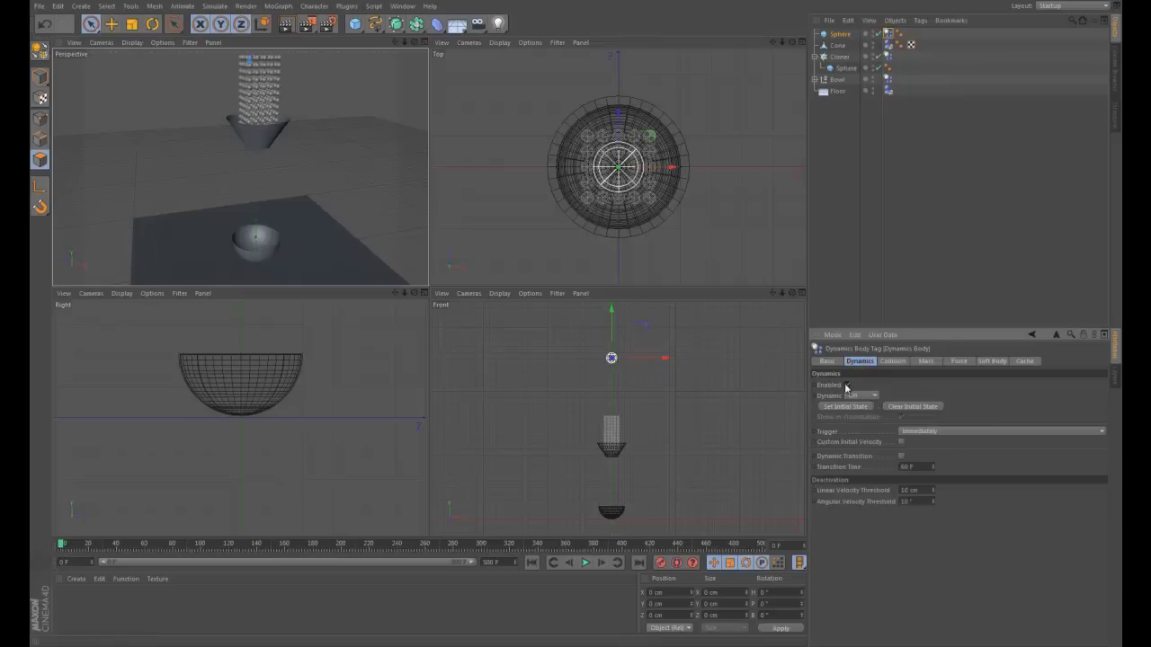
pyautogui.click(585, 563)
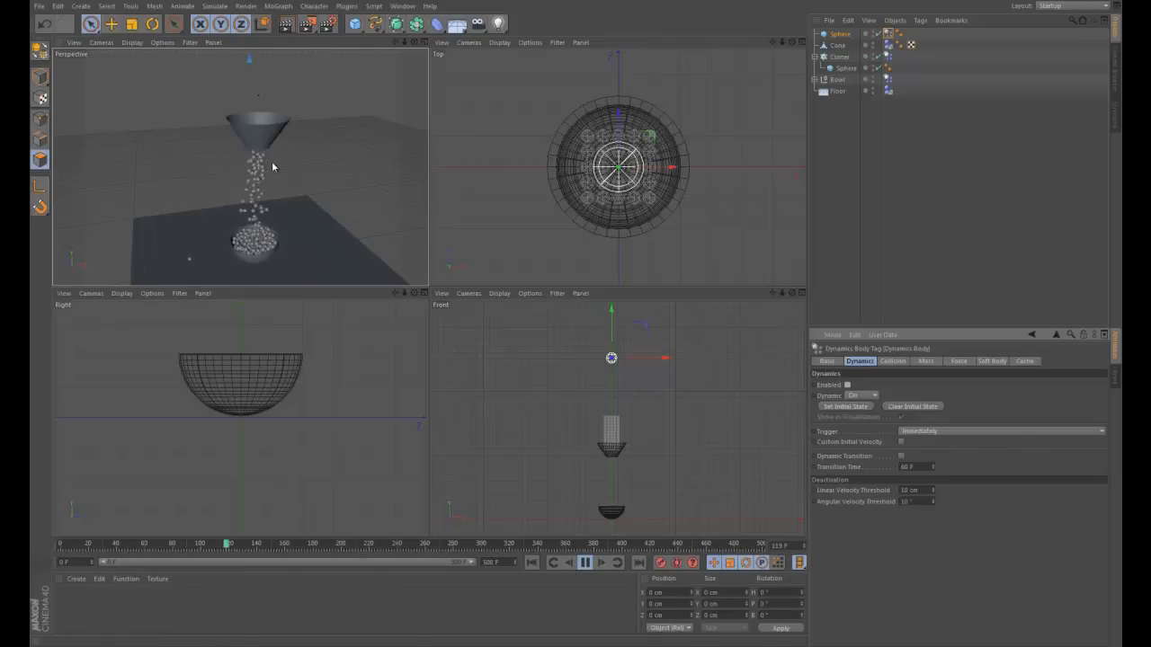
pyautogui.click(587, 562)
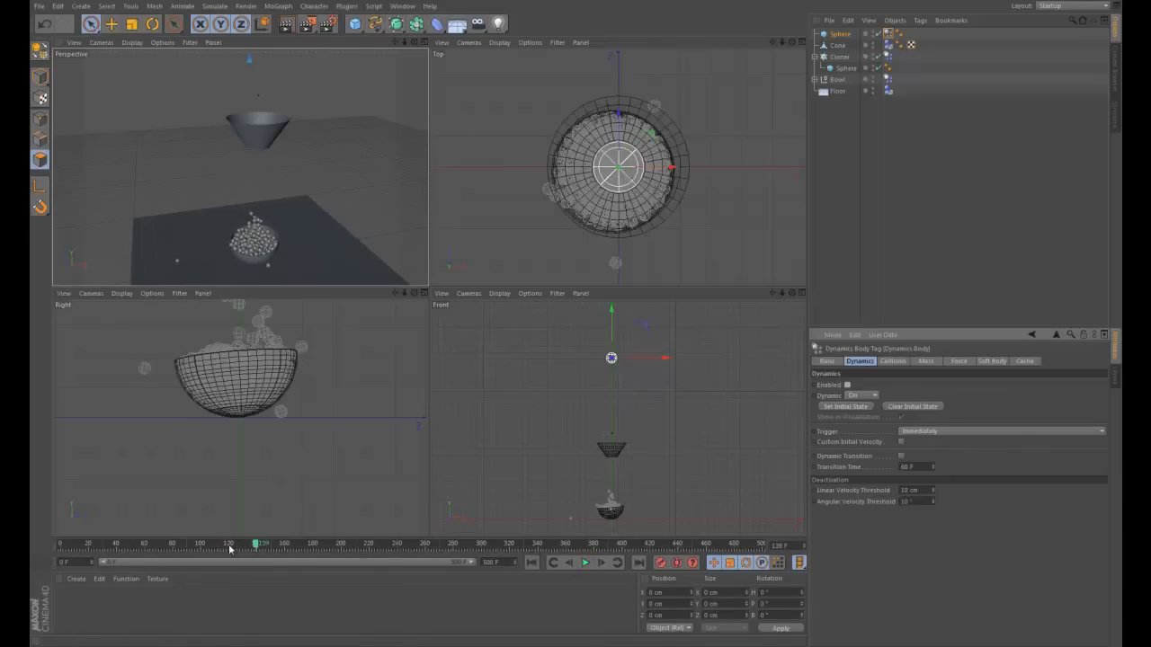
# Keyframe the large sphere's dynamics Enabled setting off at frame 120 and on at frame 121, and rewind to the first frame
pyautogui.moveTo(257, 546); pyautogui.dragTo(246, 547)
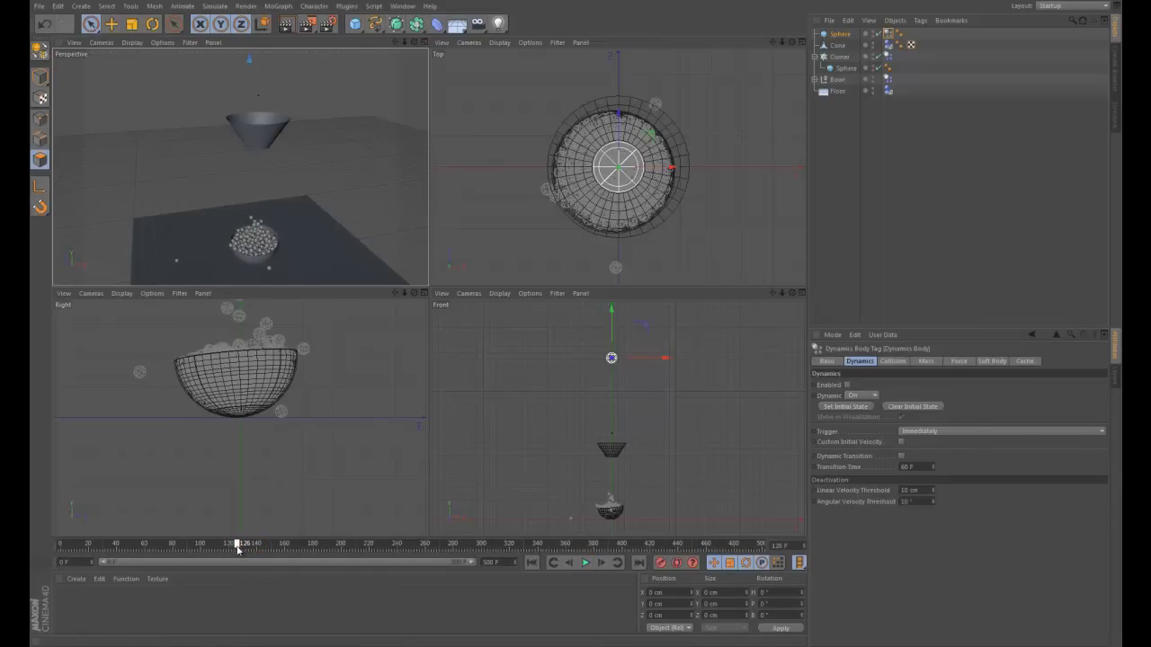
pyautogui.moveTo(228, 550); pyautogui.dragTo(231, 549)
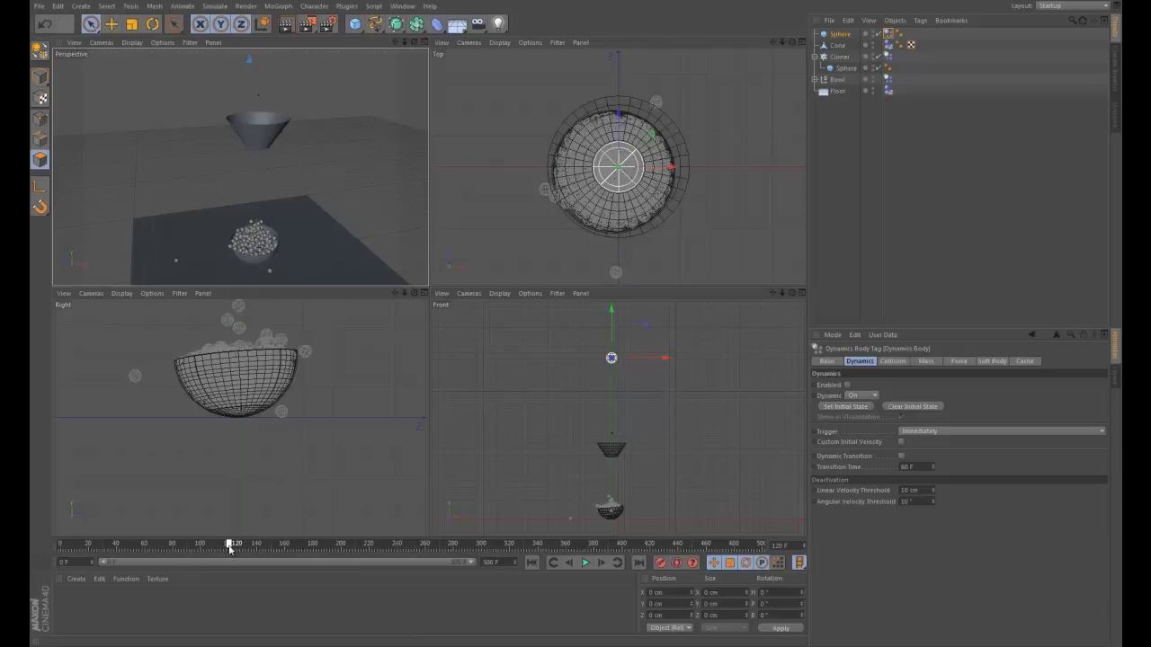
pyautogui.keyDown('ctrl'); pyautogui.click(815, 386); pyautogui.keyUp('ctrl')
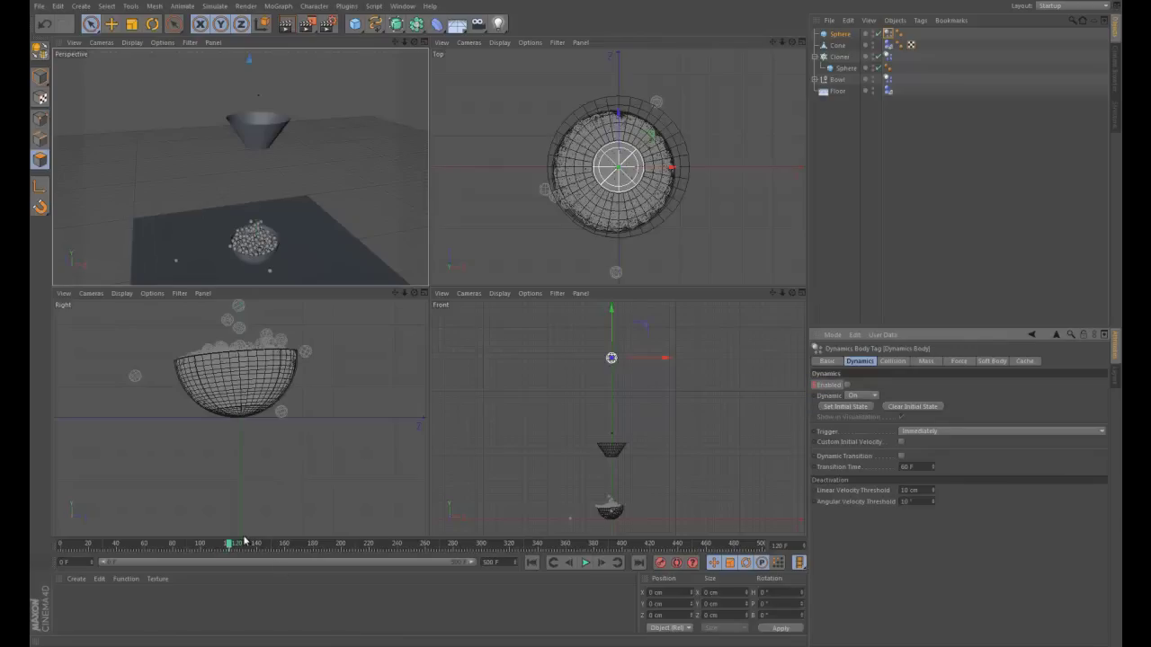
pyautogui.click(601, 563)
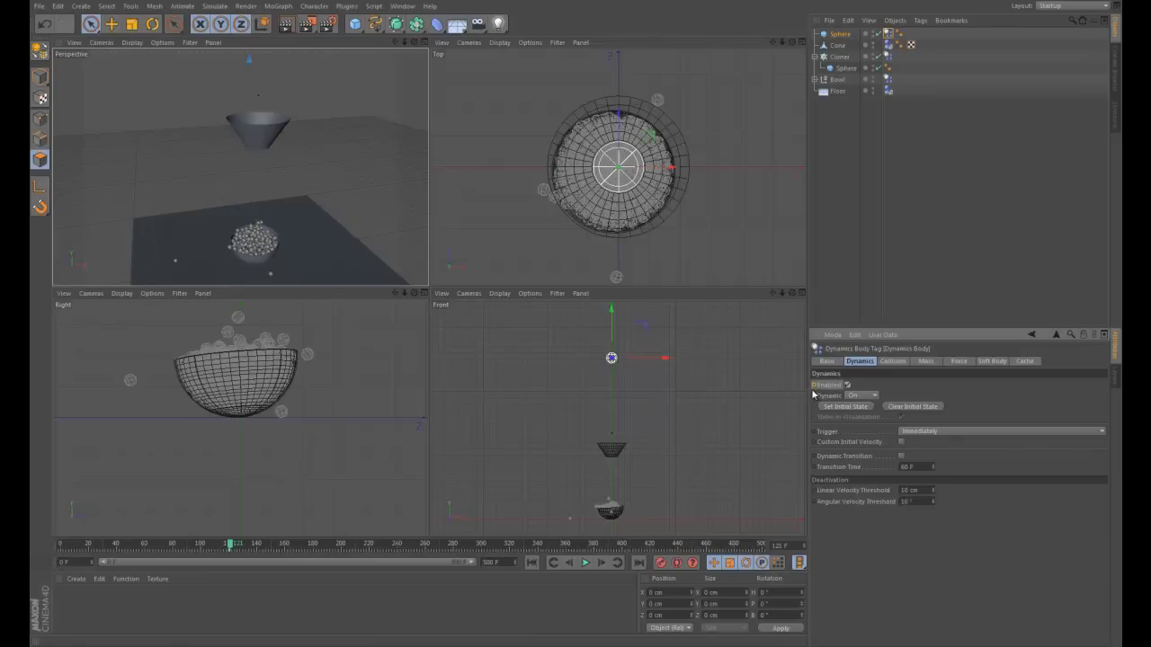
pyautogui.click(814, 387)
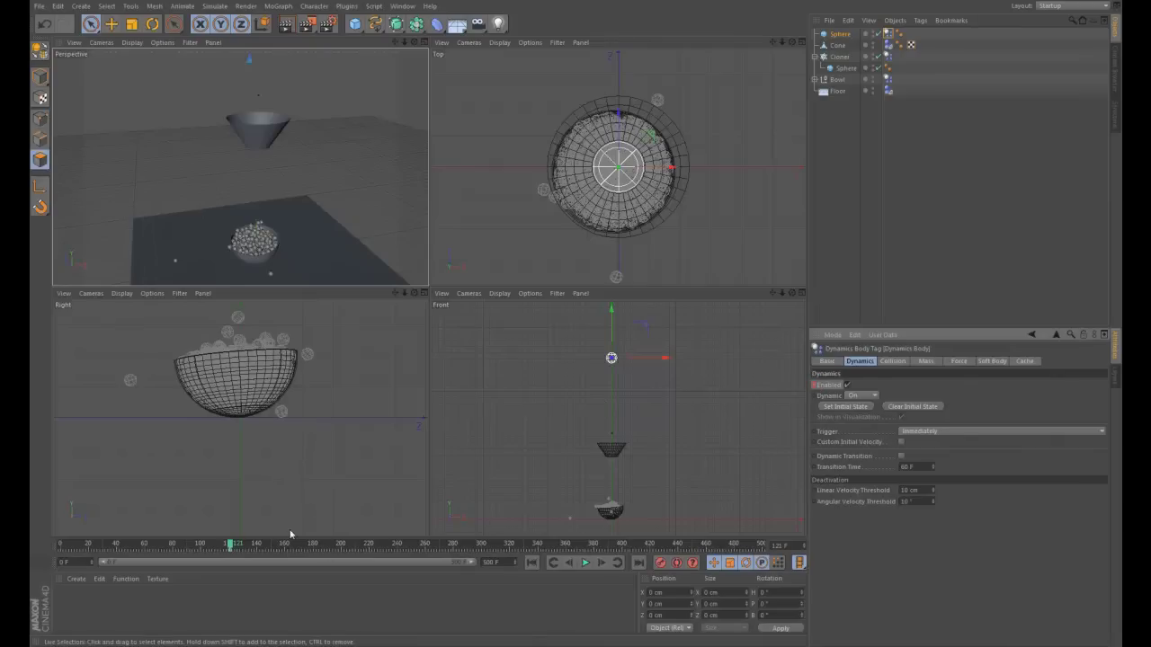
pyautogui.click(536, 564)
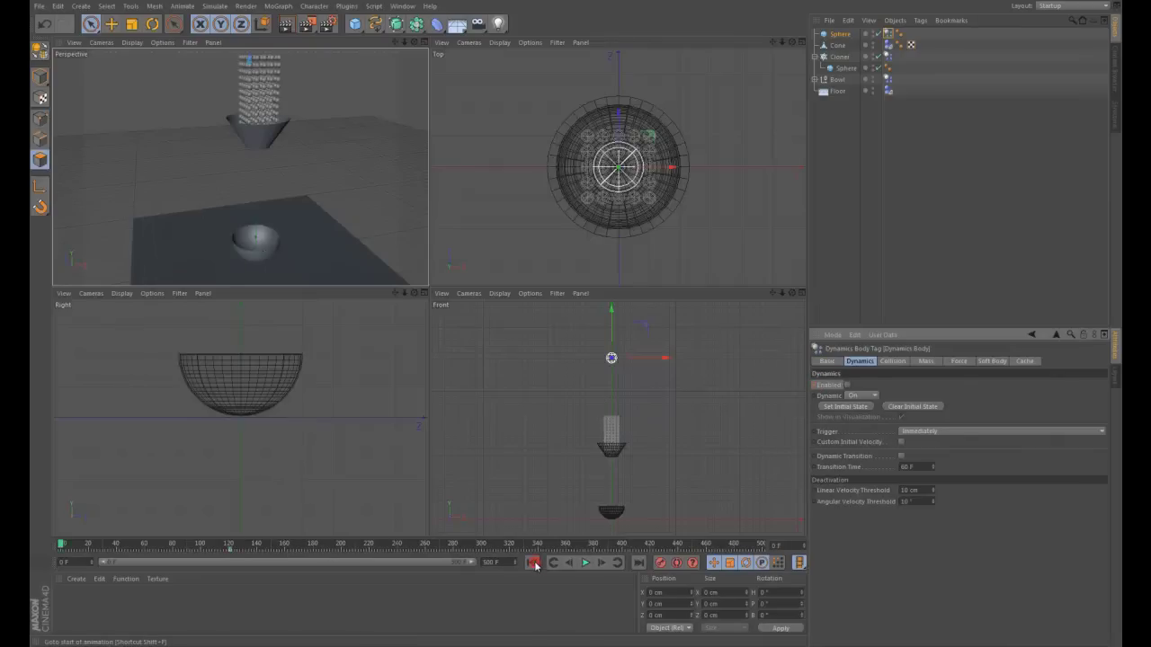
# Play the keyframed simulation in the enlarged Perspective view to check the large sphere's delayed drop, and rewind
pyautogui.click(587, 563)
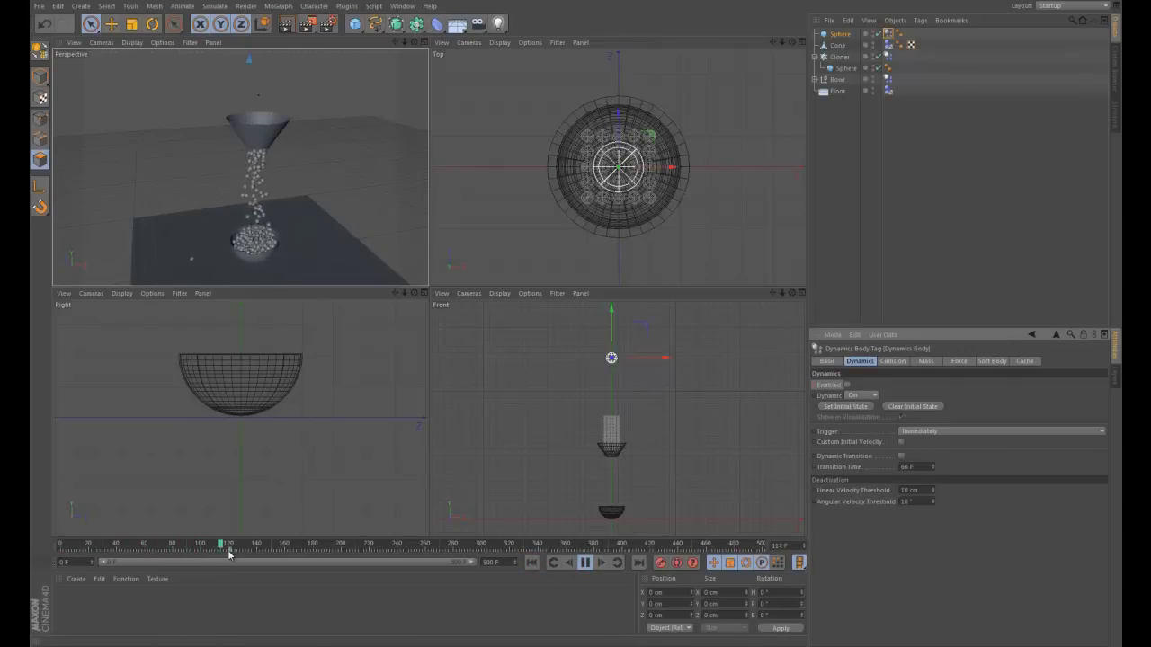
pyautogui.press('F1')
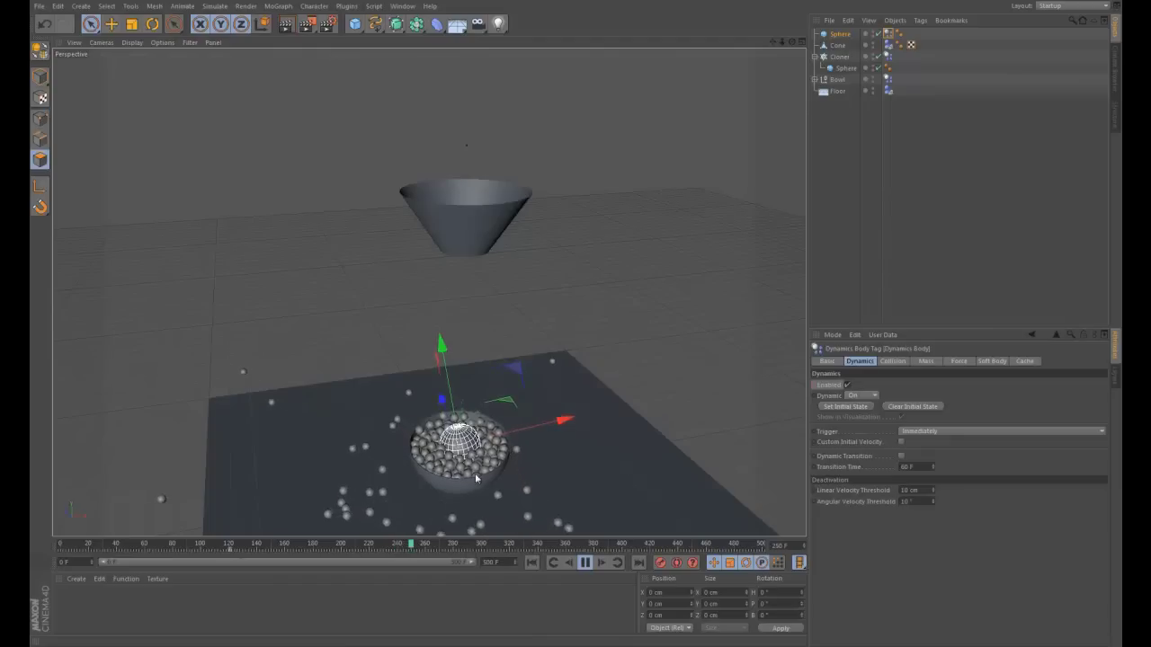
pyautogui.click(532, 563)
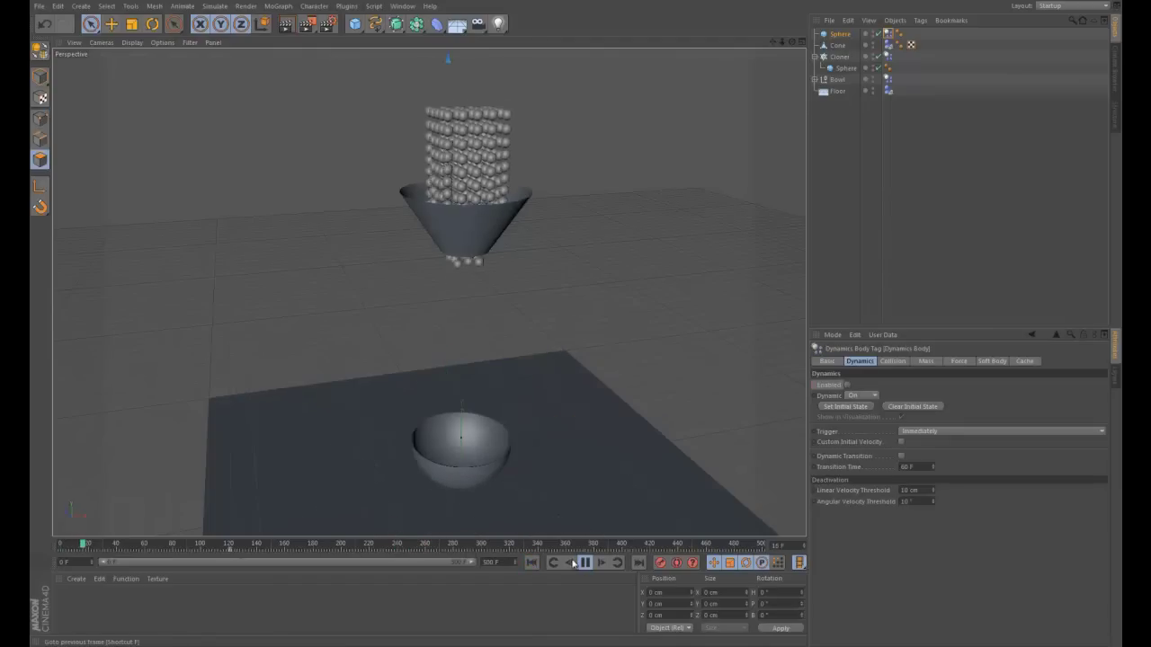
pyautogui.click(584, 563)
pyautogui.click(531, 562)
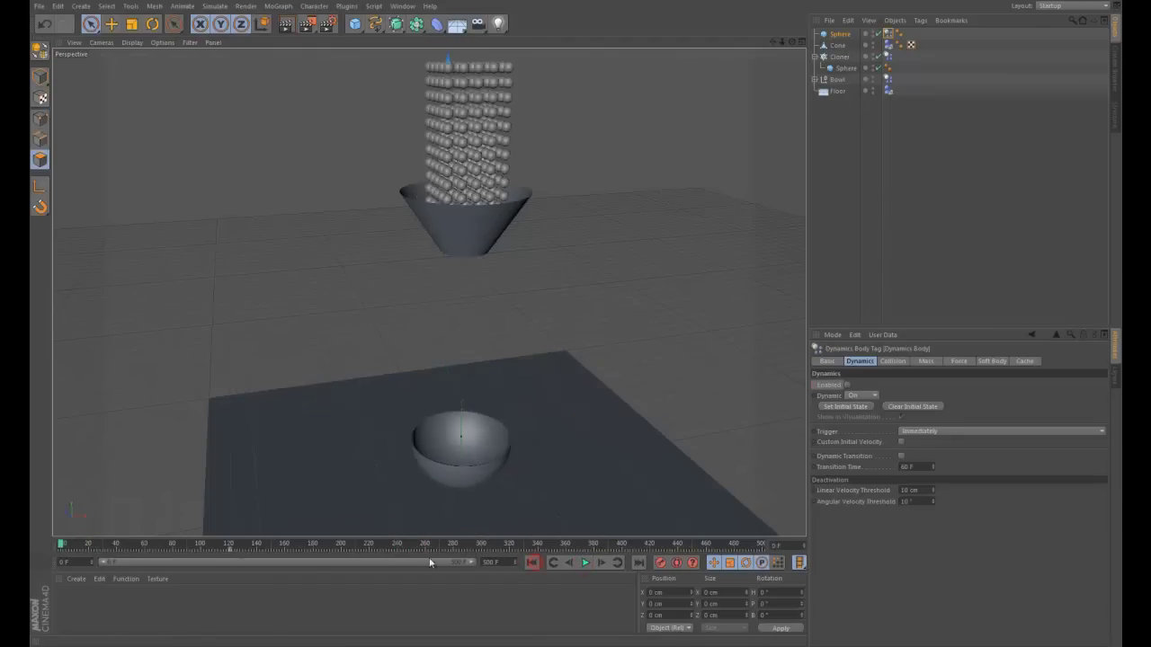
# Move the large sphere's two Enabled keyframes earlier, to about frame 105
pyautogui.click(237, 551)
pyautogui.moveTo(232, 552); pyautogui.dragTo(221, 555)
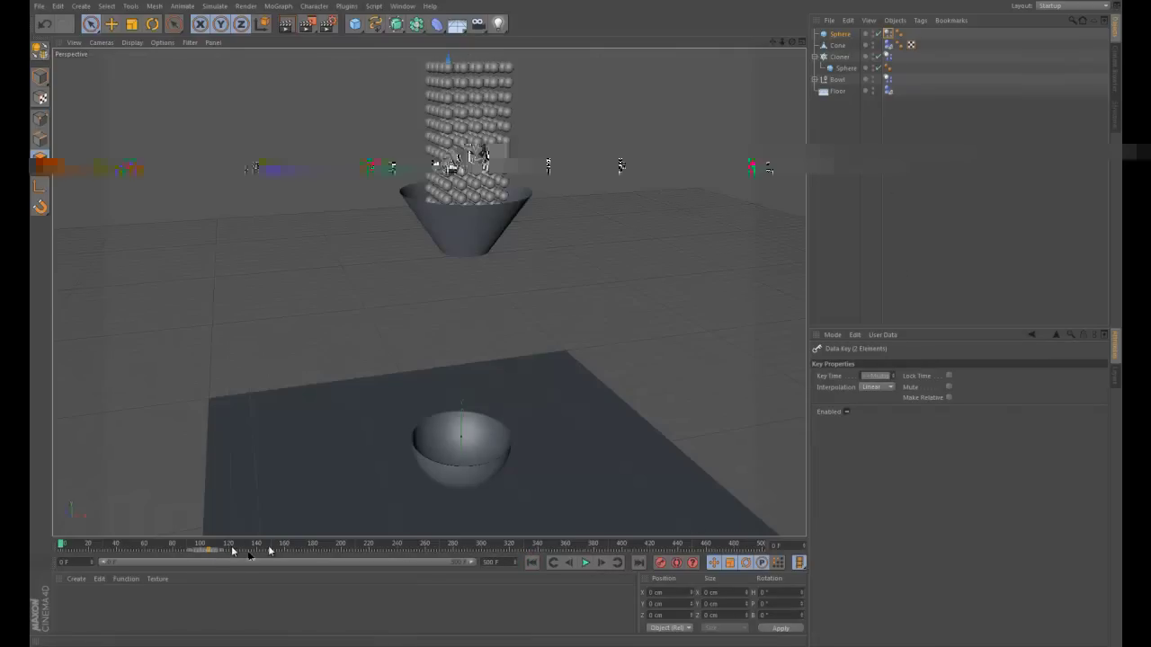
# Set the large sphere's mass to Custom Density with a density of 6, and play the simulation
pyautogui.click(888, 35)
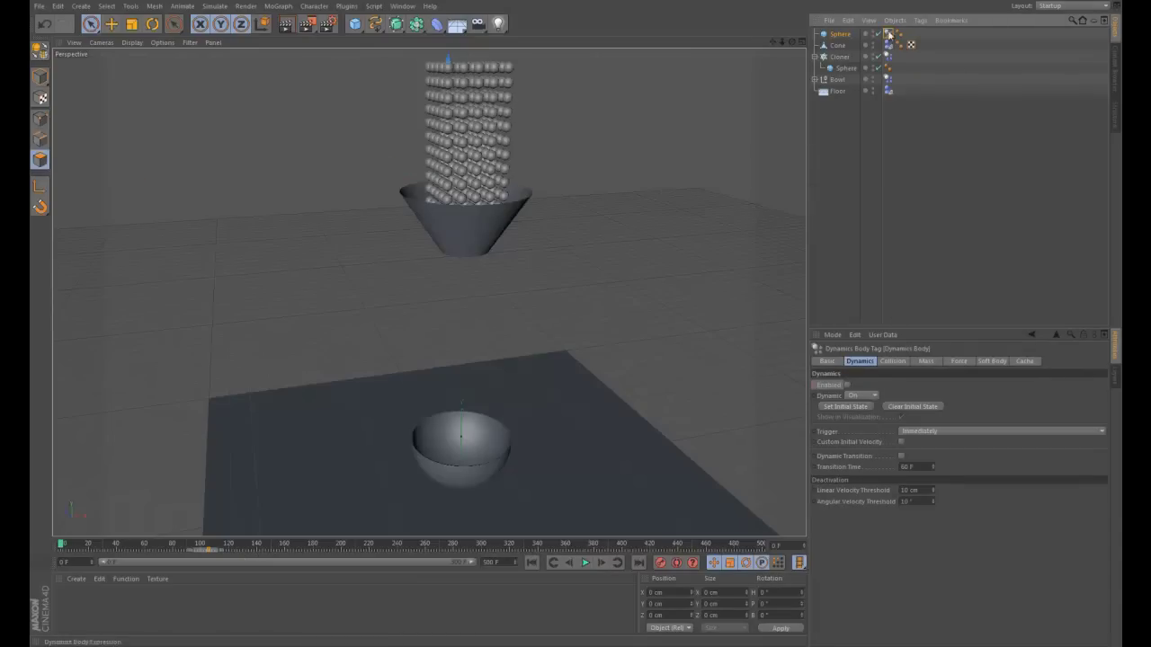
pyautogui.click(926, 361)
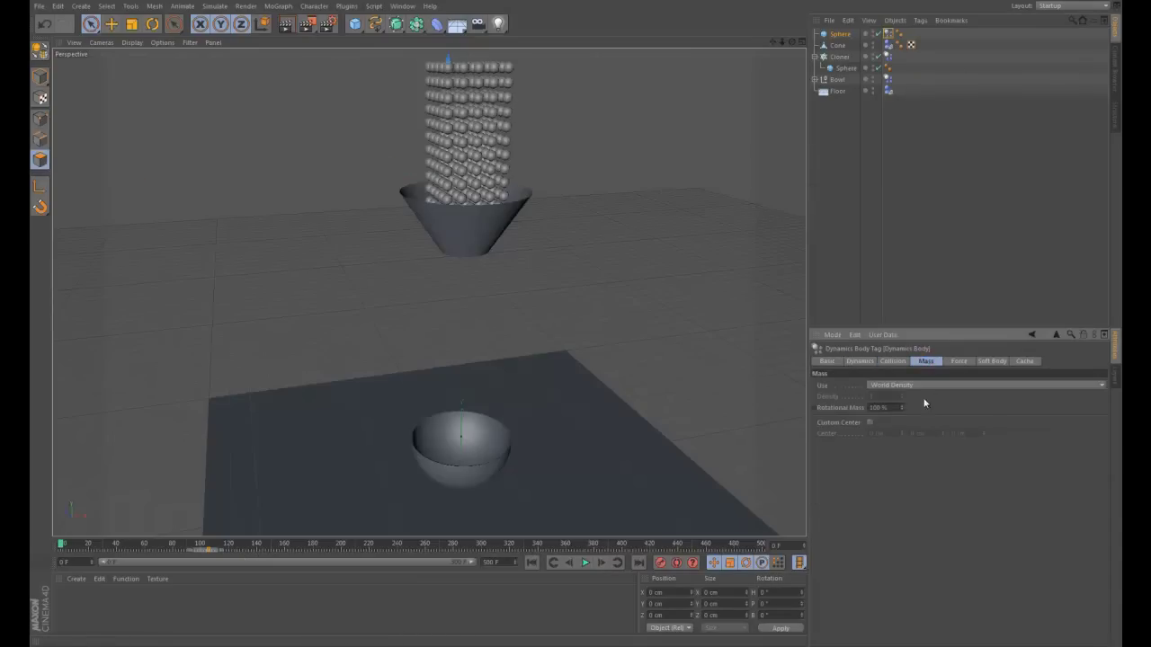
pyautogui.click(917, 386)
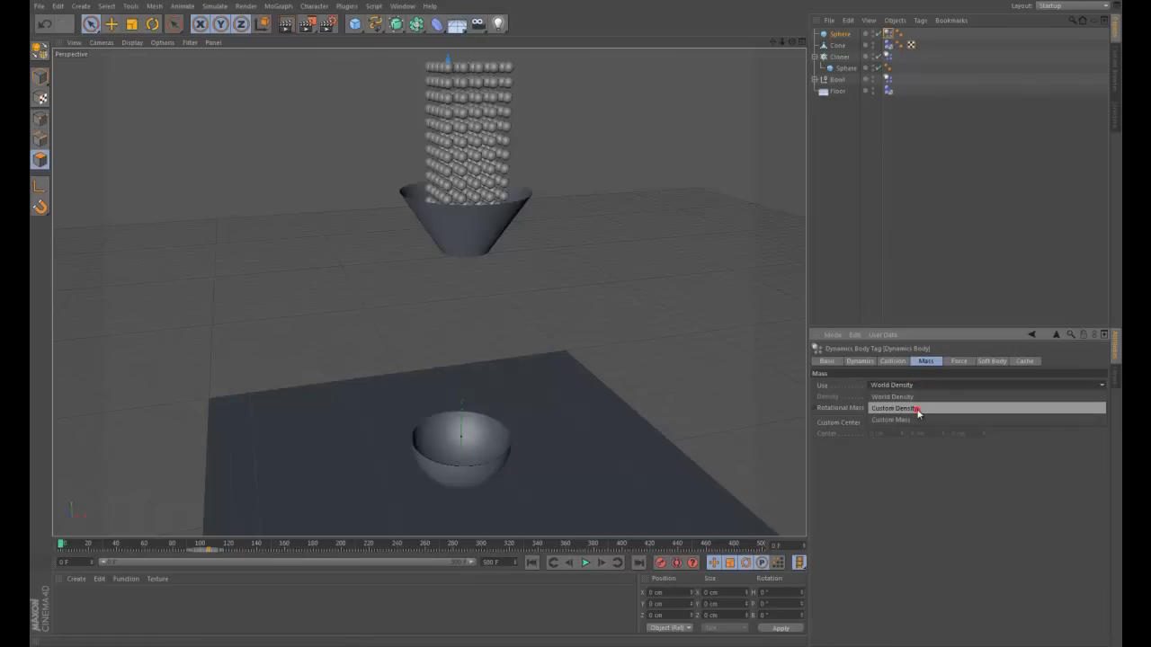
pyautogui.click(916, 409)
pyautogui.click(887, 397)
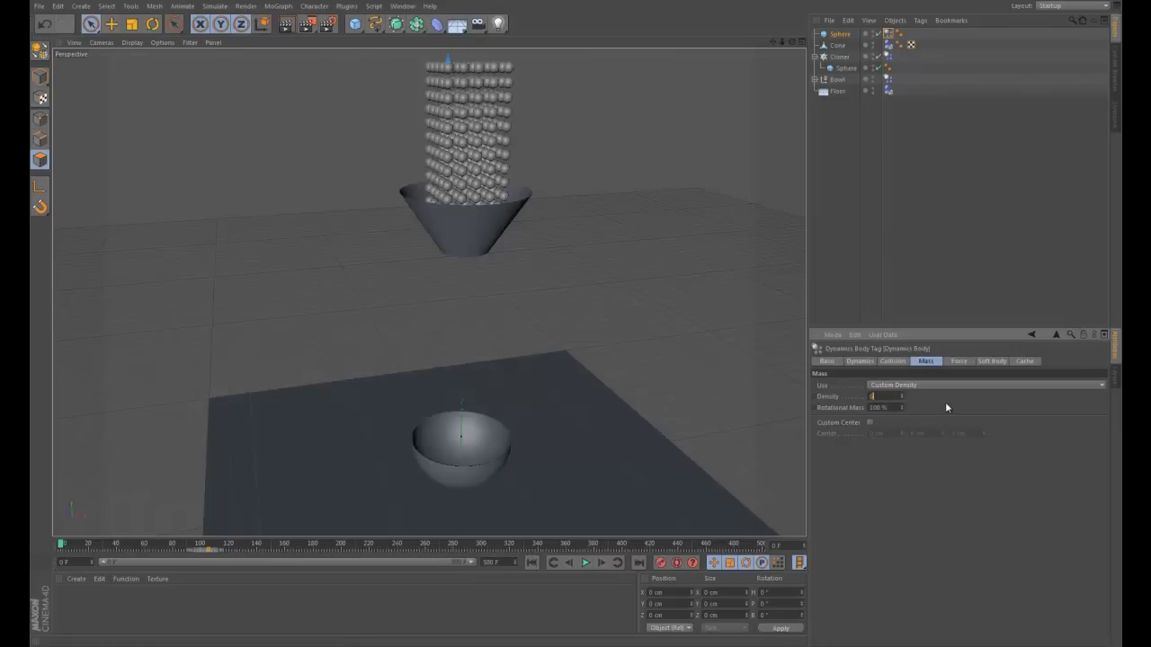
pyautogui.write('6')
pyautogui.press('Return')
pyautogui.click(591, 563)
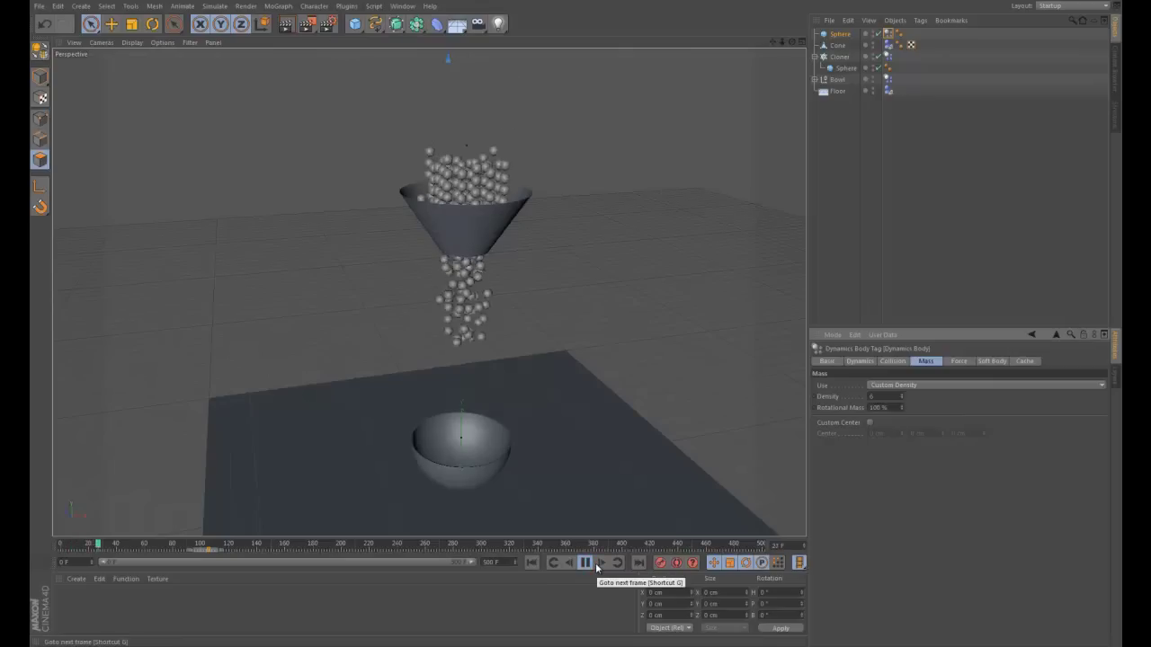
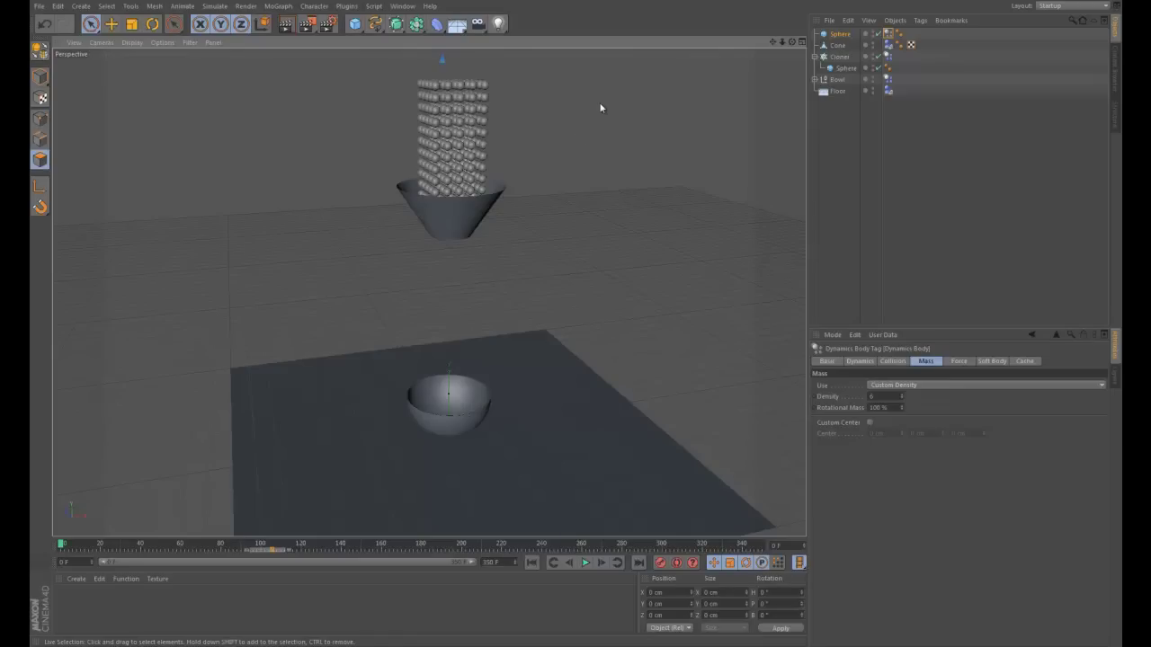
# Shift the large sphere sideways along X in the four-view layout until it sits over the funnel's rim
pyautogui.middleClick(513, 419)
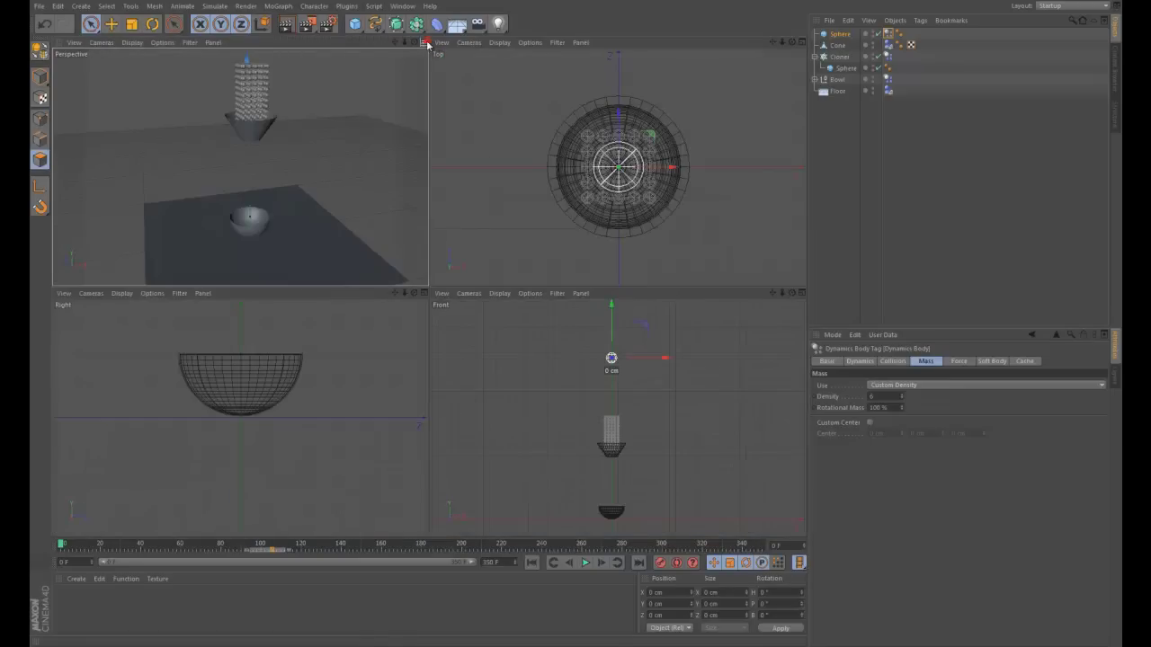
pyautogui.click(424, 42)
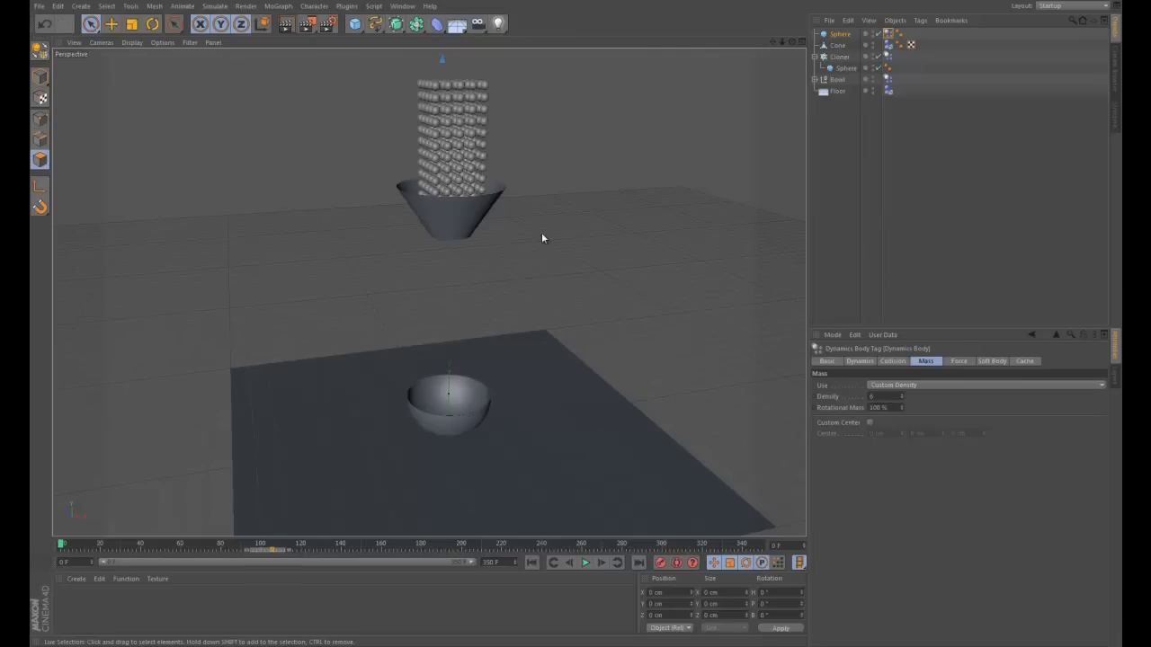
pyautogui.click(802, 42)
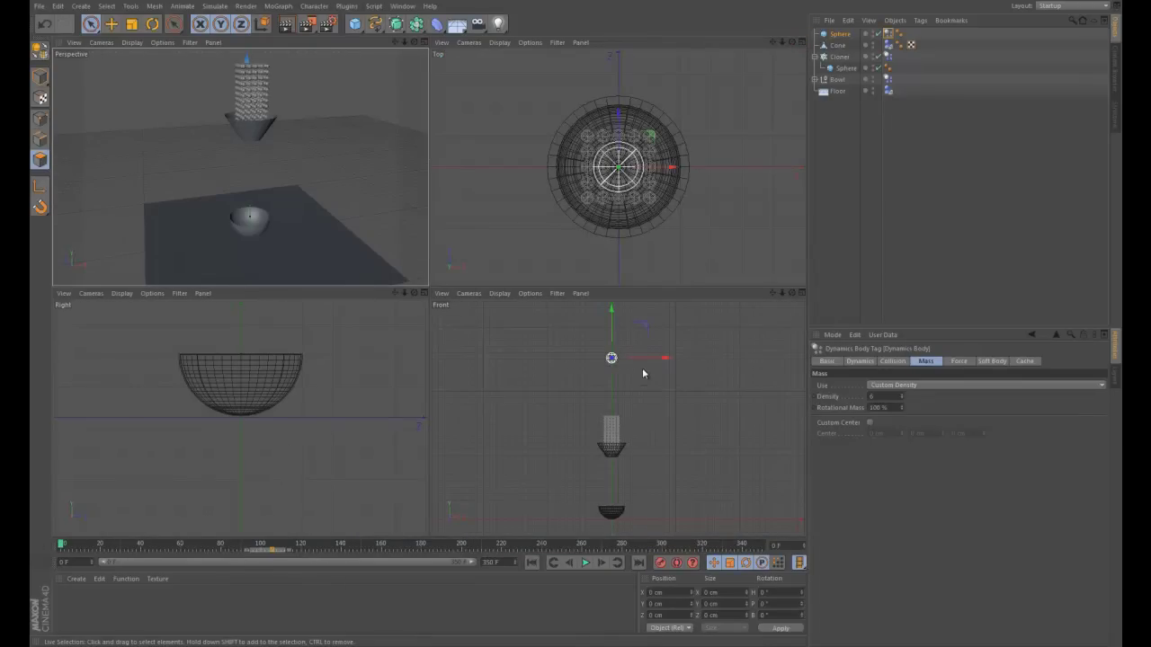
pyautogui.moveTo(662, 359); pyautogui.dragTo(676, 360)
pyautogui.moveTo(740, 170); pyautogui.dragTo(739, 169)
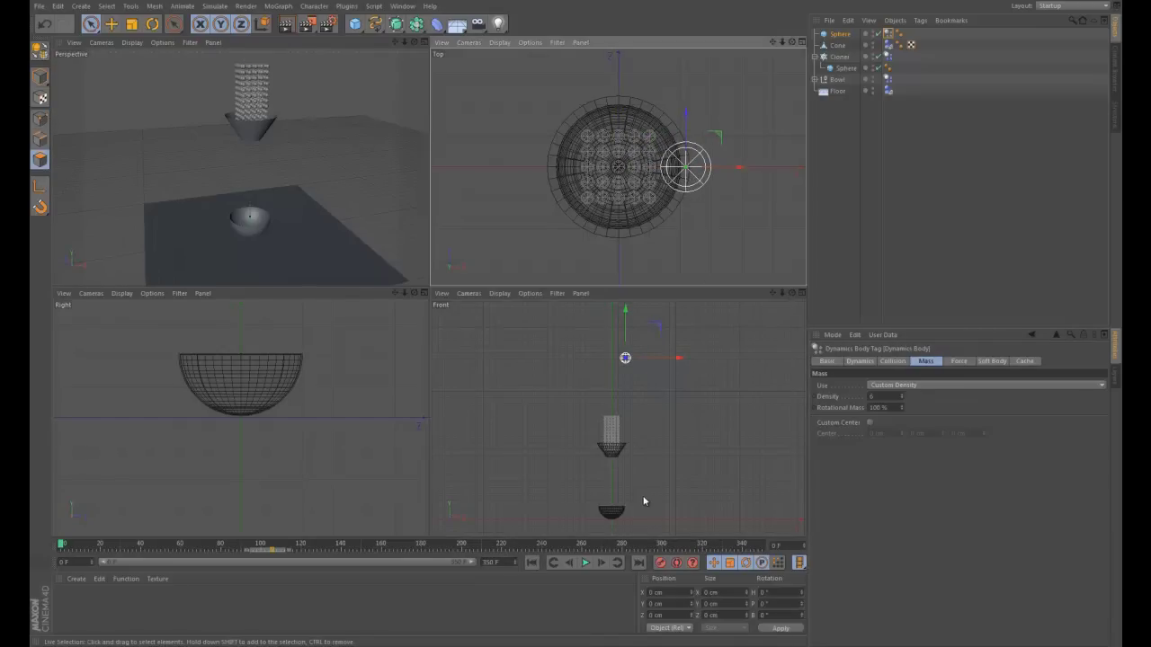
# Keyframe the cone's dynamics Enabled setting on at frame 108 and off one frame after it, and rewind to the first frame
pyautogui.click(276, 547)
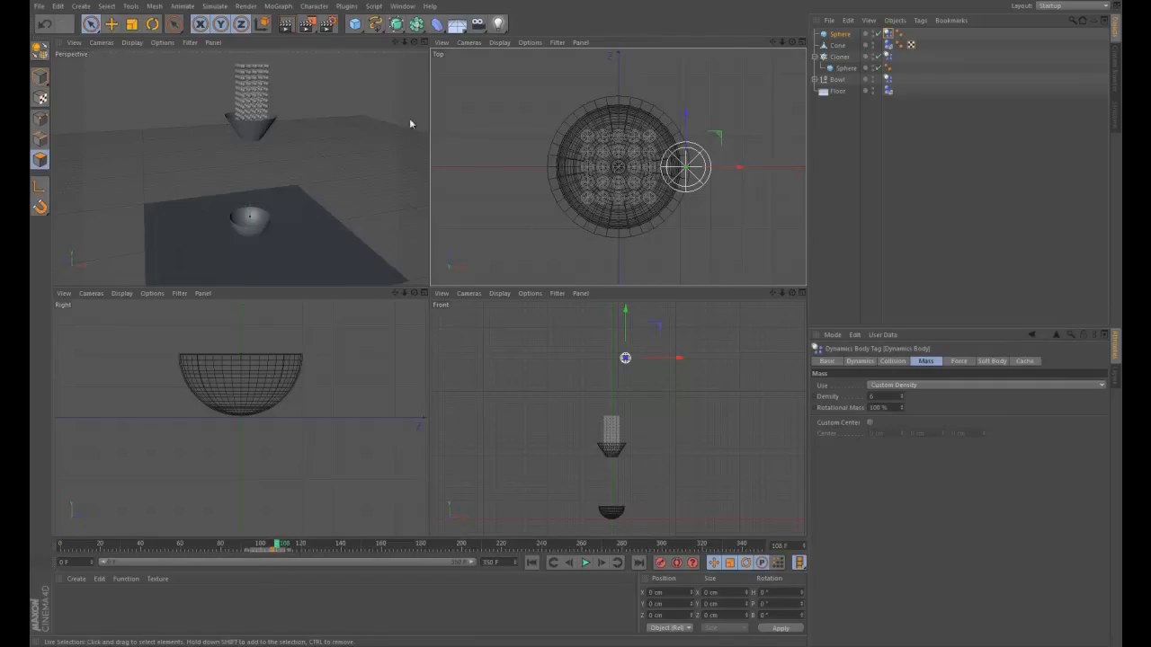
pyautogui.click(838, 45)
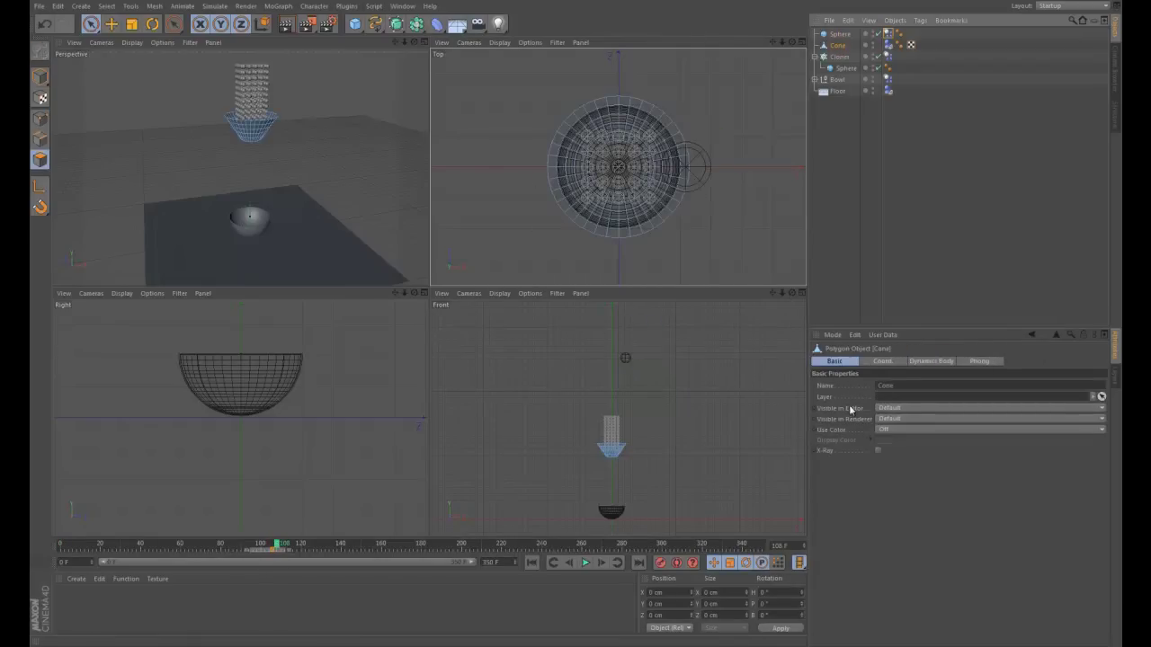
pyautogui.click(887, 44)
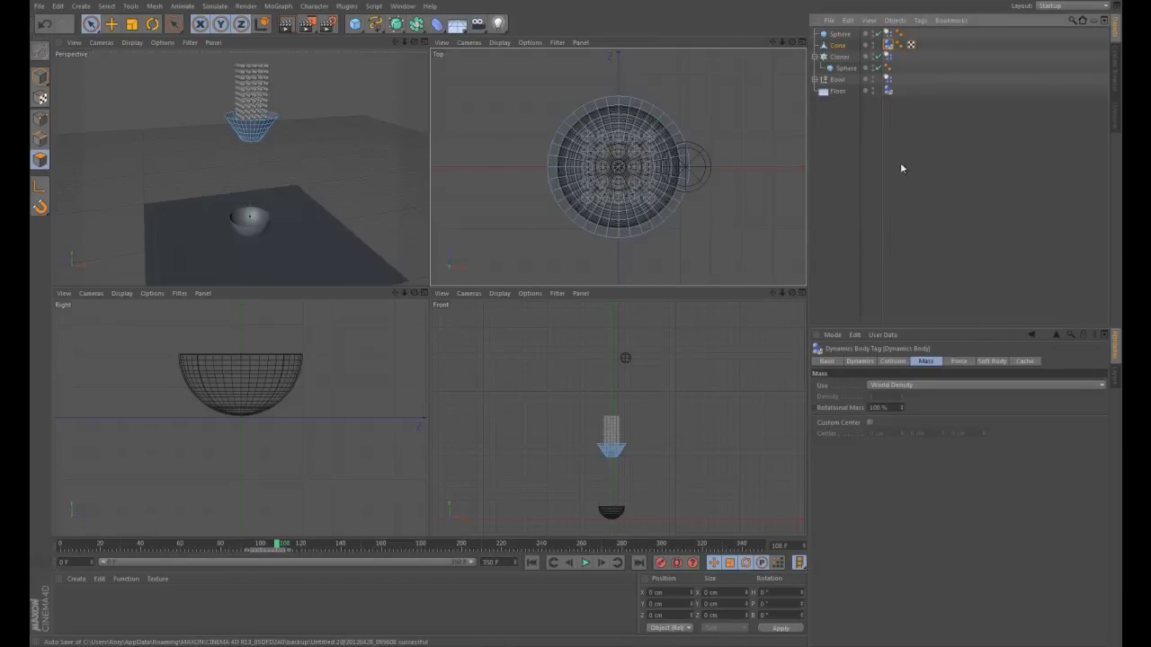
pyautogui.click(869, 362)
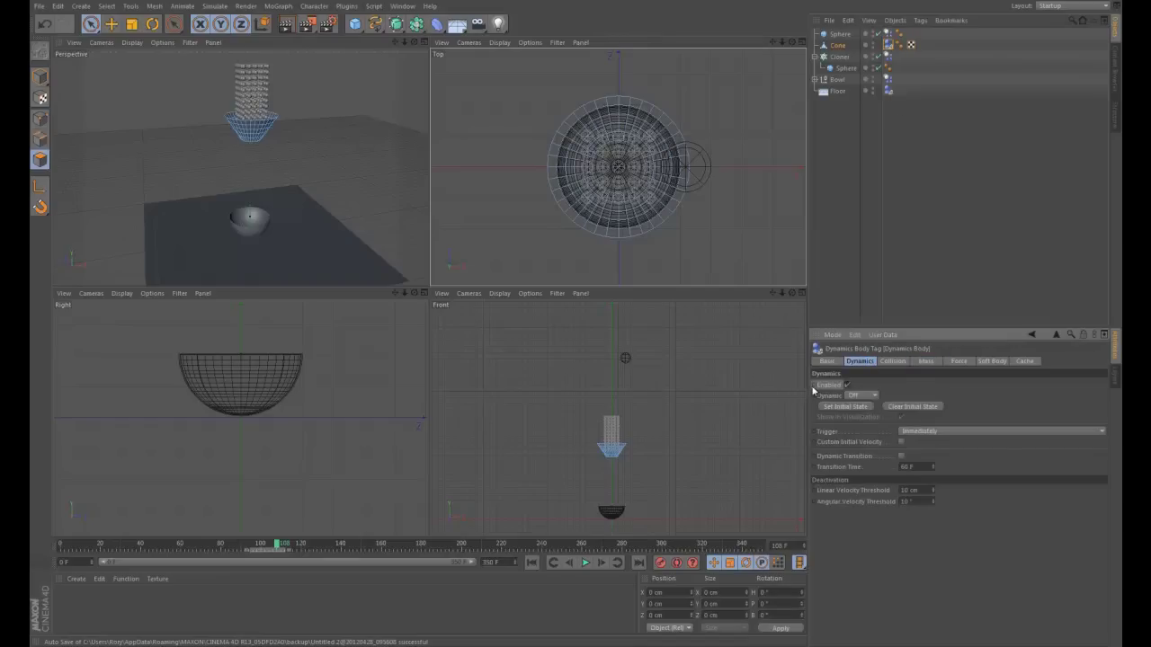
pyautogui.click(600, 564)
pyautogui.click(848, 385)
pyautogui.keyDown('ctrl'); pyautogui.click(814, 385); pyautogui.keyUp('ctrl')
pyautogui.click(532, 563)
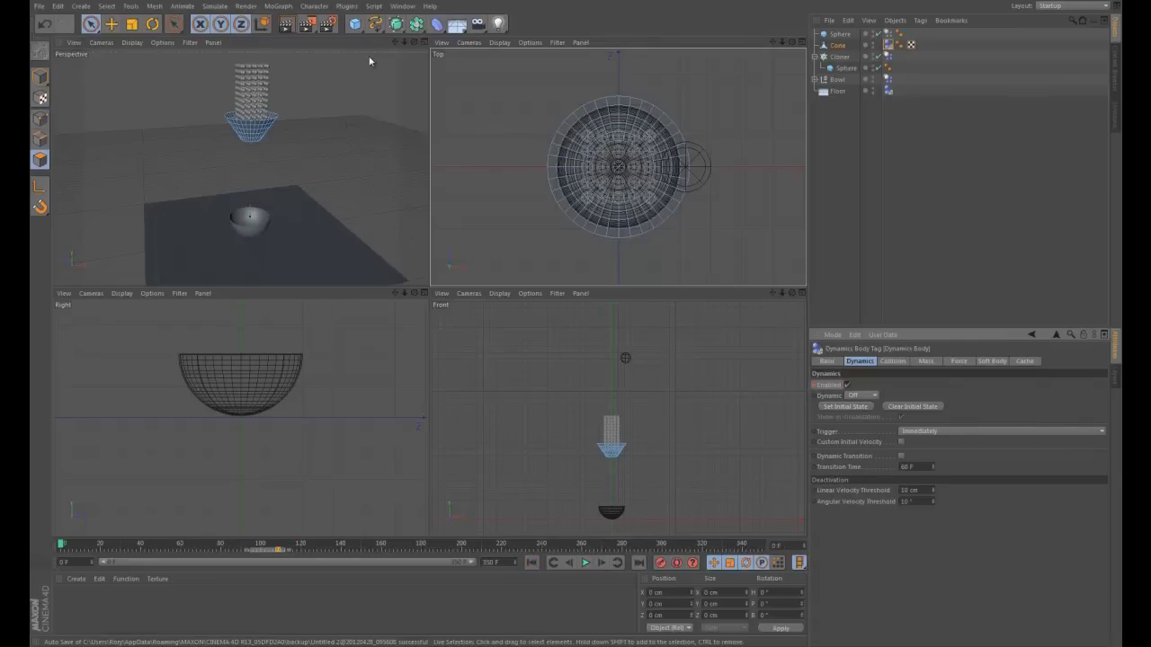
# Play the simulation to check how the large sphere and the cone behave, and rewind to the first frame
pyautogui.click(586, 563)
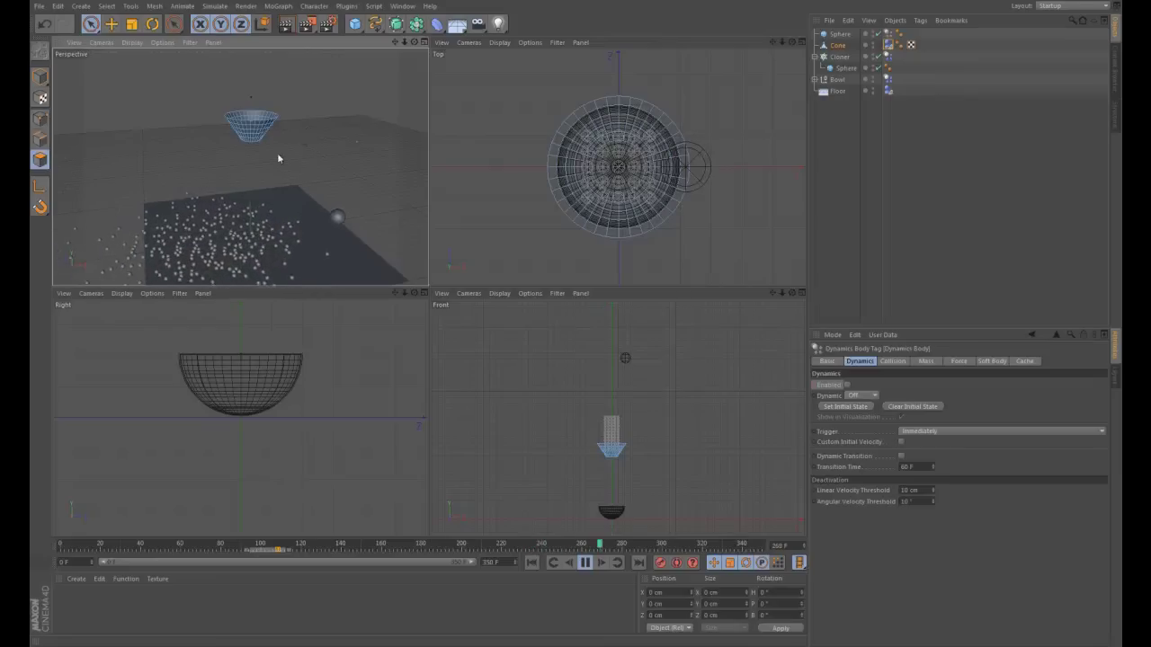
pyautogui.click(585, 562)
pyautogui.click(538, 560)
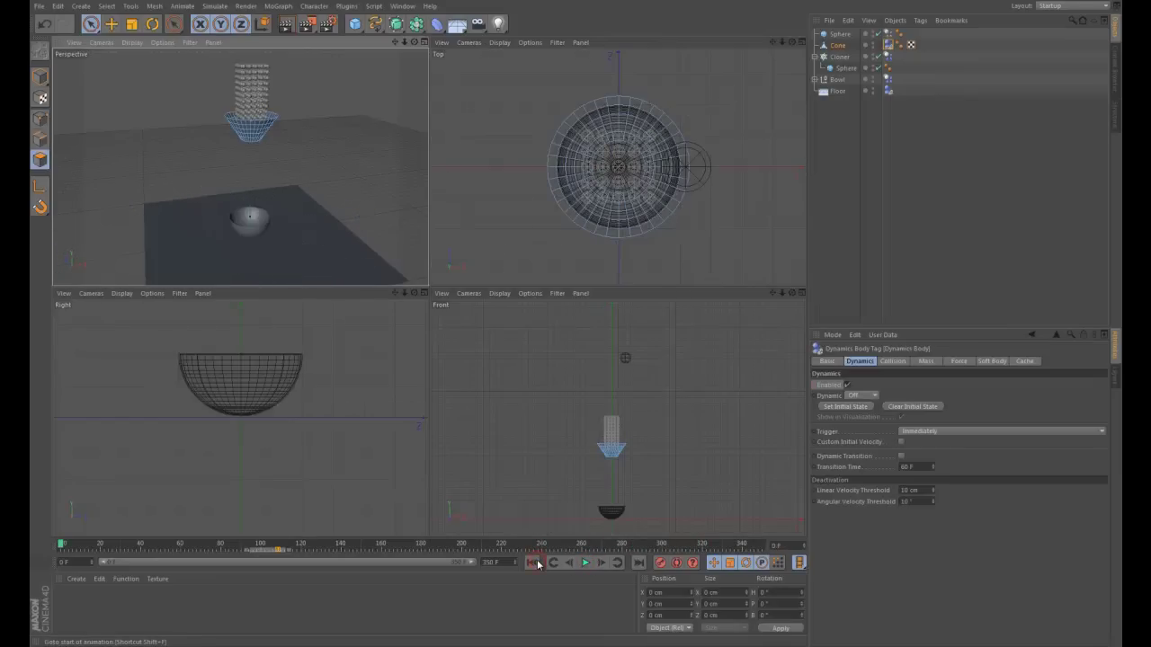
# Undo the cone's Enabled keyframes and the large sphere's sideways shift so it sits centred over the funnel again
pyautogui.hotkey('ctrl', 'z')
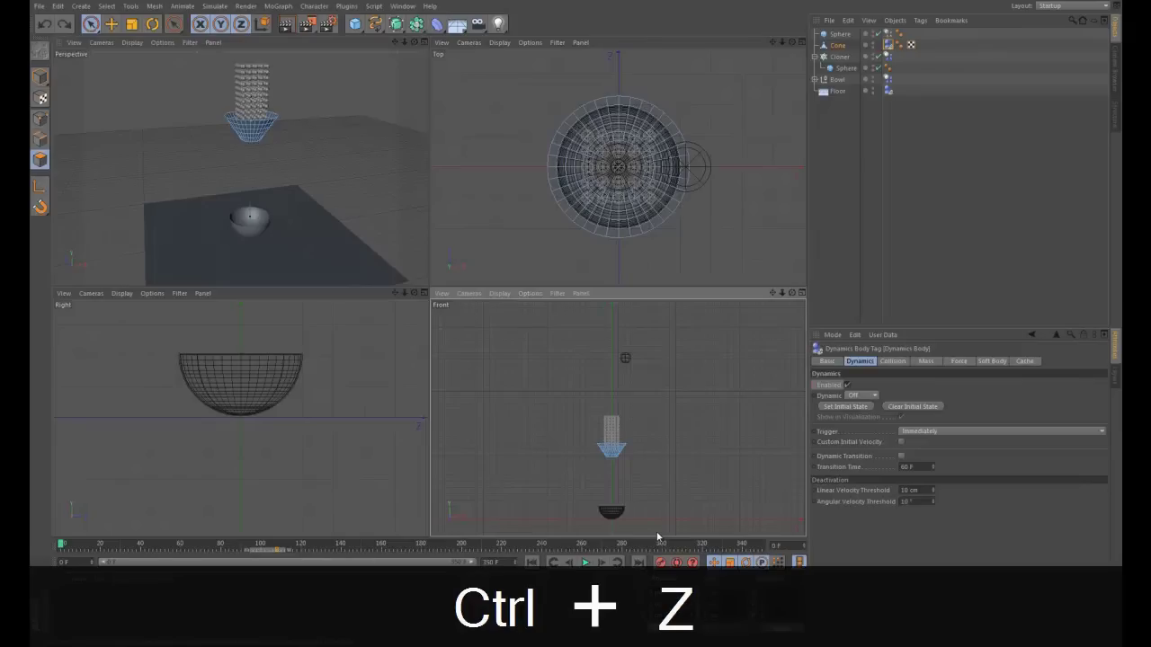
pyautogui.hotkey('ctrl', 'z')
pyautogui.hotkey('ctrl', 'z')
pyautogui.hotkey('ctrl', 'z')
pyautogui.hotkey('ctrl', 'z')
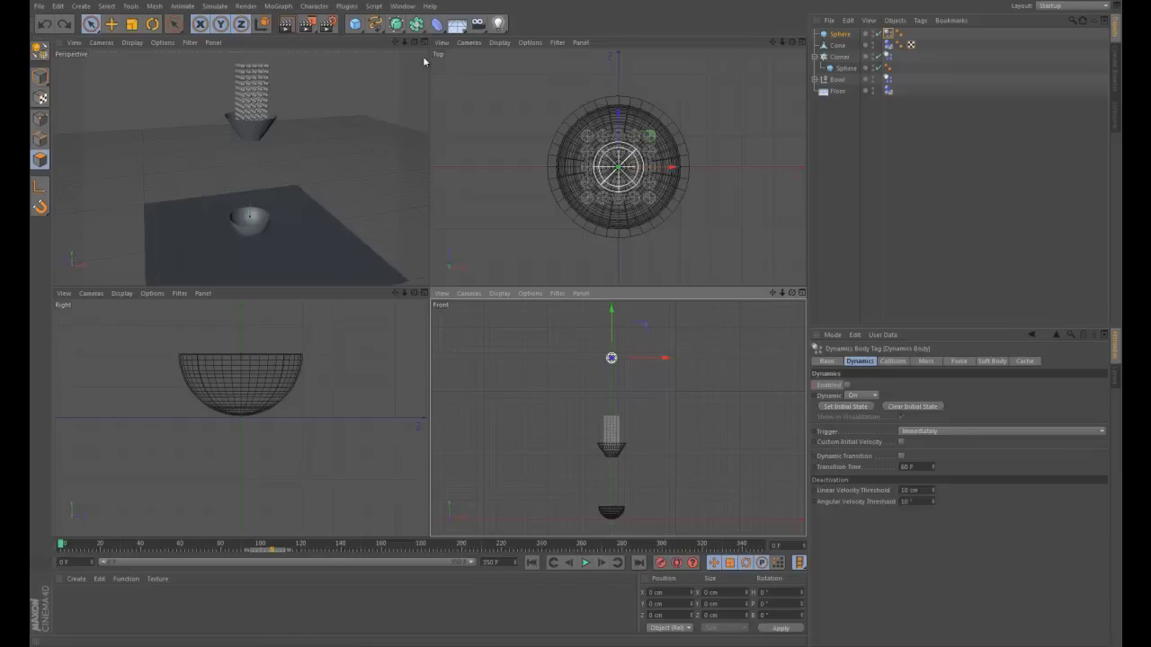
pyautogui.moveTo(479, 25); pyautogui.dragTo(509, 41)
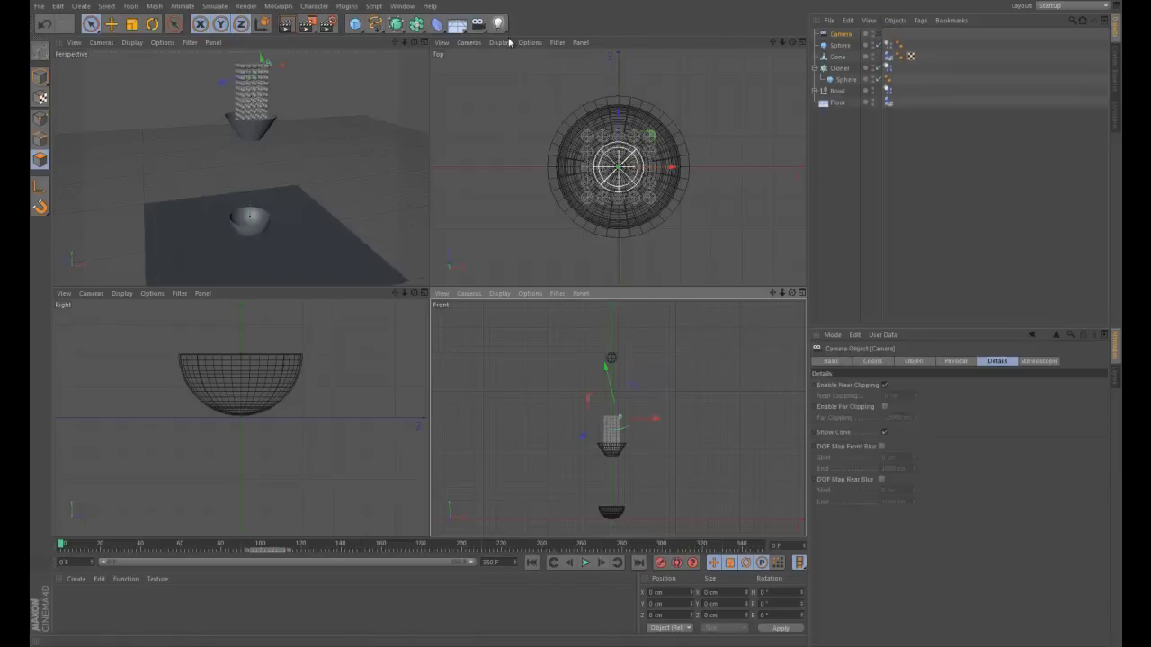
pyautogui.click(877, 34)
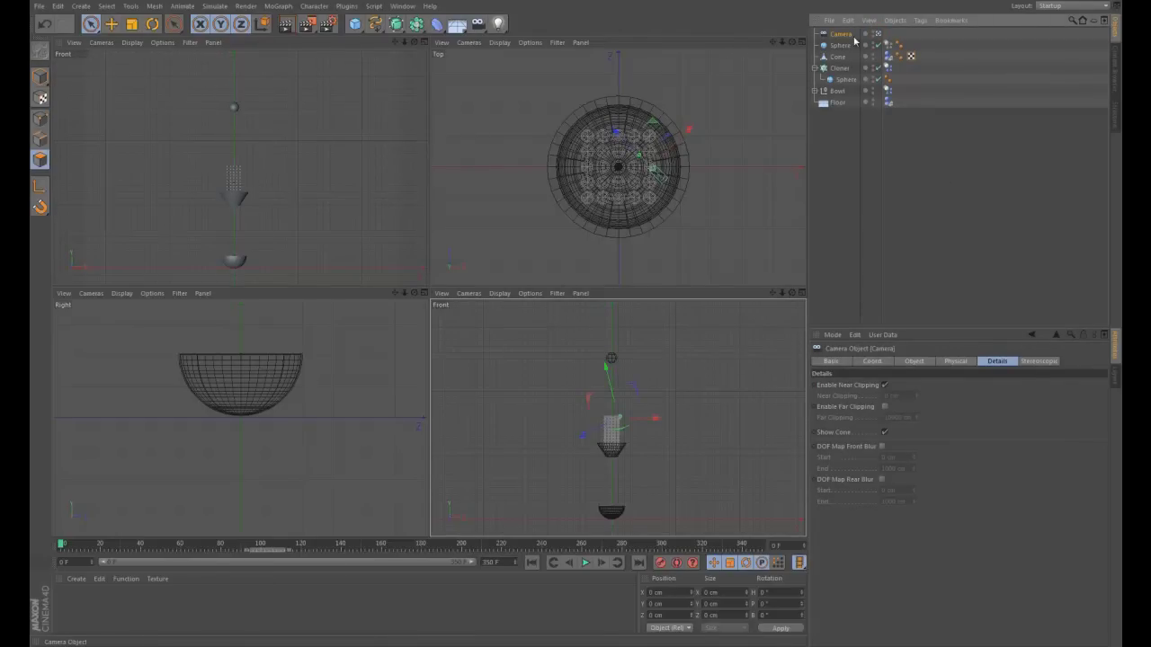
pyautogui.press('Delete')
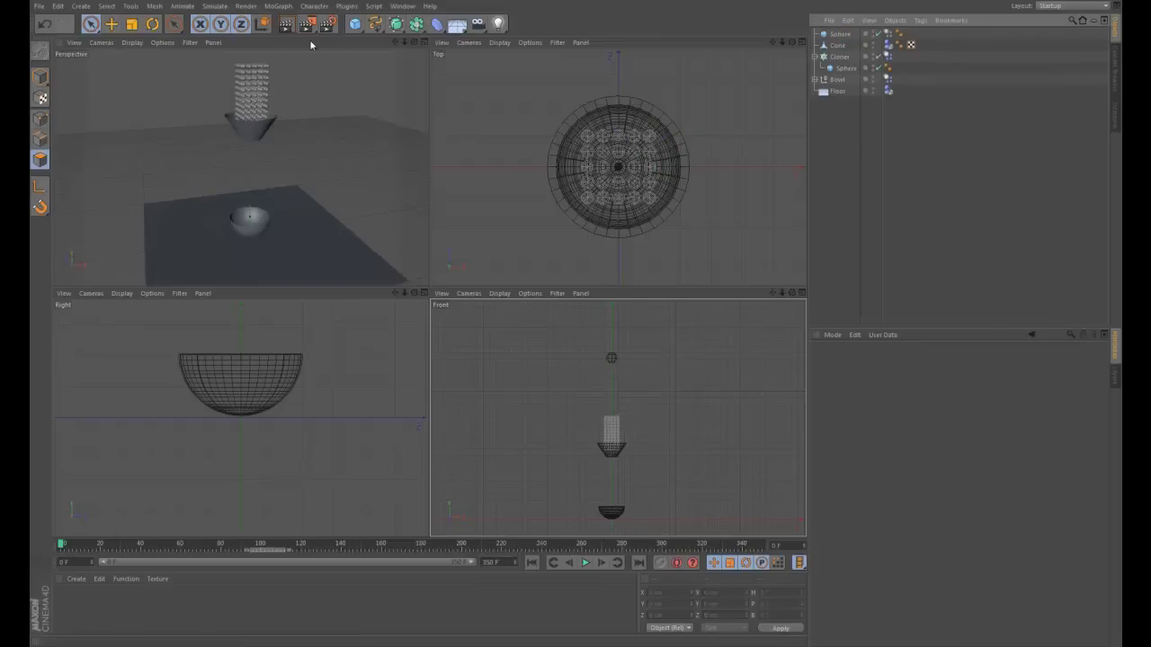
# Add a camera from the maximised Perspective view, look through it, and reframe the funnel and bowl
pyautogui.click(374, 45)
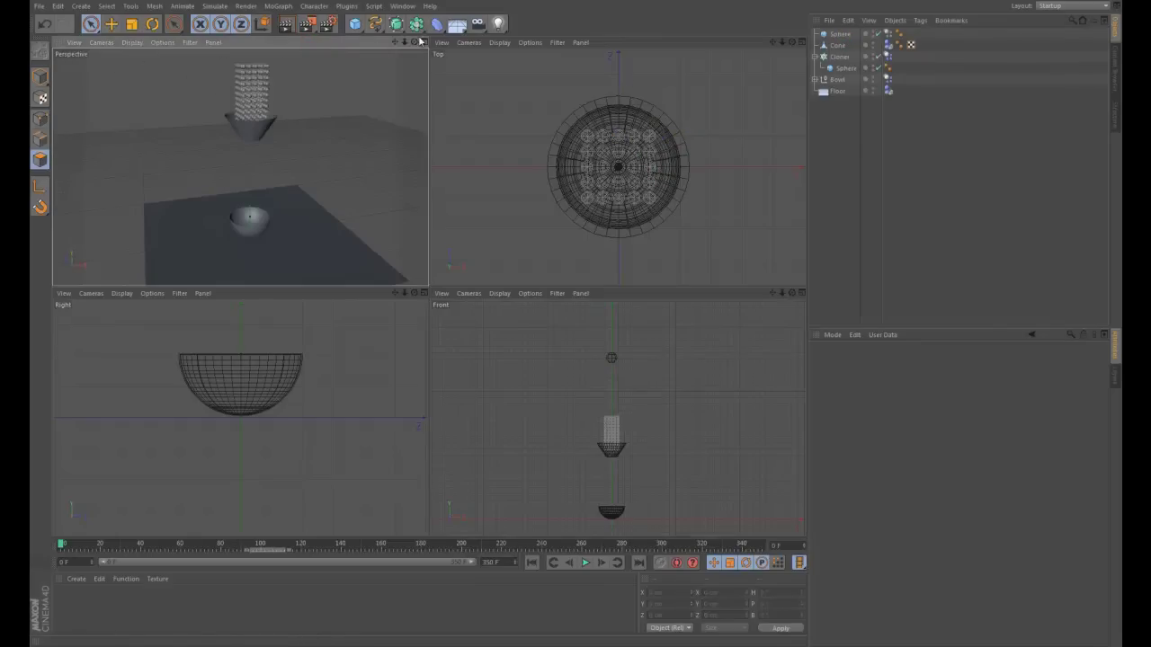
pyautogui.click(425, 42)
pyautogui.click(478, 23)
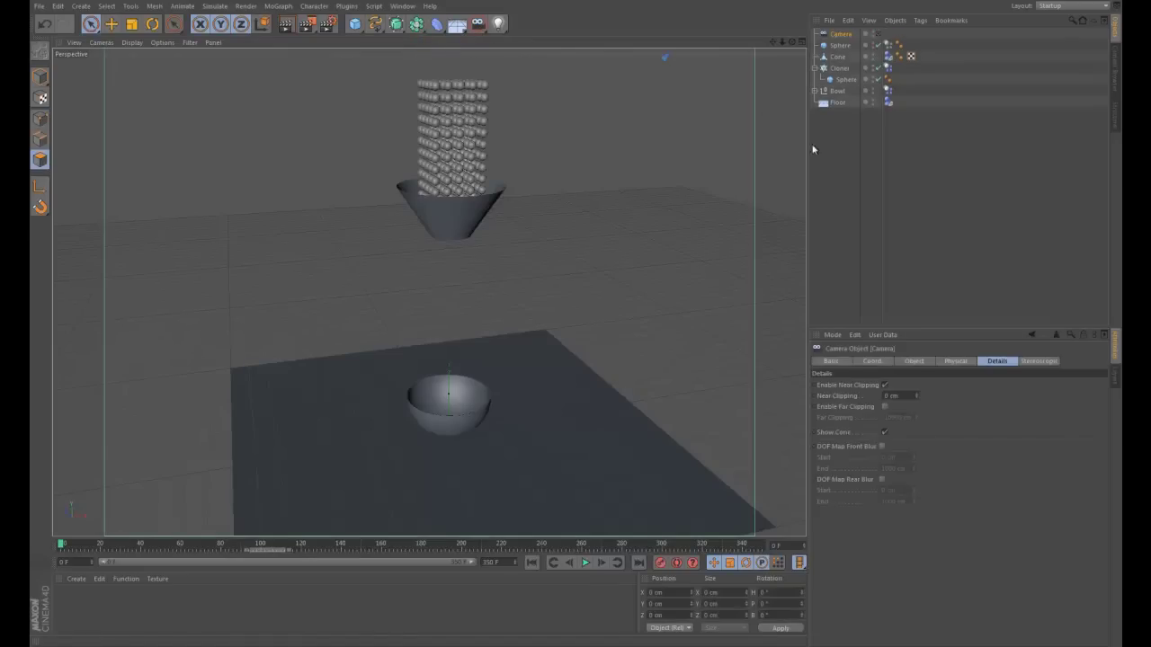
pyautogui.click(878, 33)
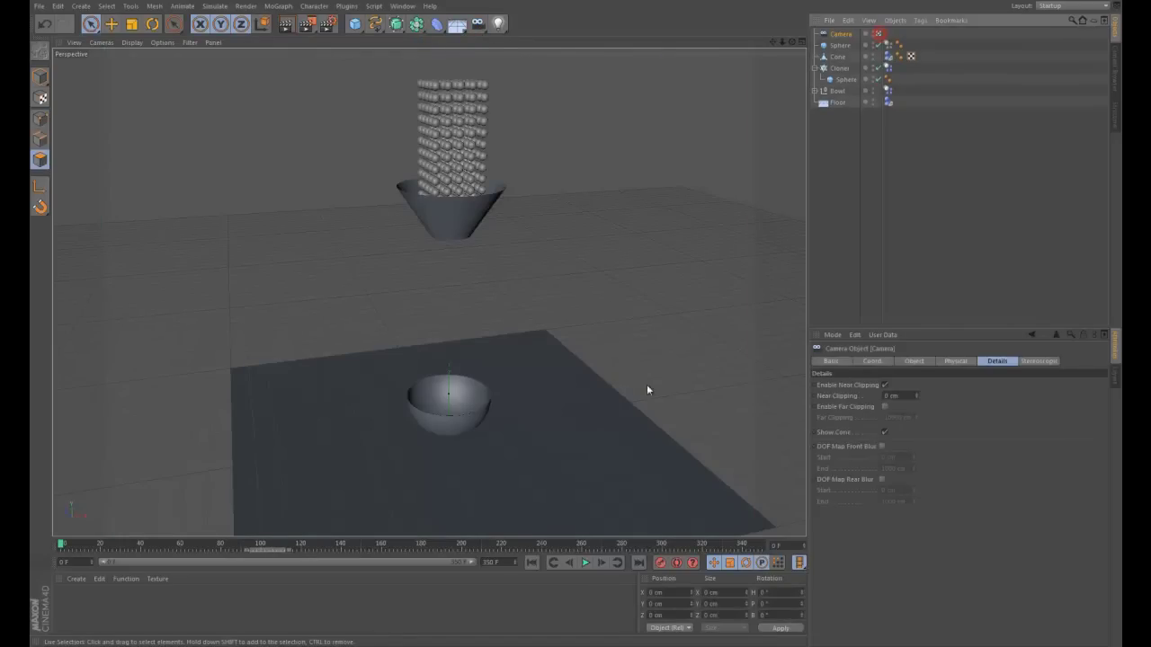
pyautogui.moveTo(577, 317)
pyautogui.keyDown('alt'); pyautogui.mouseDown(button='middle')
pyautogui.moveTo(586, 310)
pyautogui.moveTo(576, 311)
pyautogui.mouseUp(button='middle'); pyautogui.keyUp('alt')
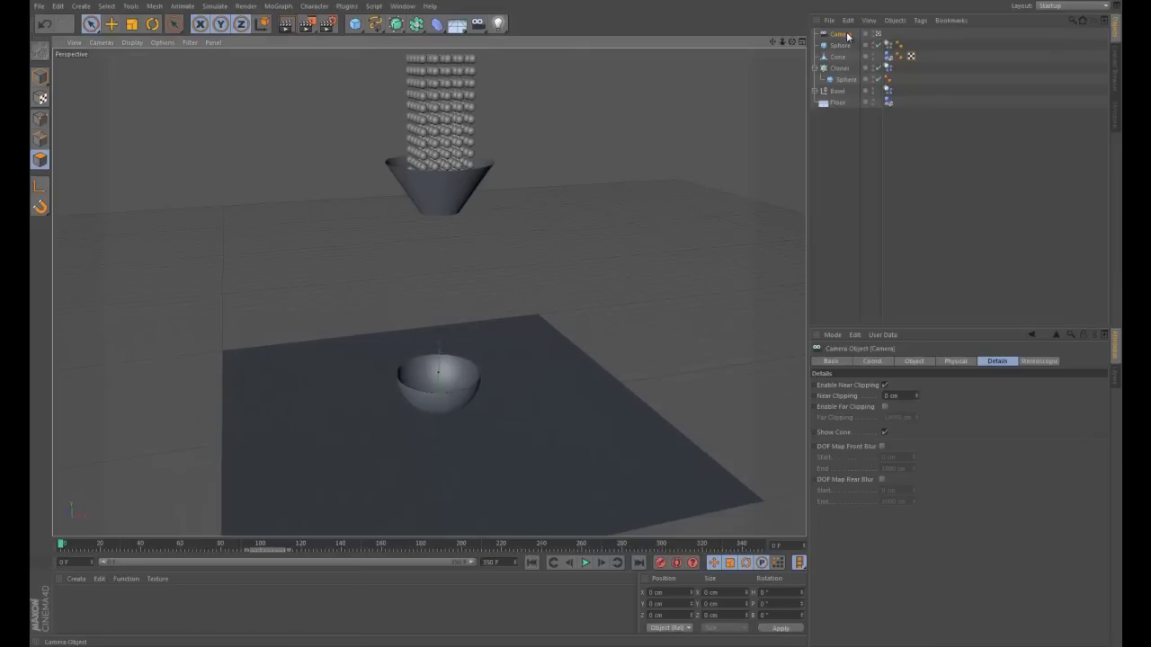
# Set the camera's focal length to the Normal Lens (50 mm) preset
pyautogui.click(911, 361)
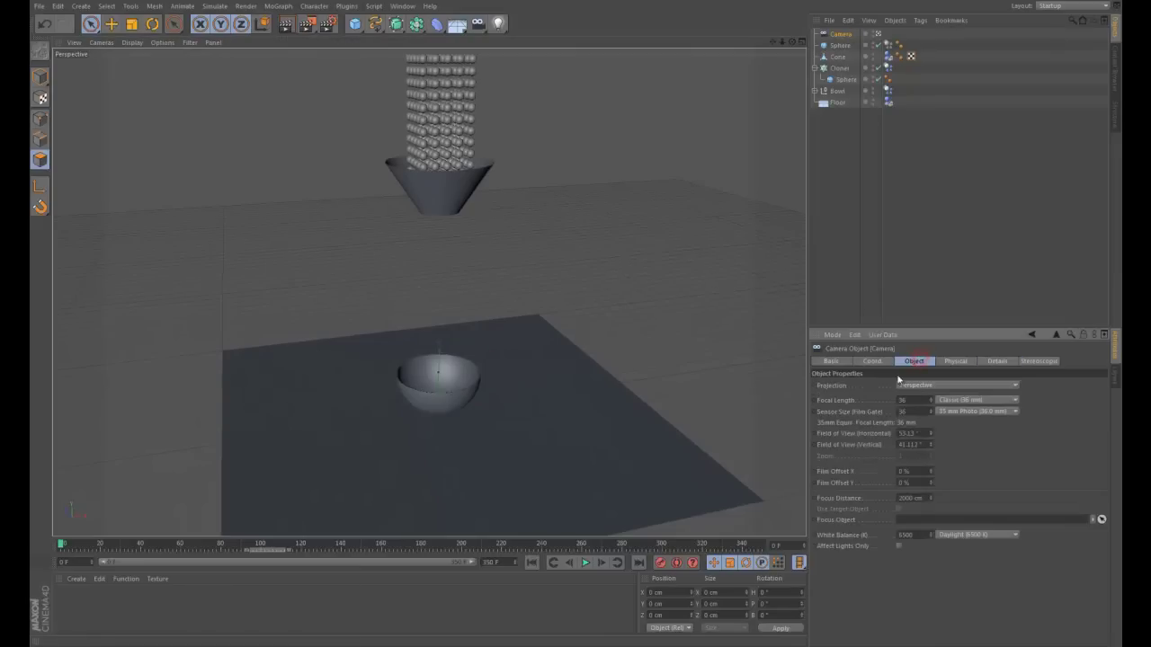
pyautogui.click(960, 399)
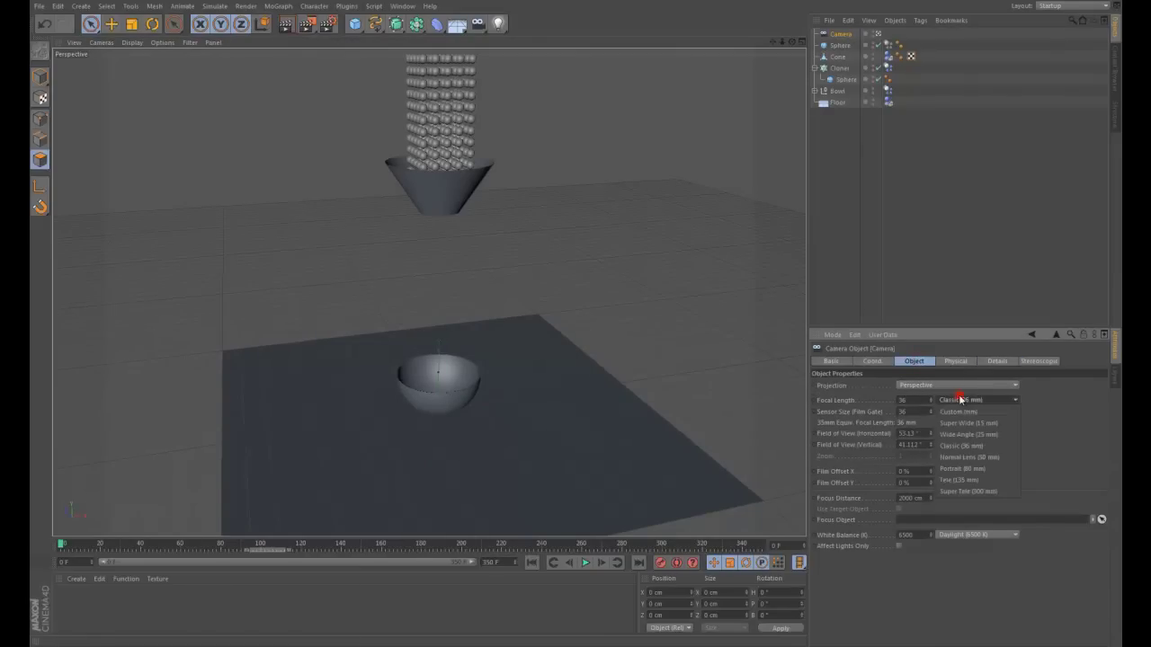
pyautogui.click(975, 456)
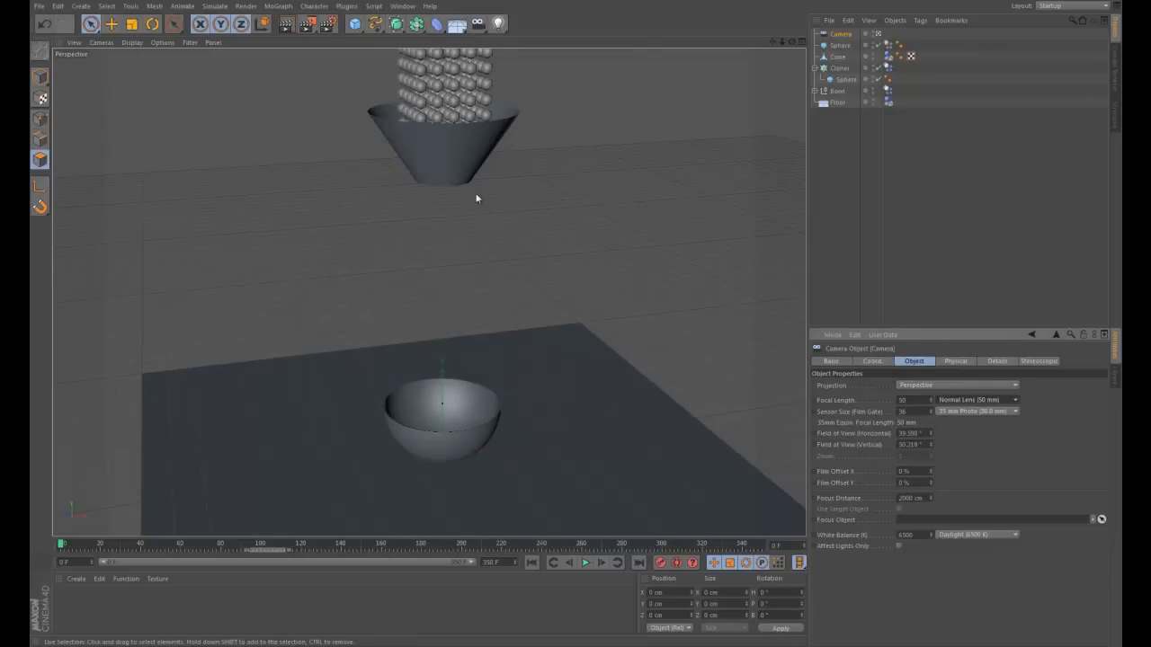
# Add a circle spline around the bowl on the XZ plane with a radius of about 1230 cm
pyautogui.click(376, 24)
pyautogui.click(481, 81)
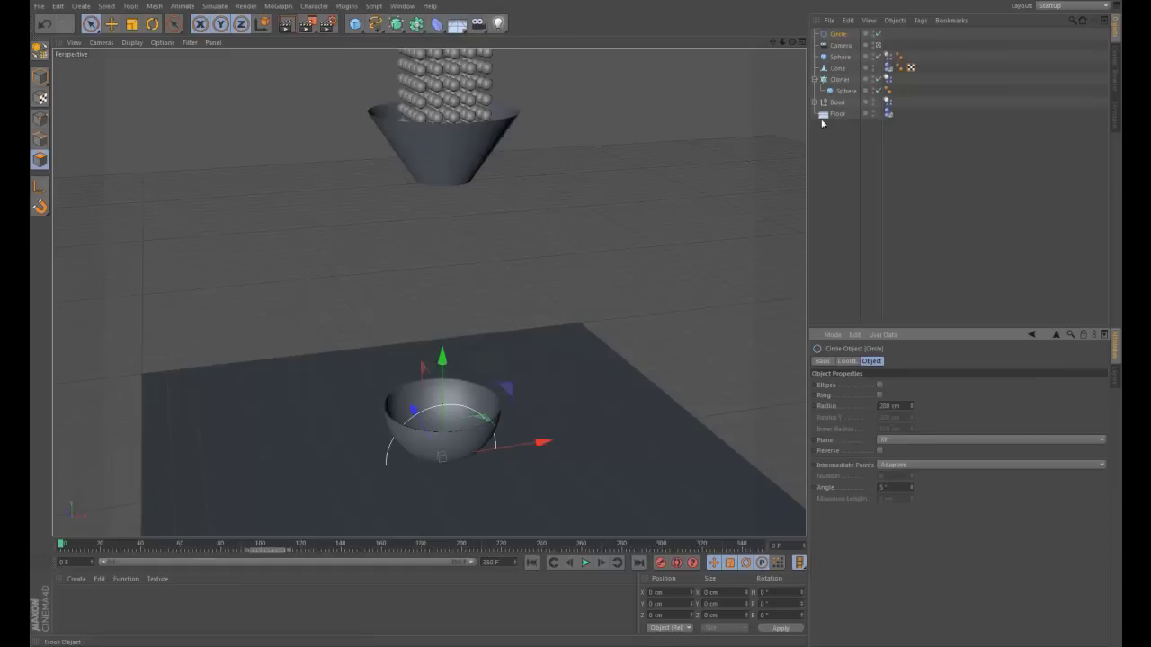
pyautogui.click(889, 440)
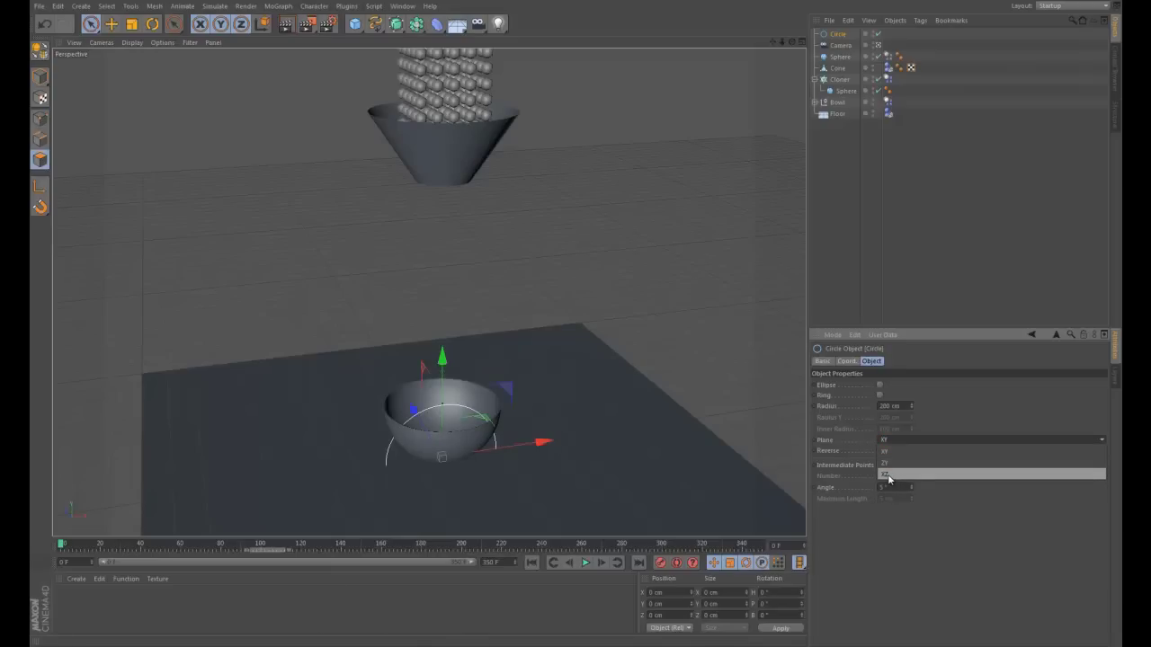
pyautogui.click(889, 477)
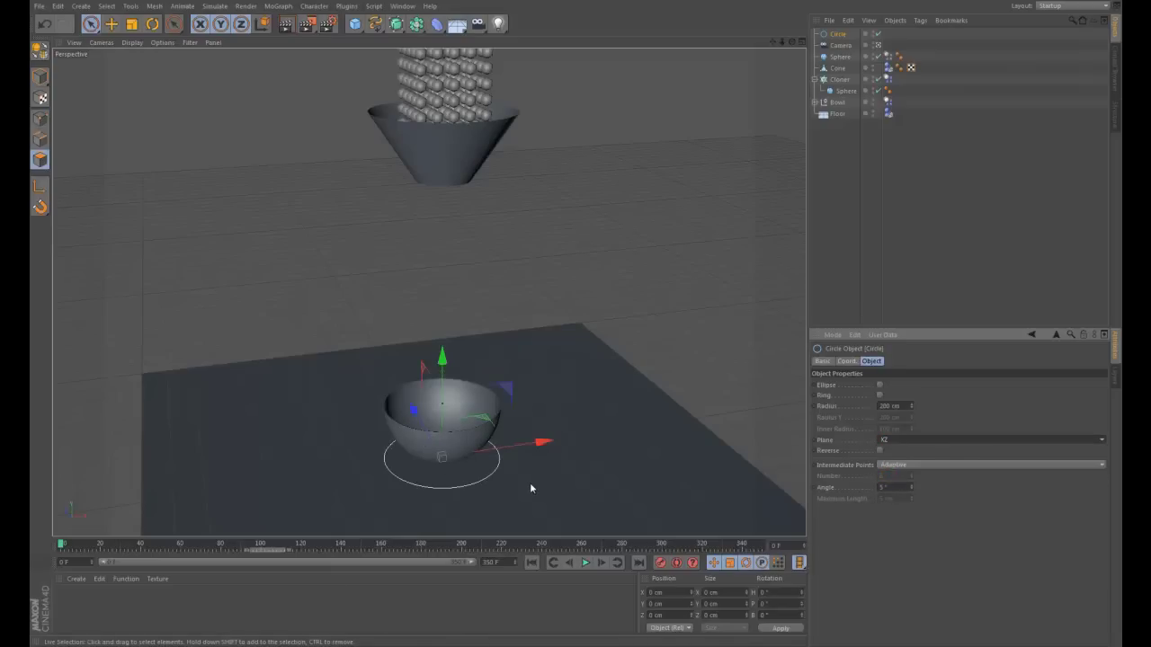
pyautogui.moveTo(913, 406); pyautogui.dragTo(906, 406)
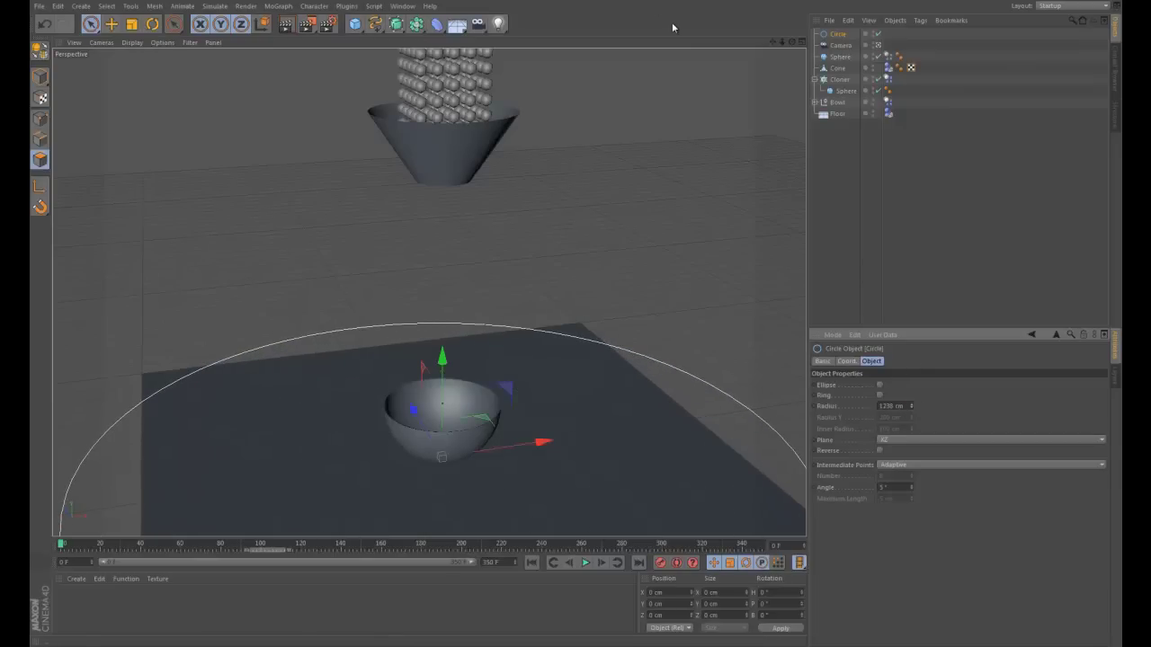
# Give the camera an Align to Spline tag that uses the circle as its Spline Path
pyautogui.click(847, 45)
pyautogui.rightClick(846, 45)
pyautogui.moveTo(876, 52)
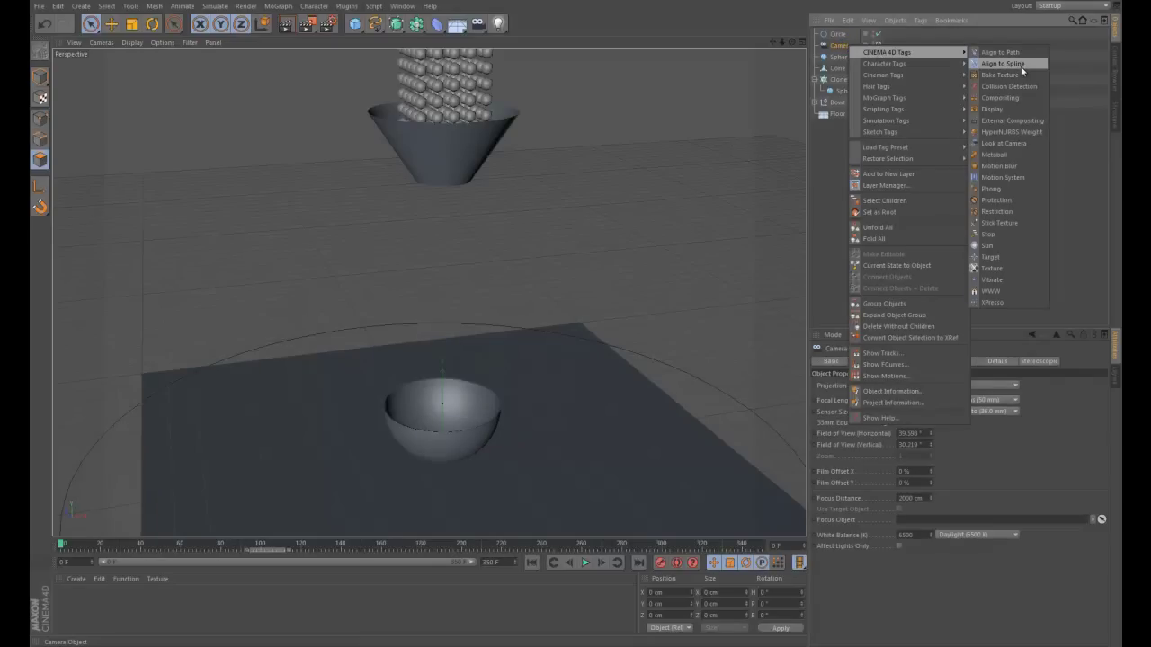
pyautogui.click(1002, 64)
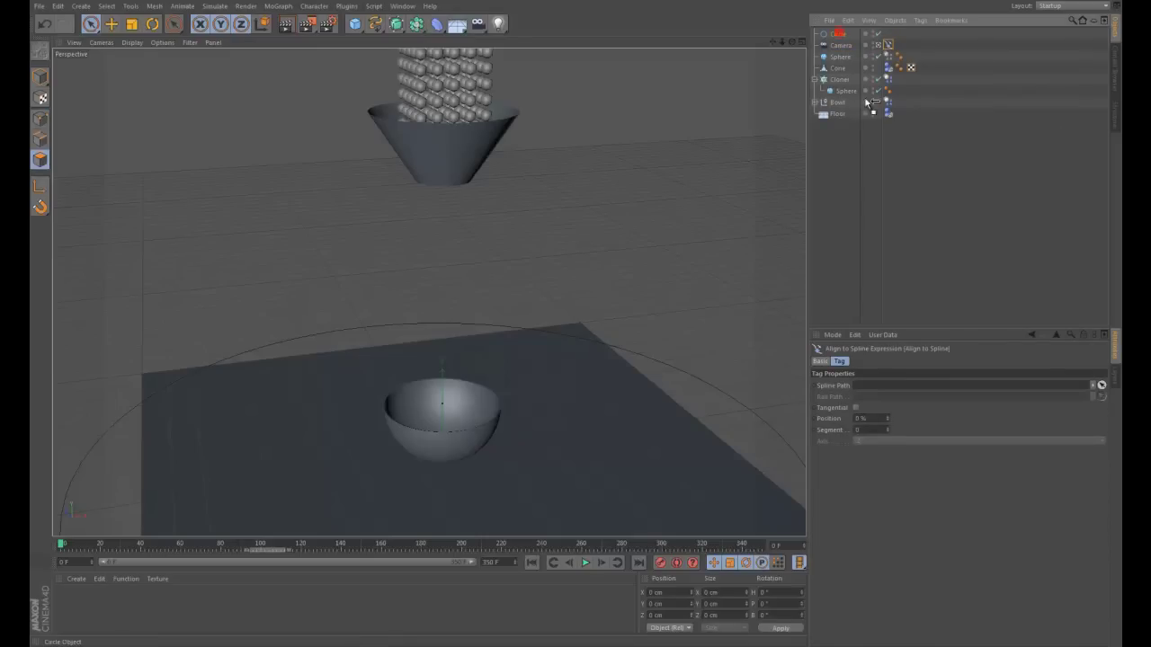
pyautogui.moveTo(868, 357); pyautogui.dragTo(868, 387)
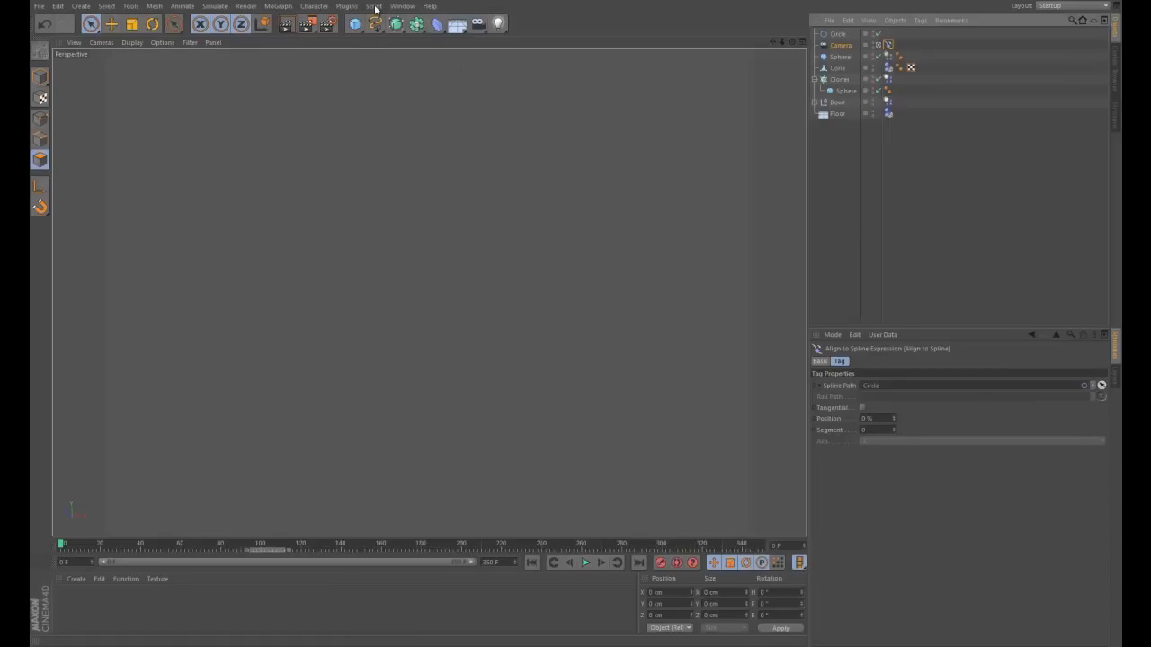
# Add a null object at the centre of the circle, working in the four-view layout
pyautogui.click(395, 56)
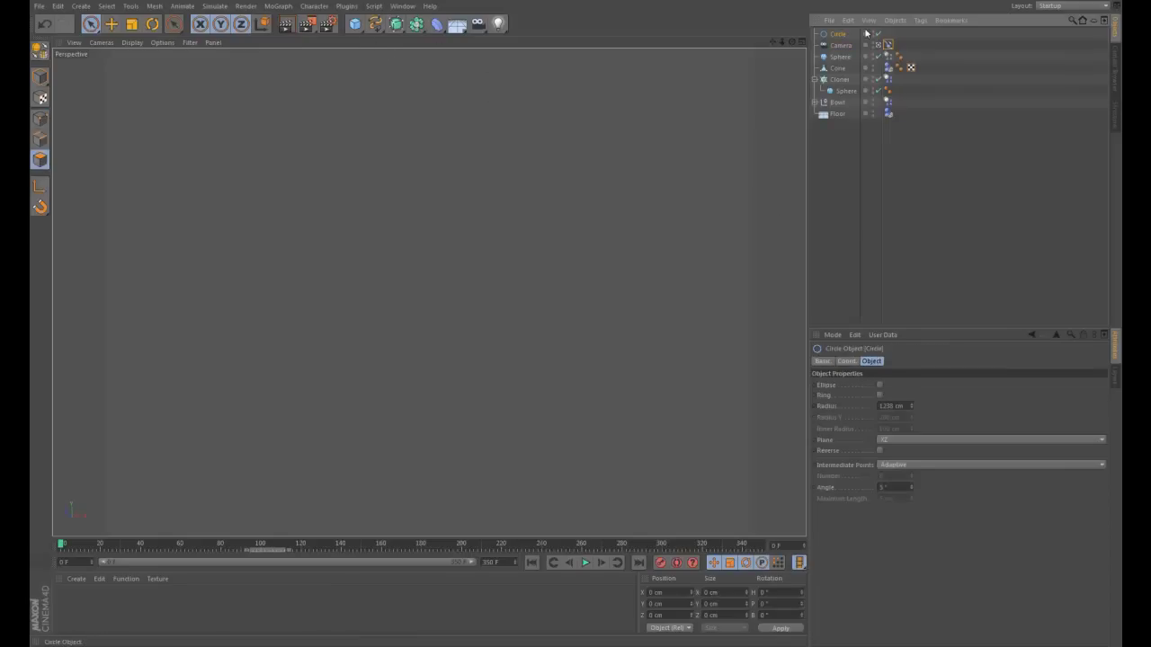
pyautogui.click(844, 46)
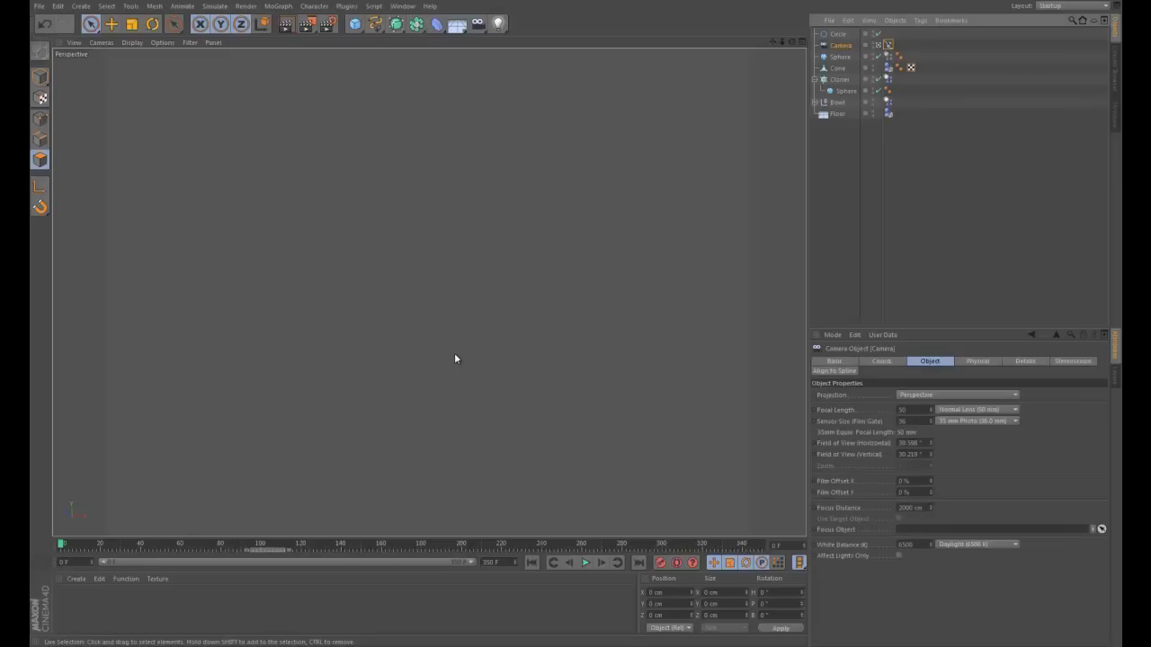
pyautogui.click(802, 41)
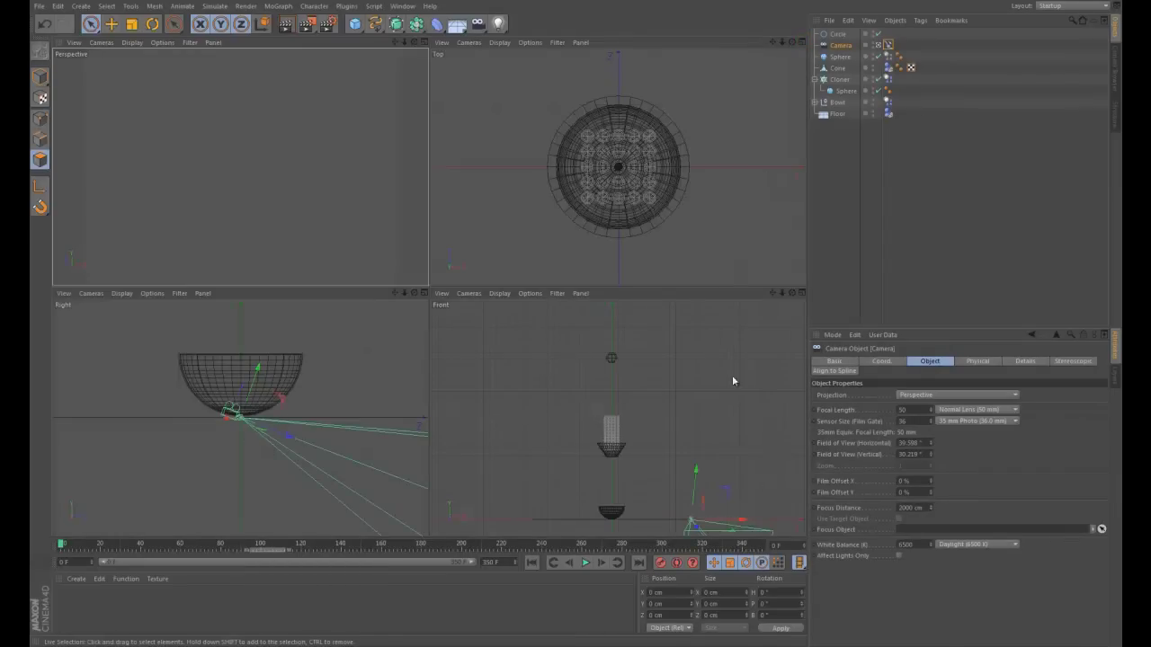
pyautogui.moveTo(783, 43); pyautogui.dragTo(572, 291)
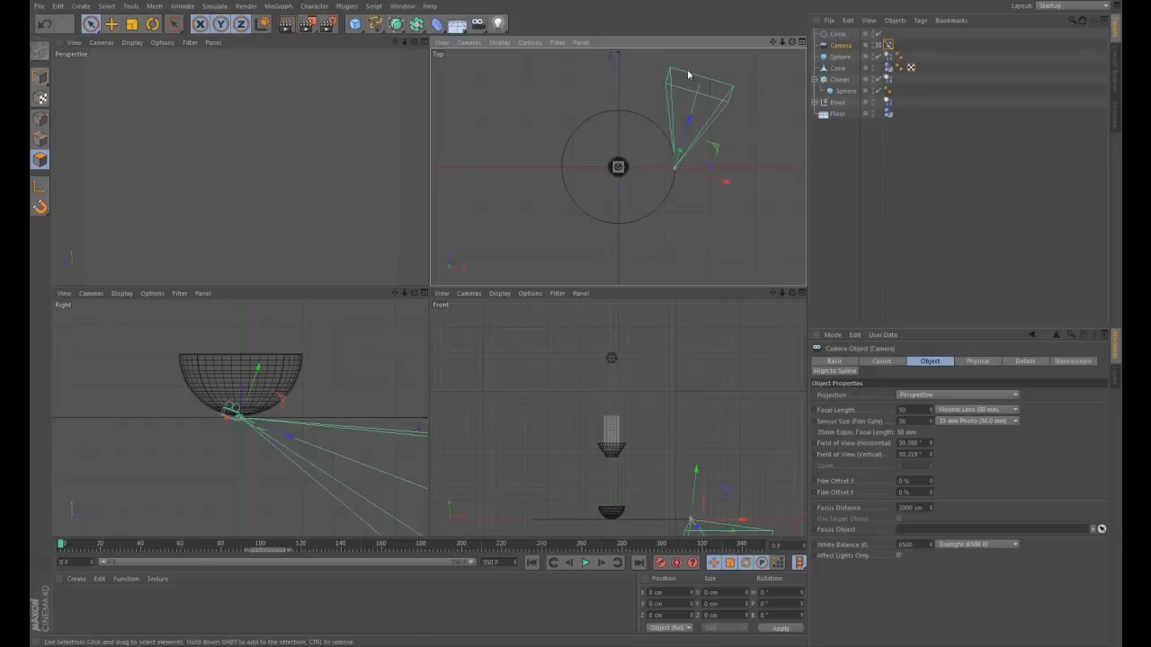
pyautogui.click(355, 24)
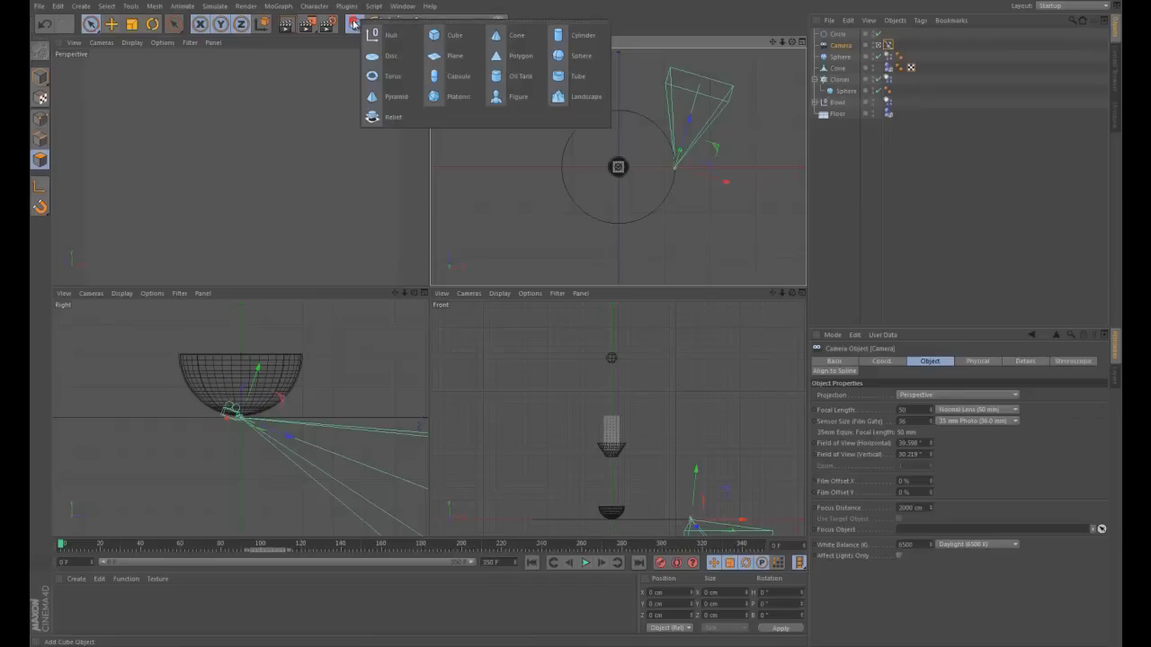
pyautogui.click(399, 43)
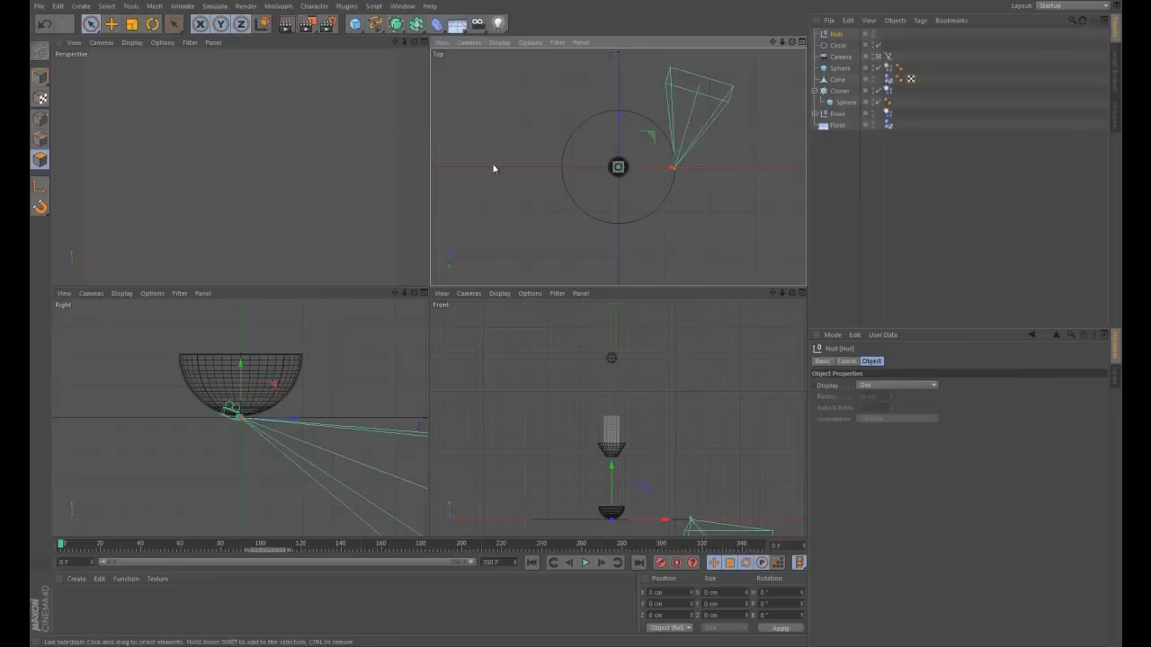
pyautogui.click(354, 24)
# Try assigning the null as the camera's Focus Object
pyautogui.click(842, 57)
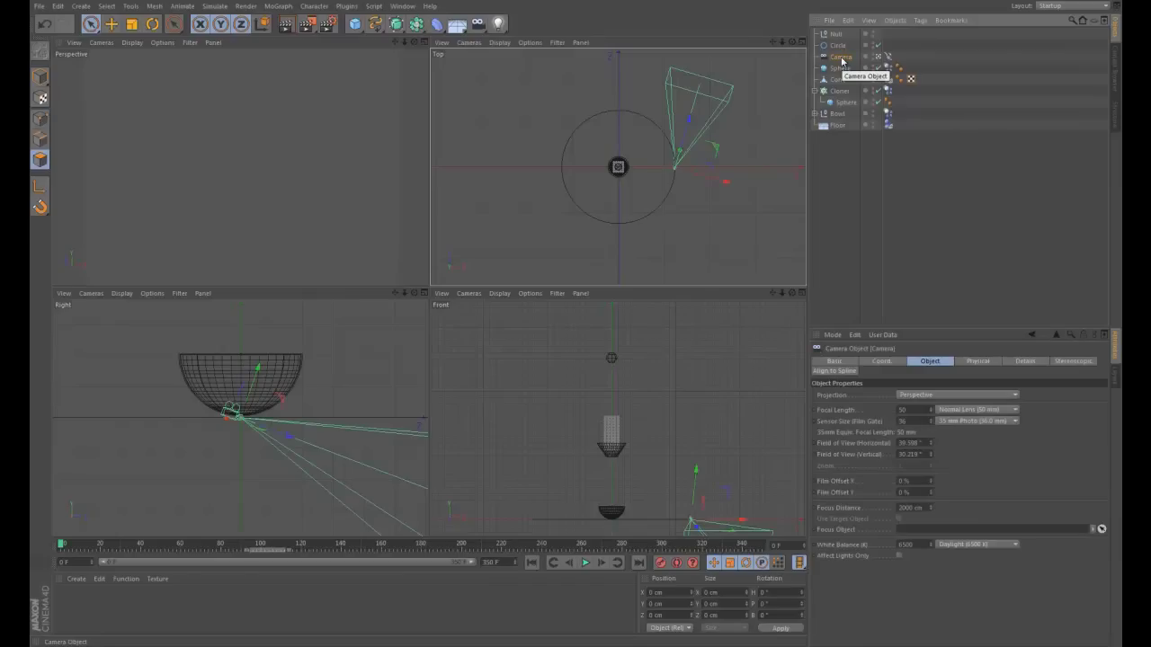
pyautogui.moveTo(839, 35); pyautogui.dragTo(910, 532)
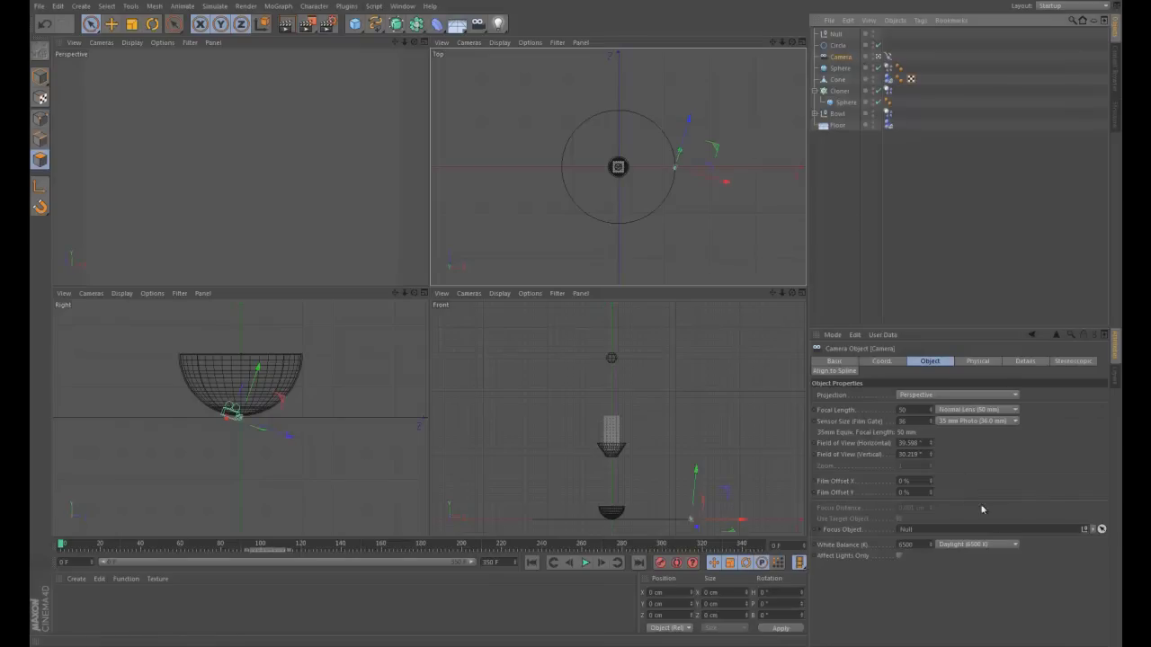
pyautogui.rightClick(842, 60)
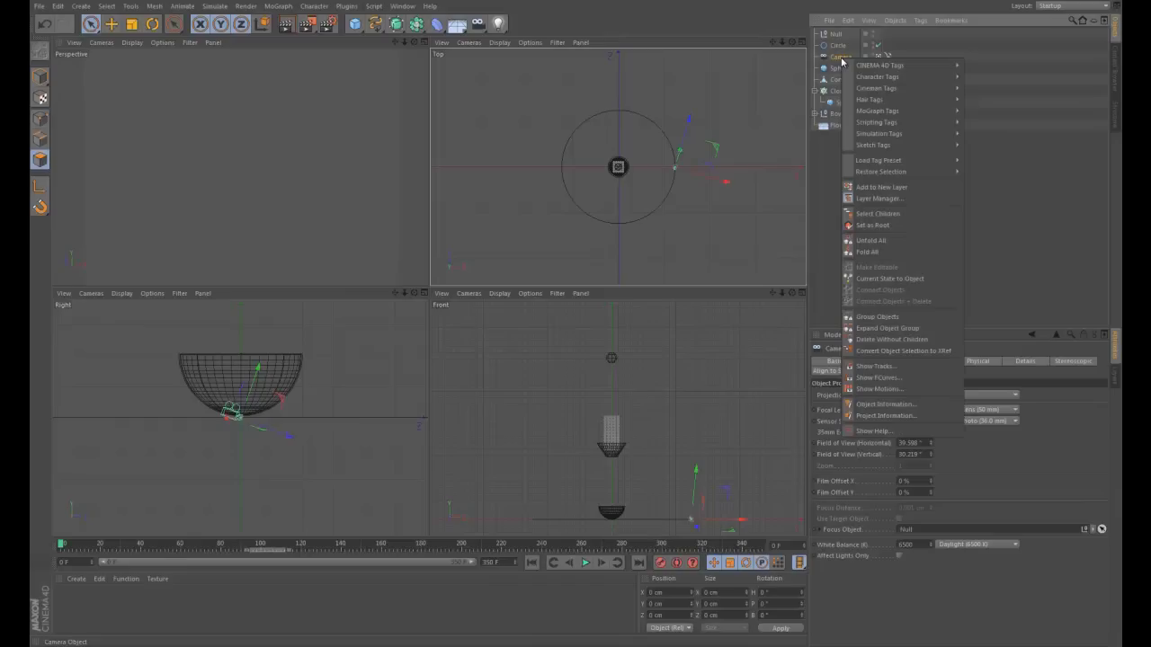
pyautogui.press('Escape')
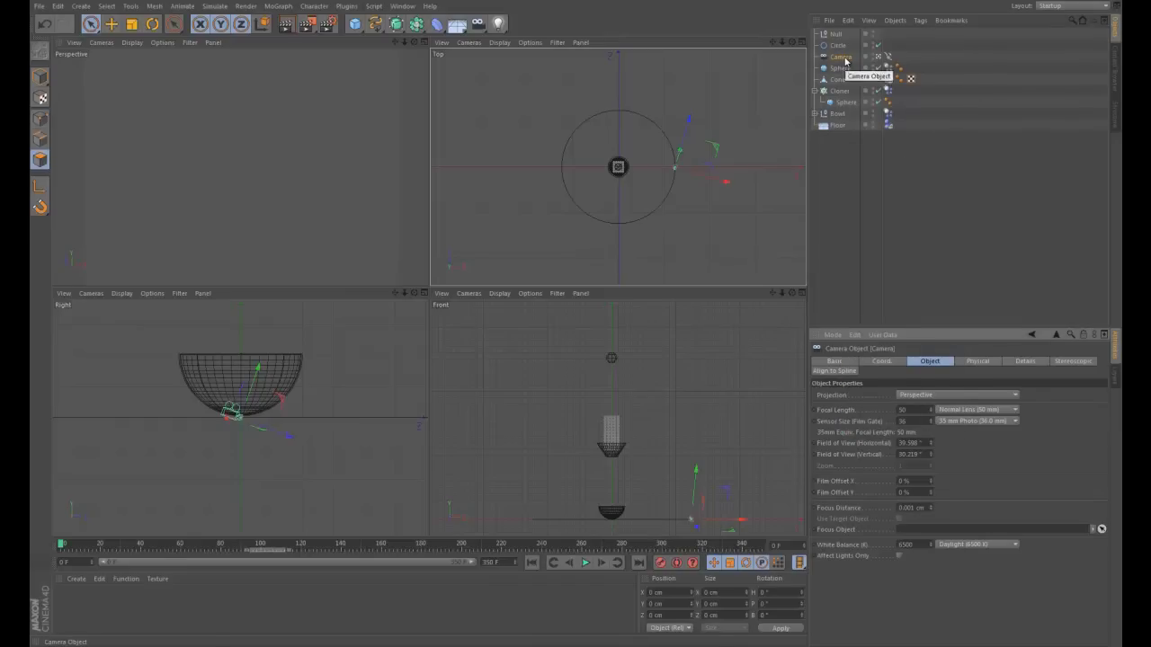
# Give the camera a Target tag with the null as its Target Object, and select the camera
pyautogui.rightClick(845, 60)
pyautogui.moveTo(886, 66)
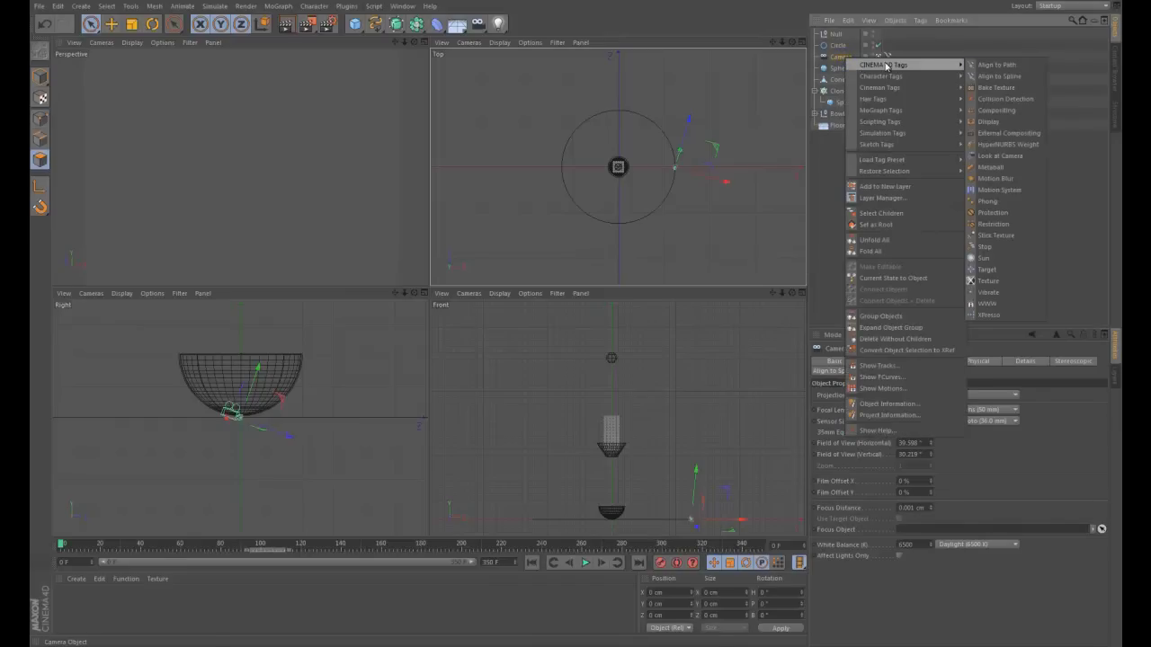
pyautogui.click(988, 270)
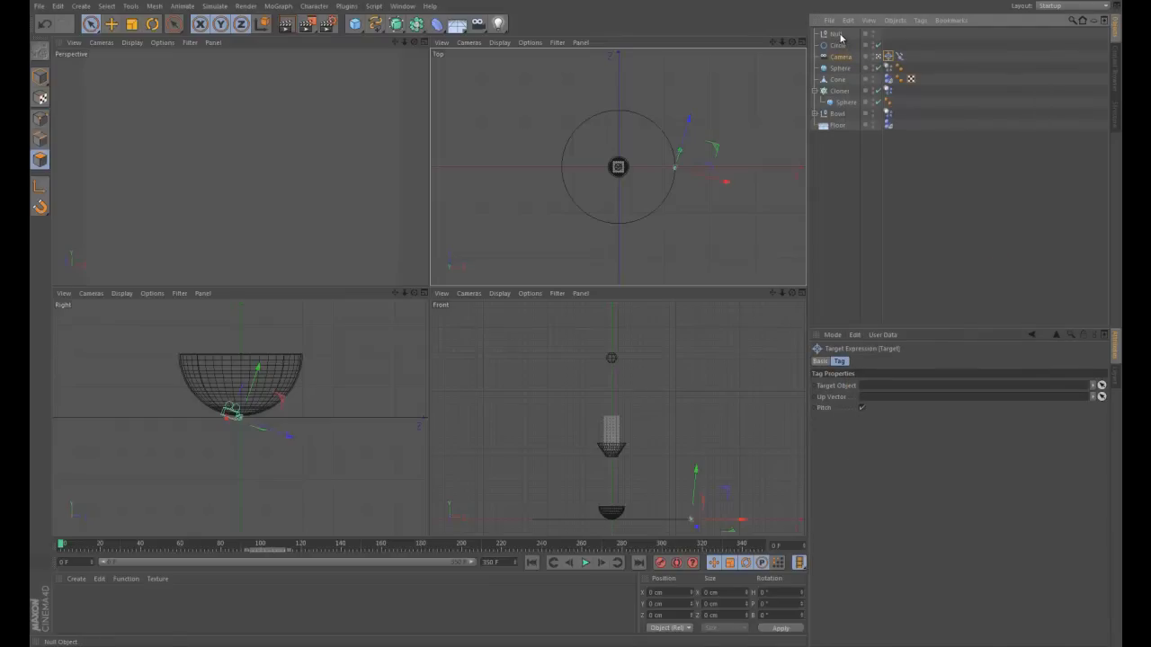
pyautogui.moveTo(840, 37); pyautogui.dragTo(869, 386)
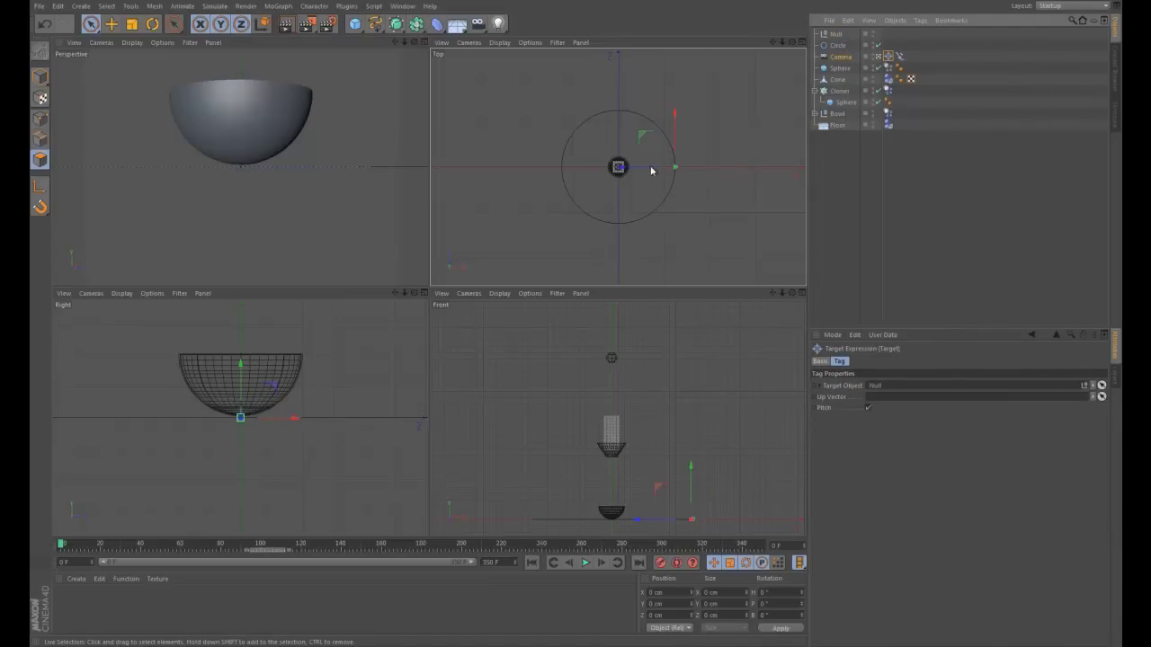
pyautogui.click(841, 57)
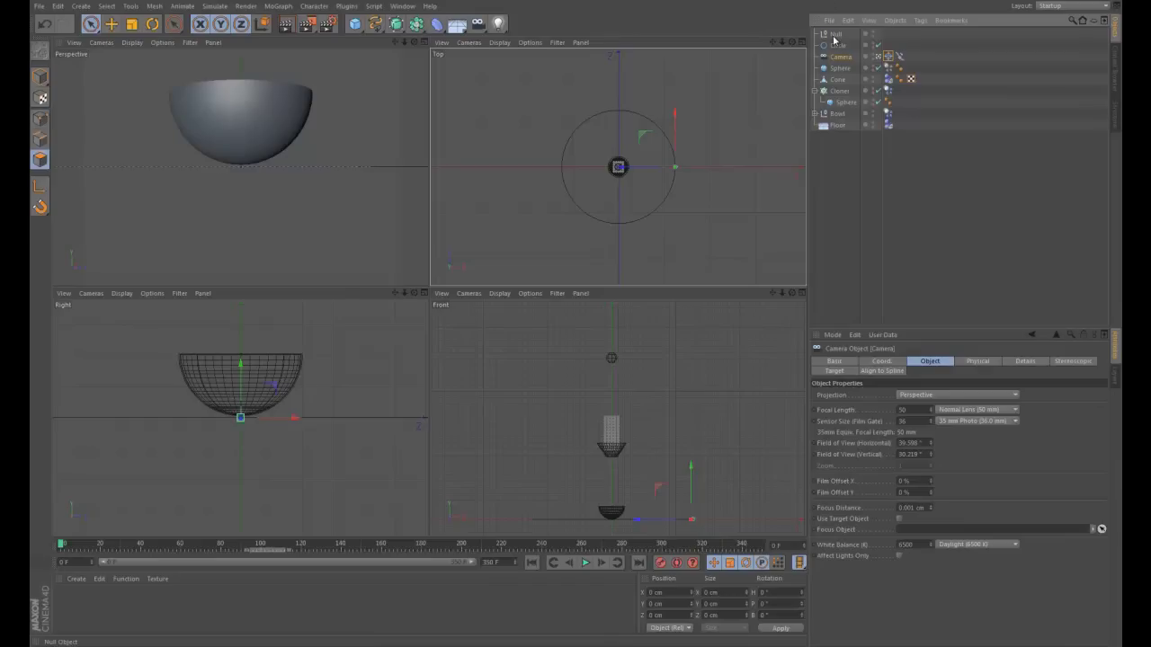
# Assign the null as the camera's Focus Object and raise the circle above the bowl
pyautogui.moveTo(838, 38); pyautogui.dragTo(911, 533)
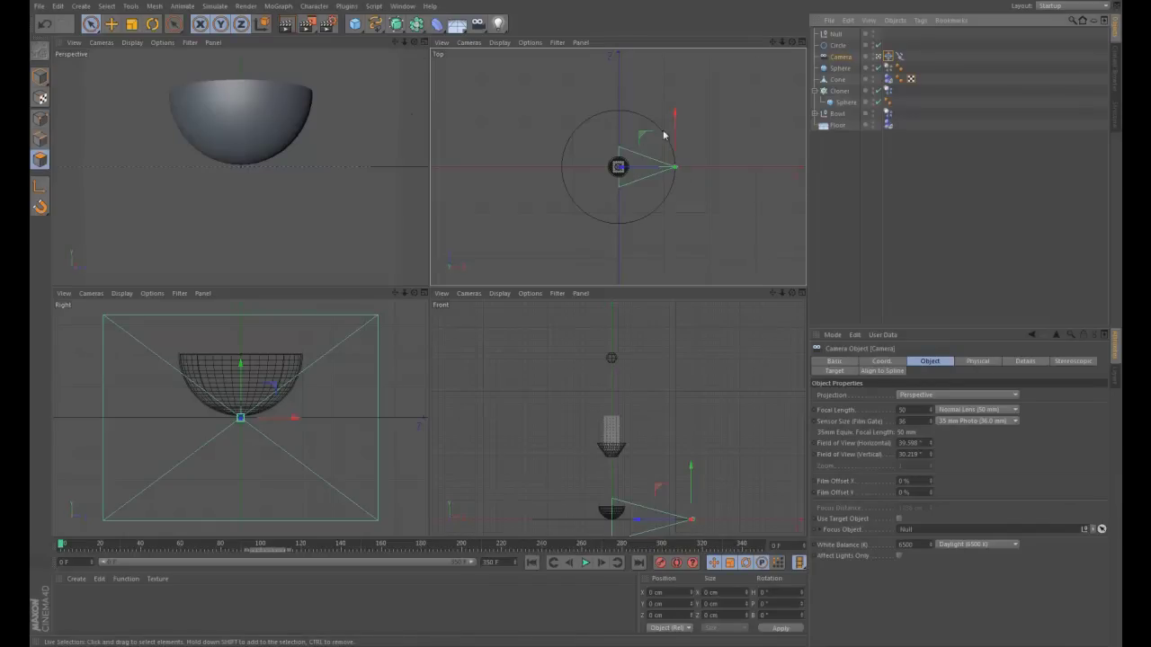
pyautogui.click(837, 45)
pyautogui.moveTo(241, 126); pyautogui.dragTo(578, 321)
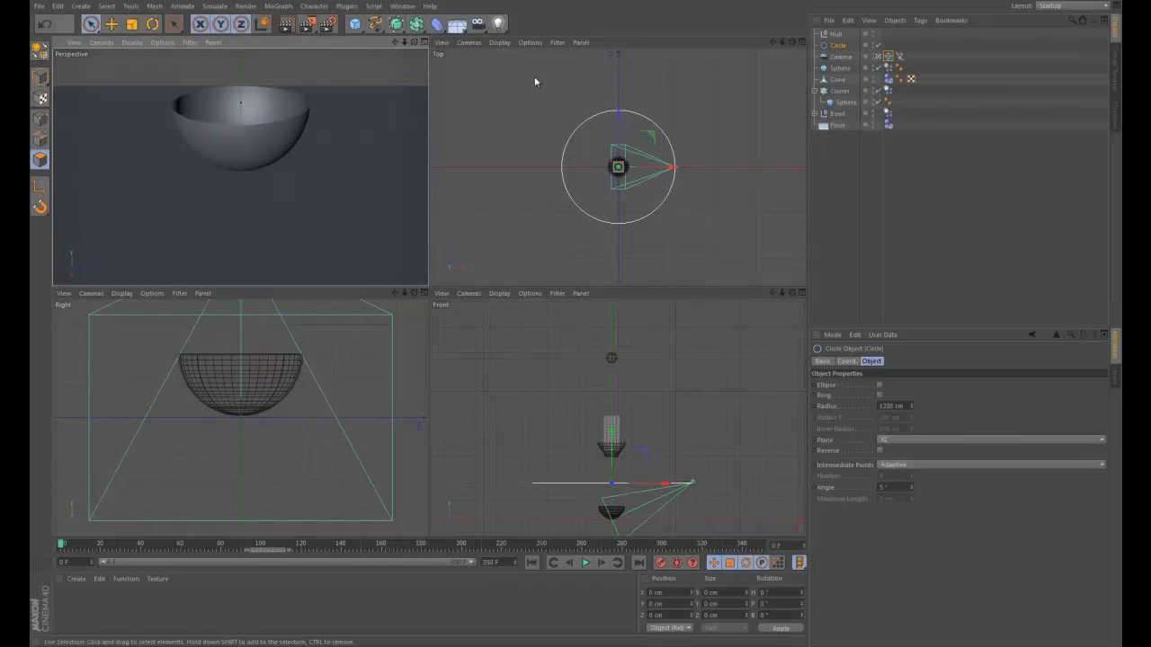
# Turn the circle into an ellipse with a Radius of about 1500 cm and a Radius Y of about 890 cm
pyautogui.click(880, 385)
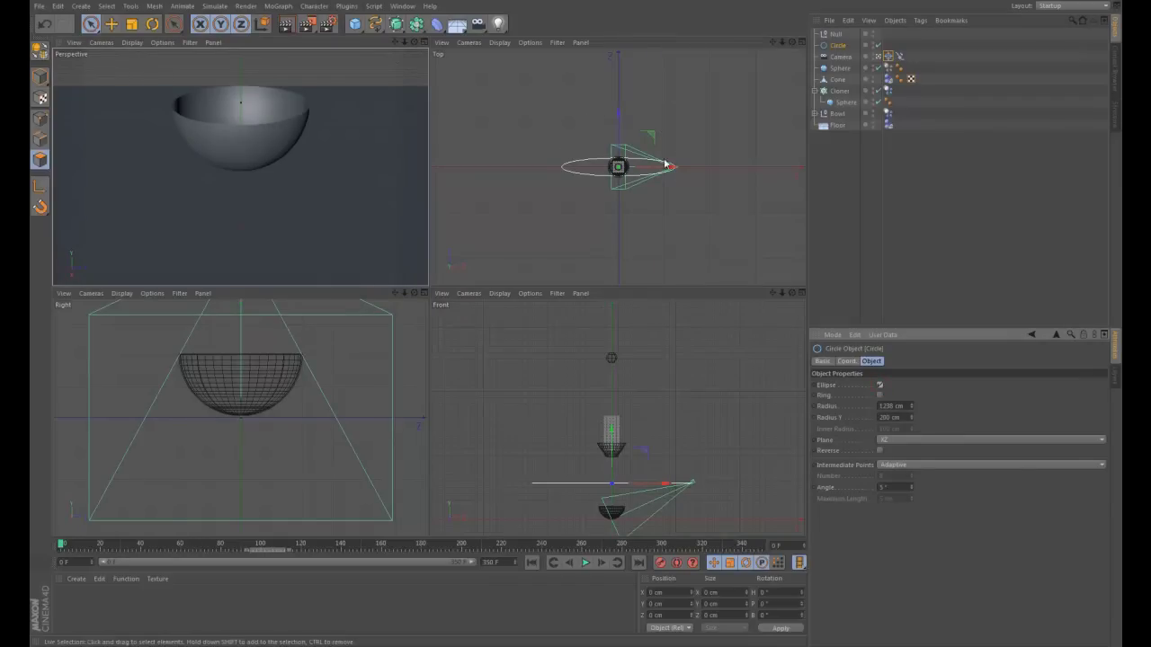
pyautogui.moveTo(913, 421)
pyautogui.mouseDown()
pyautogui.moveTo(908, 359)
pyautogui.moveTo(920, 368)
pyautogui.moveTo(912, 419)
pyautogui.mouseUp()
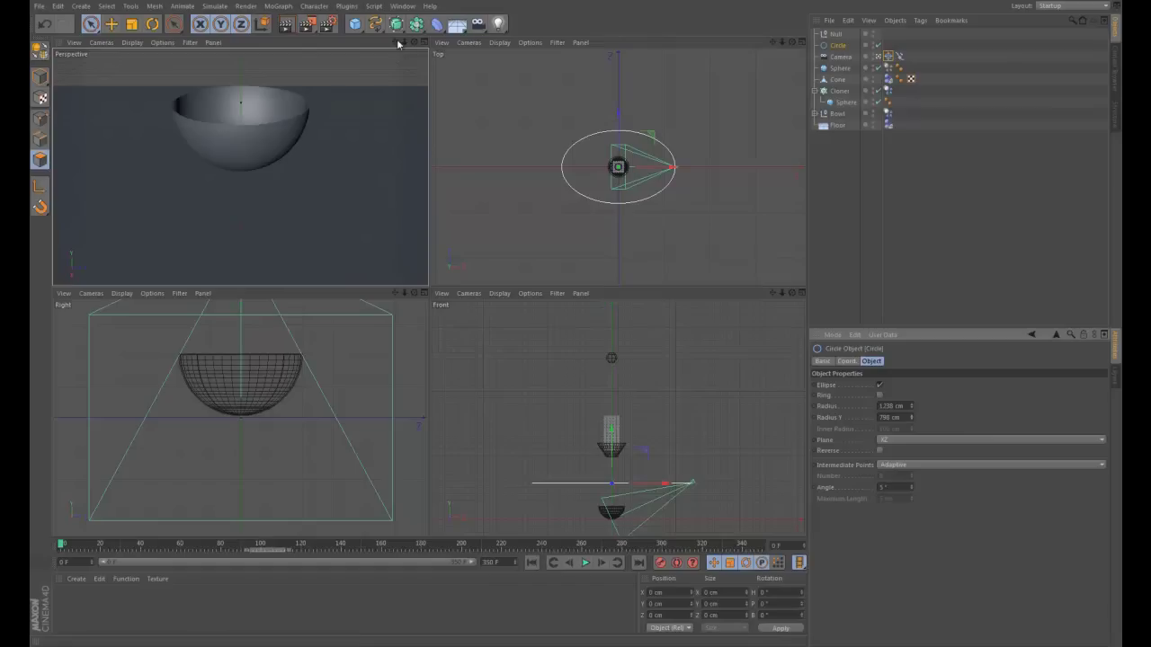
pyautogui.moveTo(912, 406)
pyautogui.mouseDown()
pyautogui.moveTo(912, 349)
pyautogui.moveTo(912, 416)
pyautogui.mouseUp()
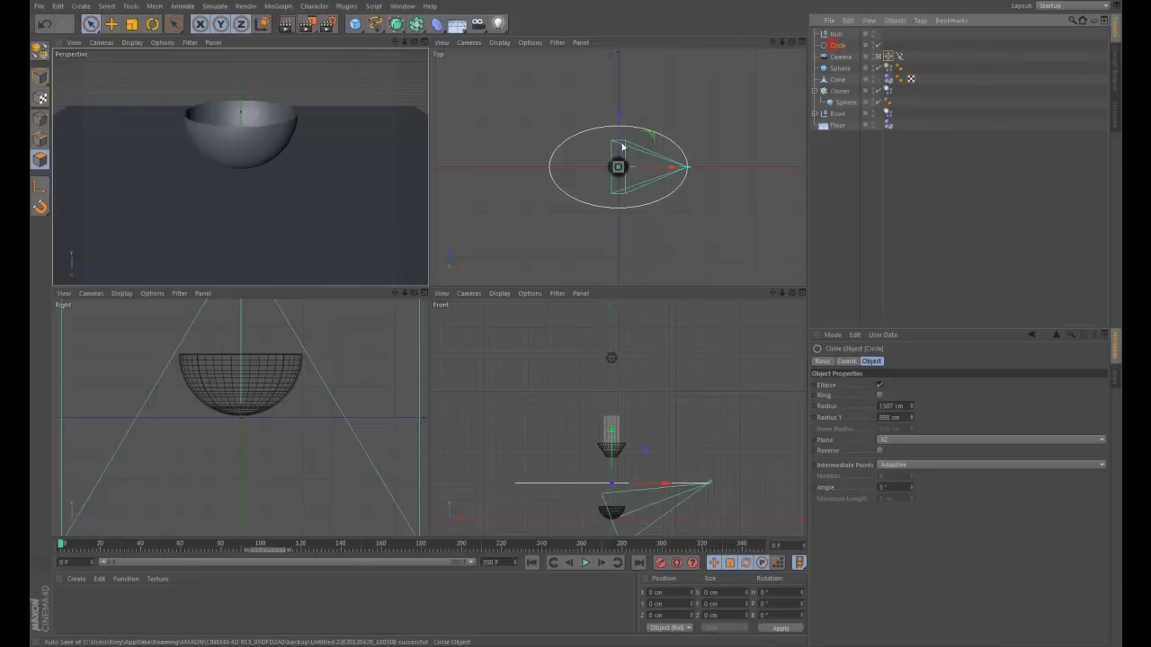
# Raise the ellipse slightly and move the null up to the height of the bowl's rim
pyautogui.moveTo(611, 435); pyautogui.dragTo(611, 420)
pyautogui.hotkey('ctrl', 'z')
pyautogui.hotkey('ctrl', 'z')
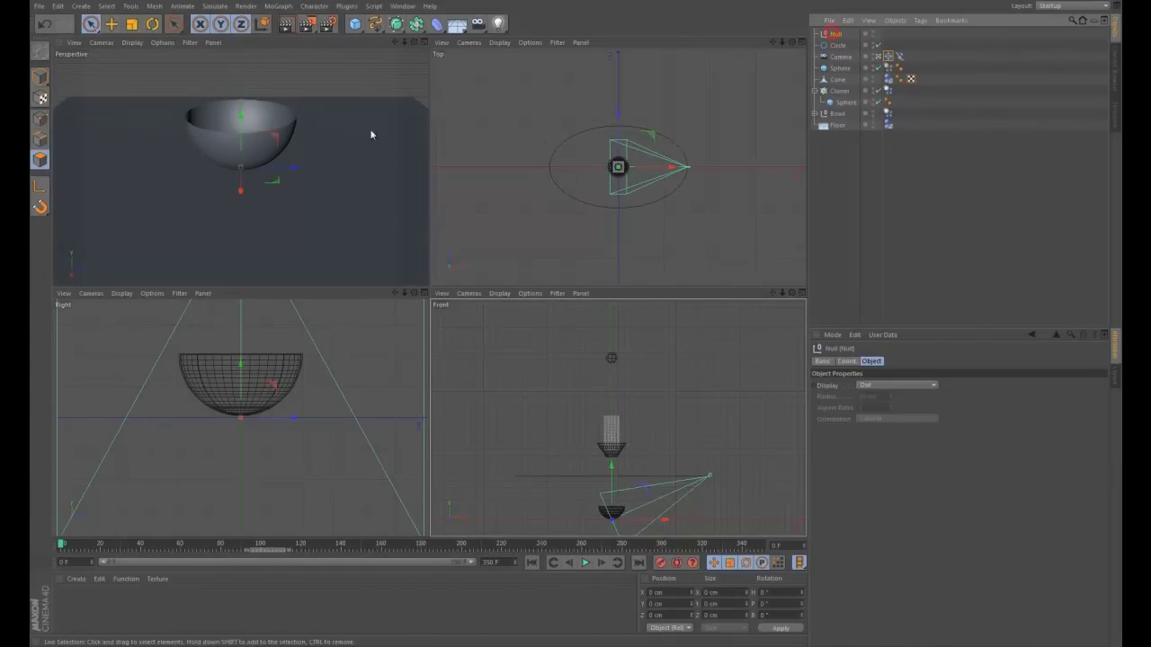
pyautogui.moveTo(255, 123); pyautogui.dragTo(255, 61)
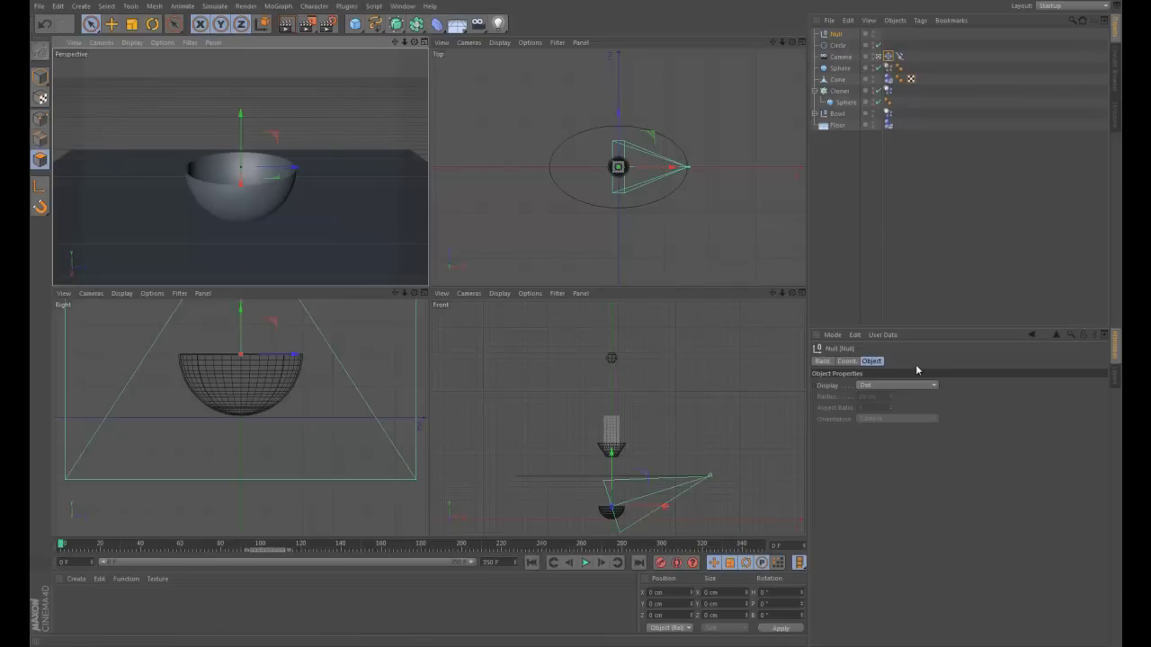
# Set Steps per Frame to 20 in the project's expert dynamics settings
pyautogui.hotkey('ctrl', 'd')
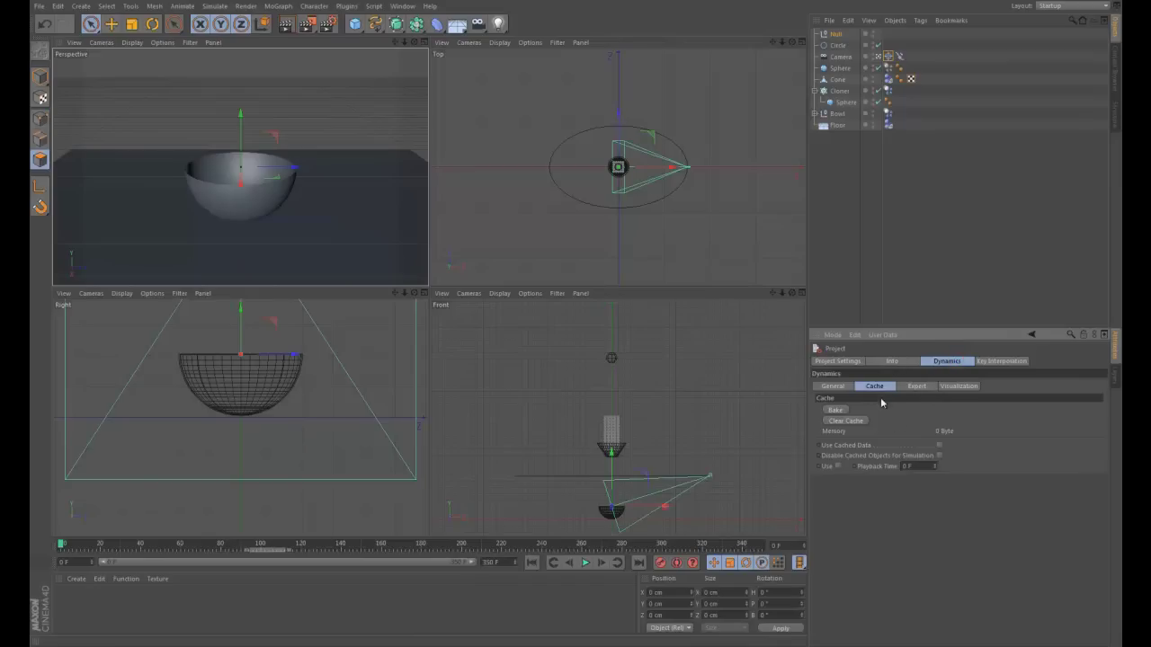
pyautogui.click(839, 387)
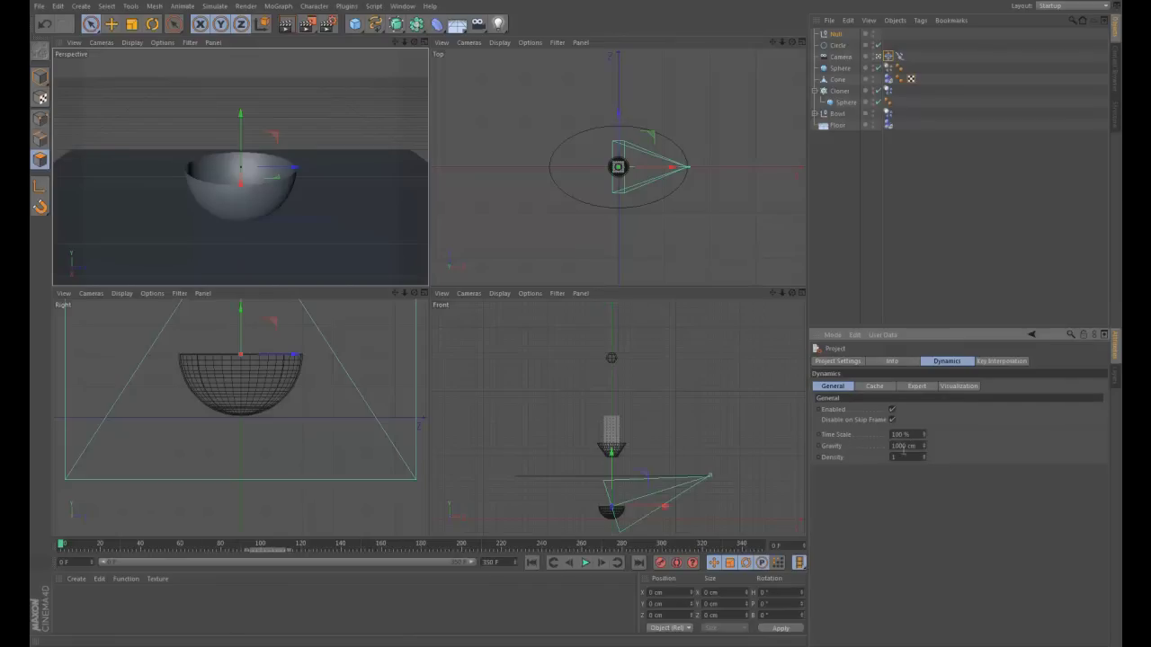
pyautogui.click(926, 388)
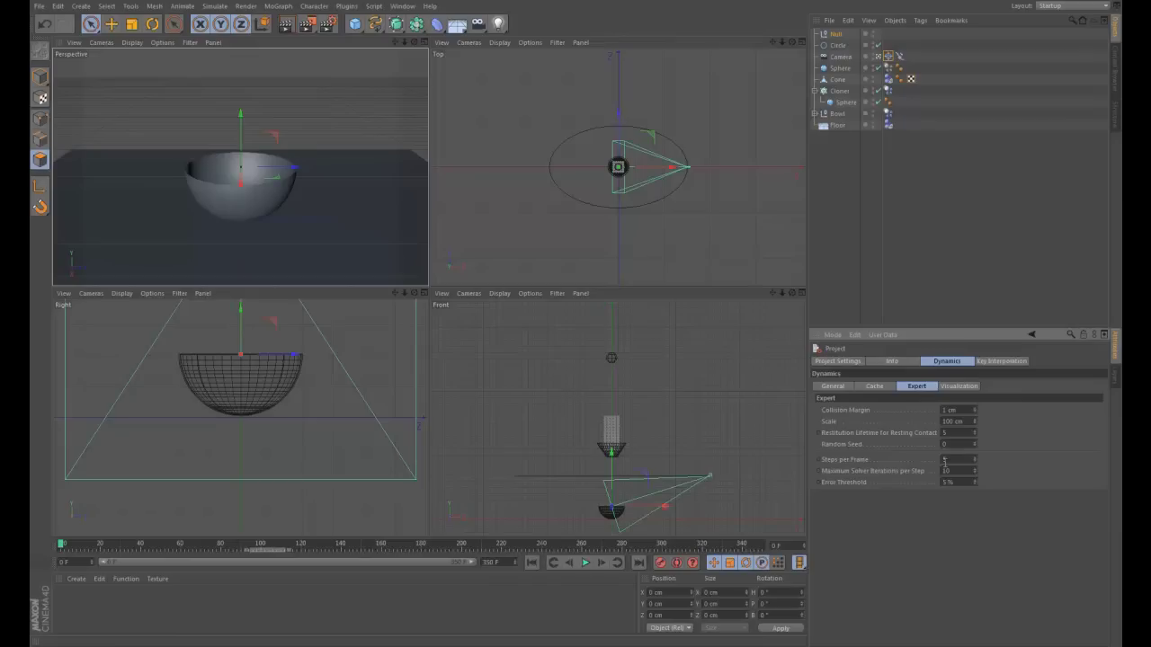
pyautogui.click(946, 459)
pyautogui.write('20')
# Play the simulation to check how the spheres fall into the bowl, and return to the first frame
pyautogui.click(585, 563)
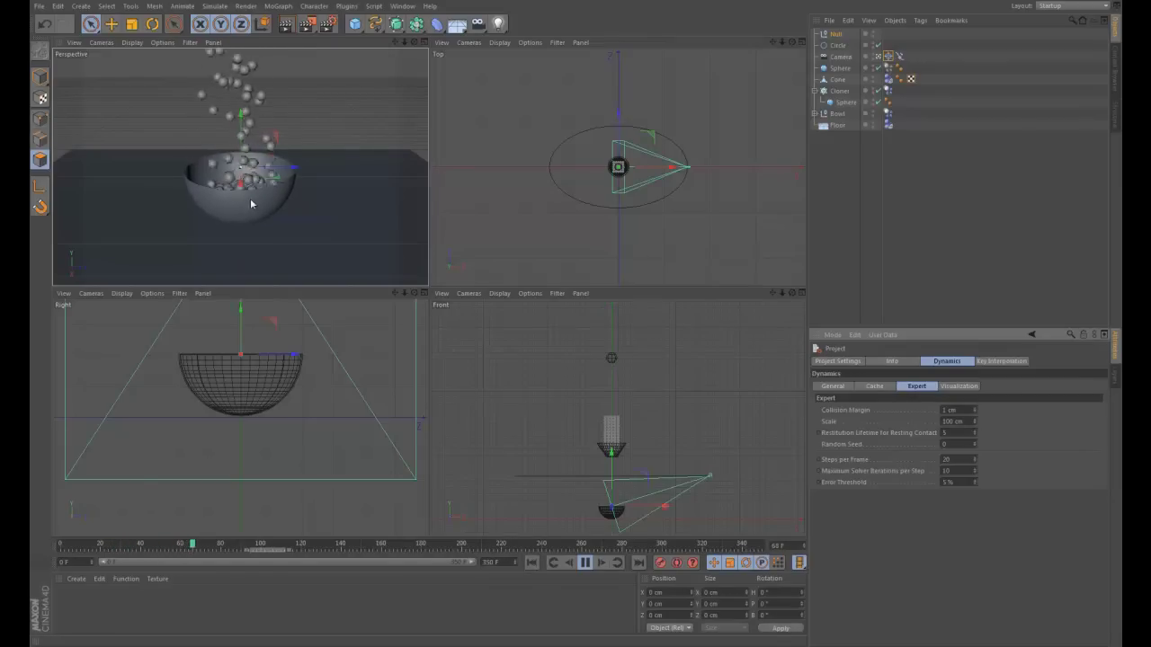
pyautogui.click(585, 562)
pyautogui.click(531, 562)
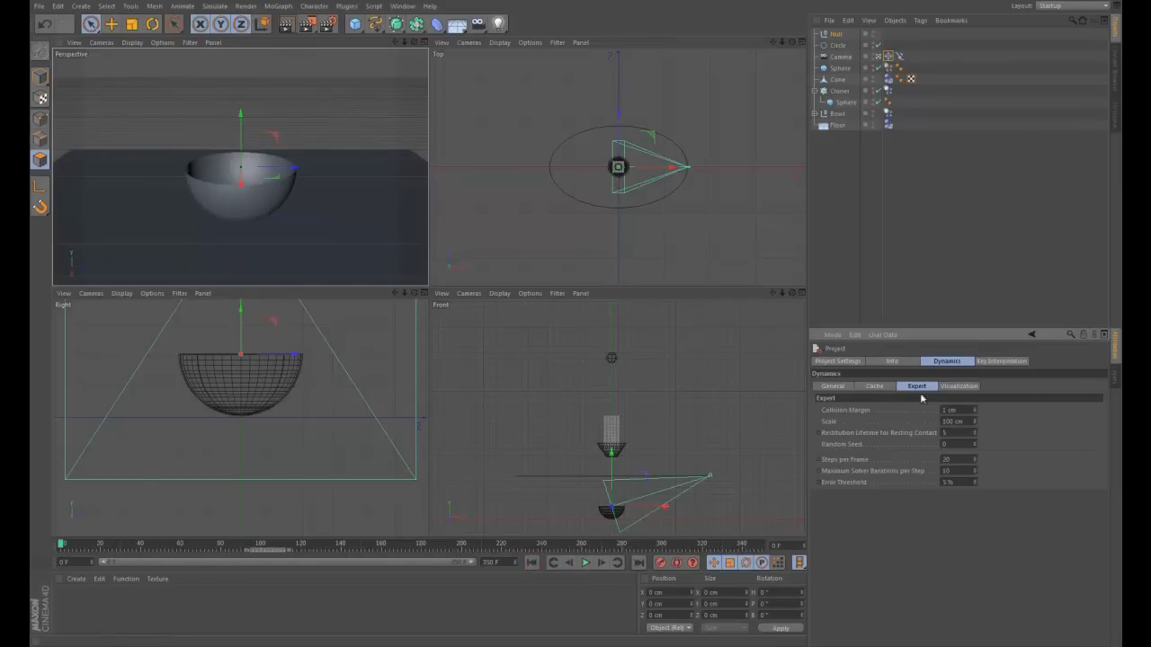
# Bake the dynamics simulation and play the cached animation, stopping at frame 173
pyautogui.click(880, 387)
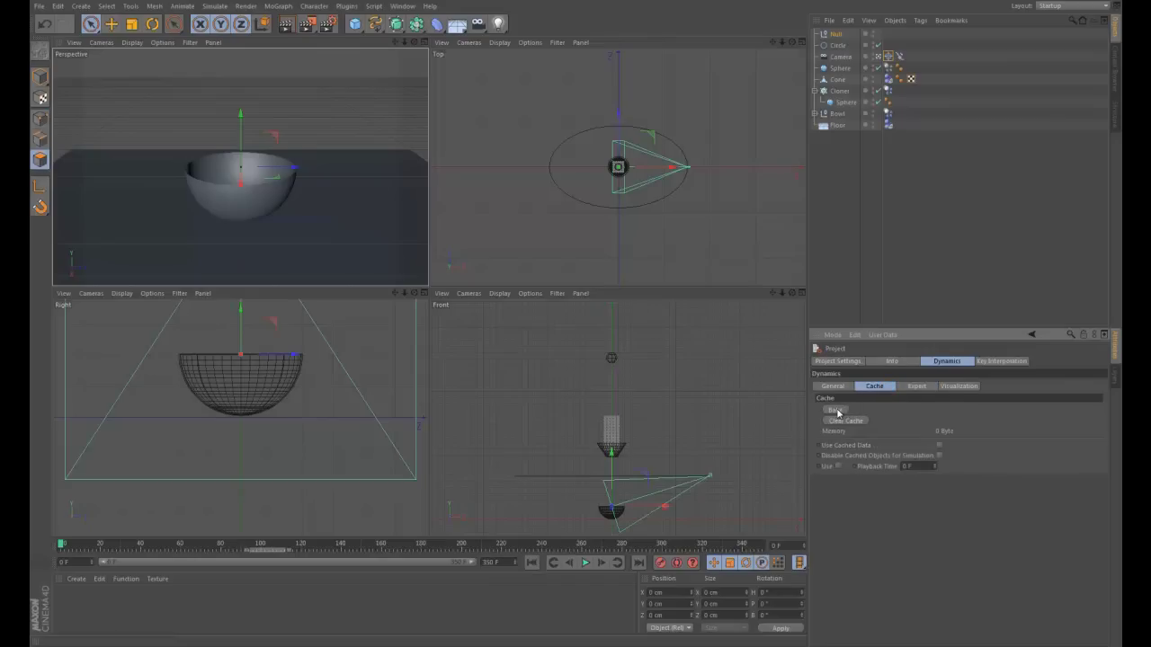
pyautogui.click(835, 410)
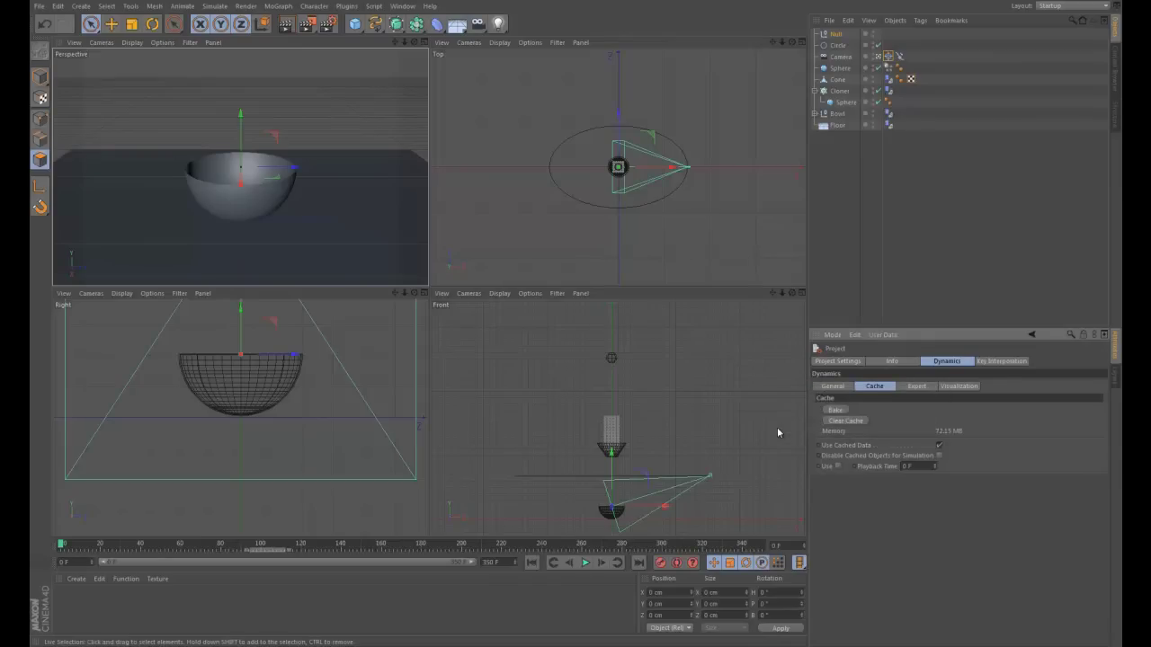
pyautogui.moveTo(63, 545); pyautogui.dragTo(77, 573)
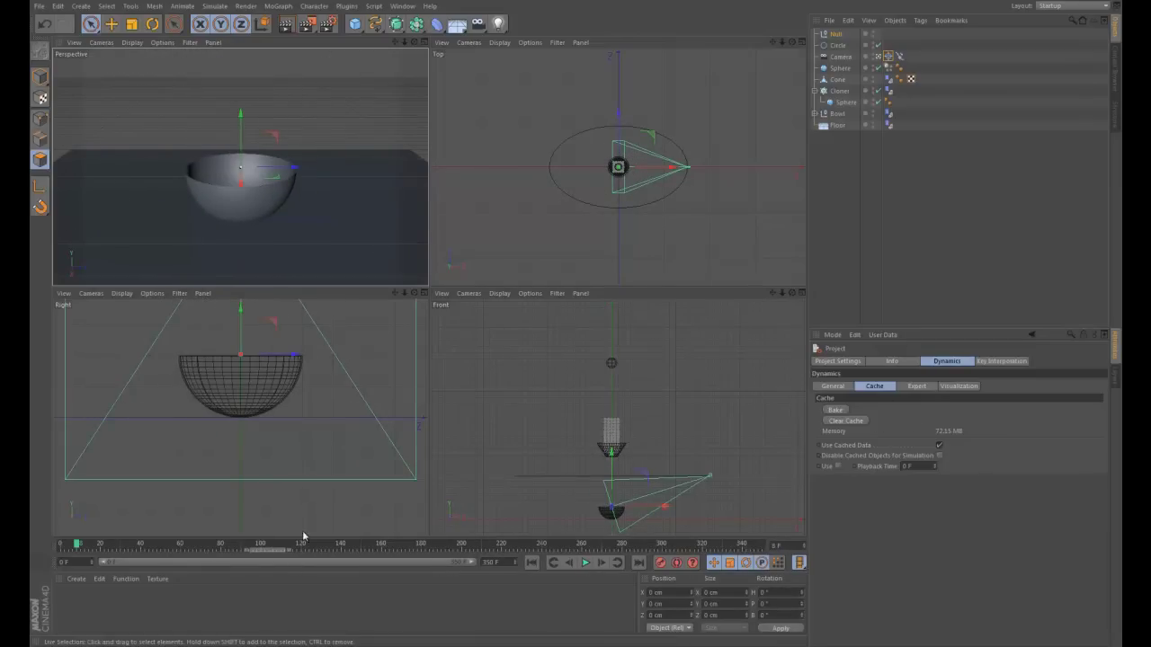
pyautogui.click(531, 562)
pyautogui.click(586, 563)
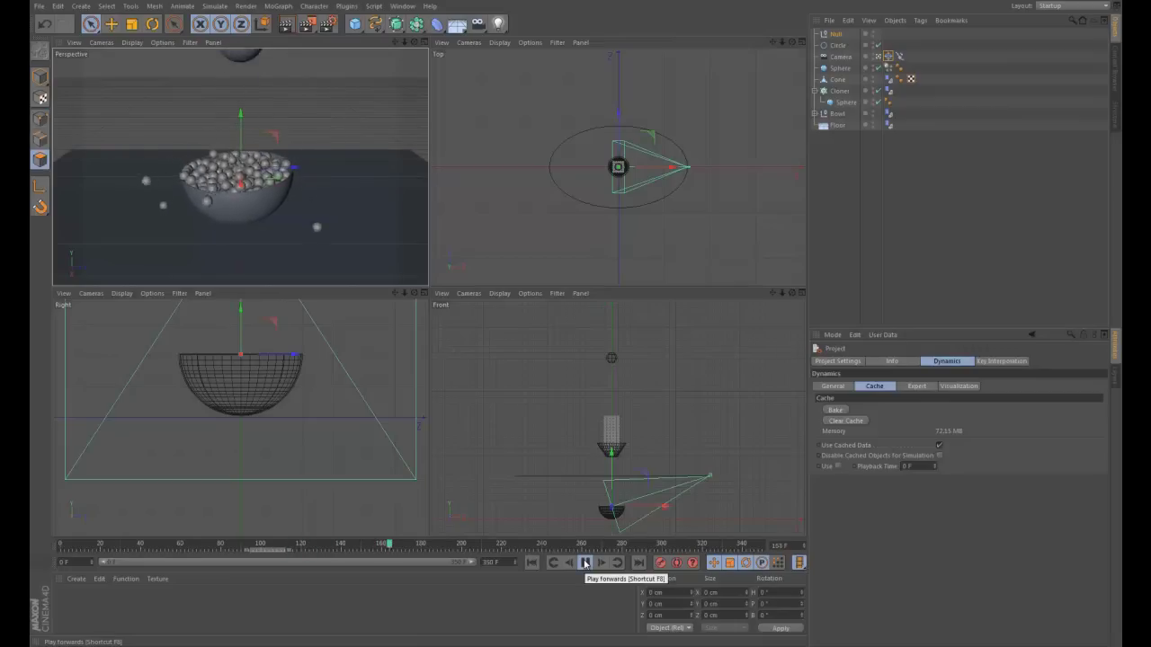
pyautogui.click(585, 563)
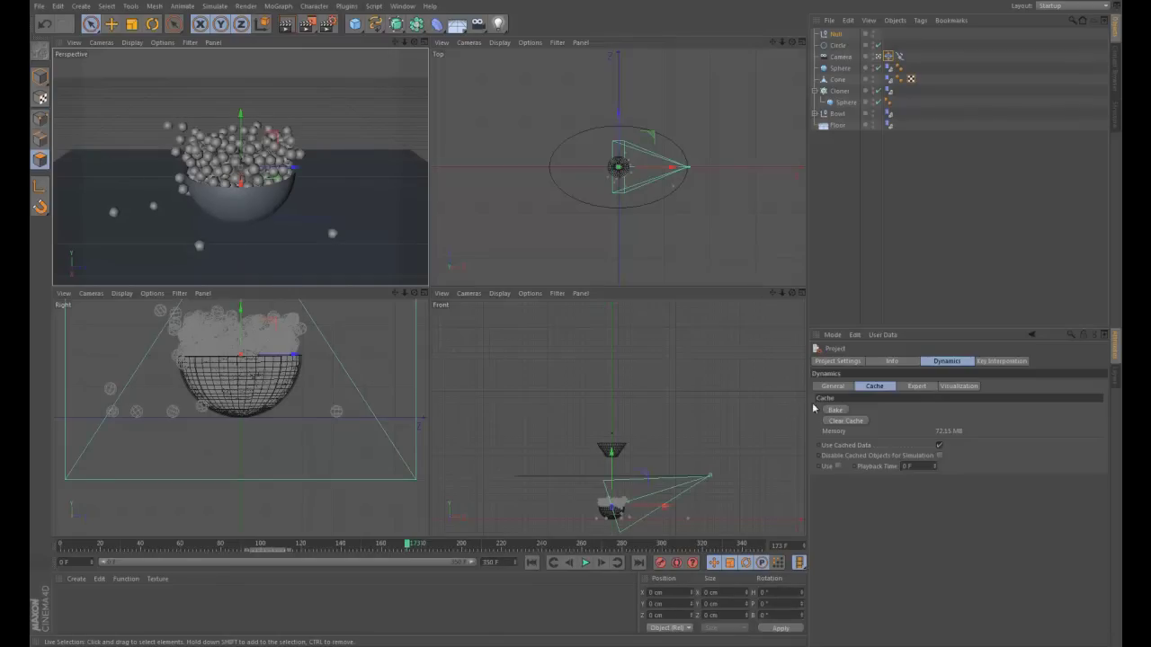
# Keyframe the dynamics Time Scale at 100% on frame 173 and at 5% on frame 180
pyautogui.click(834, 387)
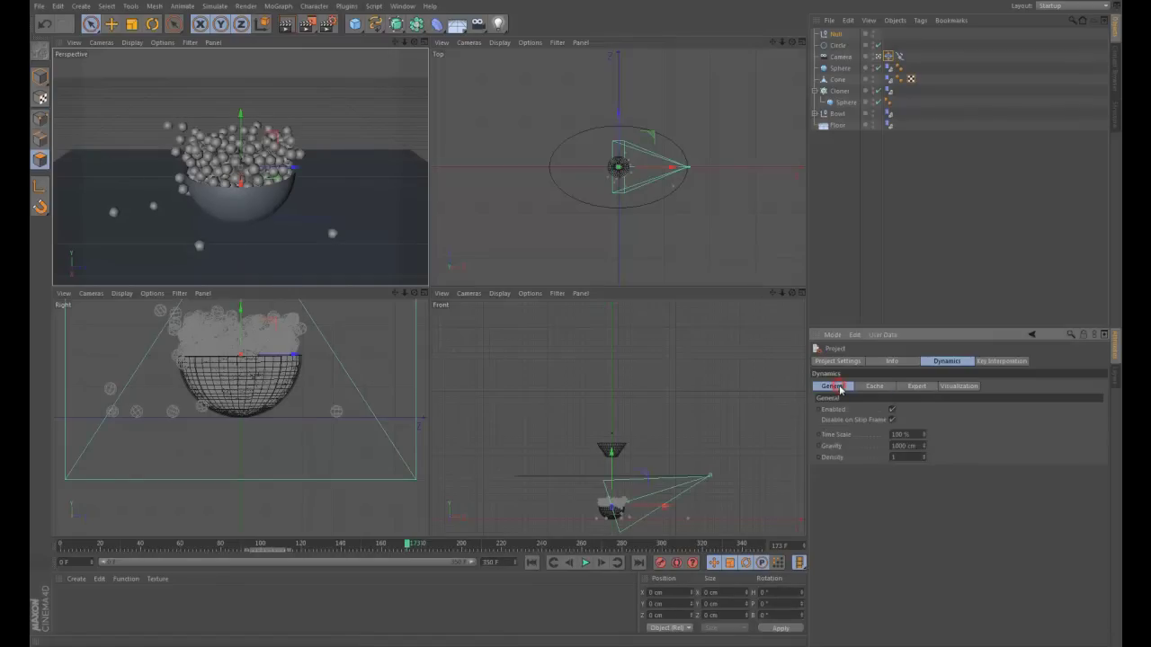
pyautogui.click(820, 436)
pyautogui.click(604, 563)
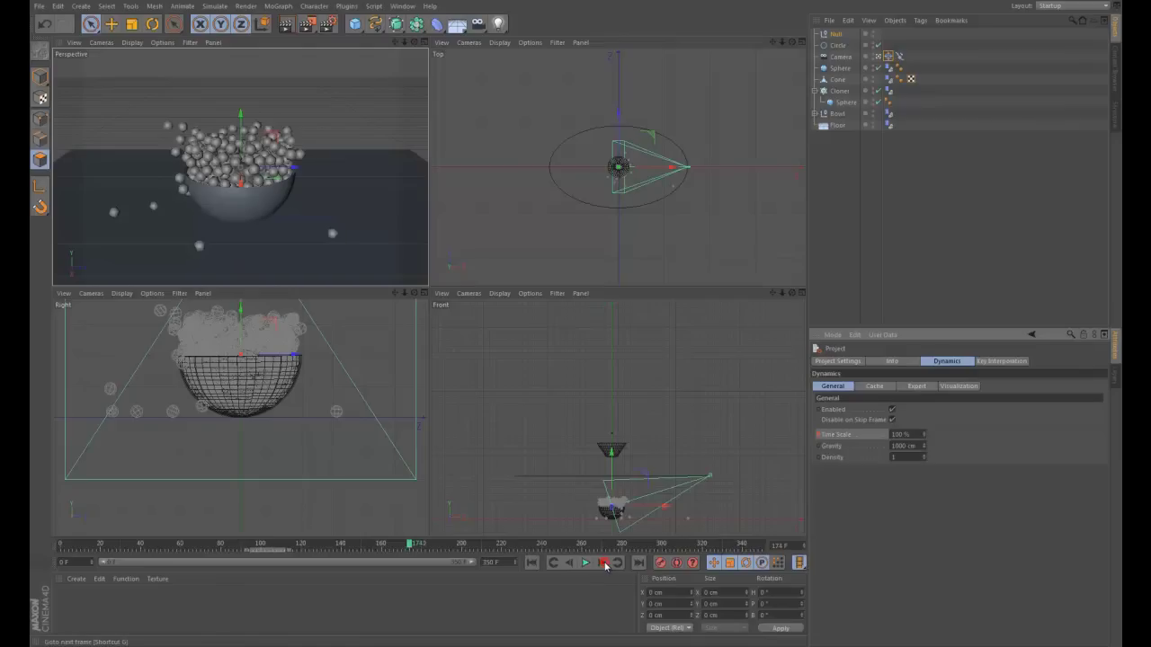
pyautogui.click(604, 563)
pyautogui.doubleClick(911, 434)
pyautogui.write('5')
pyautogui.click(854, 513)
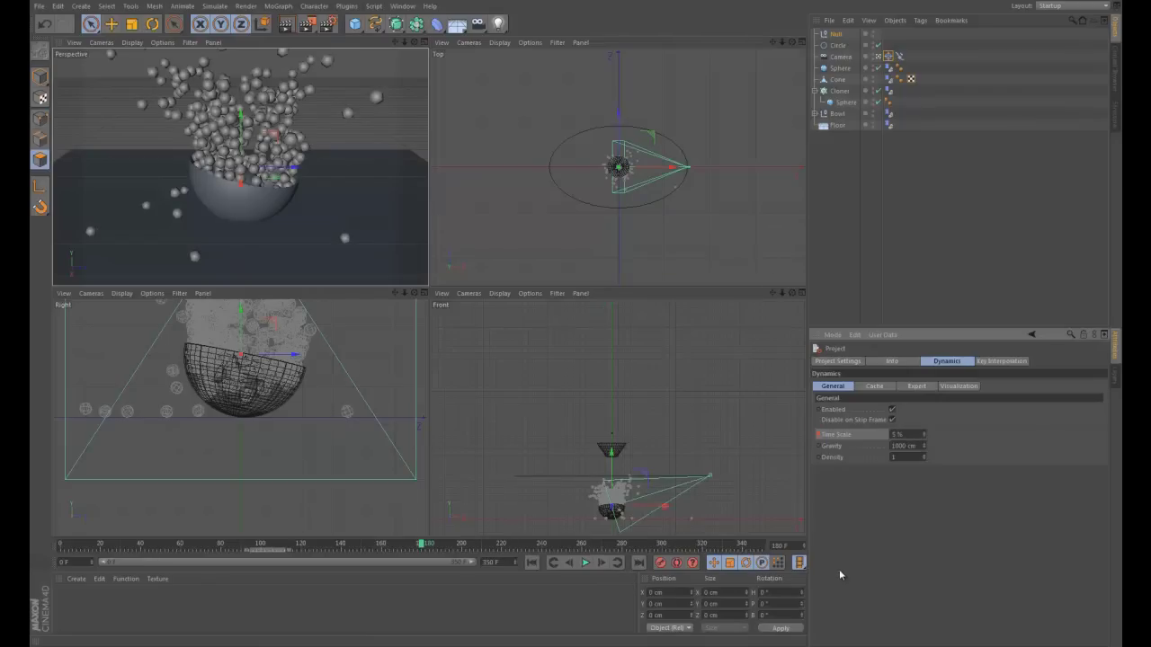
# Play the animation on from frame 180 to check the Time Scale keyframes, and return to the first frame
pyautogui.click(584, 563)
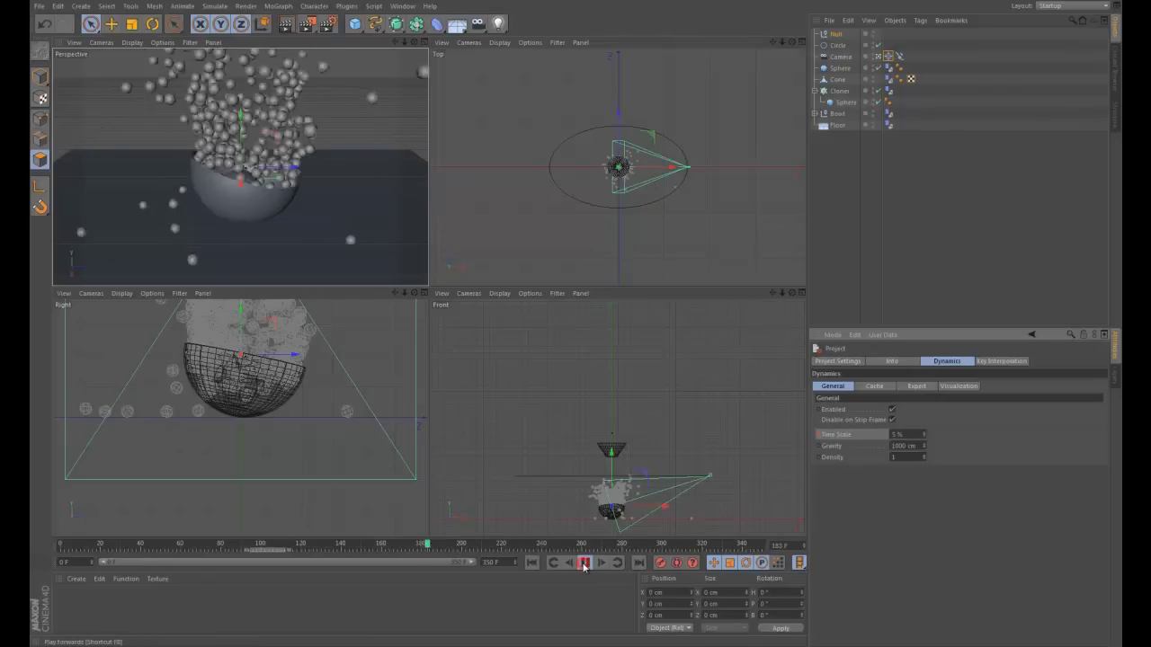
pyautogui.click(584, 563)
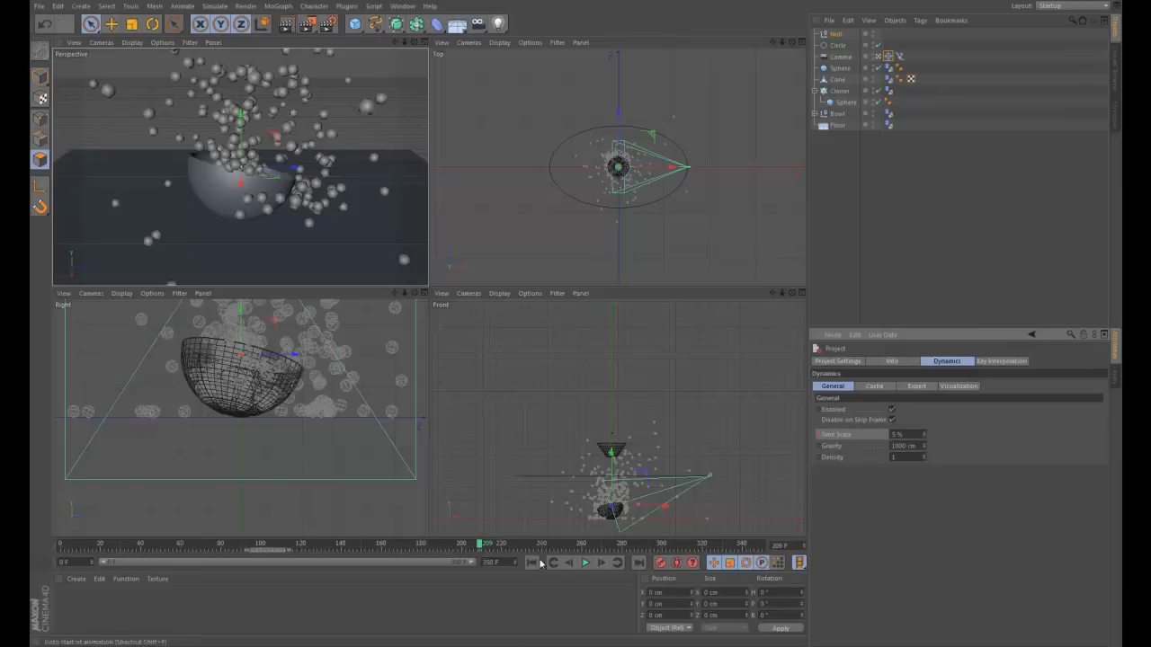
pyautogui.click(534, 563)
# Clear the existing dynamics cache and bake the simulation with the 5% Time Scale slowdown
pyautogui.click(874, 388)
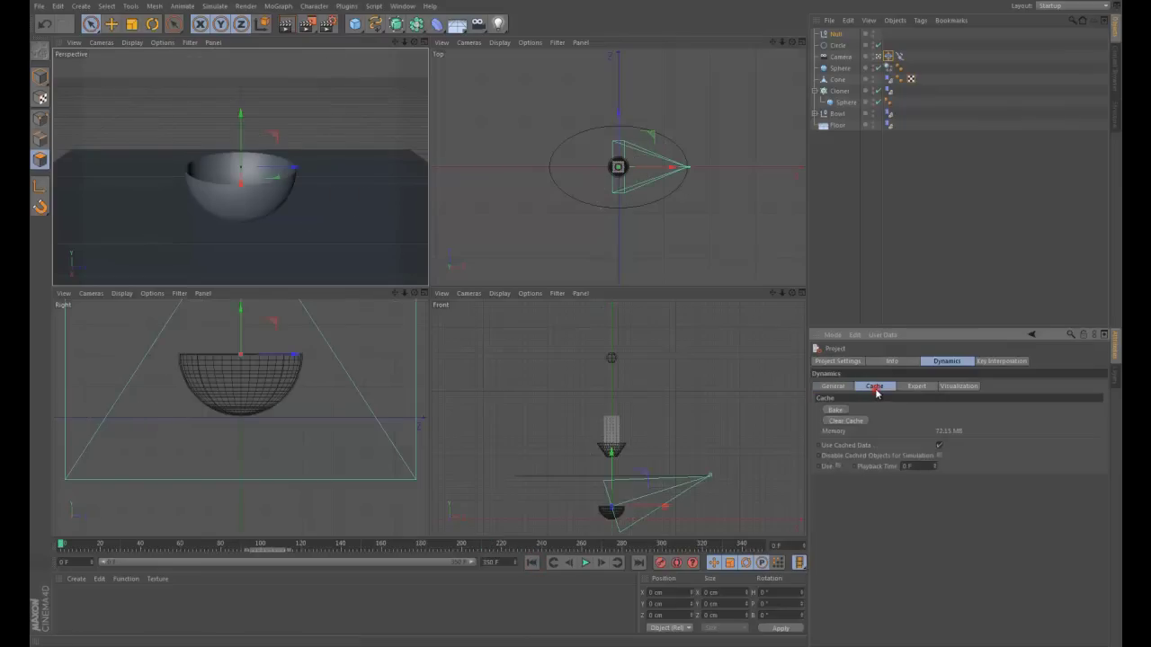
pyautogui.click(842, 421)
pyautogui.click(835, 410)
# Play the baked animation with the perspective view enlarged to full size, stopping at frame 260
pyautogui.click(584, 563)
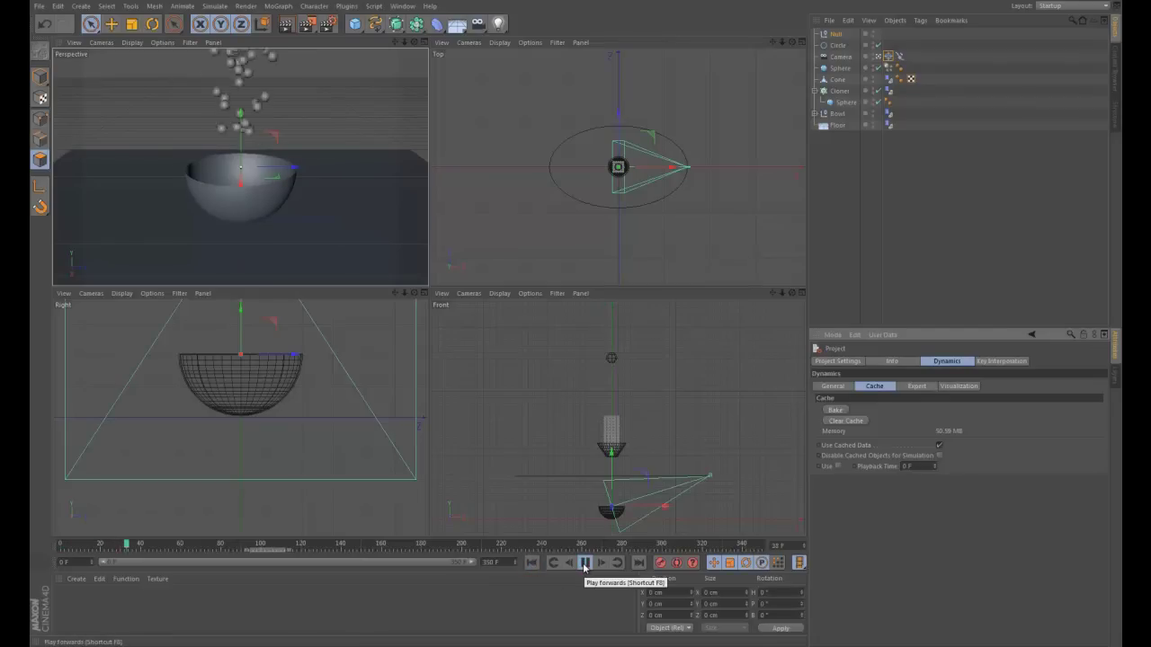
pyautogui.click(426, 42)
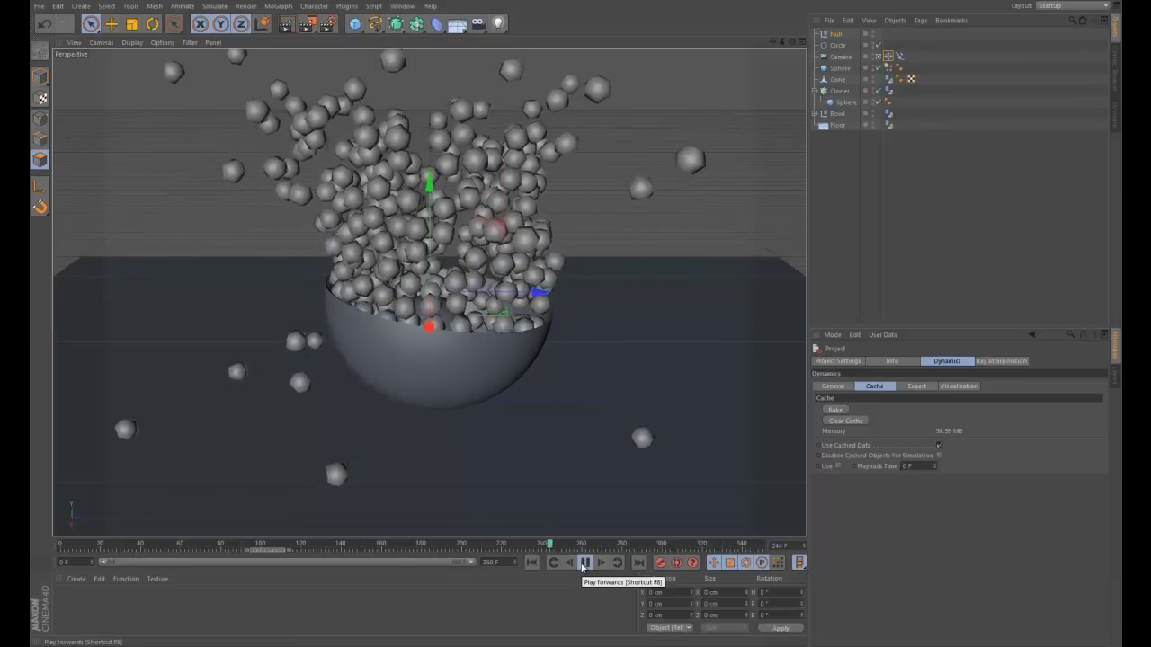
pyautogui.click(585, 563)
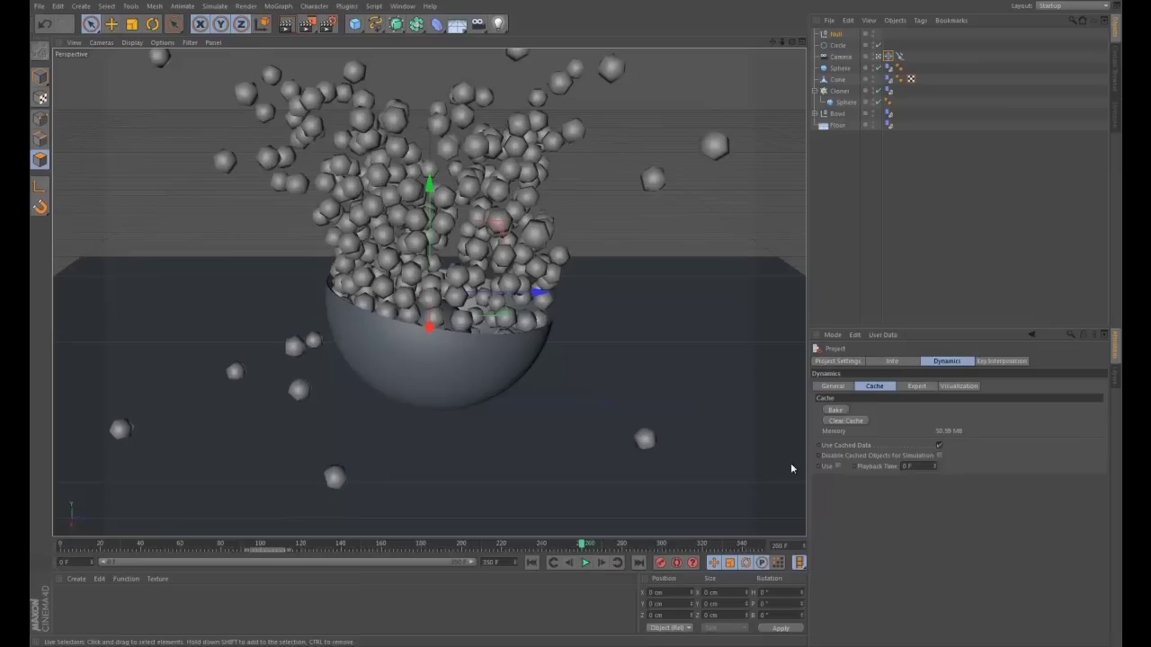
# Extend the animation to 550 frames and stretch the visible timeline range to its full length
pyautogui.click(507, 562)
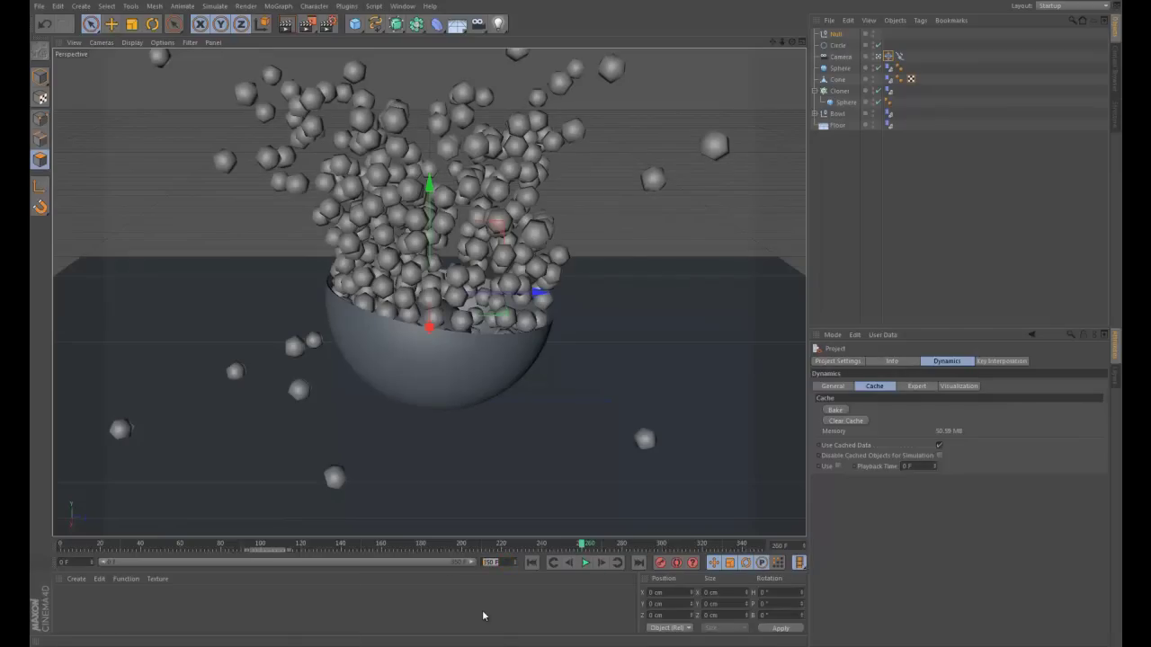
pyautogui.write('550')
pyautogui.press('Return')
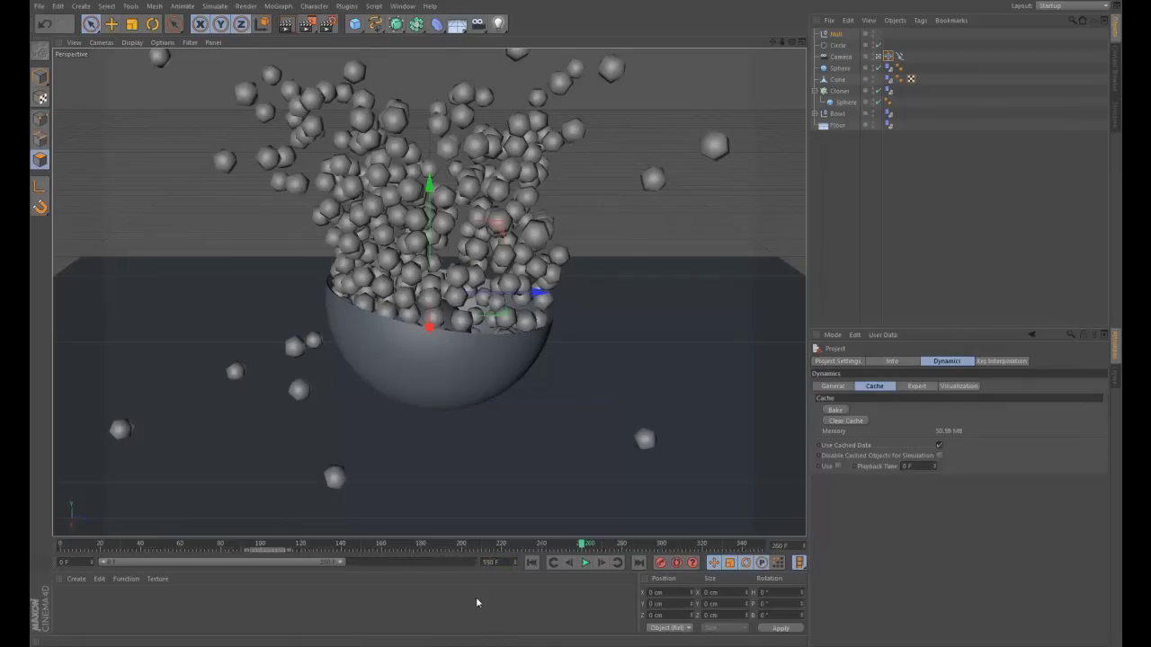
pyautogui.moveTo(341, 562); pyautogui.dragTo(502, 572)
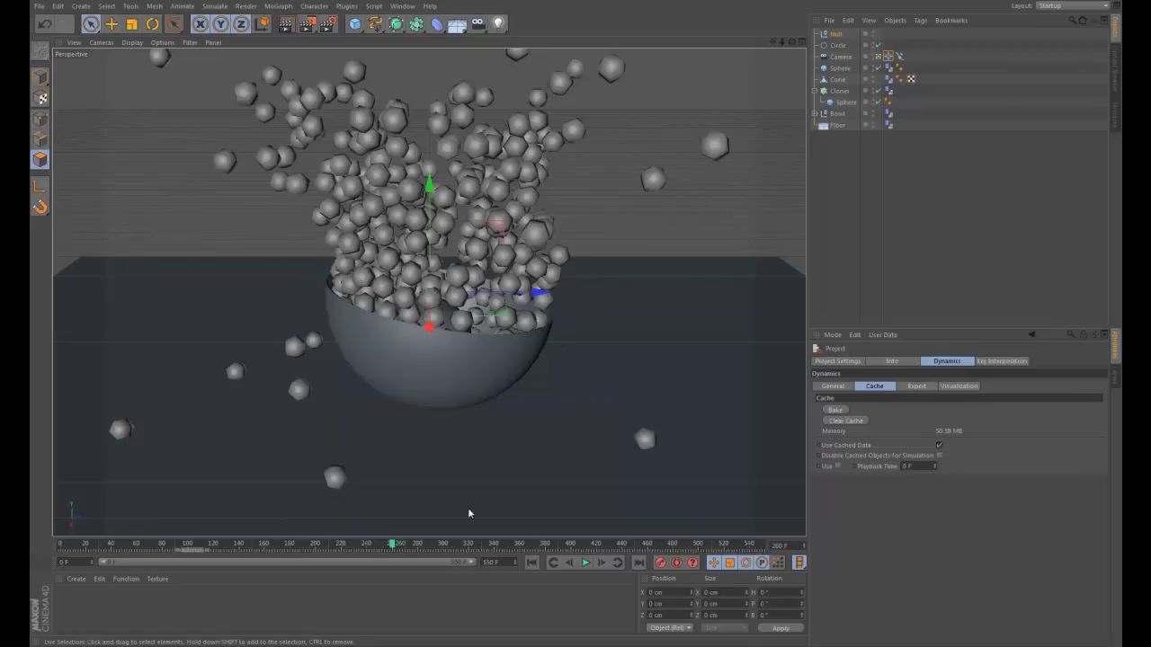
# Keyframe the dynamics Time Scale at 5% on frame 260 and at 100% on about frame 269
pyautogui.click(834, 386)
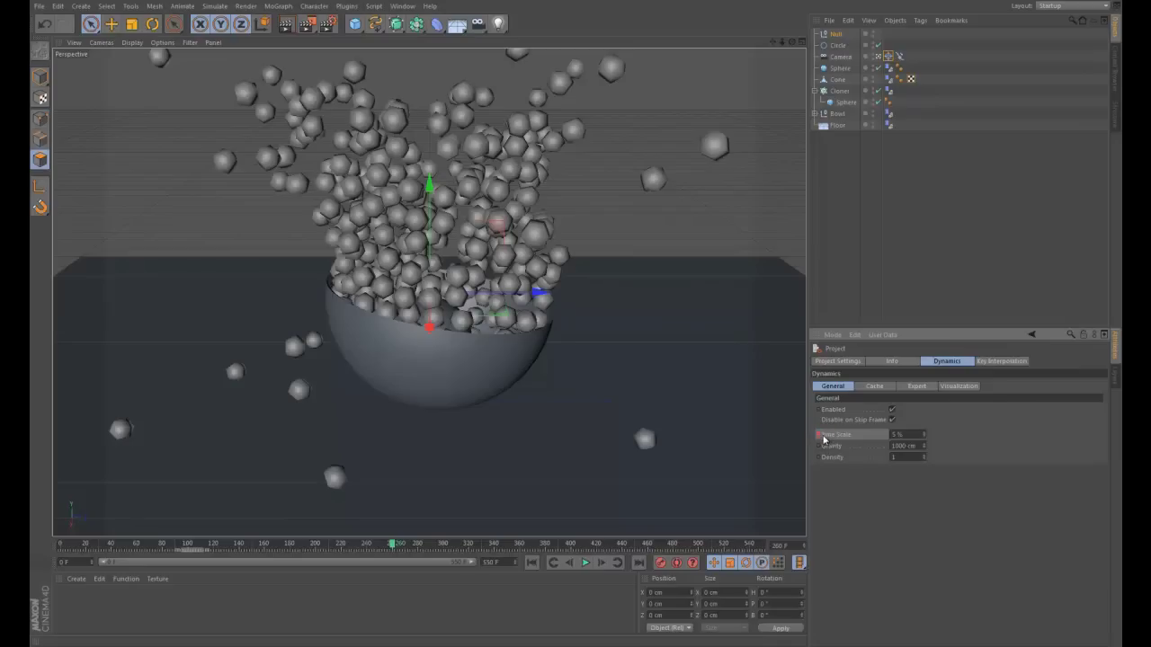
pyautogui.click(602, 563)
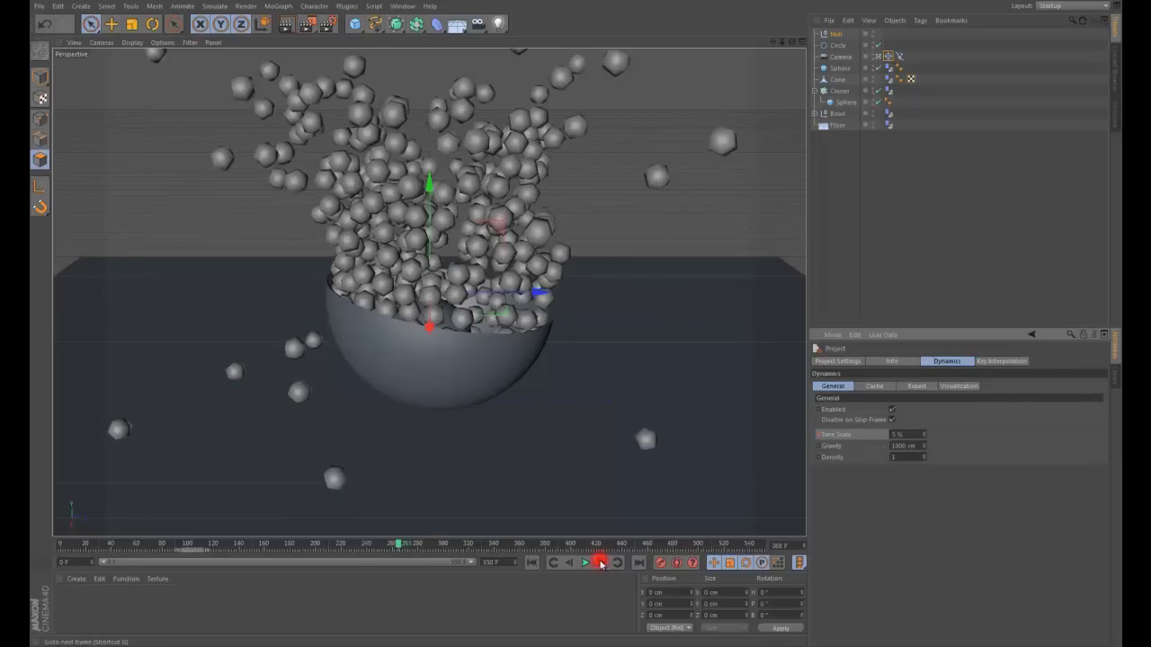
pyautogui.doubleClick(907, 435)
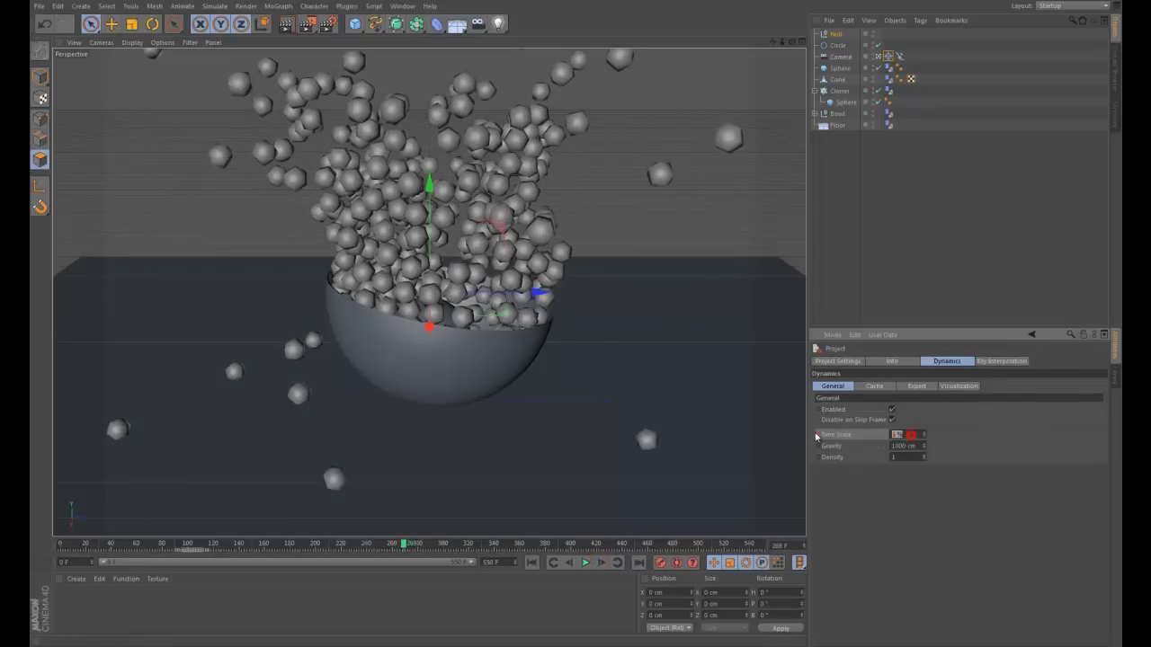
pyautogui.write('100')
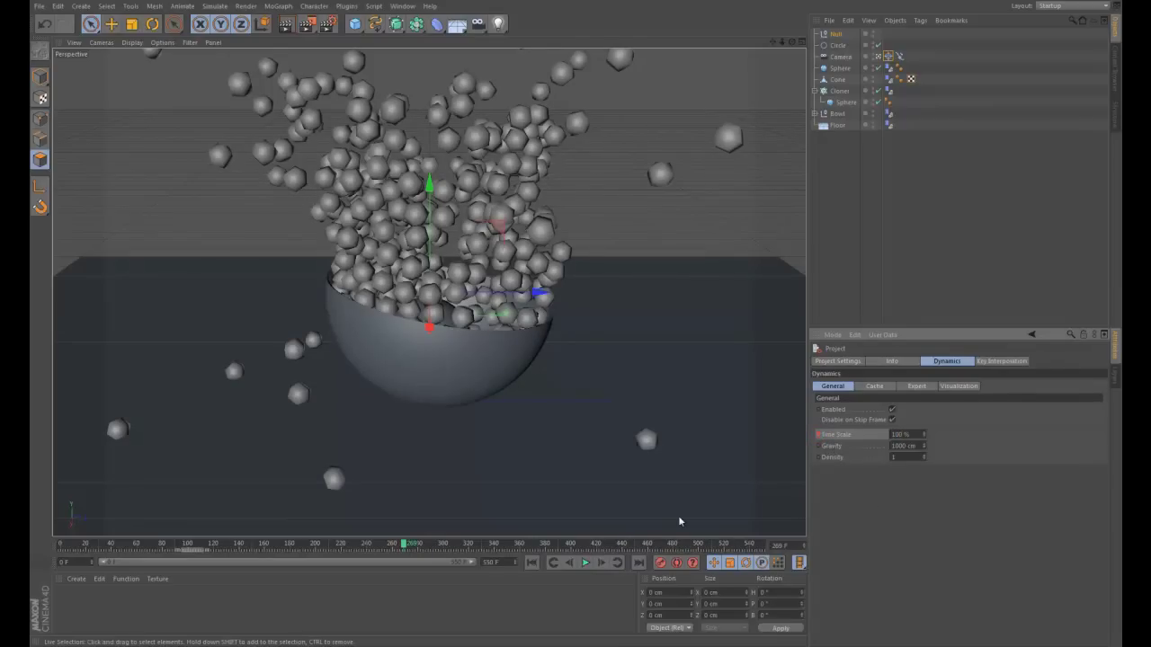
# Return to the first frame, clear the dynamics cache and bake the full 550-frame simulation
pyautogui.click(877, 387)
pyautogui.click(531, 562)
pyautogui.click(846, 420)
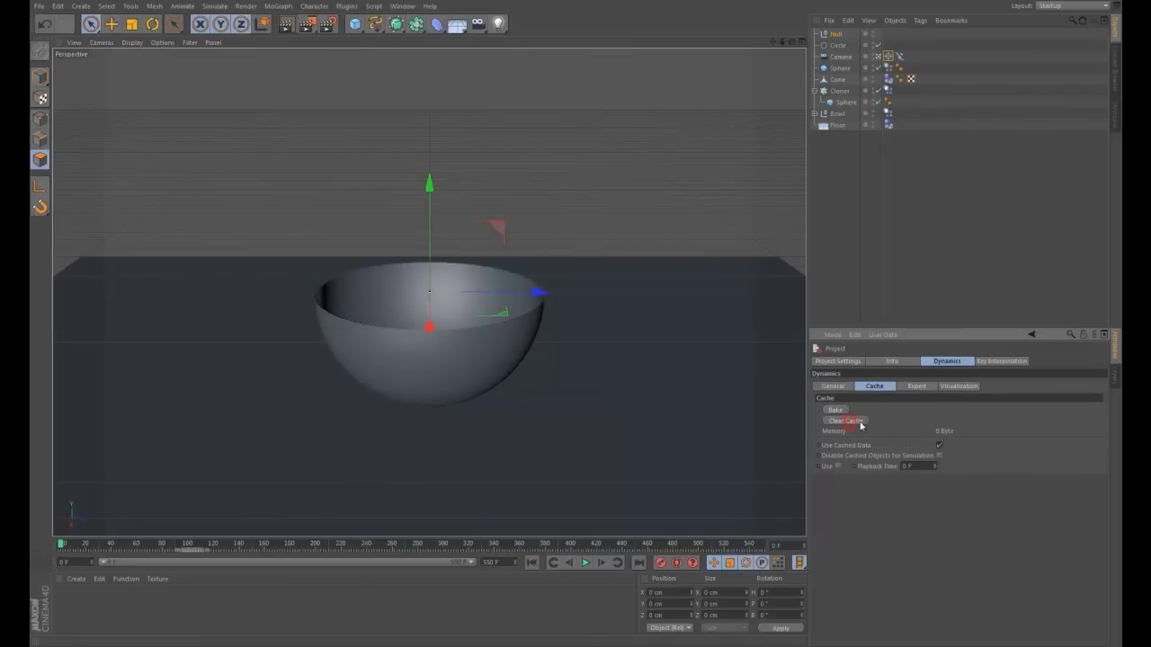
pyautogui.click(835, 409)
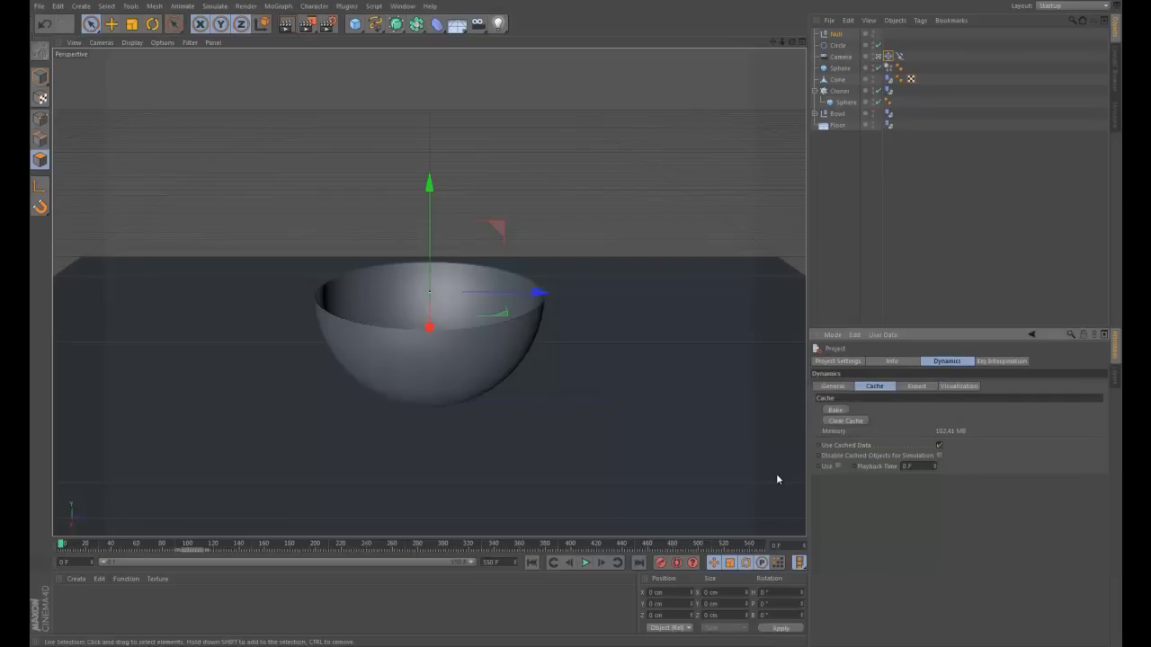
# Play the baked simulation, render a viewport preview at about frame 129, play on past the splash and return to the first frame
pyautogui.click(585, 563)
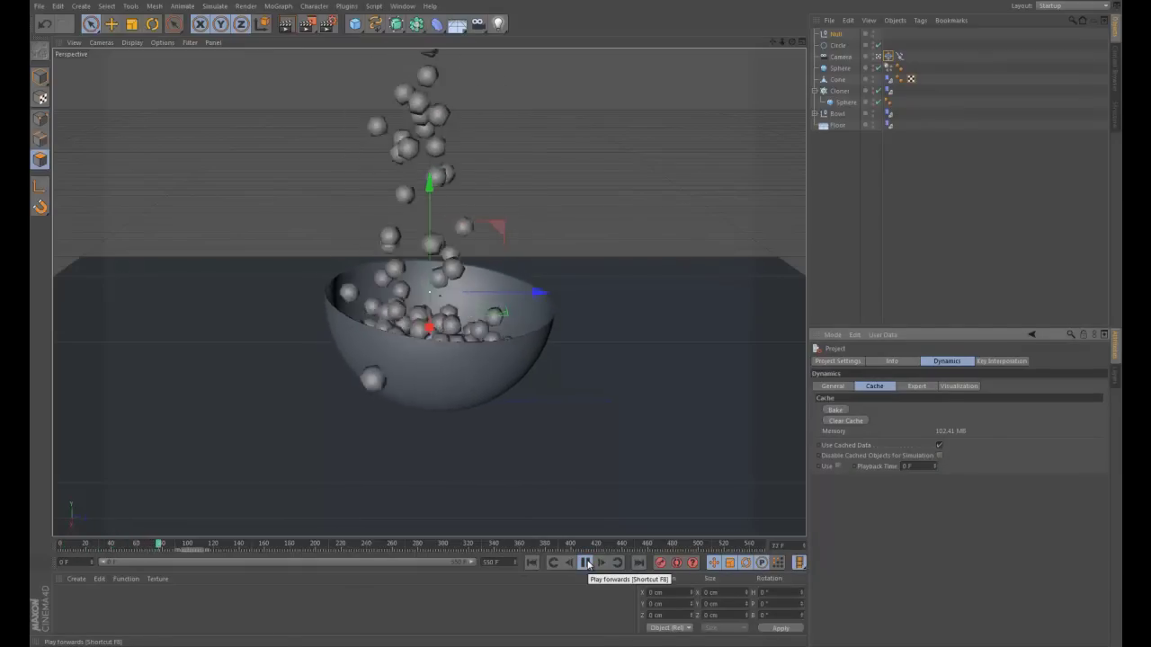
pyautogui.hotkey('ctrl', 'r')
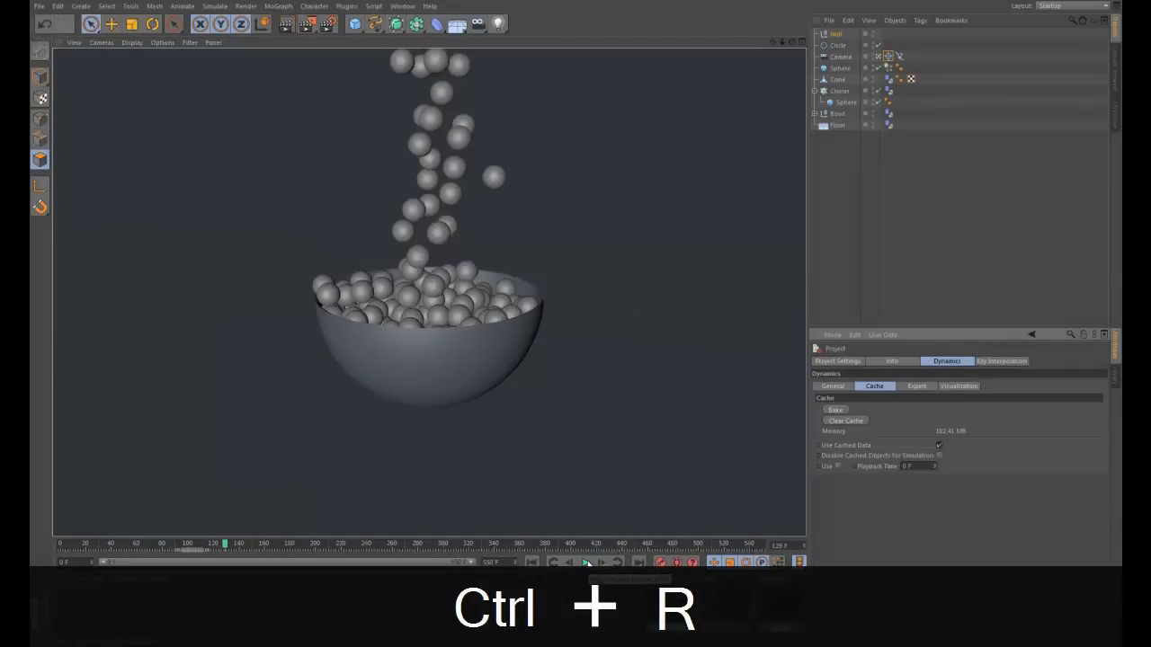
pyautogui.click(586, 563)
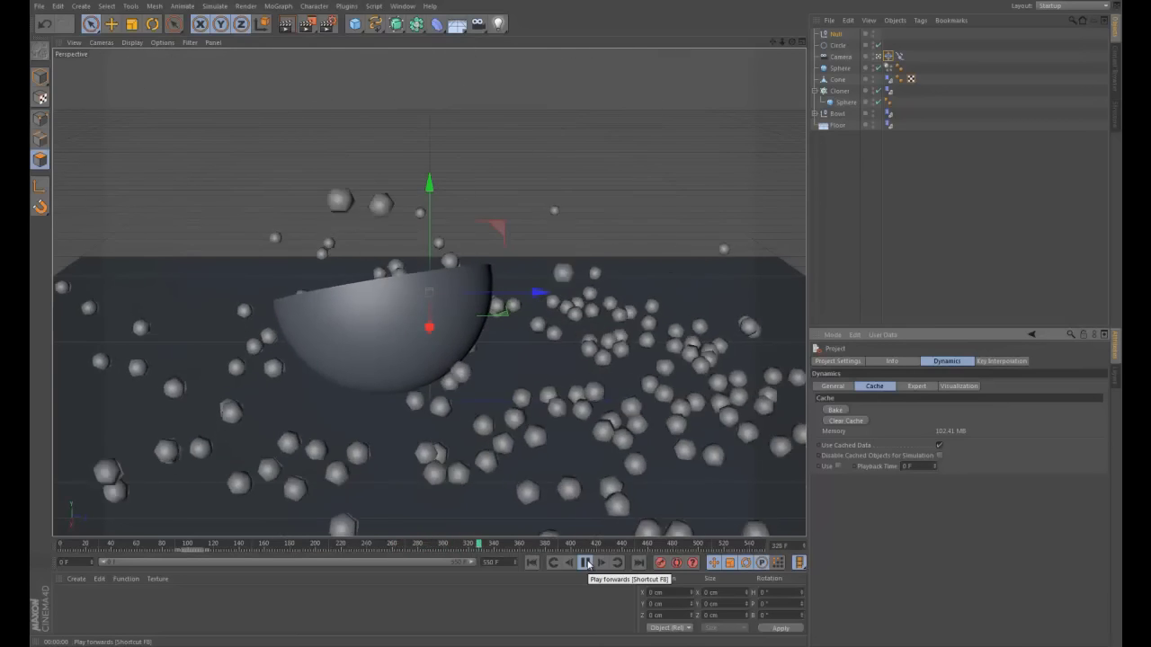
pyautogui.click(585, 563)
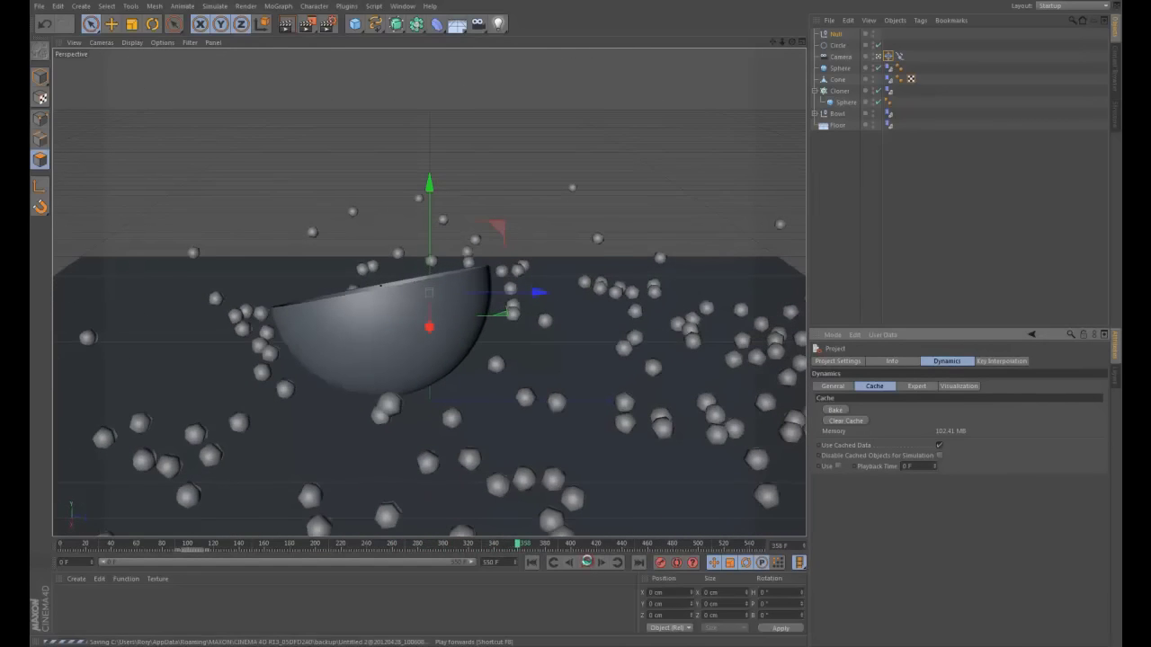
pyautogui.click(531, 563)
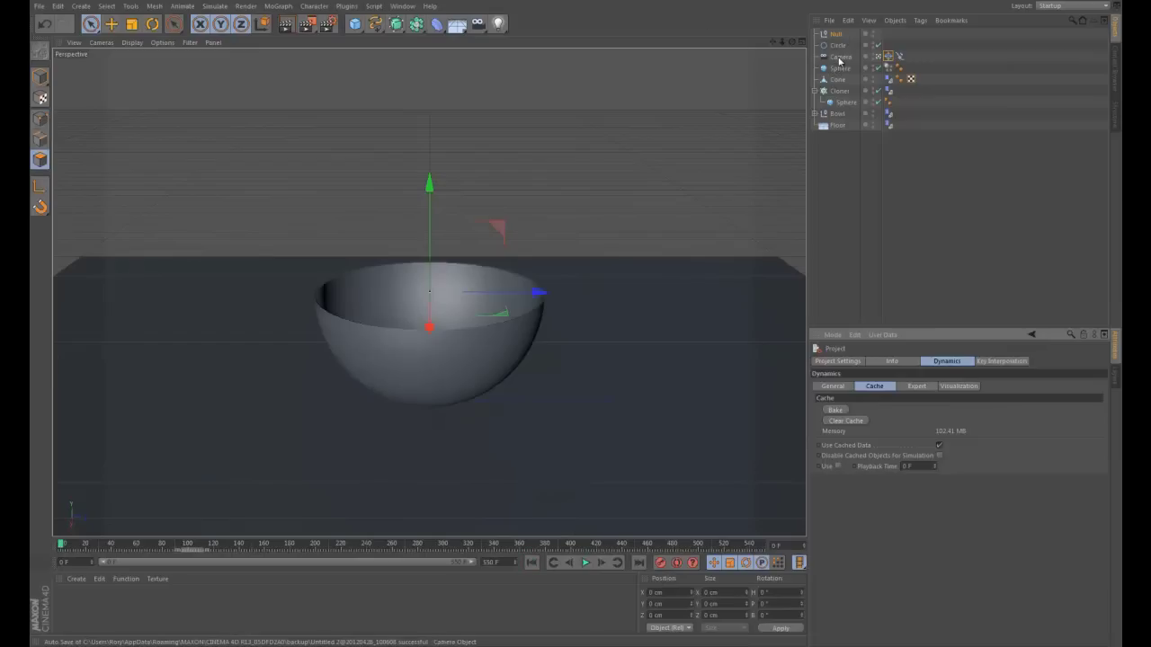
# Keyframe the camera's Align to Spline position at 0% on frame 0 and at 40% on about frame 177
pyautogui.click(900, 56)
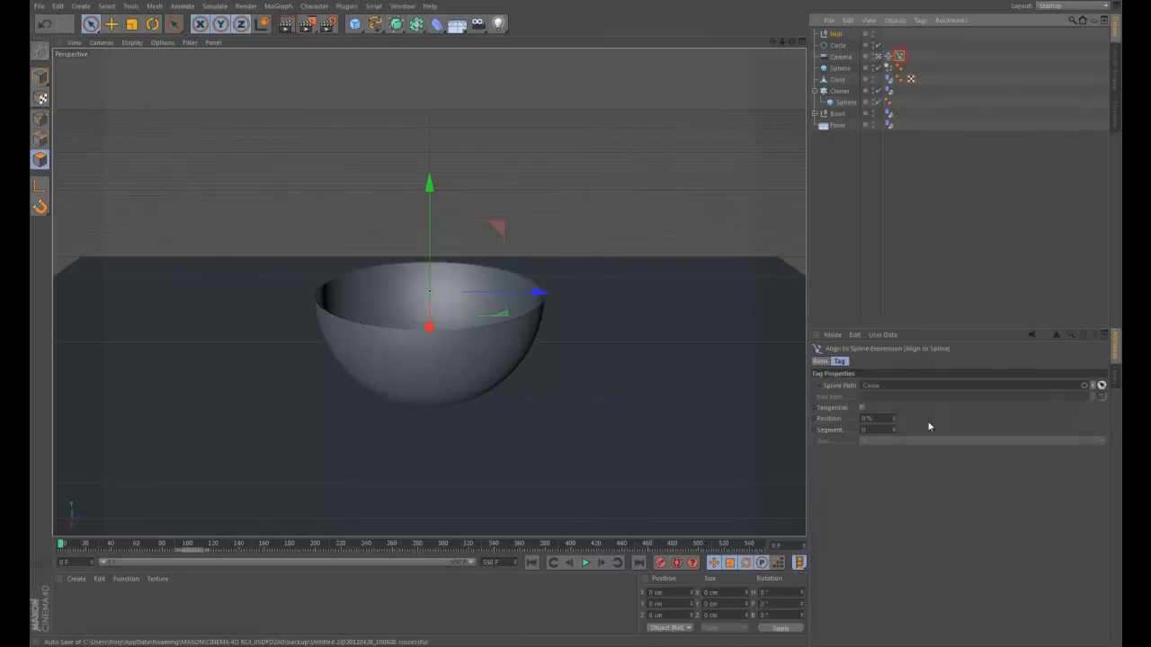
pyautogui.moveTo(896, 416)
pyautogui.mouseDown()
pyautogui.moveTo(899, 405)
pyautogui.moveTo(894, 422)
pyautogui.mouseUp()
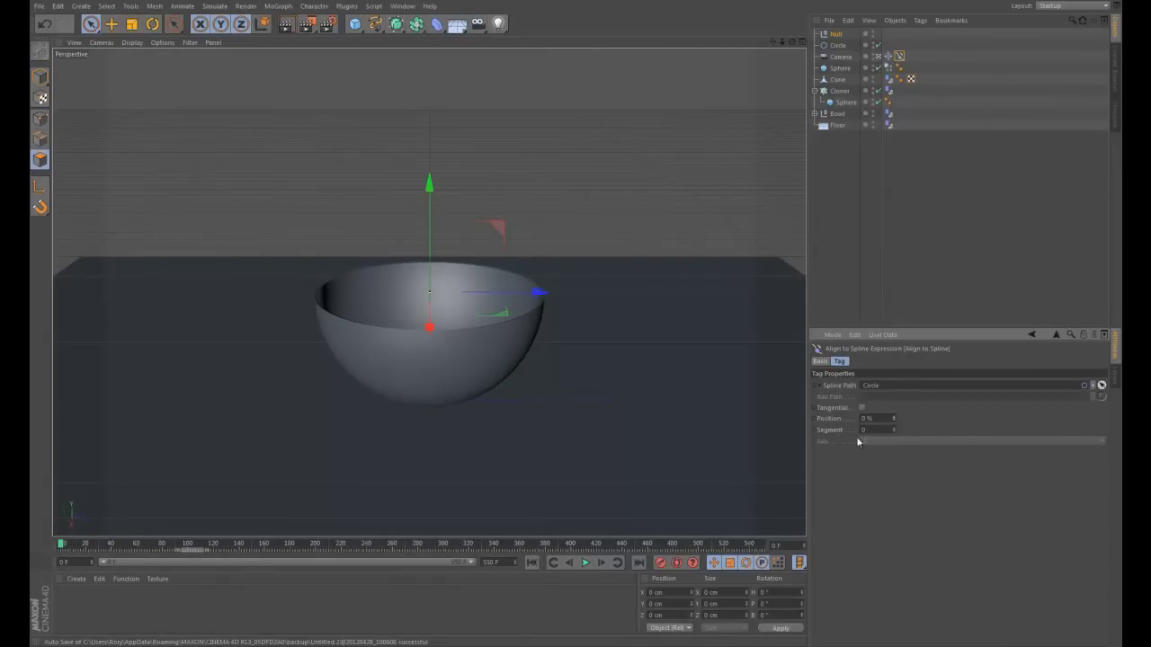
pyautogui.keyDown('ctrl'); pyautogui.click(814, 419); pyautogui.keyUp('ctrl')
pyautogui.moveTo(63, 545)
pyautogui.mouseDown()
pyautogui.moveTo(319, 547)
pyautogui.moveTo(286, 549)
pyautogui.mouseUp()
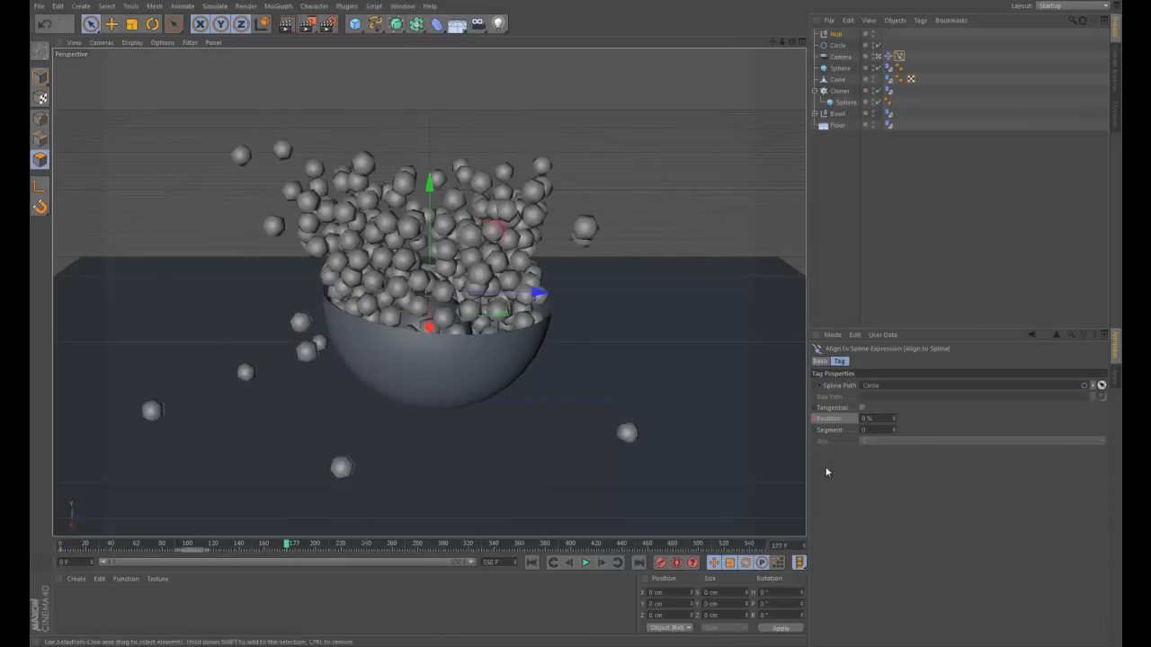
pyautogui.click(872, 419)
pyautogui.write('40')
pyautogui.press('Return')
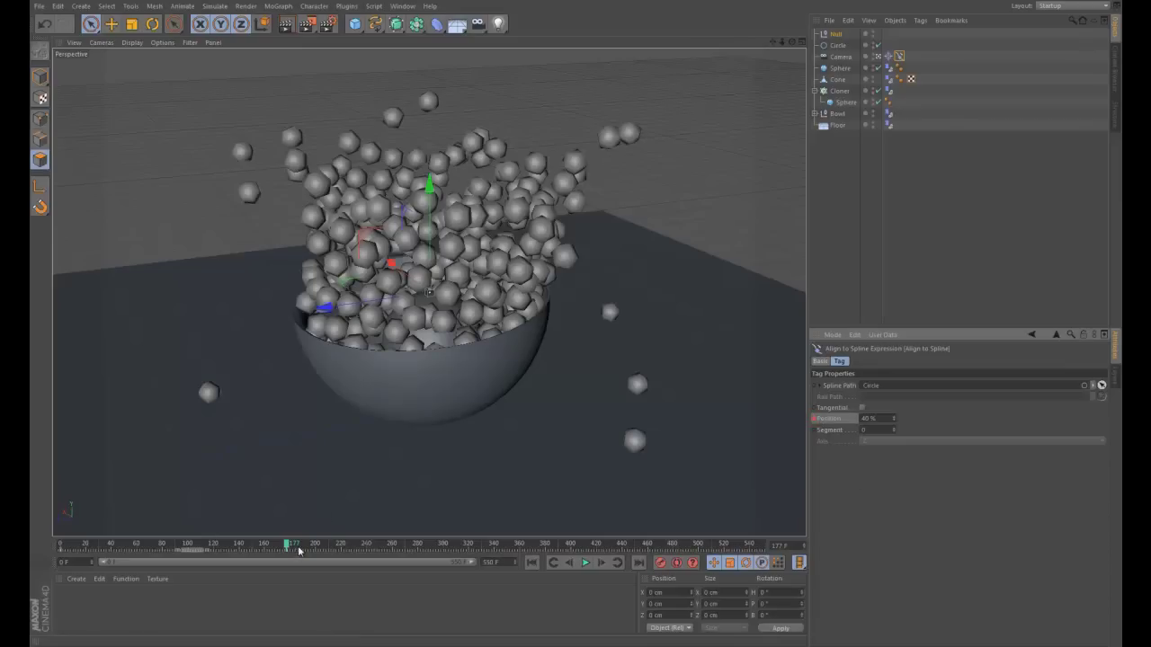
# Keyframe the camera's Align to Spline position at 80% on about frame 275 and at 100% on frame 550
pyautogui.moveTo(288, 546); pyautogui.dragTo(411, 545)
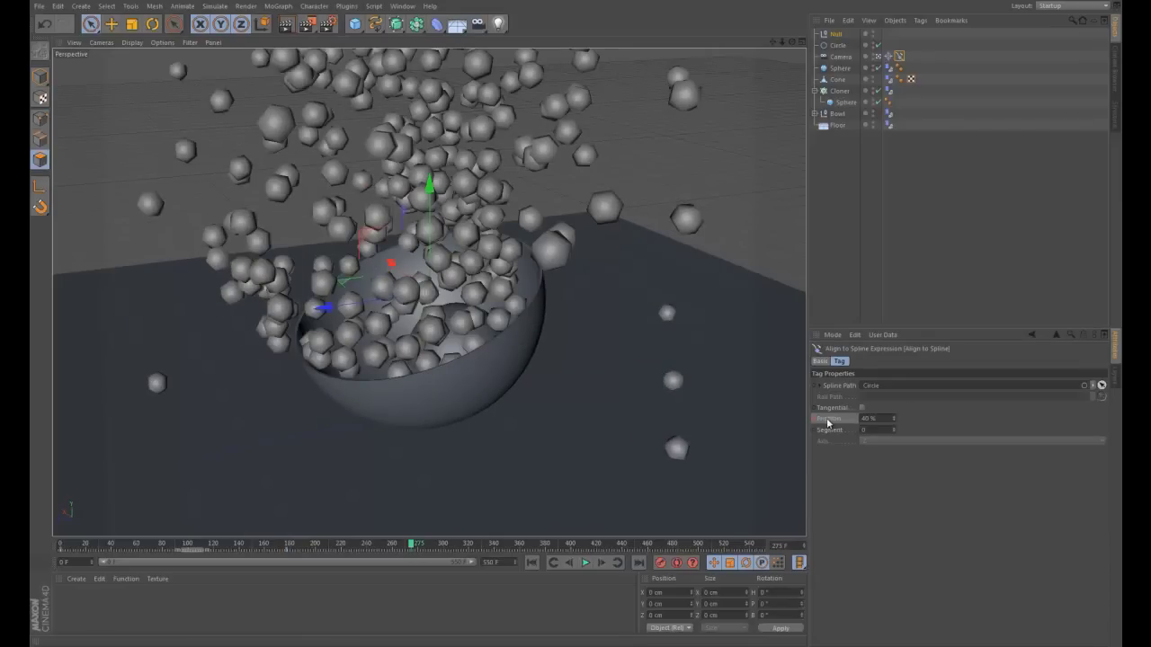
pyautogui.click(884, 419)
pyautogui.write('80')
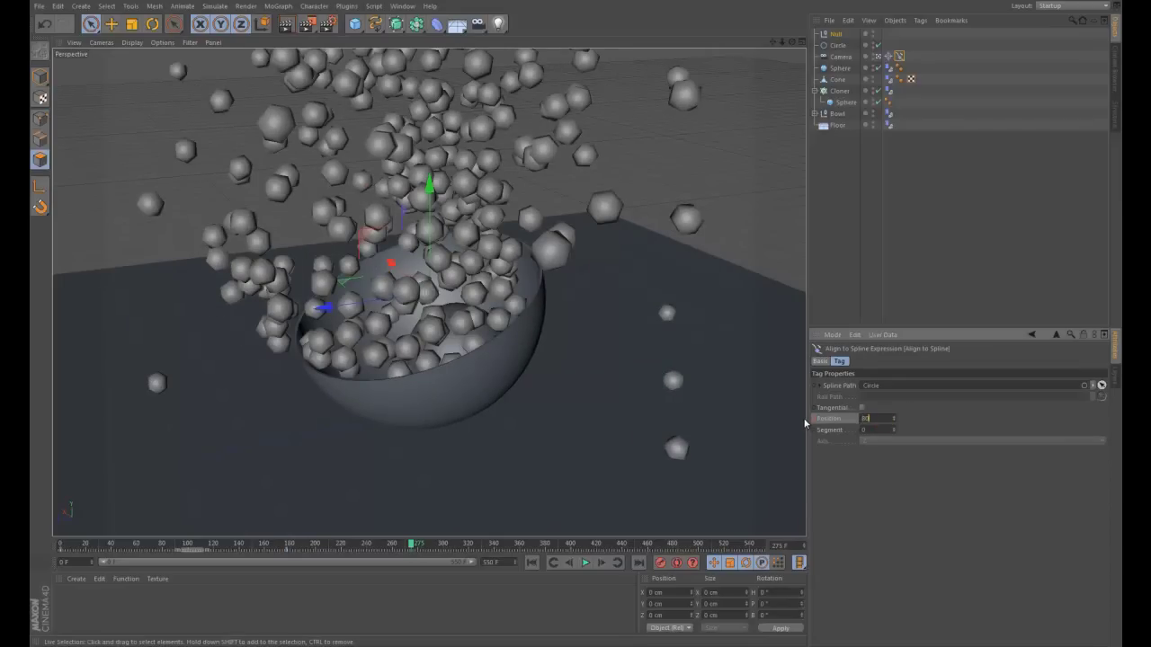
pyautogui.press('Return')
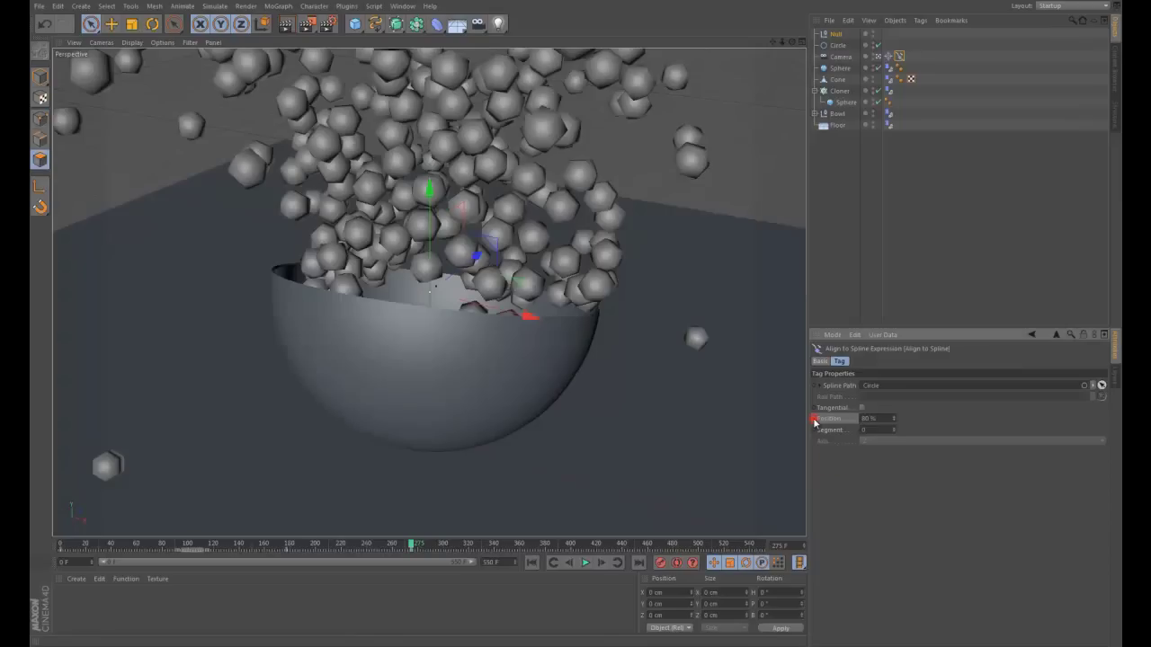
pyautogui.moveTo(411, 546); pyautogui.dragTo(773, 550)
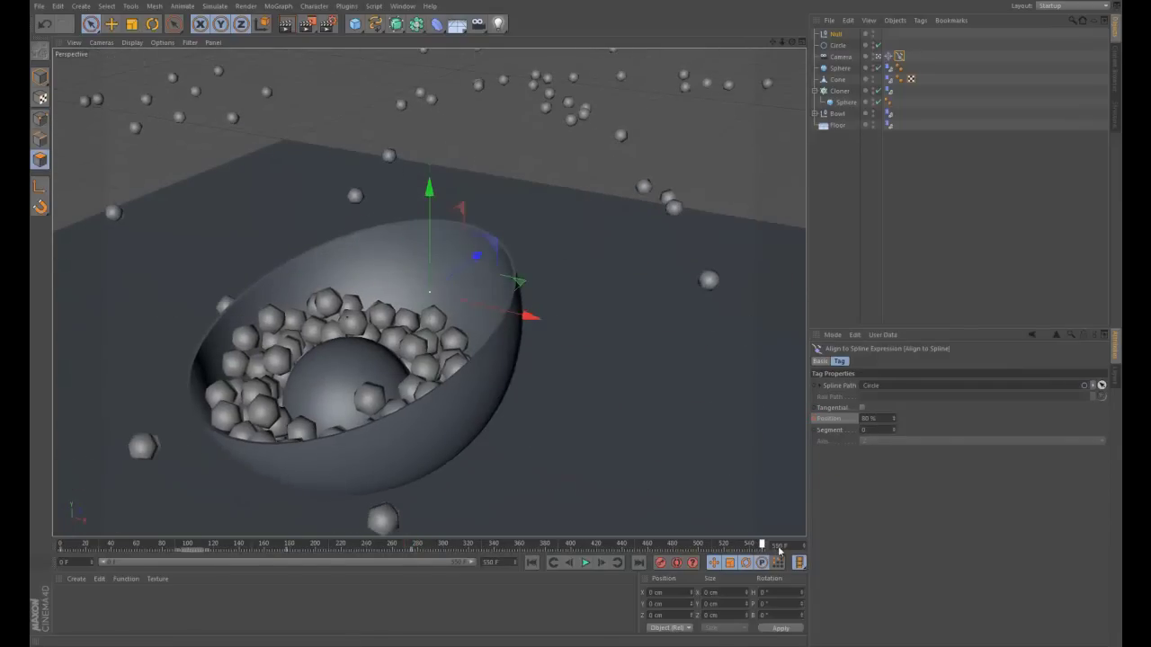
pyautogui.click(877, 419)
pyautogui.write('00')
pyautogui.press('Return')
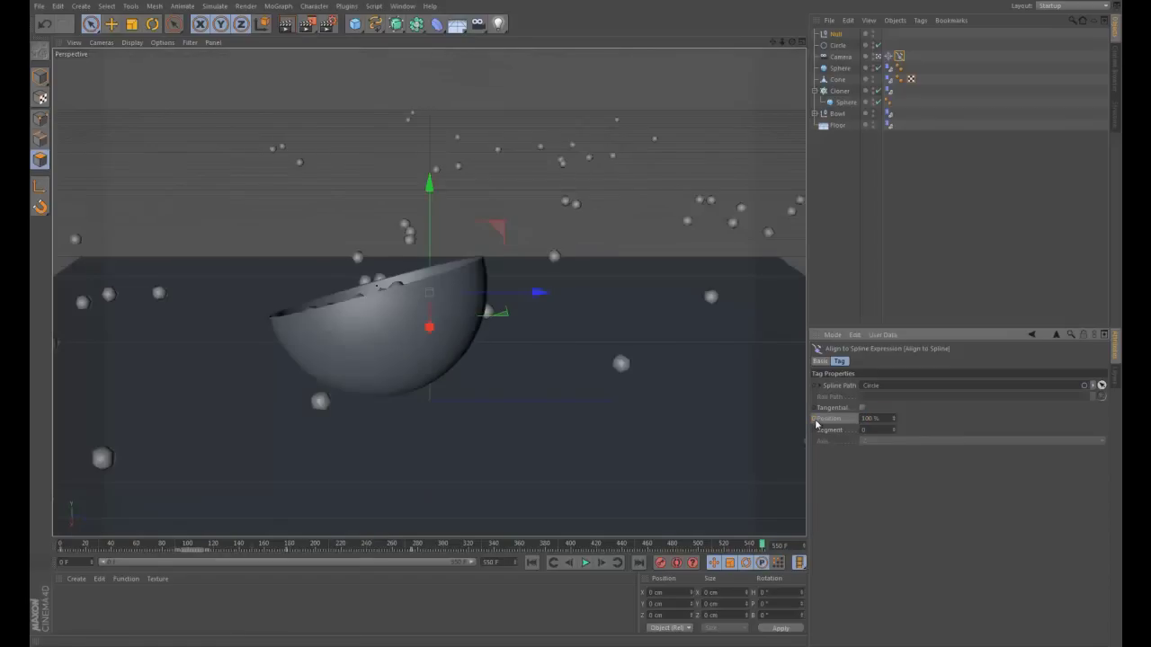
# Play the animation from the first frame to check the camera move around the bowl, and return to the start
pyautogui.click(532, 563)
pyautogui.click(585, 563)
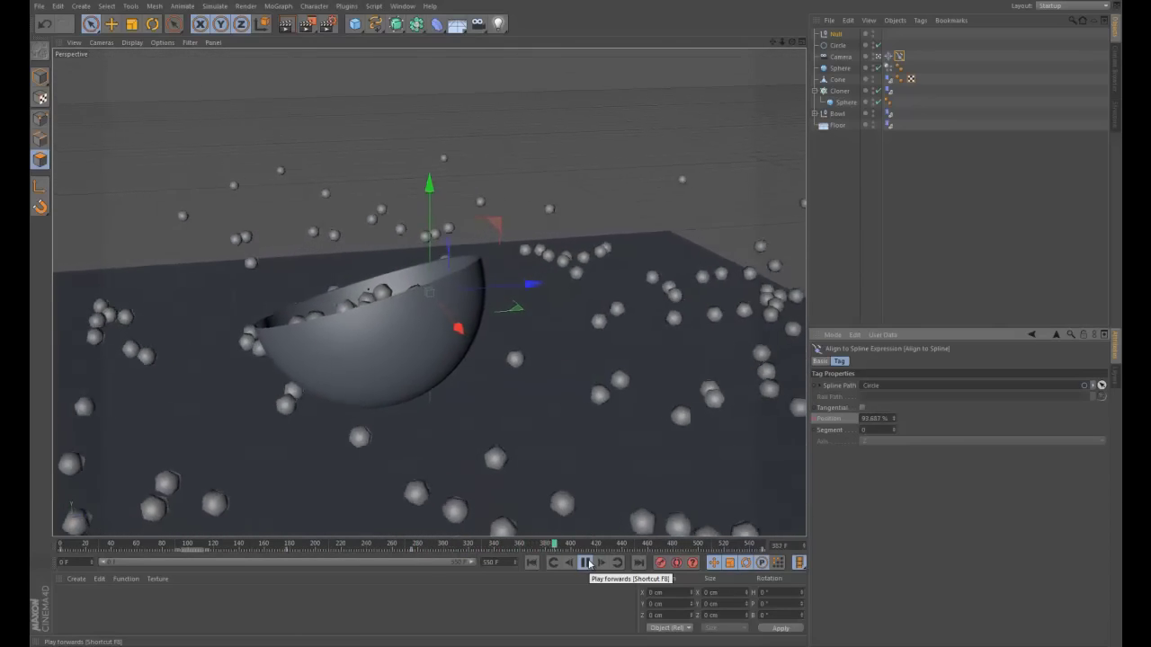
pyautogui.click(586, 563)
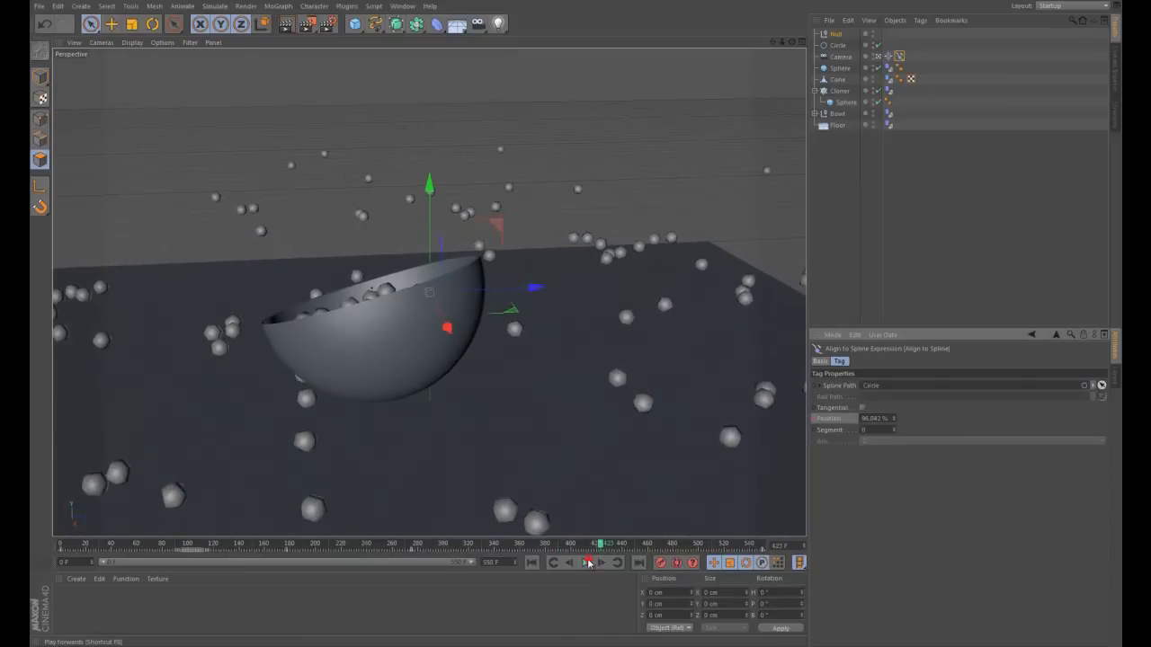
pyautogui.click(532, 563)
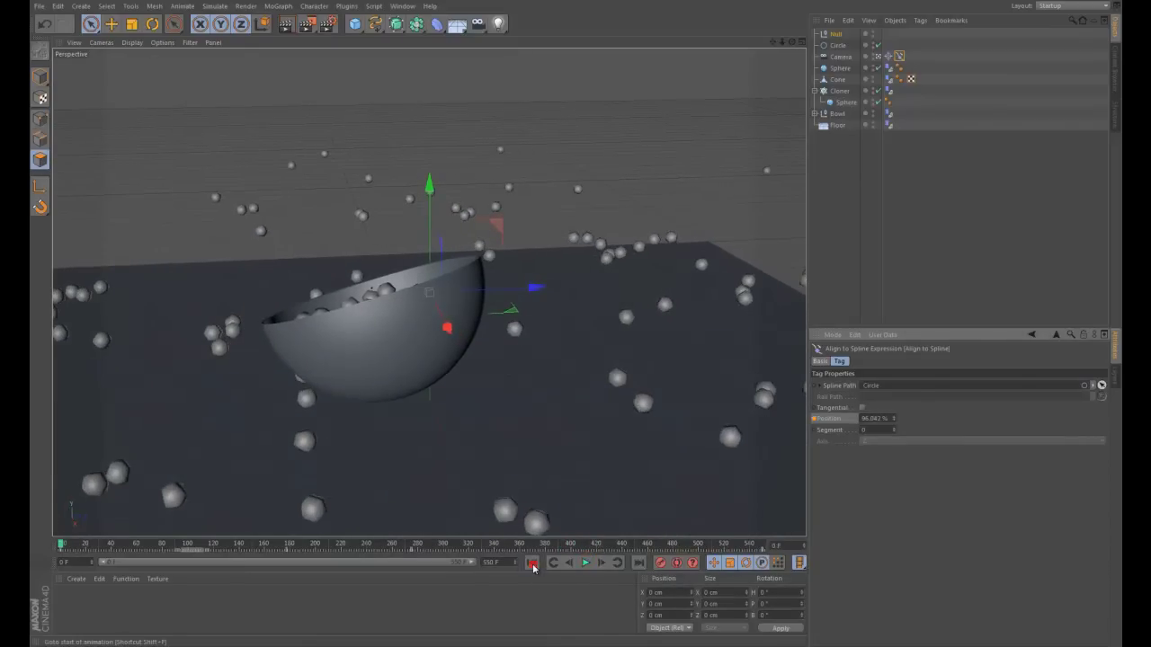
# Enlarge the Circle spline that guides the camera to a radius of 1033 cm and a Y radius of 996 cm
pyautogui.click(835, 45)
pyautogui.moveTo(913, 409); pyautogui.dragTo(913, 409)
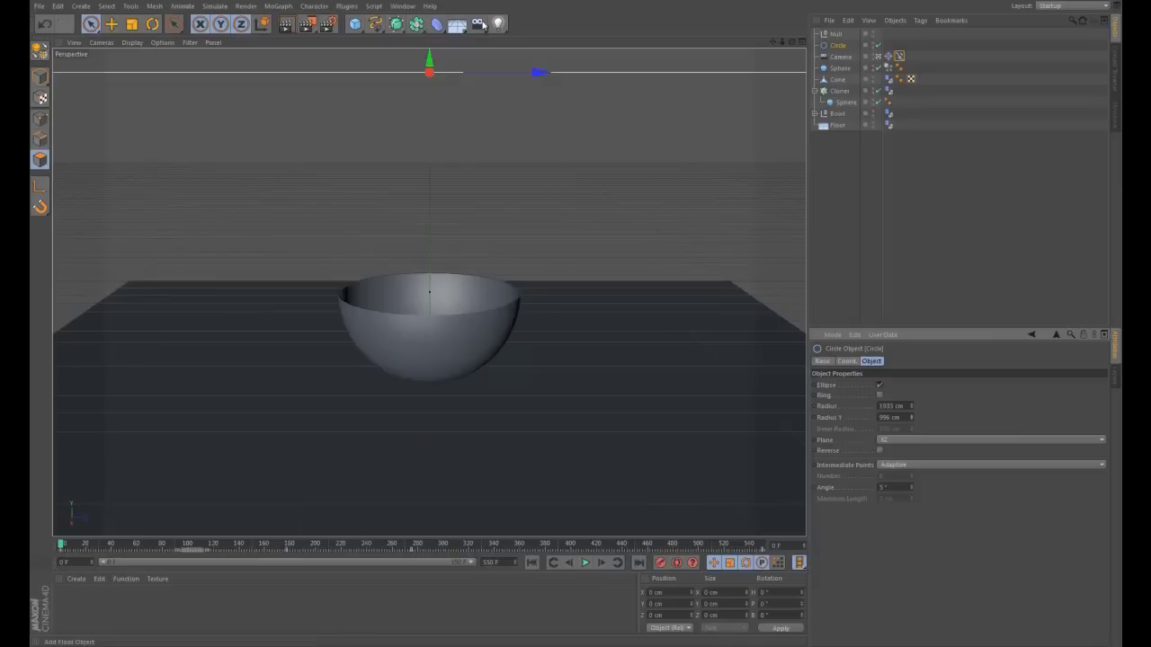
# Add an area light, place it high above the floor to the left of the bowl, and give it area shadows
pyautogui.moveTo(495, 25); pyautogui.dragTo(612, 53)
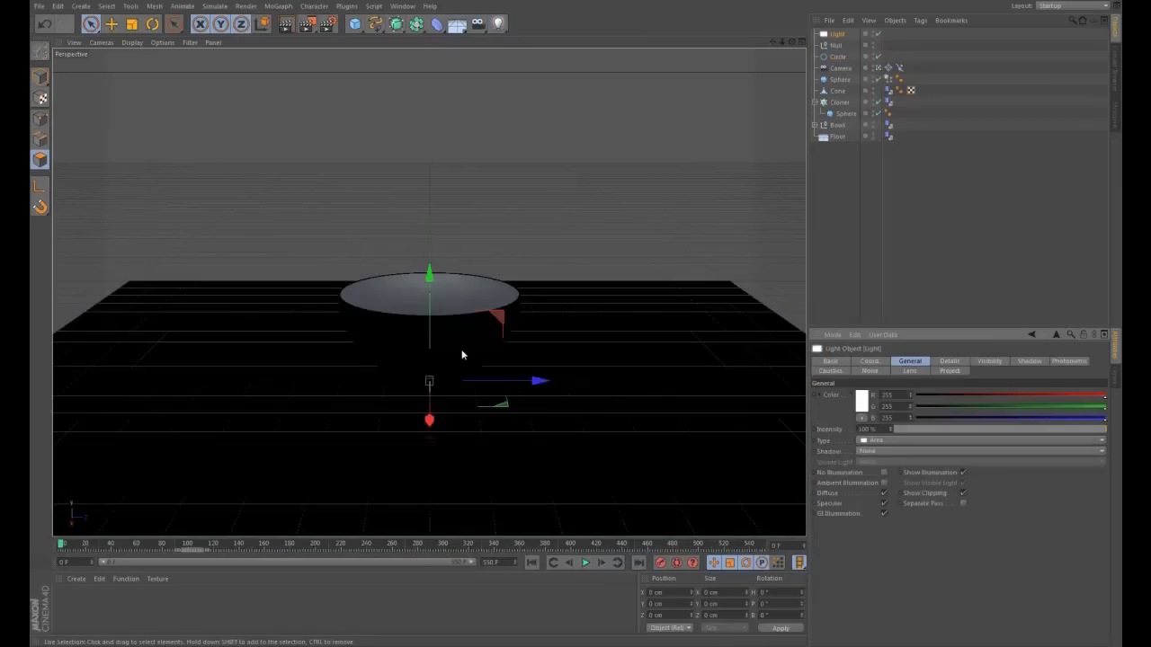
pyautogui.moveTo(434, 281); pyautogui.dragTo(434, 67)
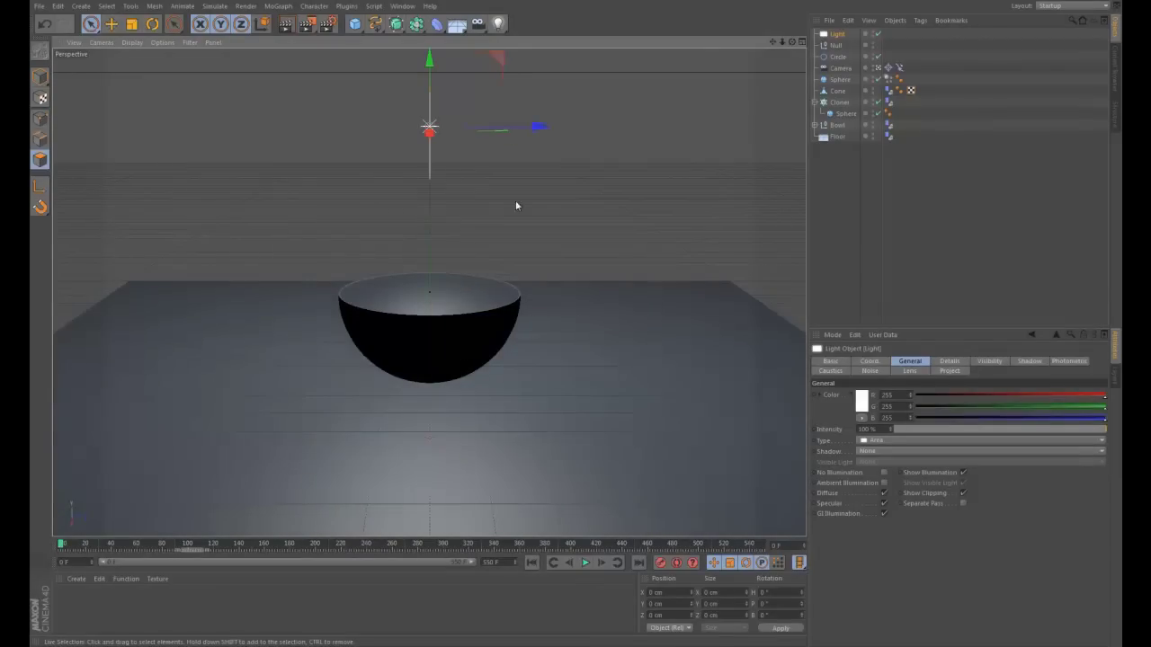
pyautogui.moveTo(539, 130); pyautogui.dragTo(303, 129)
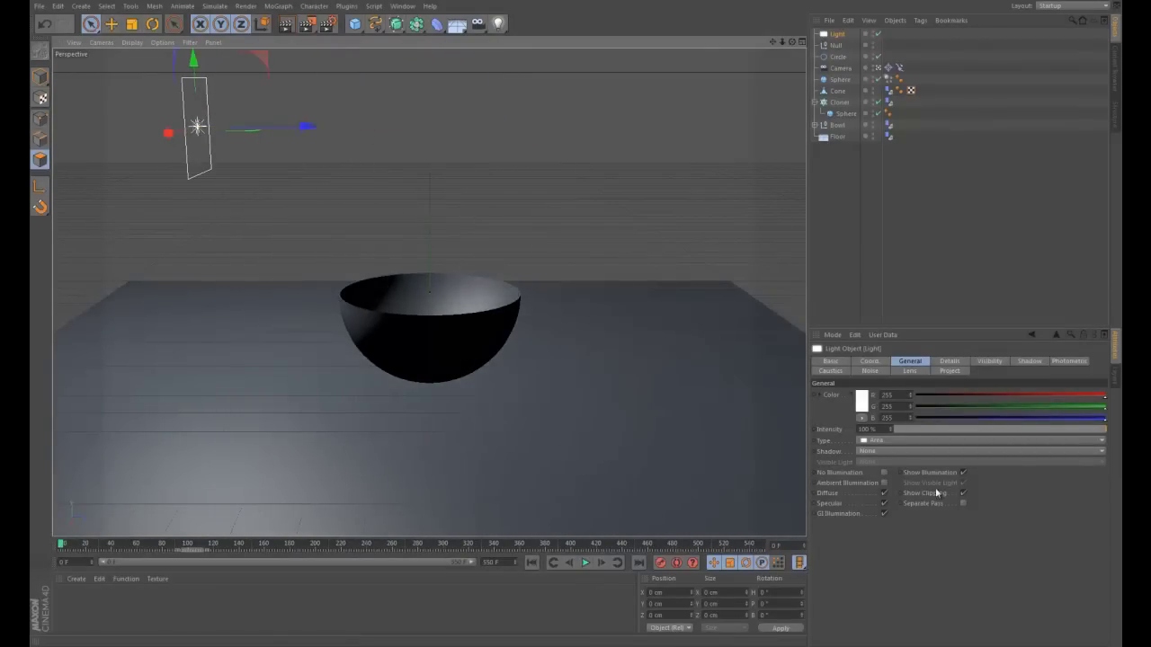
pyautogui.click(860, 452)
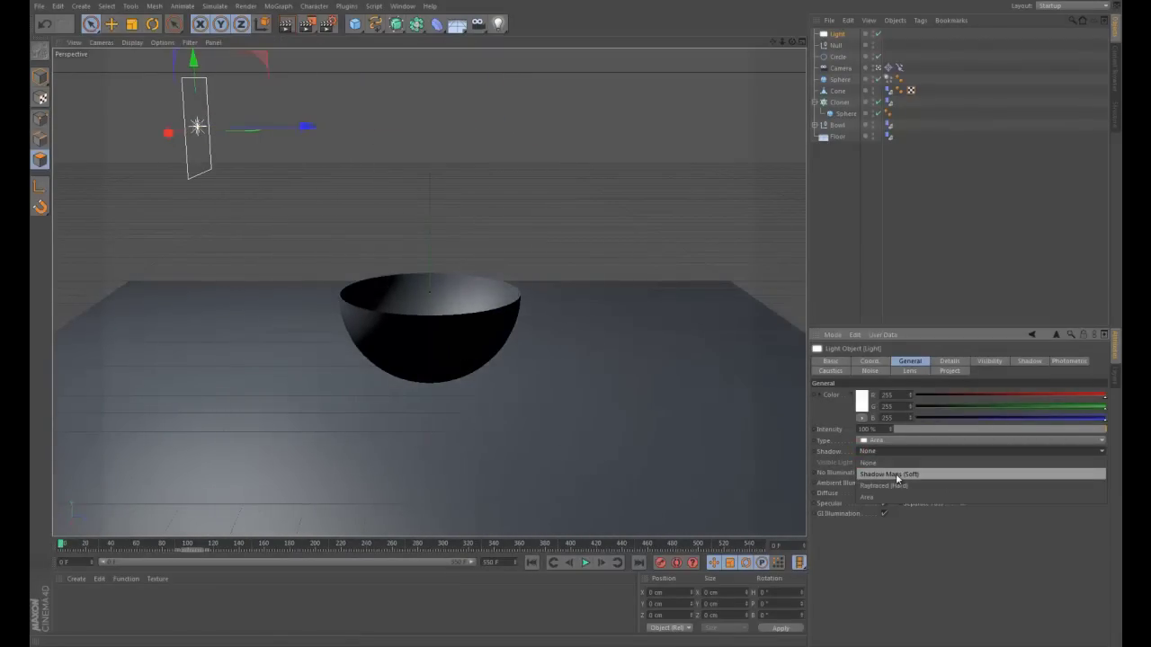
pyautogui.click(884, 496)
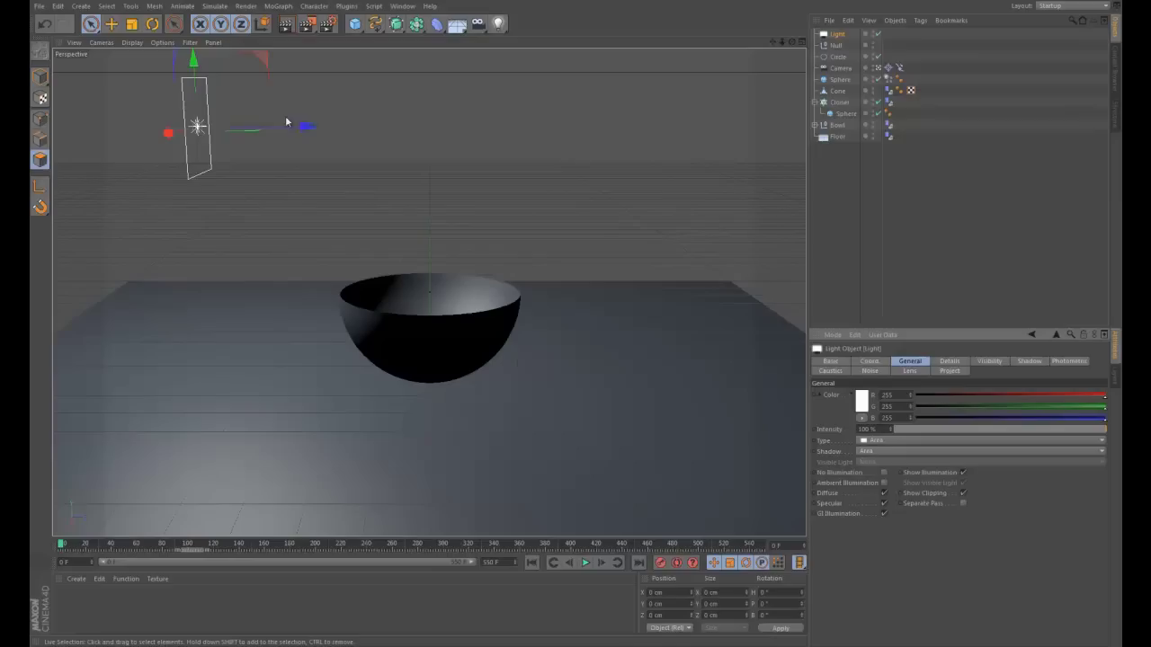
# Duplicate the area light and place the two lights high on opposite sides of the bowl
pyautogui.moveTo(309, 126); pyautogui.dragTo(802, 155)
pyautogui.hotkey('ctrl', 'c')
pyautogui.hotkey('ctrl', 'v')
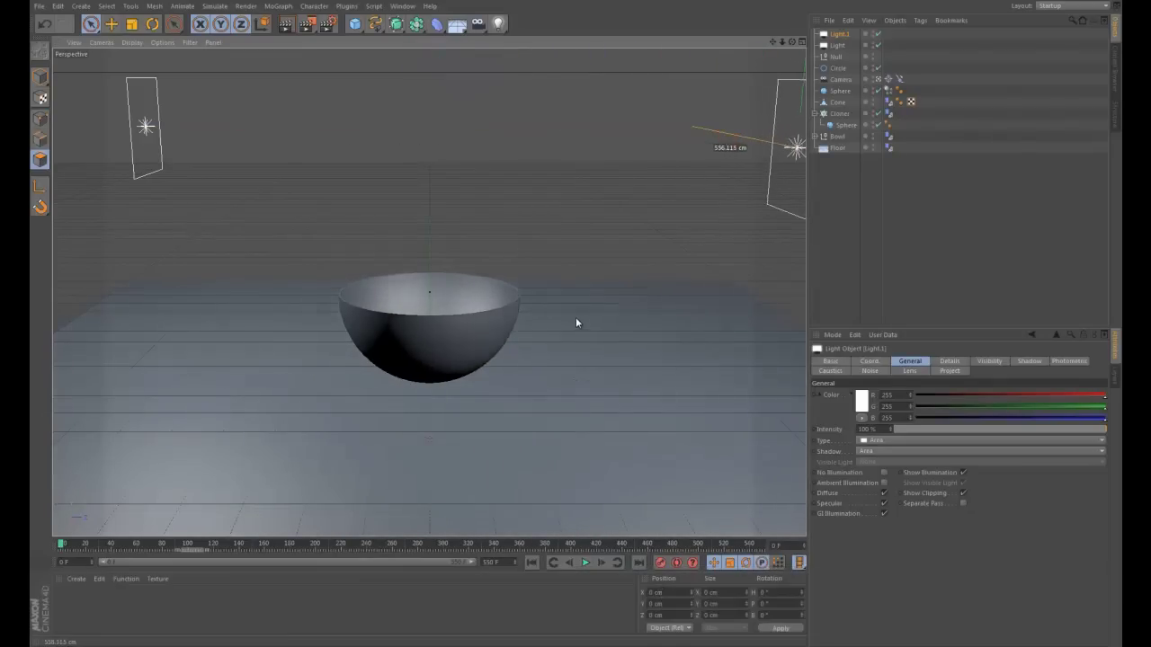
# Render viewport previews of the lit scene at frame 0 and at about frames 44, 123, 177 and 234
pyautogui.hotkey('ctrl', 'r')
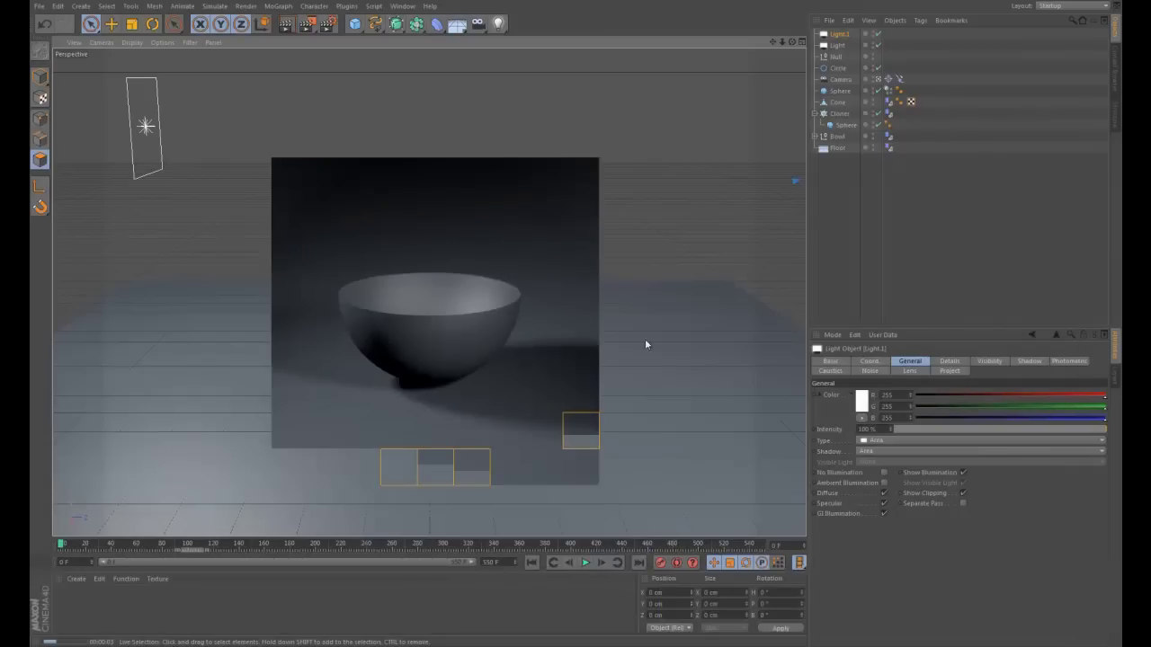
pyautogui.click(586, 563)
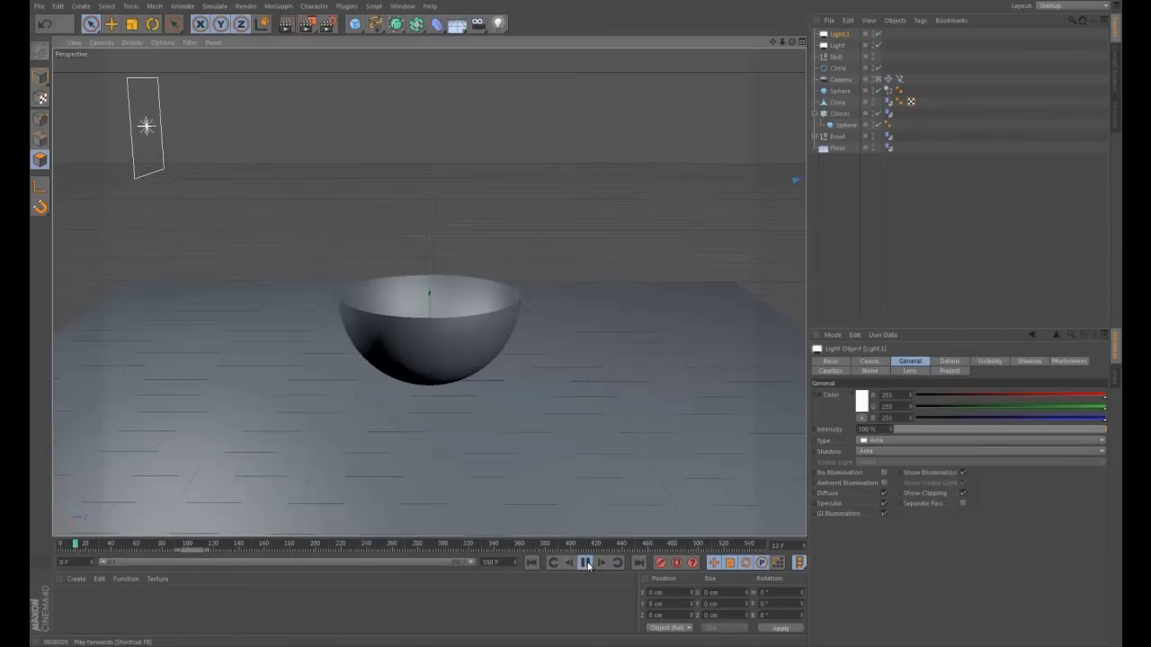
pyautogui.hotkey('ctrl', 'r')
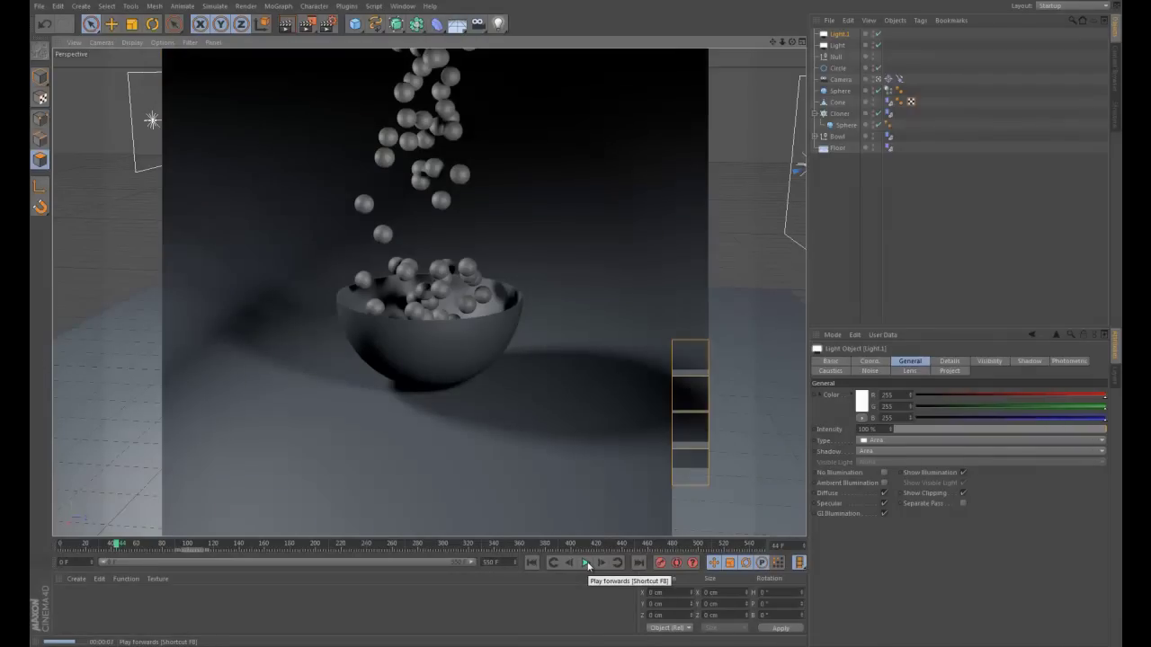
pyautogui.click(586, 563)
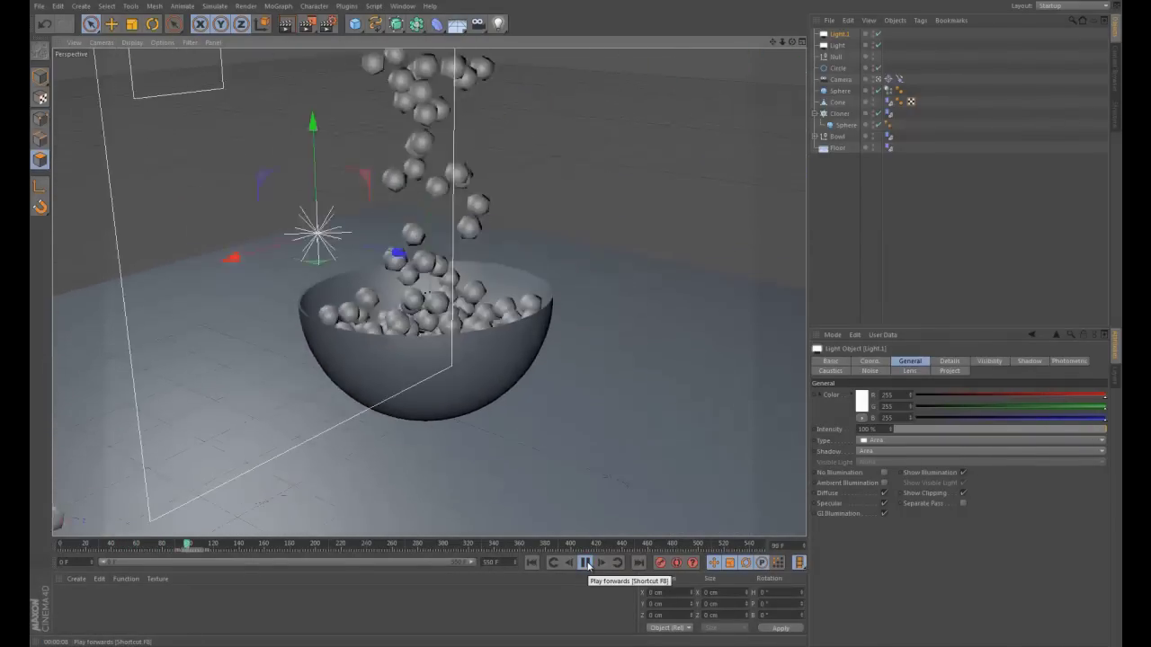
pyautogui.hotkey('ctrl', 'r')
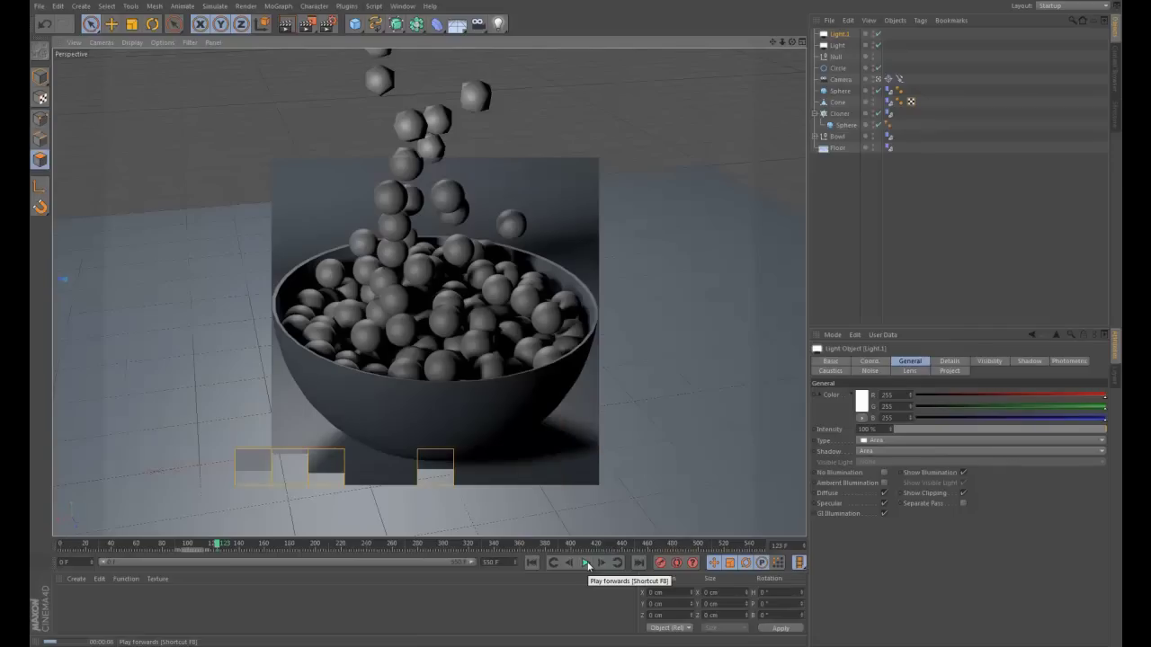
pyautogui.click(586, 563)
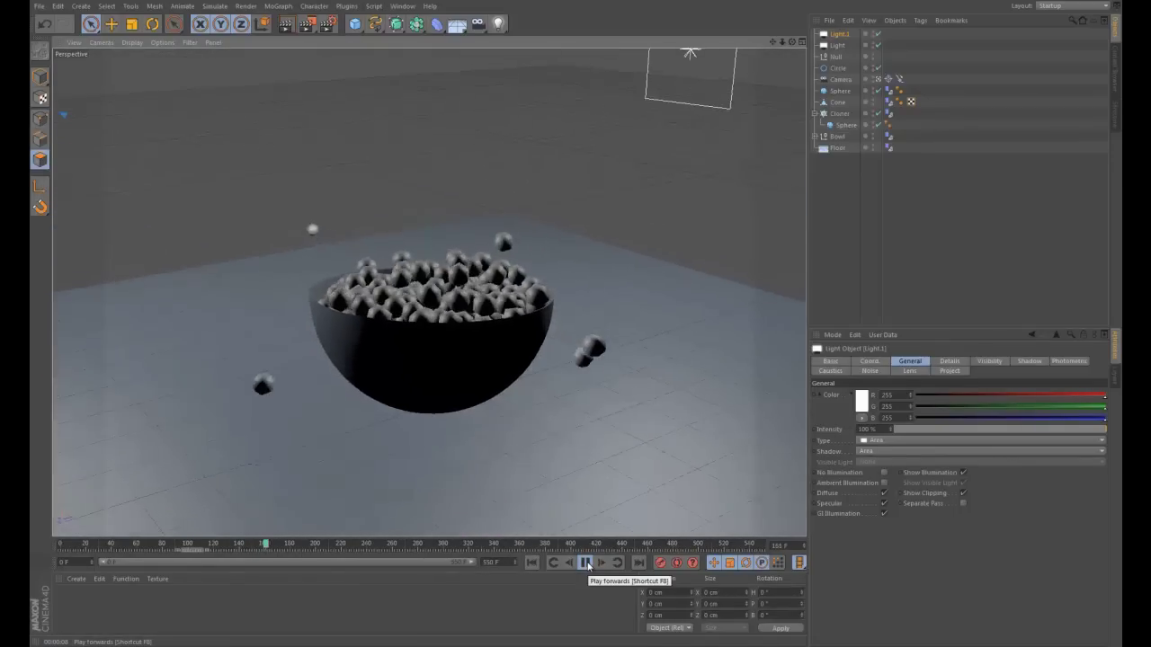
pyautogui.hotkey('ctrl', 'r')
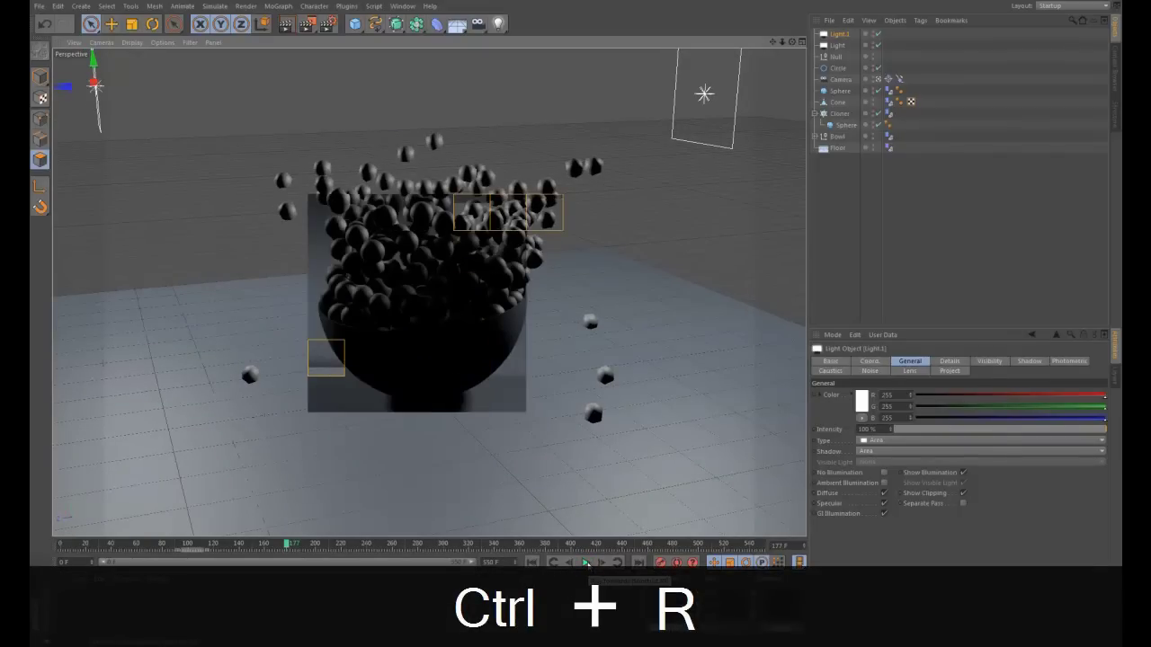
pyautogui.click(585, 563)
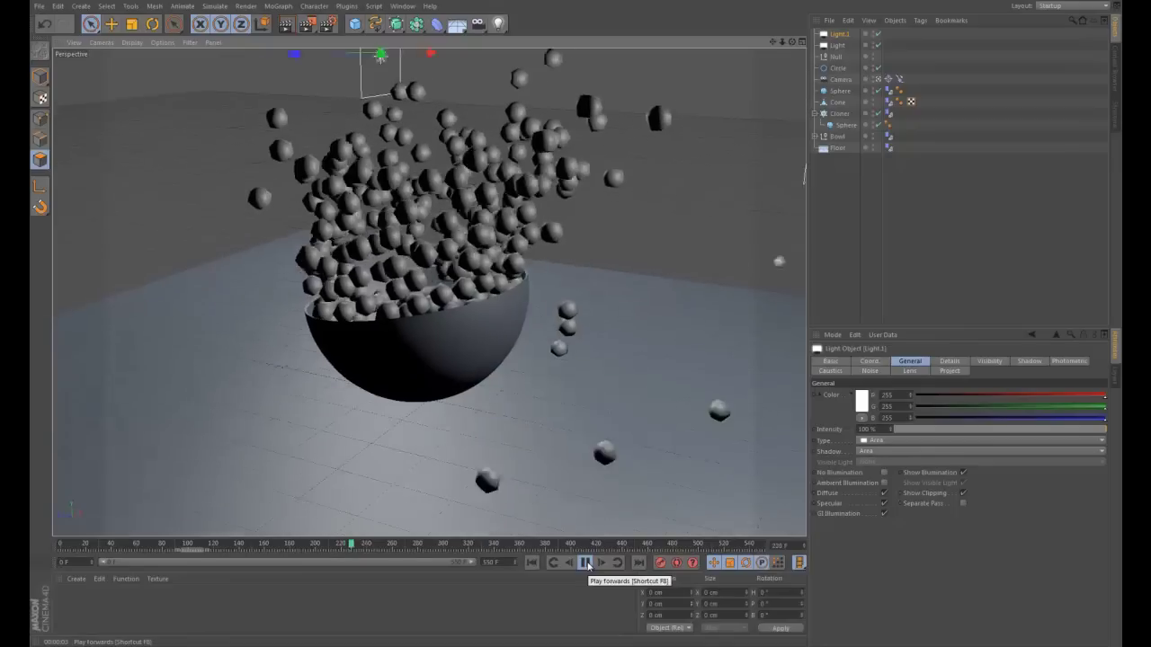
pyautogui.hotkey('ctrl', 'r')
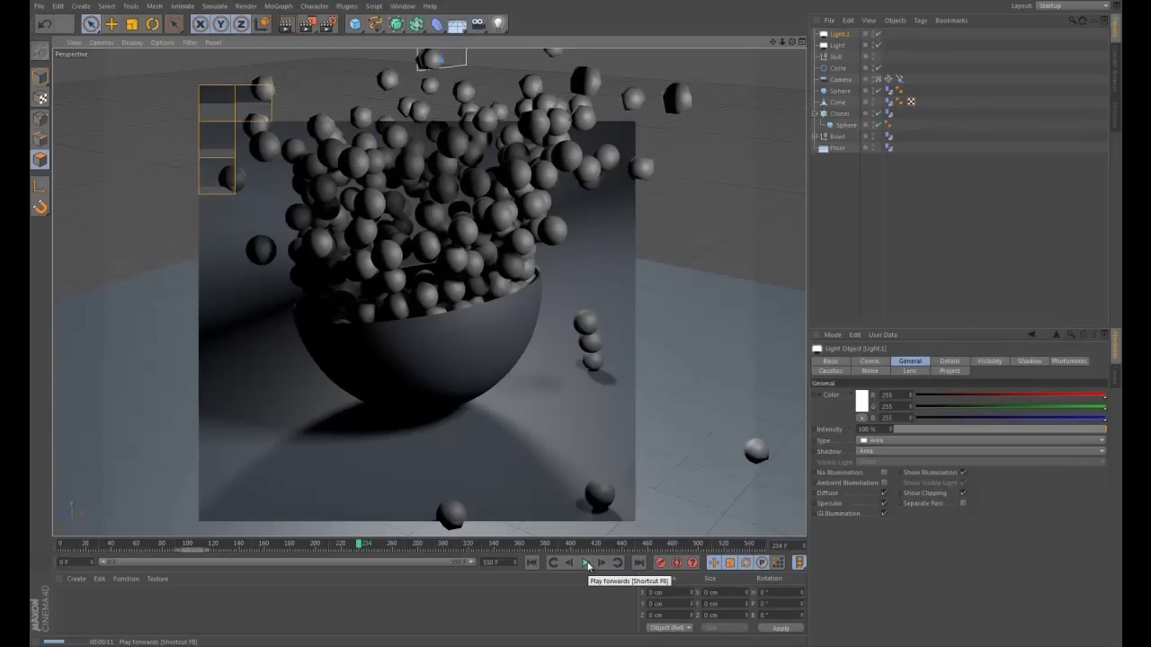
# Create a new material and set its base color to a muted blue
pyautogui.doubleClick(81, 605)
pyautogui.doubleClick(70, 601)
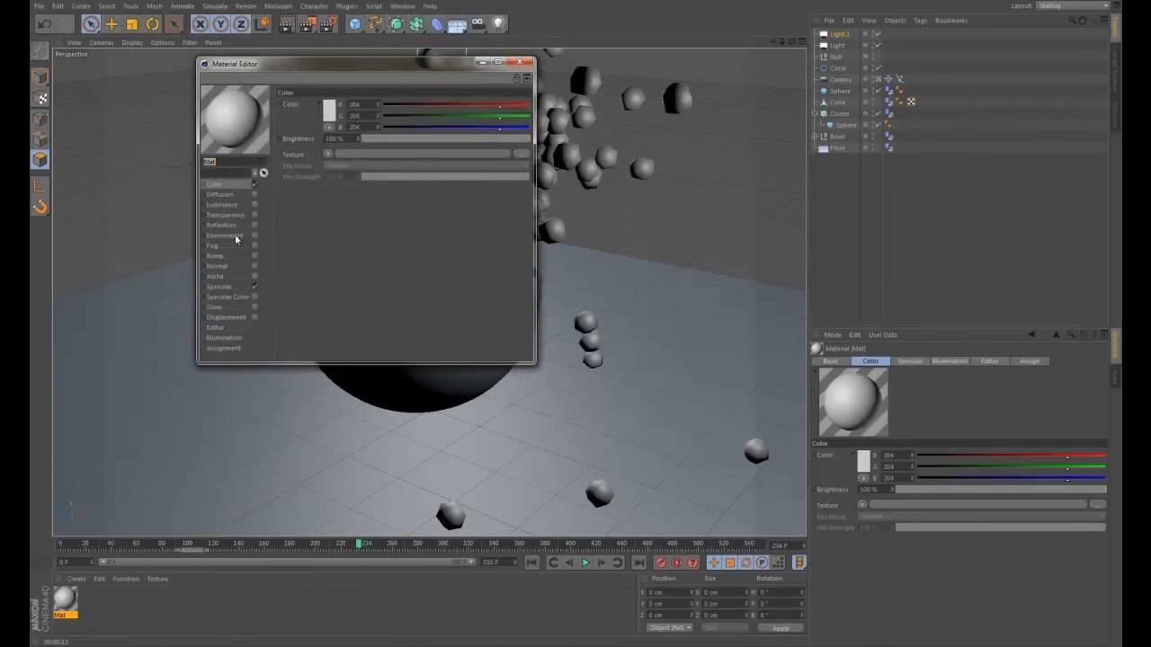
pyautogui.click(332, 113)
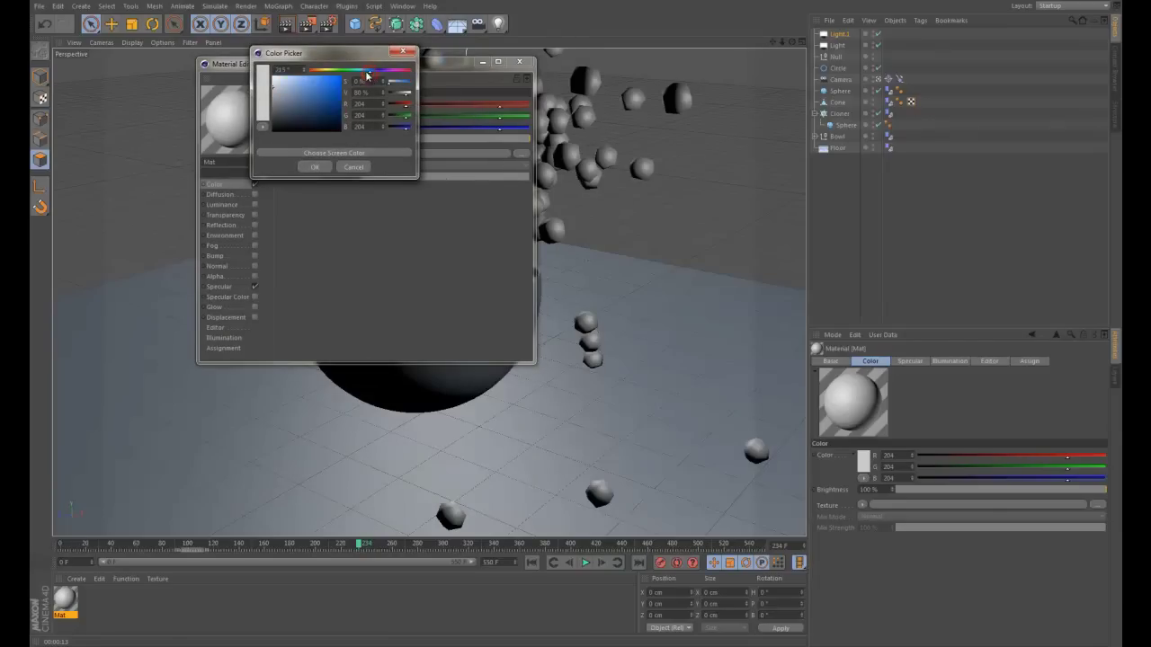
pyautogui.click(307, 101)
pyautogui.click(316, 167)
# Enable reflection on the blue material at 17% brightness, with a Fresnel texture at 13% mix strength
pyautogui.click(254, 224)
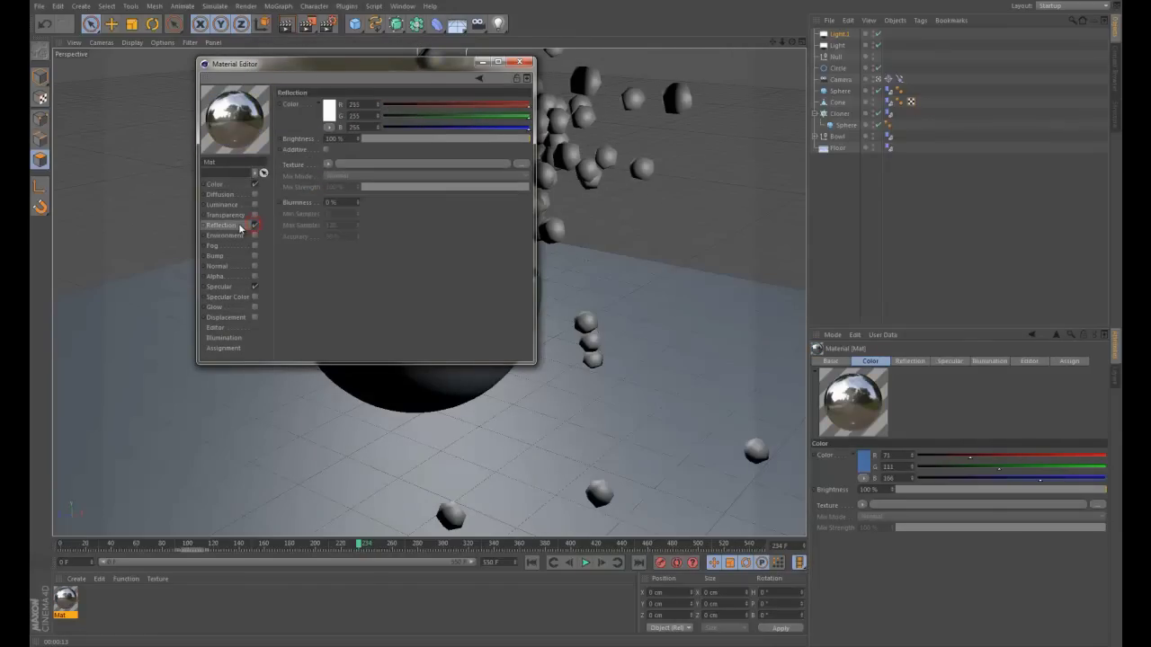
pyautogui.click(390, 139)
pyautogui.click(329, 165)
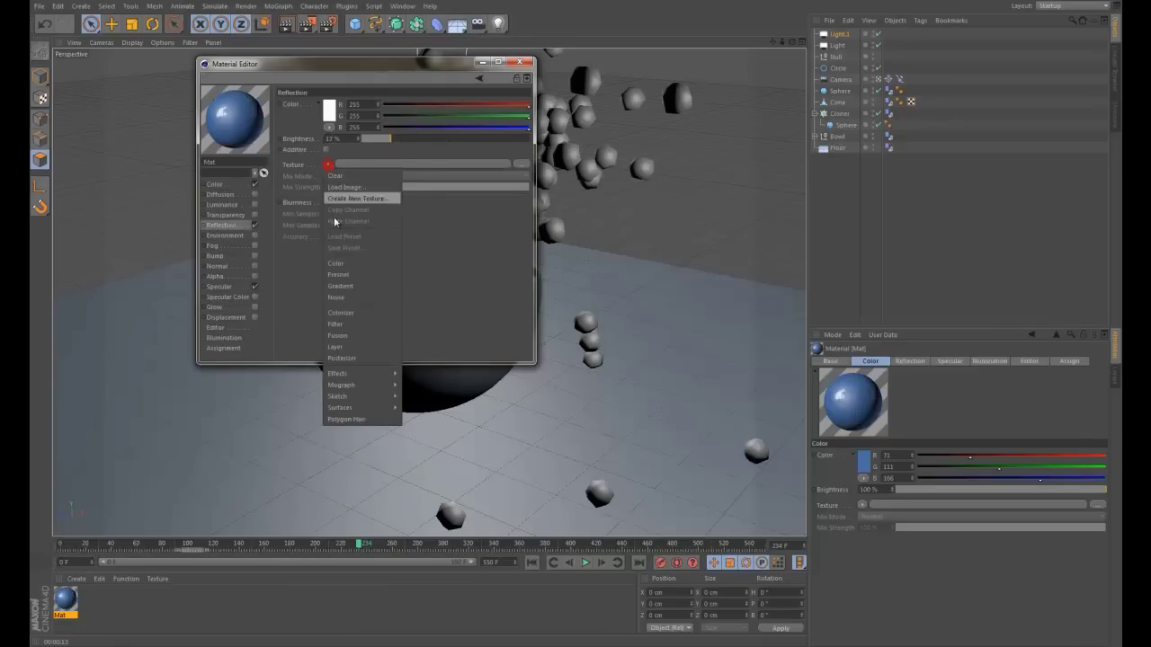
pyautogui.click(339, 276)
pyautogui.moveTo(364, 221); pyautogui.dragTo(387, 222)
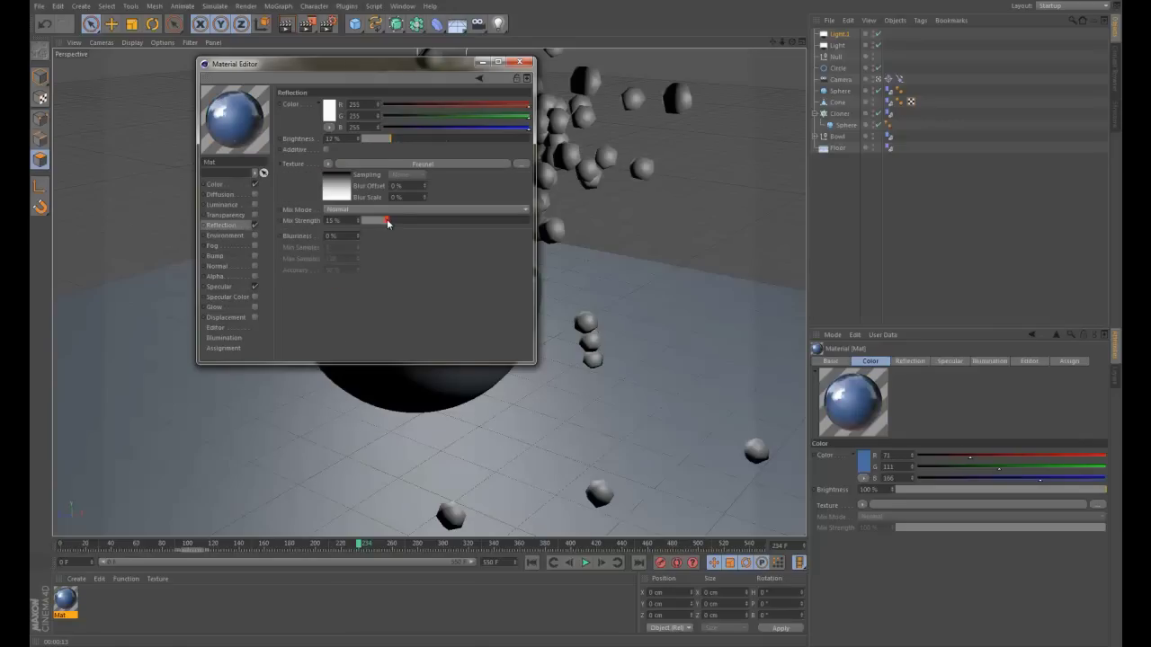
pyautogui.click(518, 63)
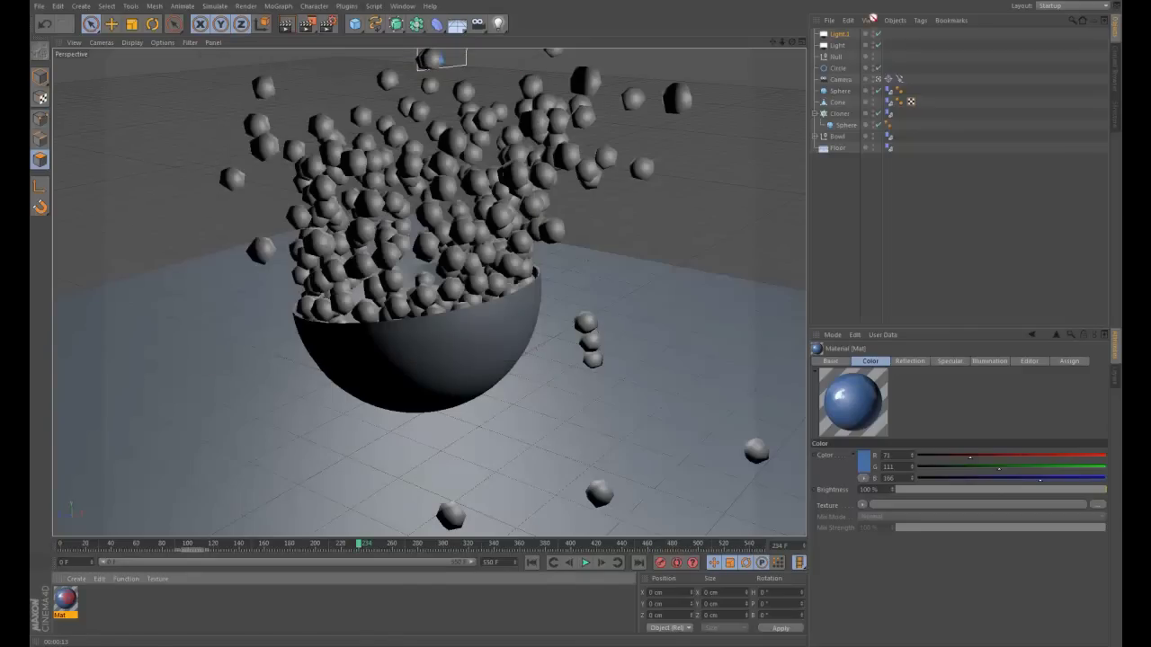
# Apply the blue material to the Cloner and render a viewport preview of the spheres
pyautogui.moveTo(845, 118); pyautogui.dragTo(842, 114)
pyautogui.hotkey('ctrl', 'r')
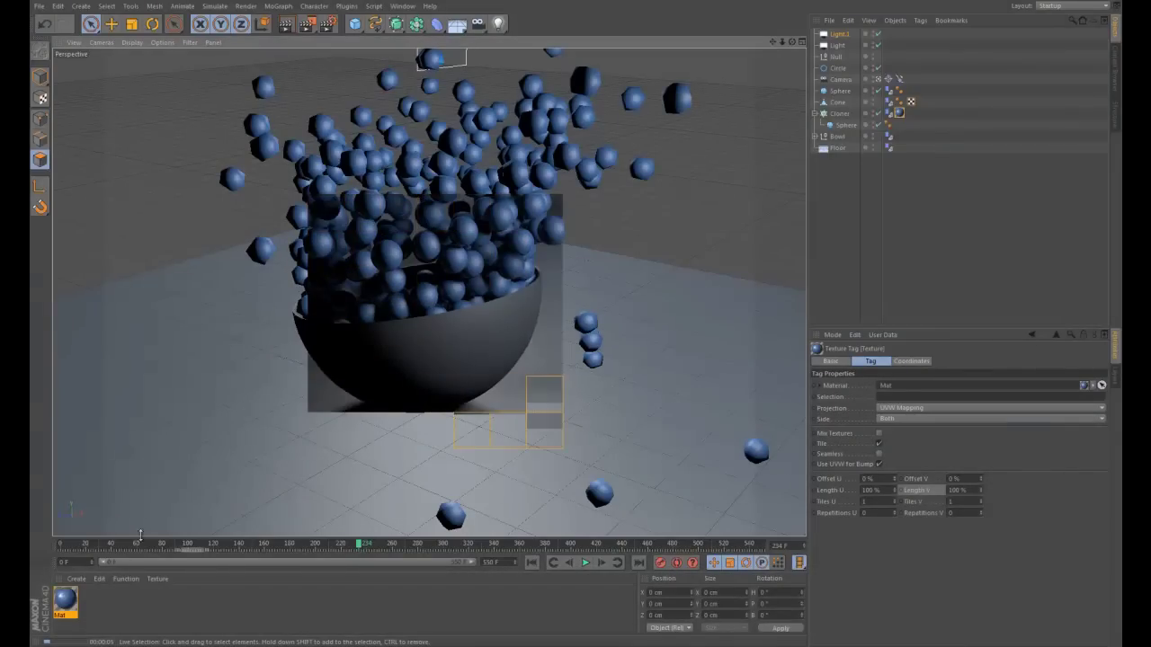
# Duplicate the blue material, and turn the original into plain white (255, 255, 255) with reflection disabled
pyautogui.keyDown('ctrl'); pyautogui.moveTo(62, 601); pyautogui.dragTo(96, 605); pyautogui.keyUp('ctrl')
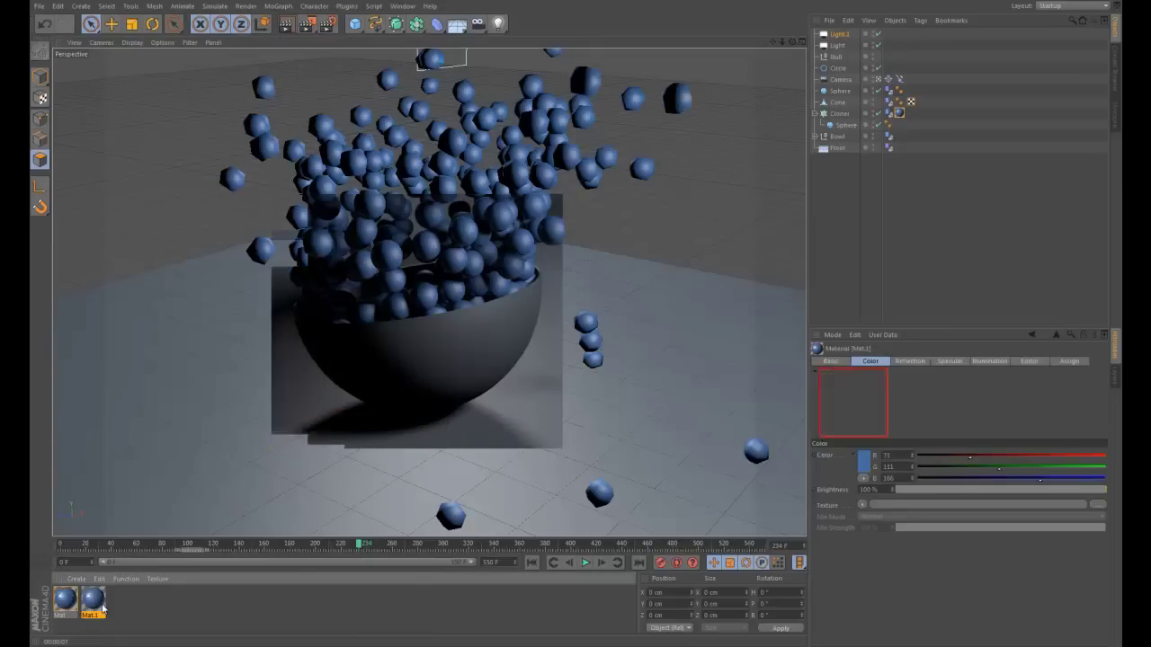
pyautogui.doubleClick(71, 603)
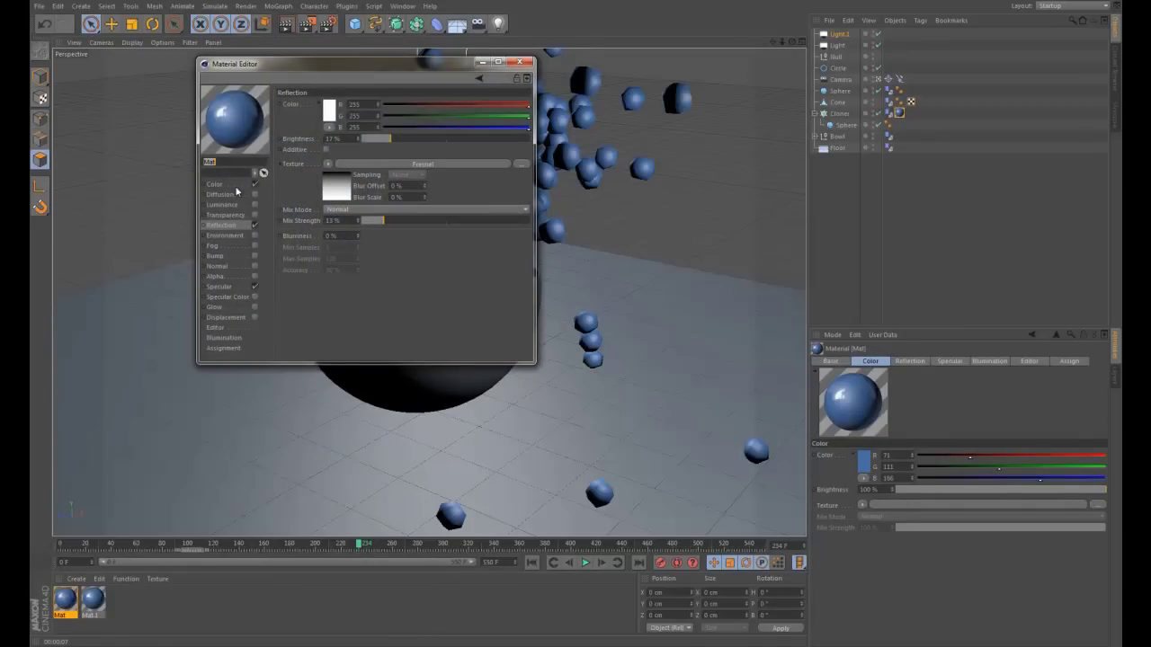
pyautogui.click(254, 225)
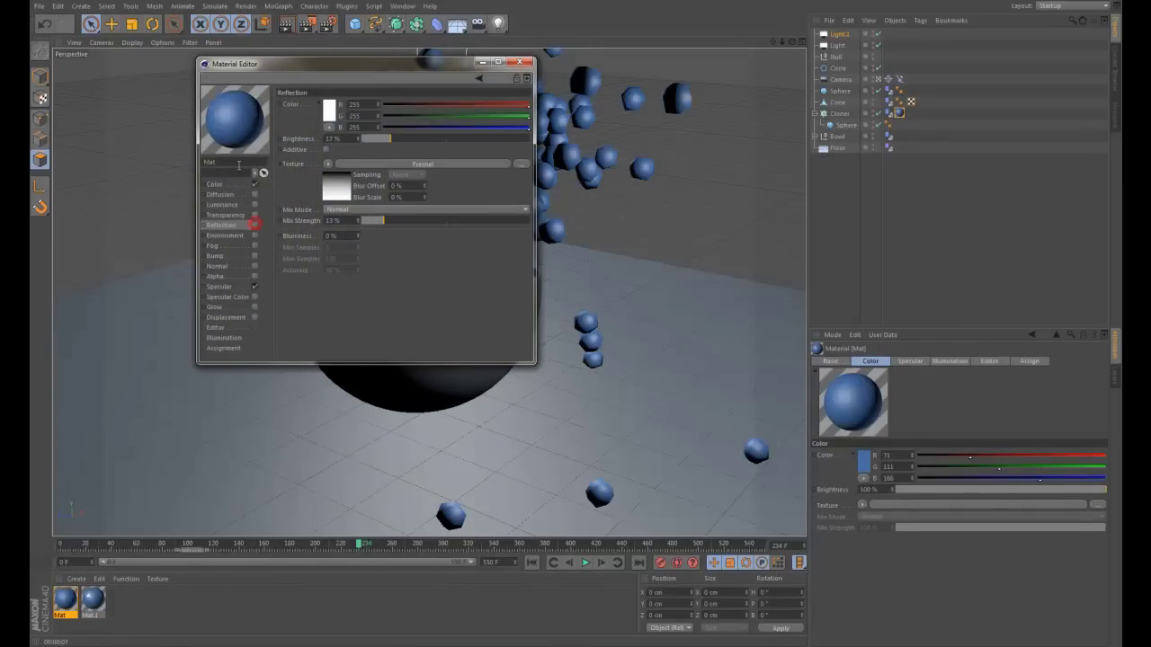
pyautogui.click(216, 184)
pyautogui.click(332, 117)
pyautogui.click(260, 67)
pyautogui.click(313, 170)
pyautogui.click(523, 64)
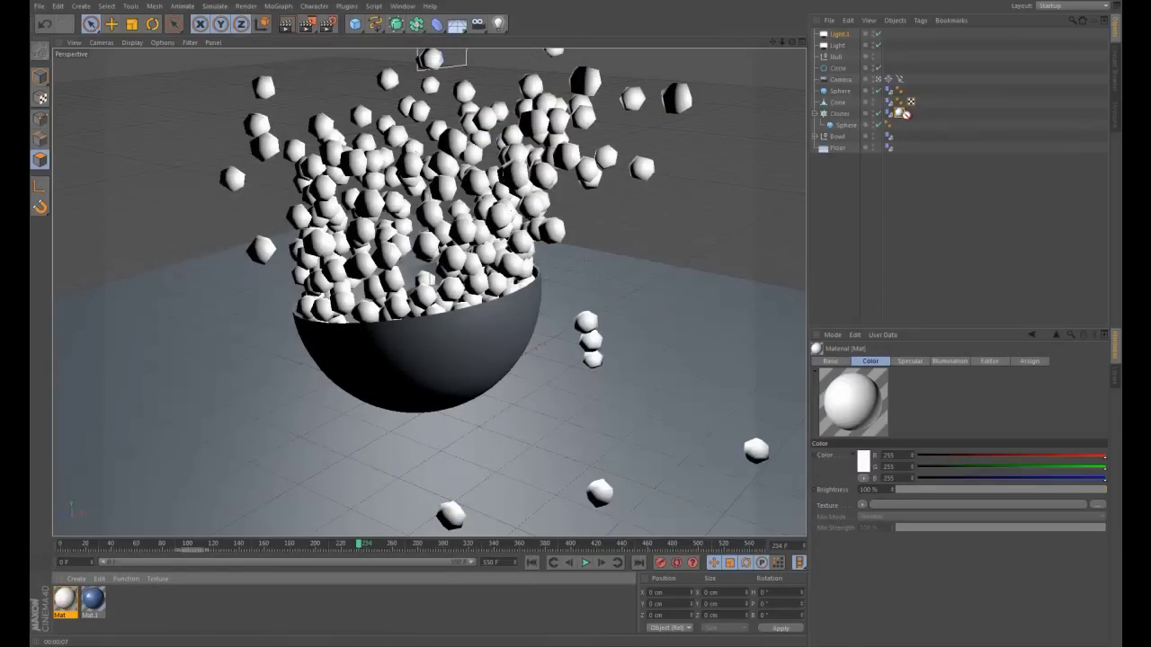
# Assign the blue material copy to the Cloner and the white material to the Bowl, moving the white texture tag off the Cloner
pyautogui.moveTo(425, 361); pyautogui.dragTo(402, 363)
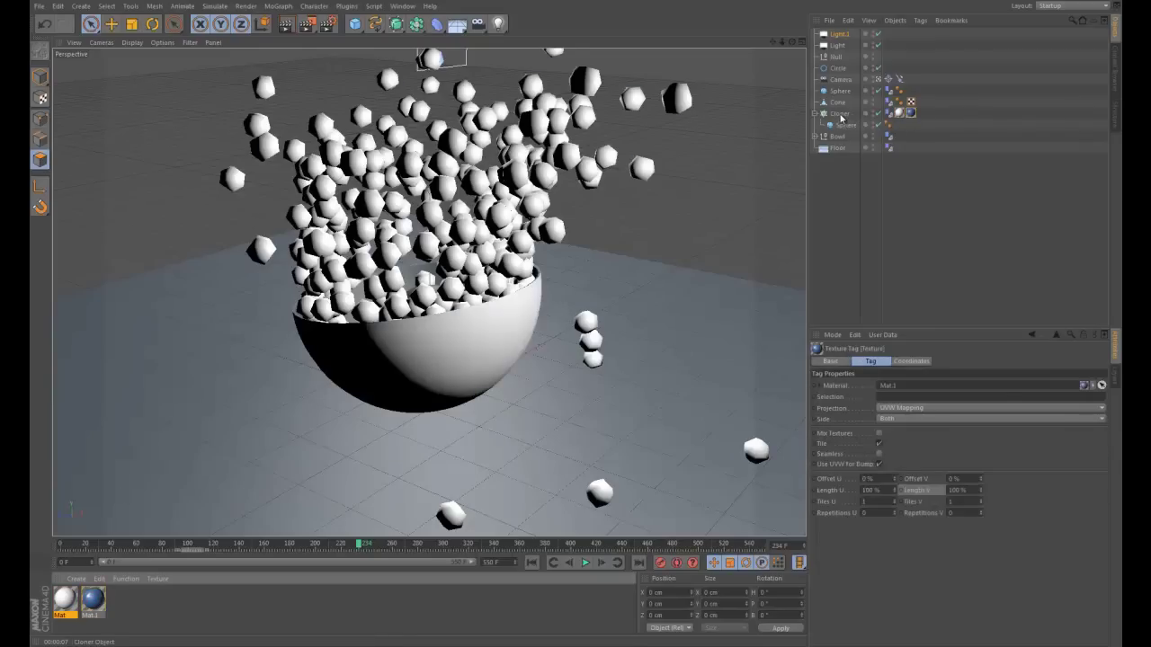
pyautogui.moveTo(842, 117); pyautogui.dragTo(842, 115)
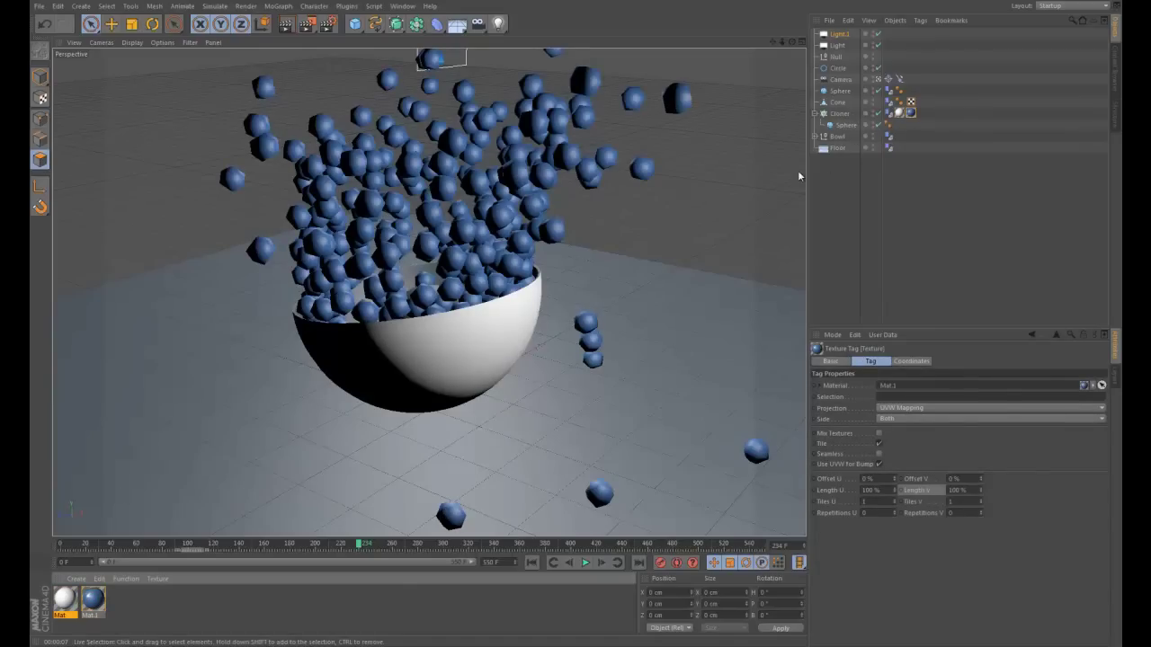
pyautogui.moveTo(898, 111); pyautogui.dragTo(901, 136)
# Render a viewport preview of the scene with the blue spheres and white bowl, and play the animation onward from frame 234
pyautogui.hotkey('ctrl', 'r')
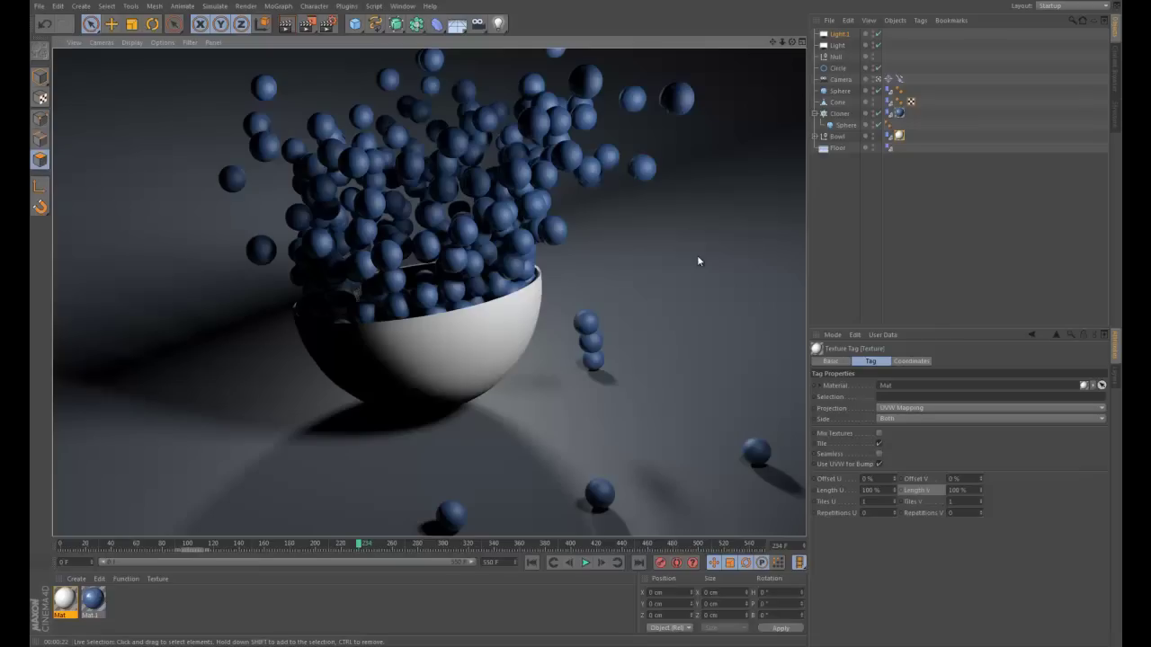
pyautogui.click(584, 563)
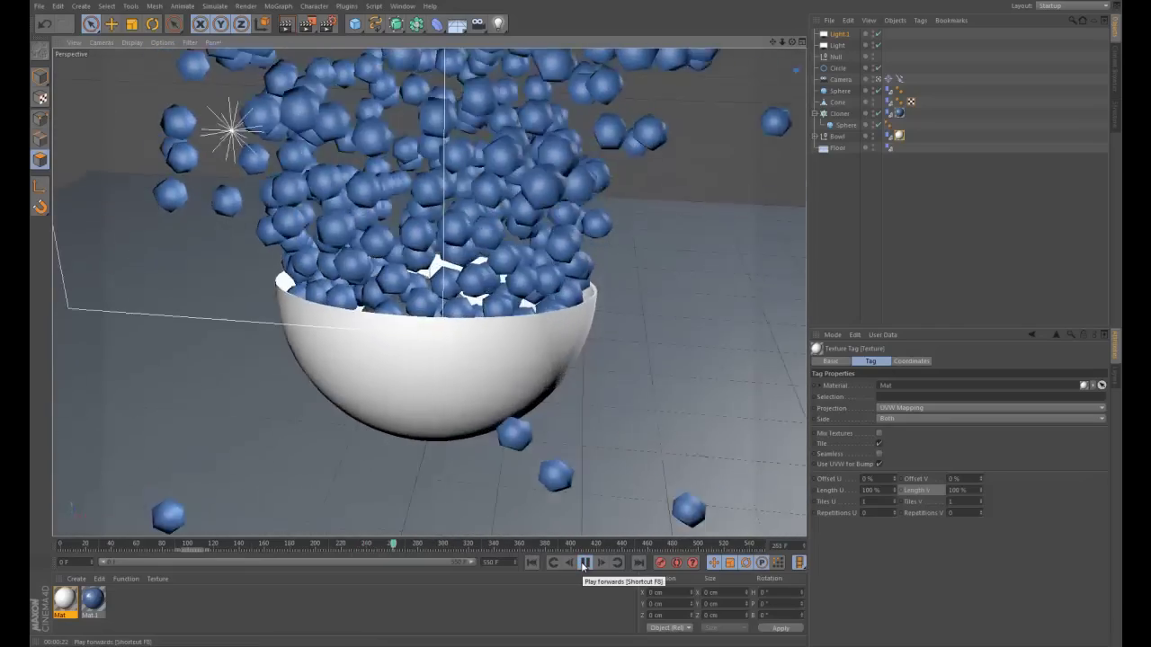